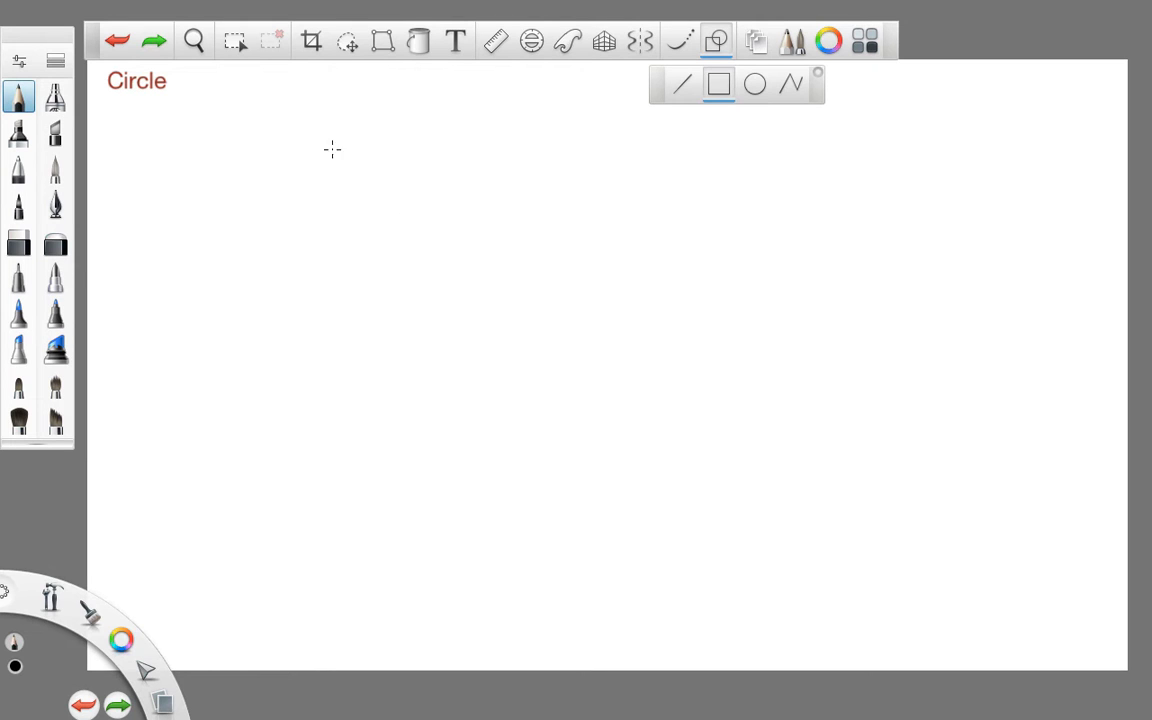
Step: Draw a large square in the middle of the canvas and join its opposite corners with two straight diagonals
left_click_drag(322, 122, 833, 509)
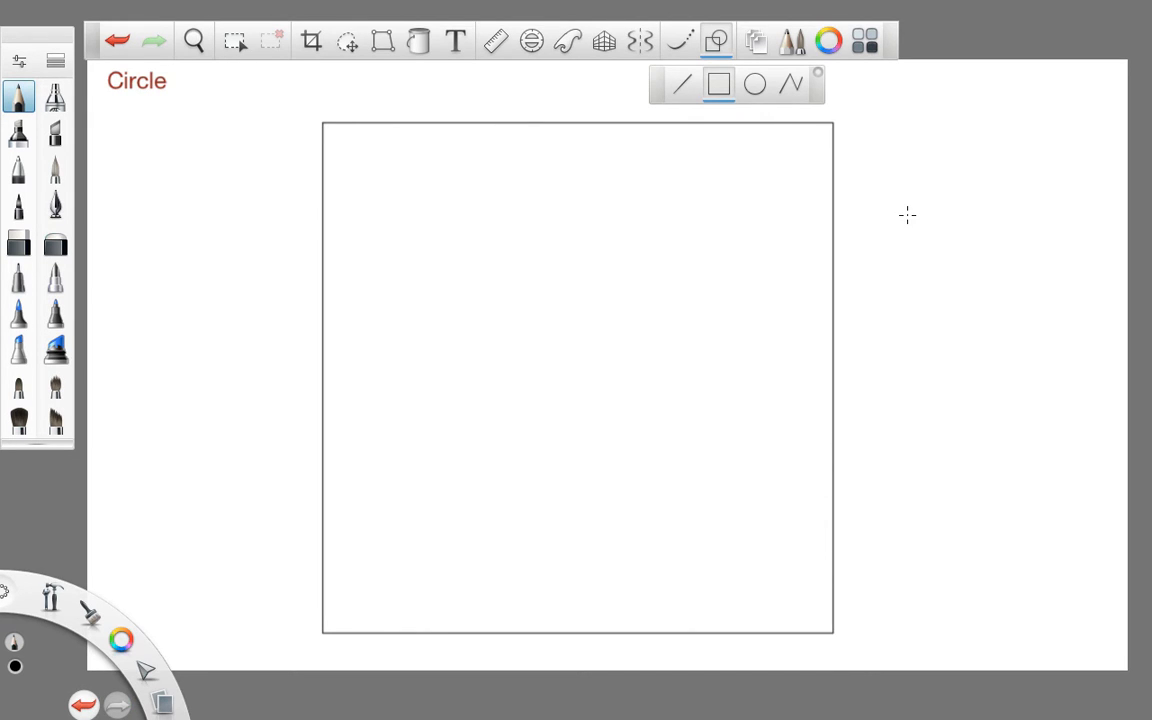
left_click(684, 87)
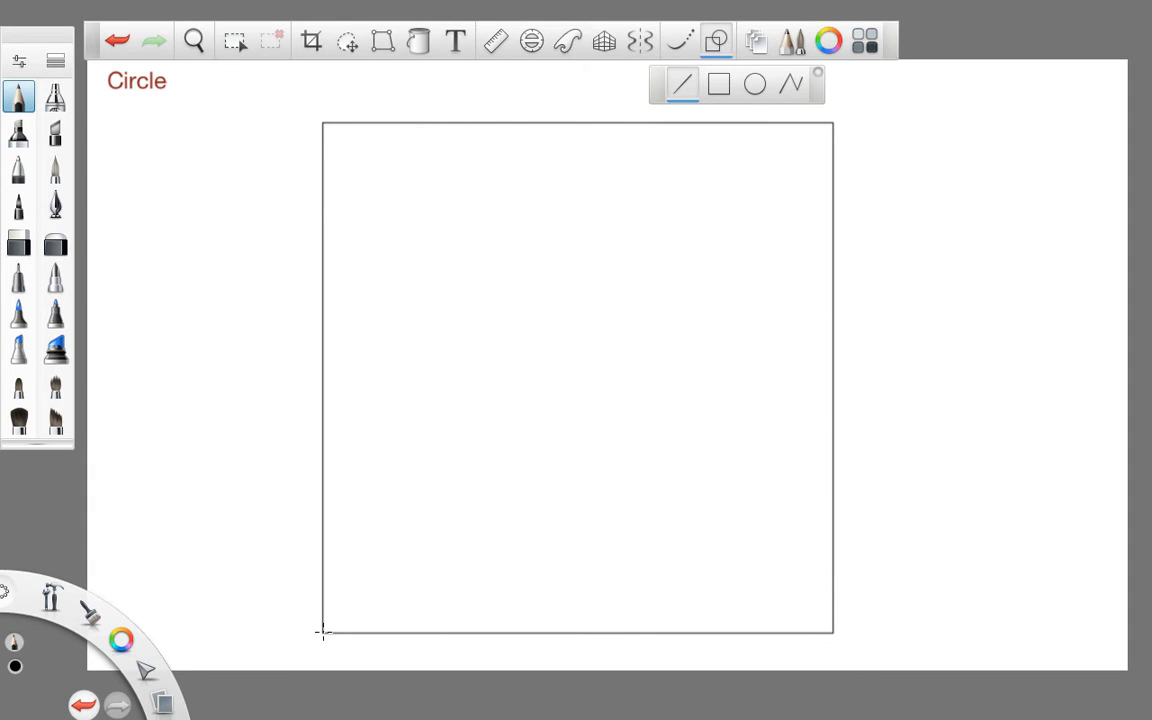
left_click_drag(320, 628, 832, 123)
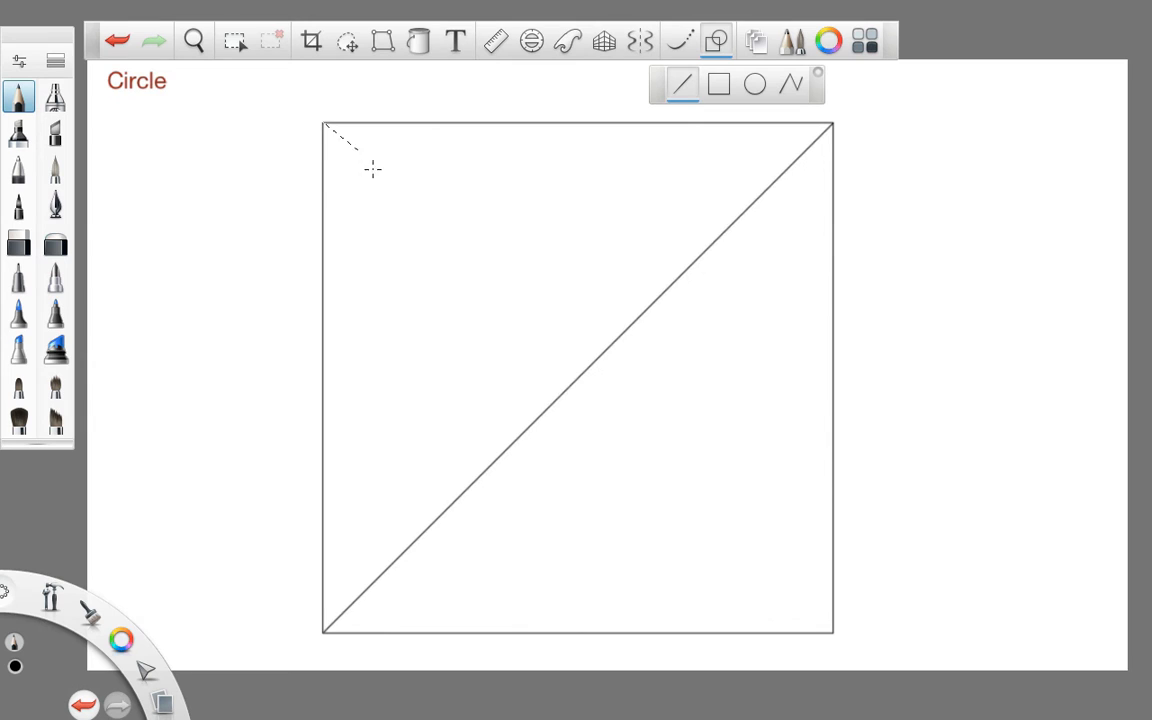
left_click_drag(372, 169, 834, 632)
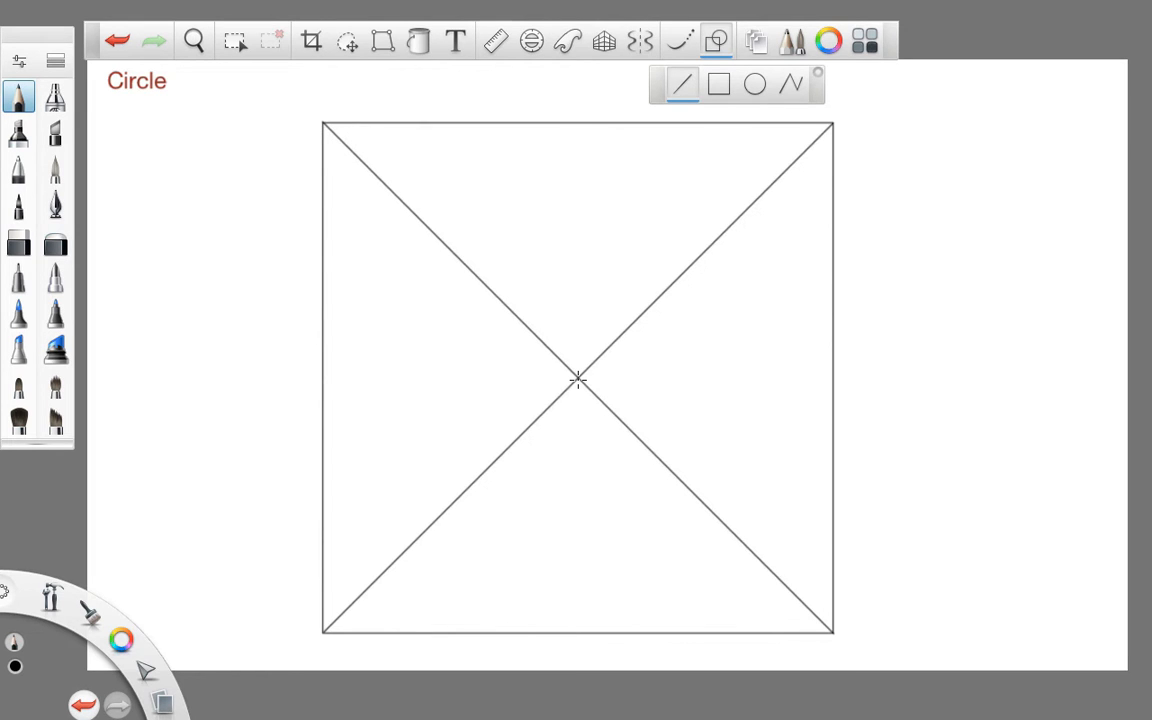
Step: Draw light grey vertical and horizontal centre lines through the diagonals' intersection, reaching all four sides of the square
left_click_drag(119, 648, 164, 640)
left_click_drag(577, 377, 578, 125)
left_click_drag(577, 377, 599, 628)
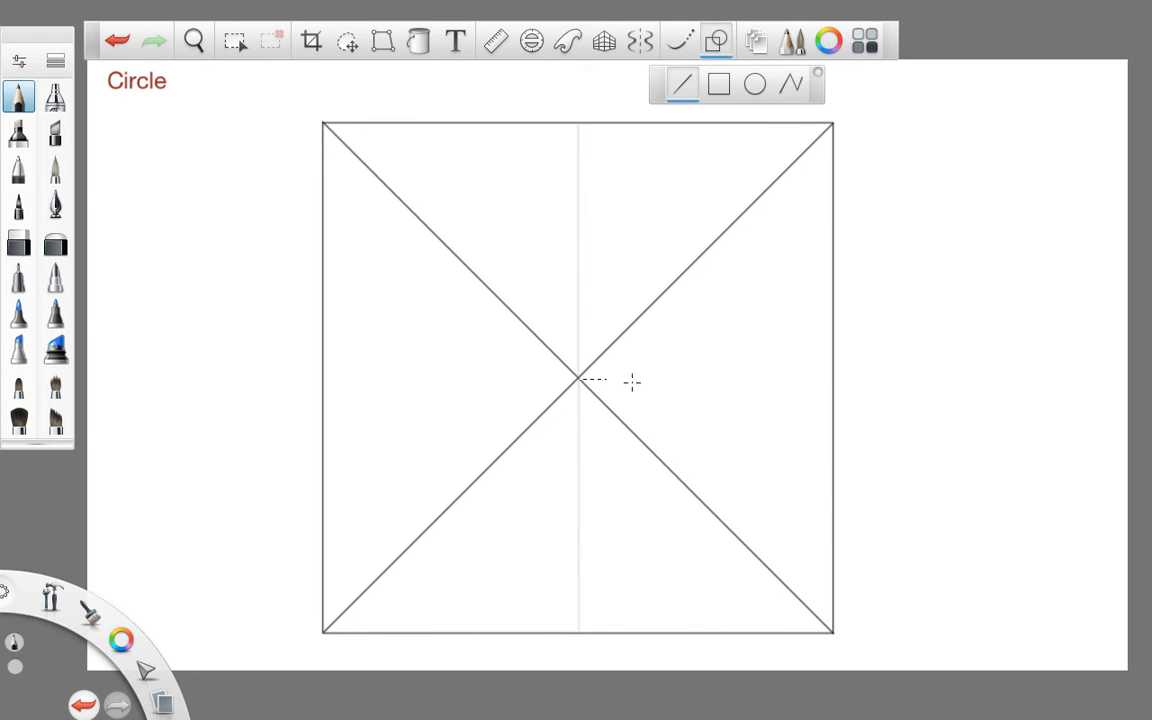
left_click_drag(632, 381, 840, 380)
left_click_drag(578, 378, 313, 378)
left_click(716, 41)
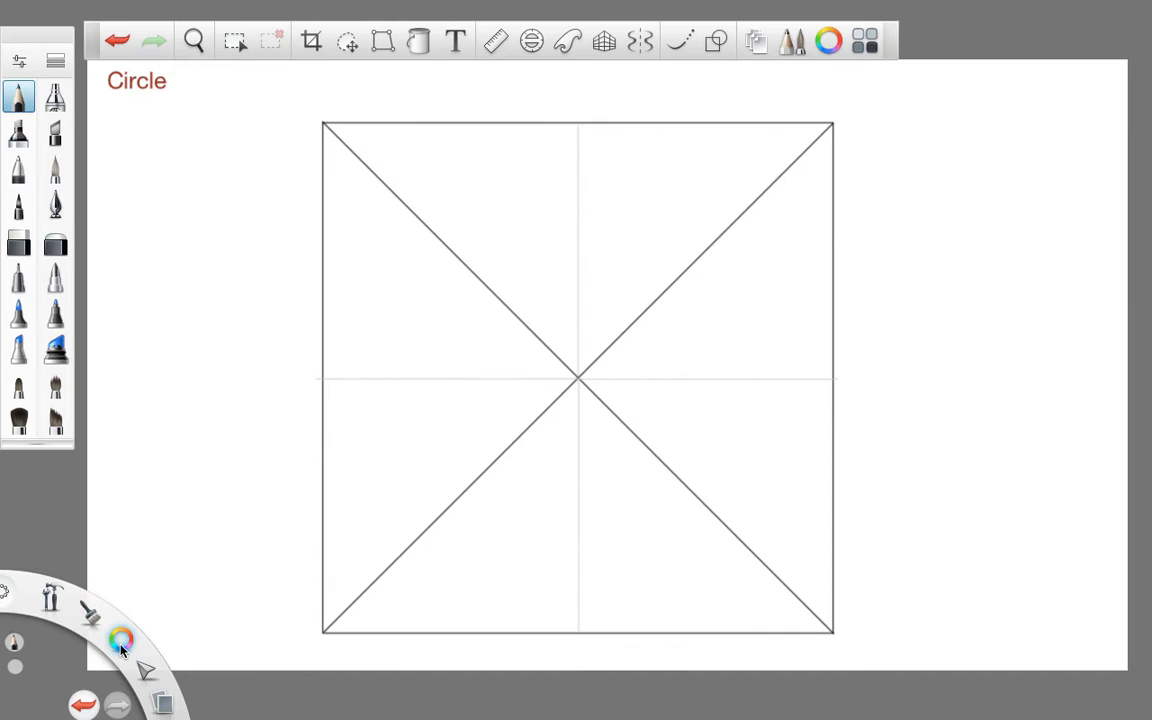
Step: Trace a blue circle inscribed in the square, using an ellipse guide centred on the diagonals' intersection and resized to touch the sides
left_click_drag(121, 640, 88, 683)
left_click(716, 40)
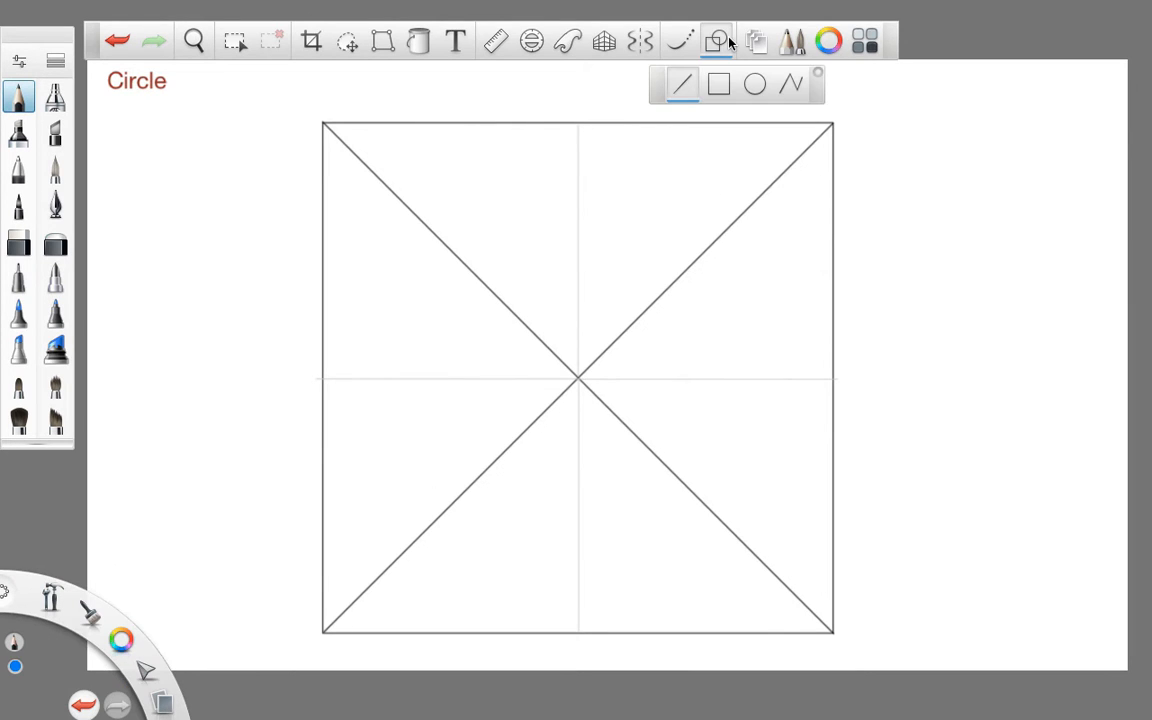
left_click(531, 41)
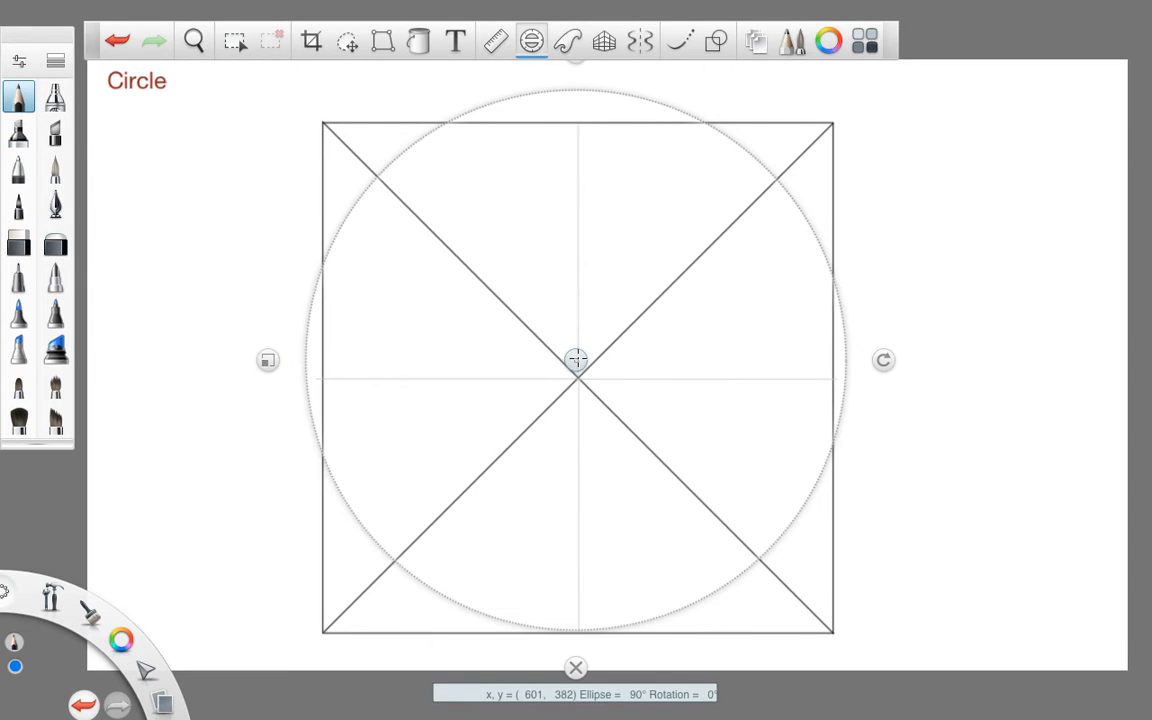
left_click_drag(576, 360, 578, 379)
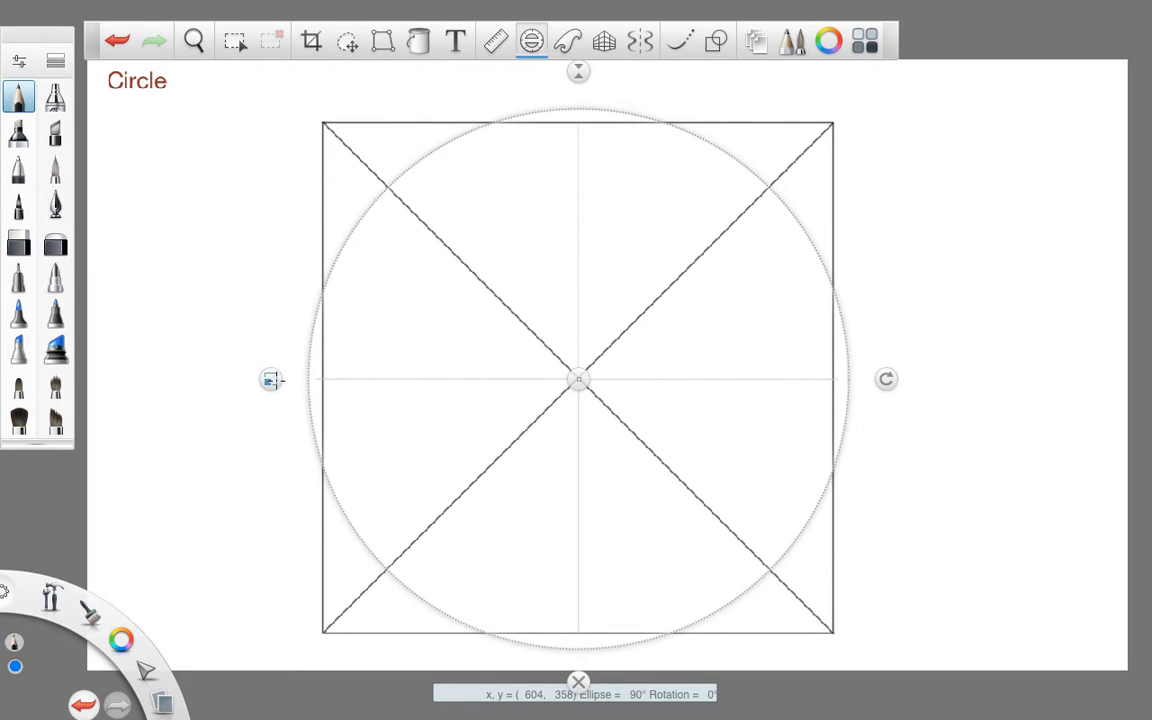
left_click_drag(271, 380, 288, 380)
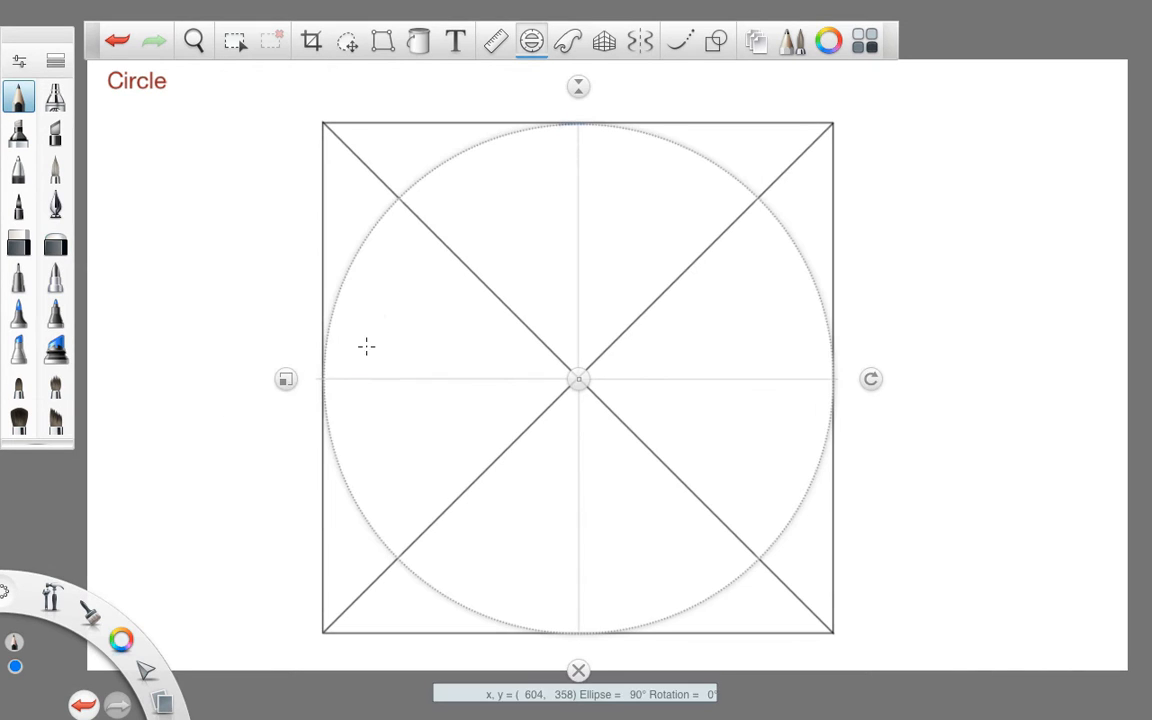
left_click_drag(334, 365, 329, 388)
left_click_drag(566, 630, 598, 630)
mouse_move(824, 362)
left_mouse_down()
mouse_move(831, 401)
mouse_move(270, 103)
mouse_move(830, 625)
mouse_move(840, 420)
left_mouse_up()
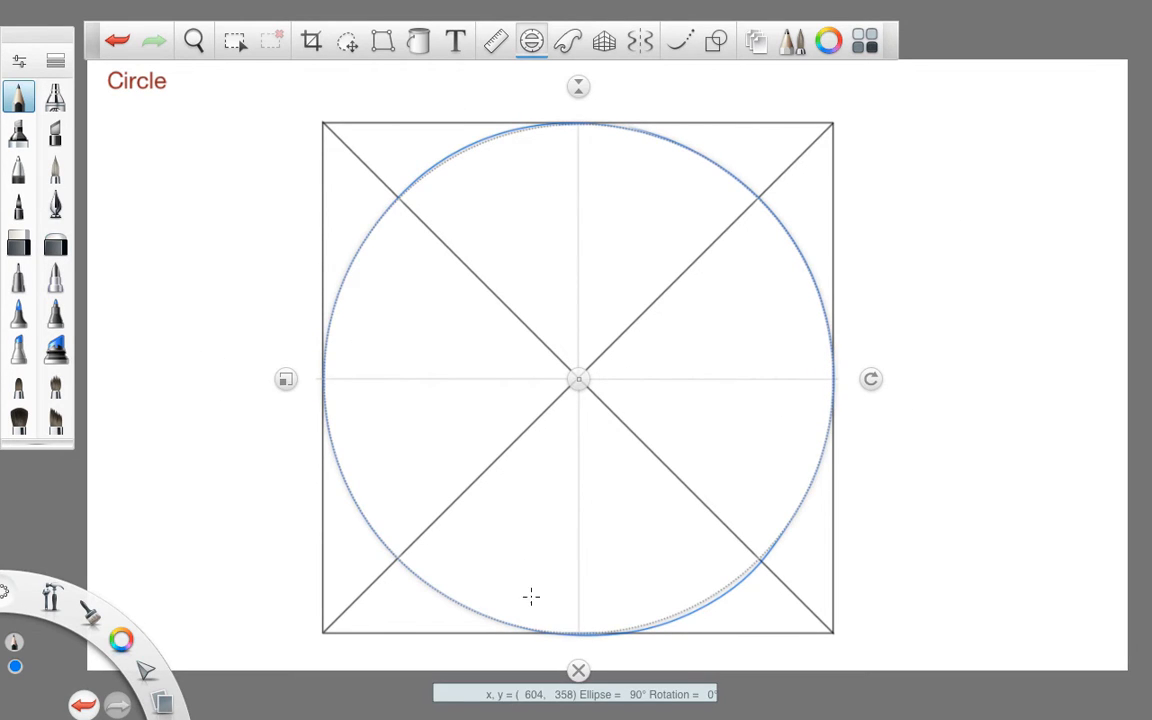
left_click(578, 670)
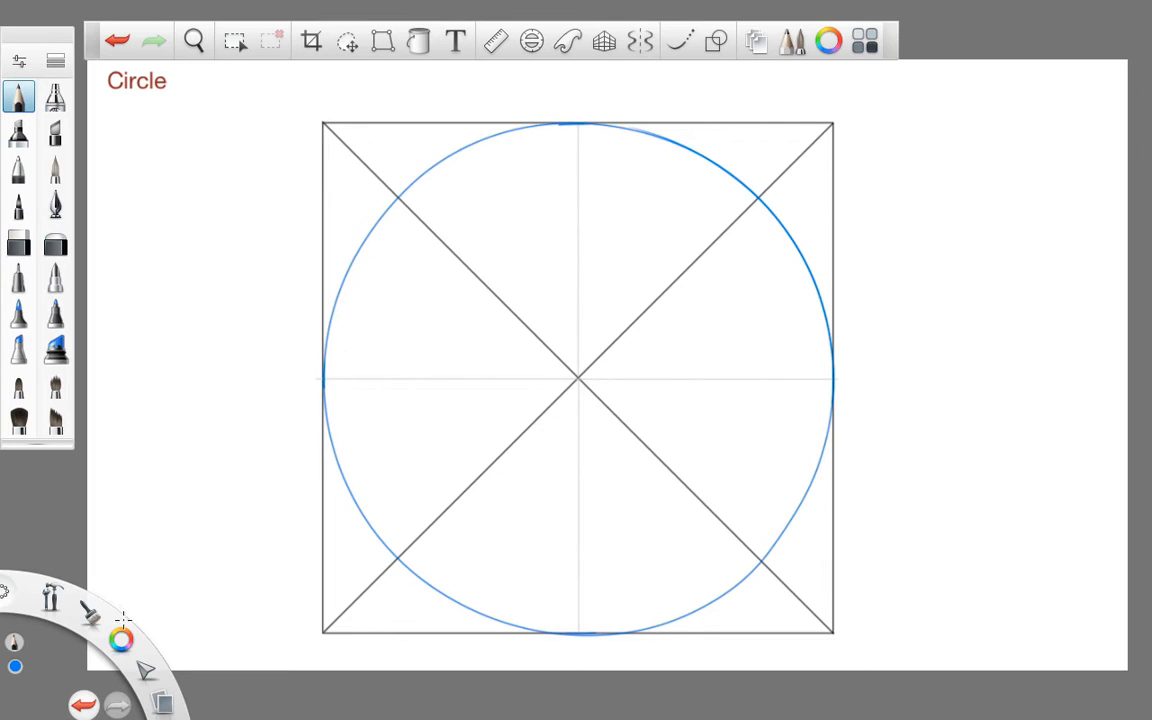
Step: Mark in red where the circle crosses the diagonals, the centre and the square's lower-left corner, and write "1/3" near that corner
left_click_drag(121, 640, 98, 612)
mouse_move(406, 196)
left_mouse_down()
mouse_move(397, 186)
mouse_move(405, 195)
left_mouse_up()
left_click_drag(753, 188, 761, 185)
left_click_drag(758, 573, 758, 553)
mouse_move(398, 556)
left_mouse_down()
mouse_move(388, 558)
mouse_move(394, 619)
left_mouse_up()
left_click_drag(574, 378, 584, 381)
left_click_drag(317, 626, 322, 631)
Step: Draw a red square inside the circle, from its lower-left crossing with the diagonal to its upper-right crossing
left_click(716, 40)
left_click(722, 86)
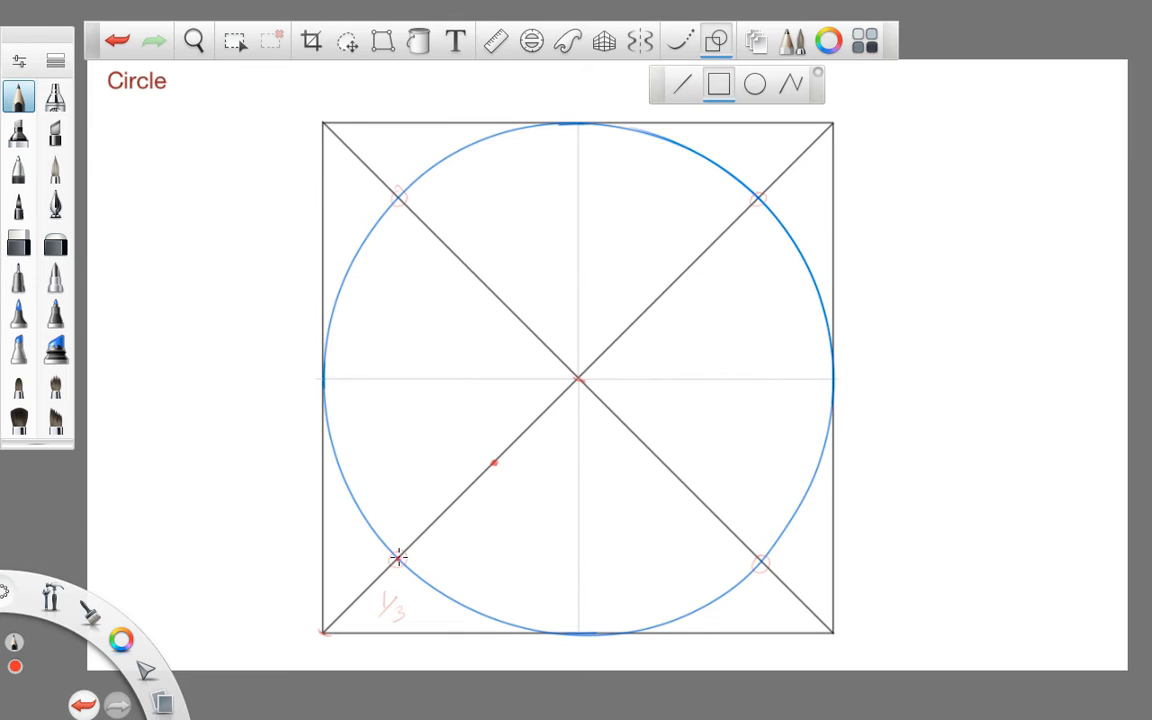
left_click_drag(398, 556, 758, 197)
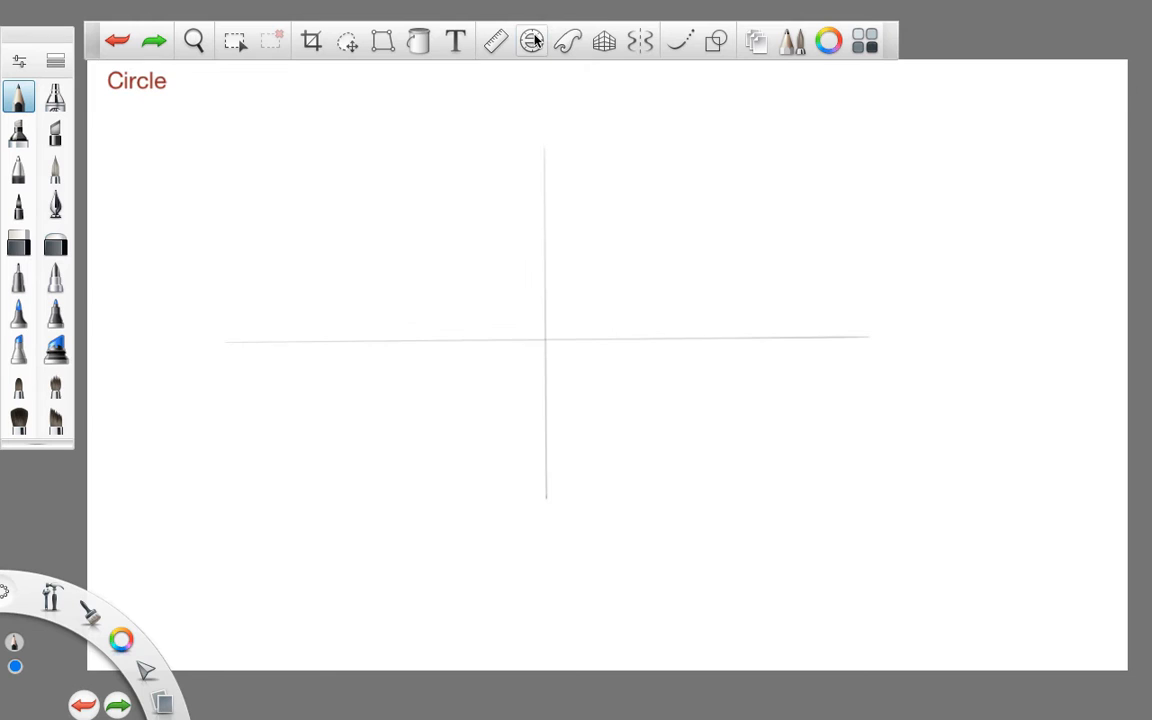
Step: Trace a blue 36° ellipse centred on the crossing axis lines with the ellipse guide
left_click(531, 41)
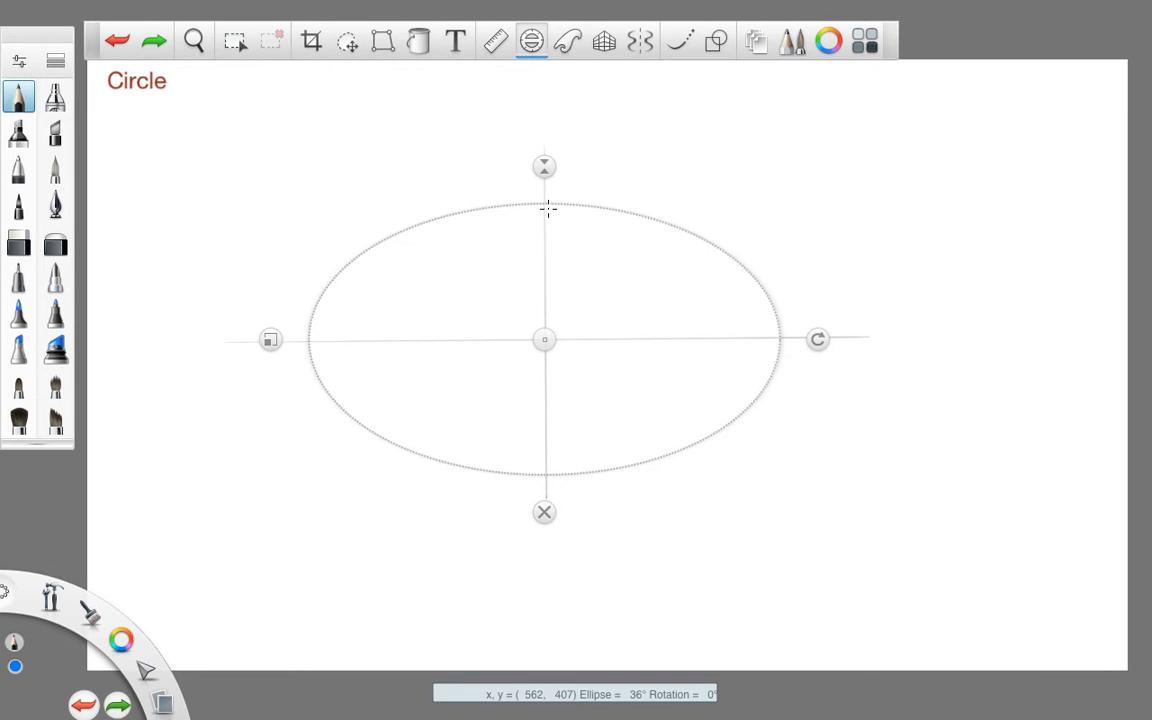
mouse_move(540, 206)
left_mouse_down()
mouse_move(468, 208)
mouse_move(314, 417)
mouse_move(707, 440)
mouse_move(584, 219)
mouse_move(439, 472)
left_mouse_up()
left_click(544, 512)
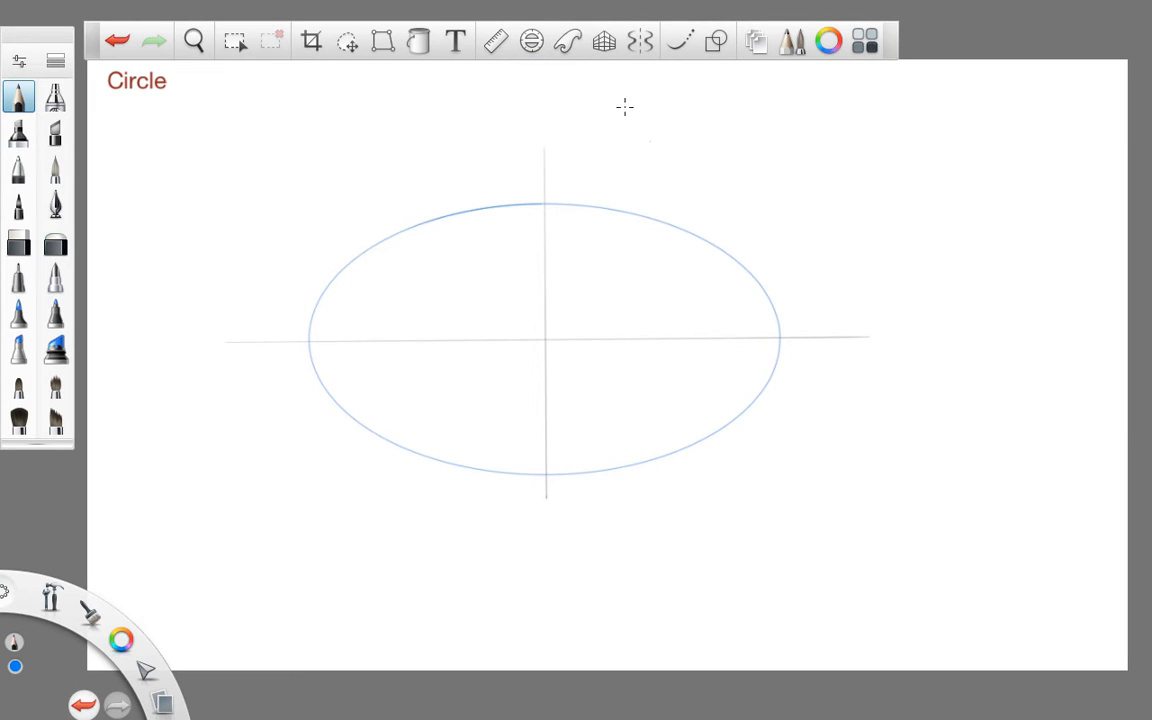
Step: Draw the ellipse's vertical axis in green along the ruler, from its upper edge to its lower edge
left_click(495, 40)
left_click_drag(133, 641, 85, 635)
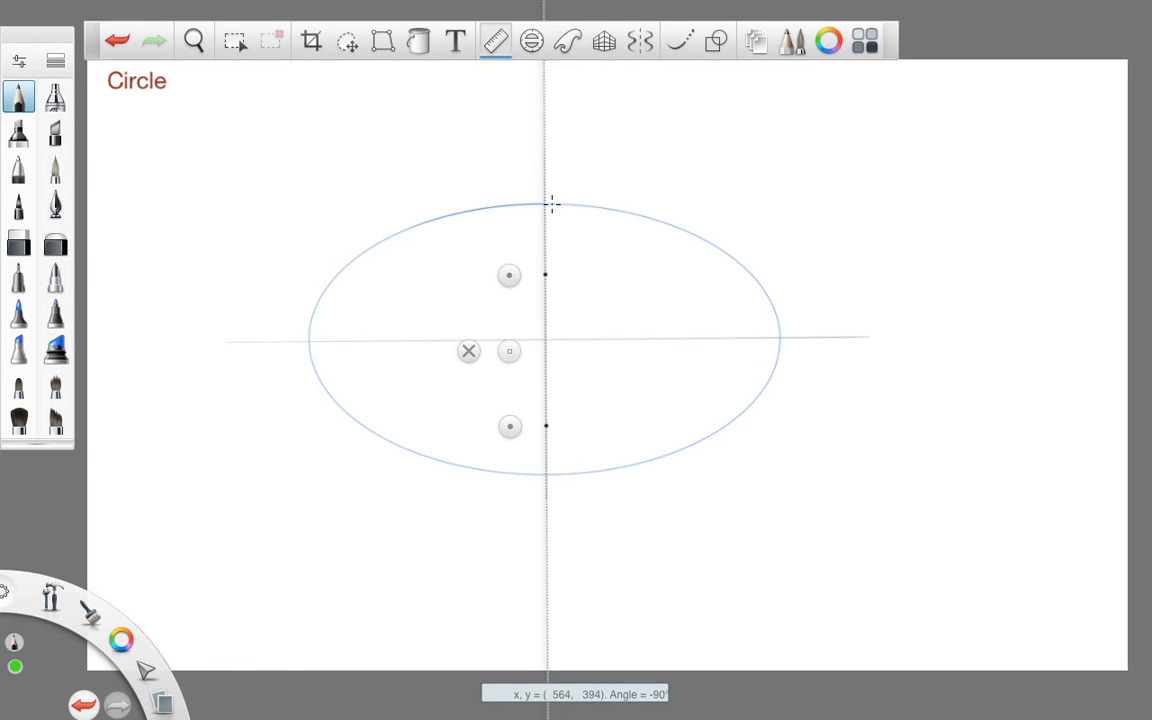
mouse_move(552, 203)
left_mouse_down()
mouse_move(568, 355)
mouse_move(557, 517)
left_mouse_up()
left_click(468, 351)
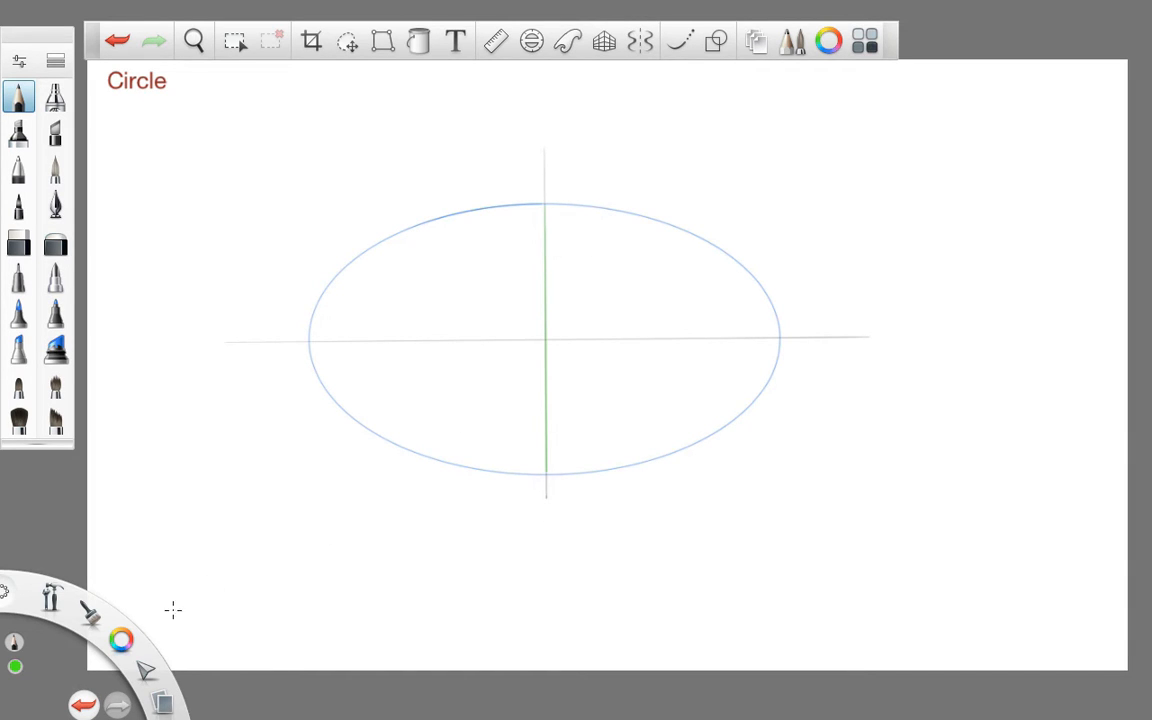
Step: Align the ruler with the ellipse's horizontal axis, draw that axis in red and label it "Major"
left_click(496, 40)
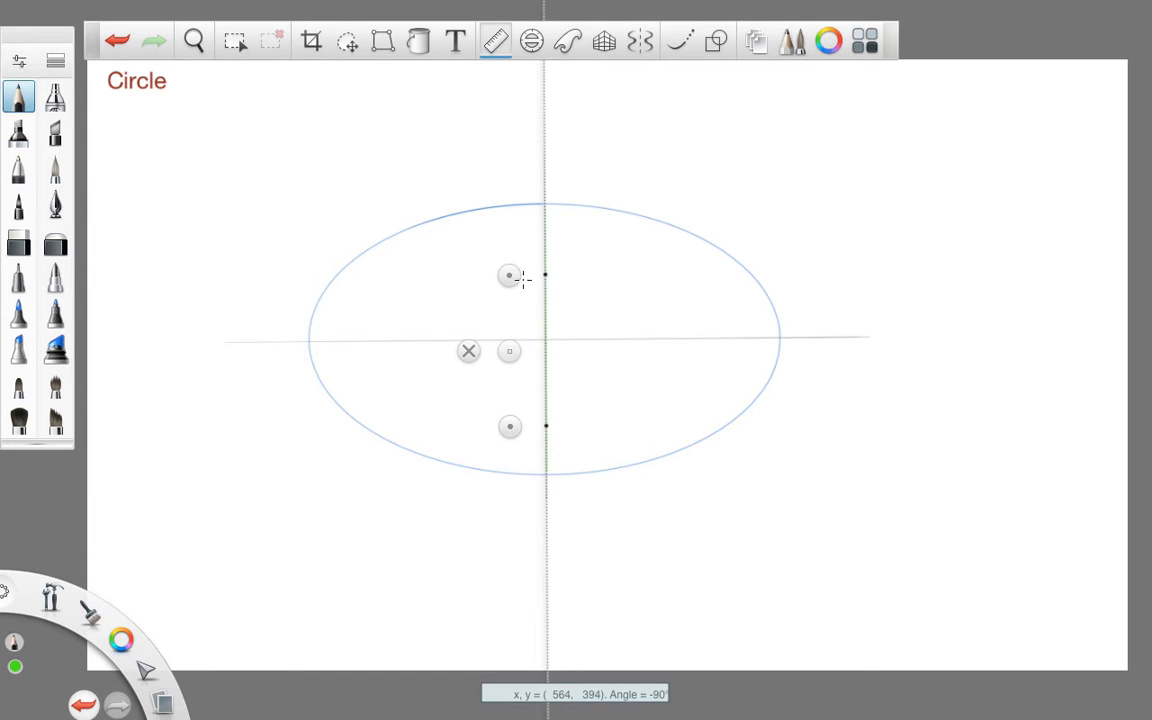
left_click_drag(522, 280, 724, 429)
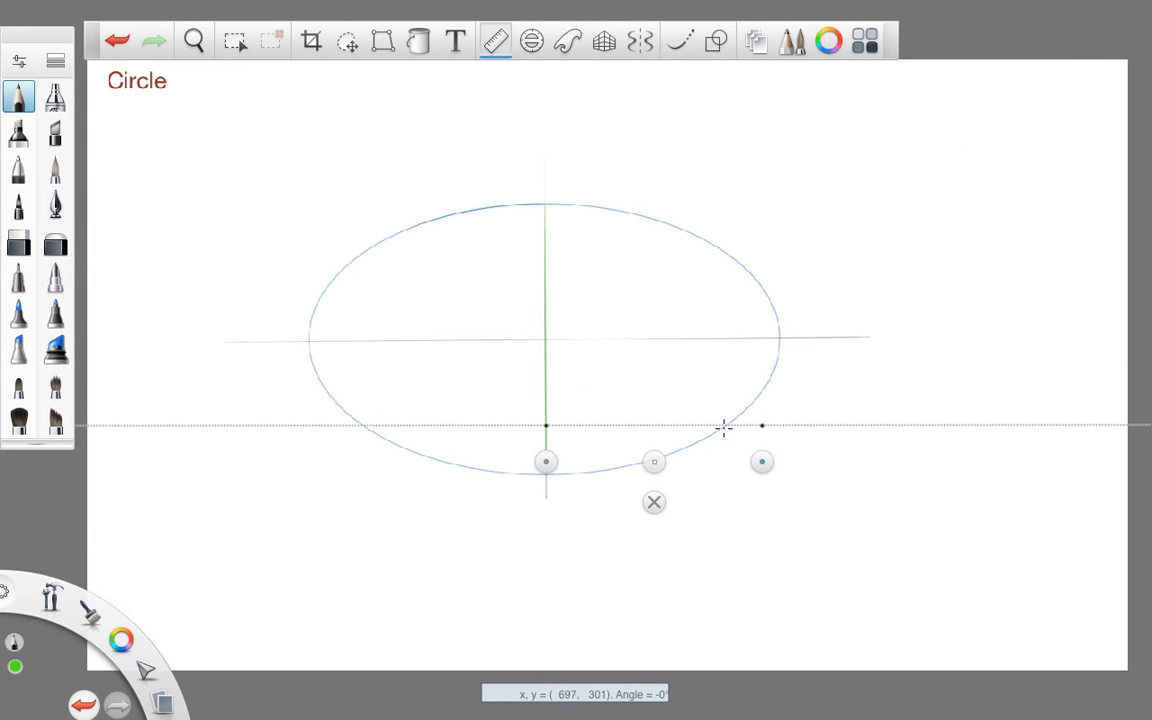
left_click_drag(653, 462, 419, 378)
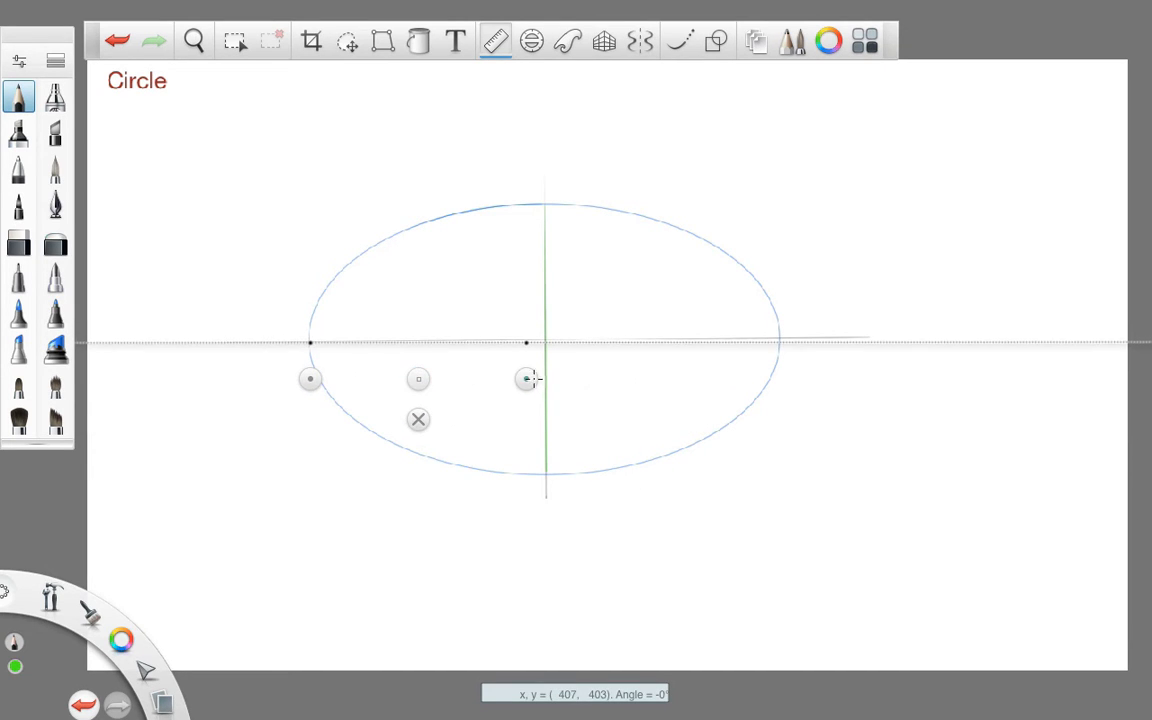
left_click_drag(527, 378, 787, 373)
mouse_move(118, 638)
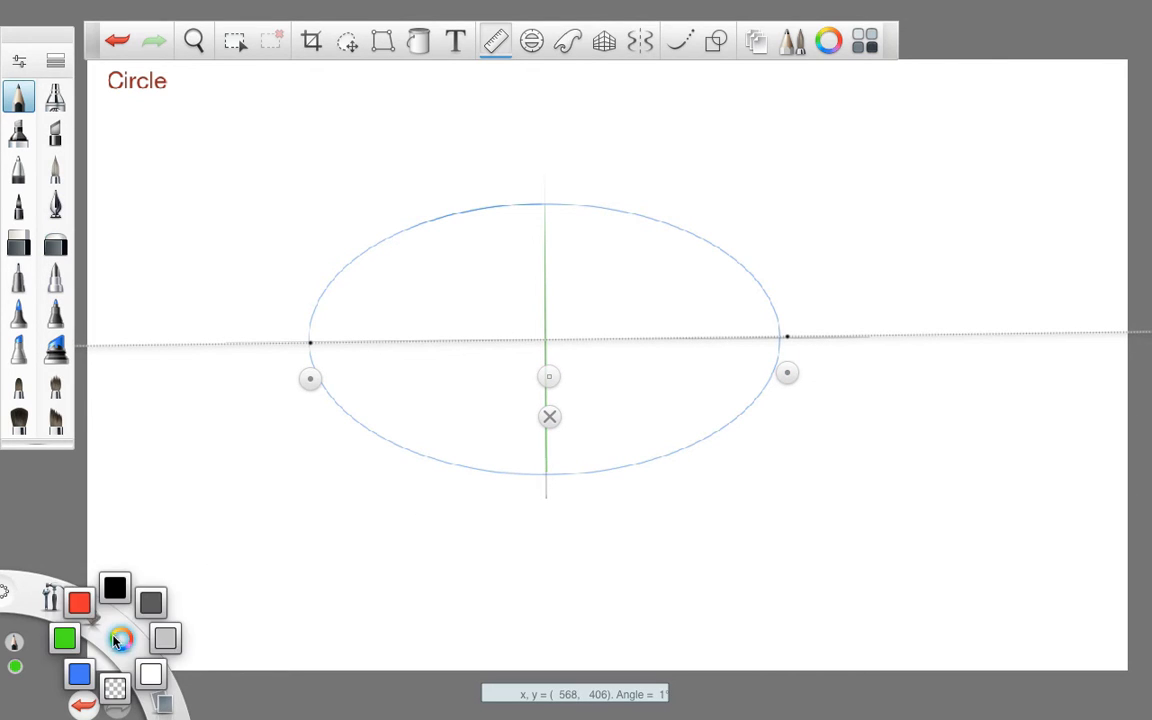
left_click(85, 604)
mouse_move(316, 337)
left_mouse_down()
mouse_move(737, 307)
mouse_move(836, 308)
mouse_move(878, 316)
left_mouse_up()
left_click(548, 417)
Step: Handwrite the green label "Minor A" beside the upper end of the vertical axis
left_click(119, 642)
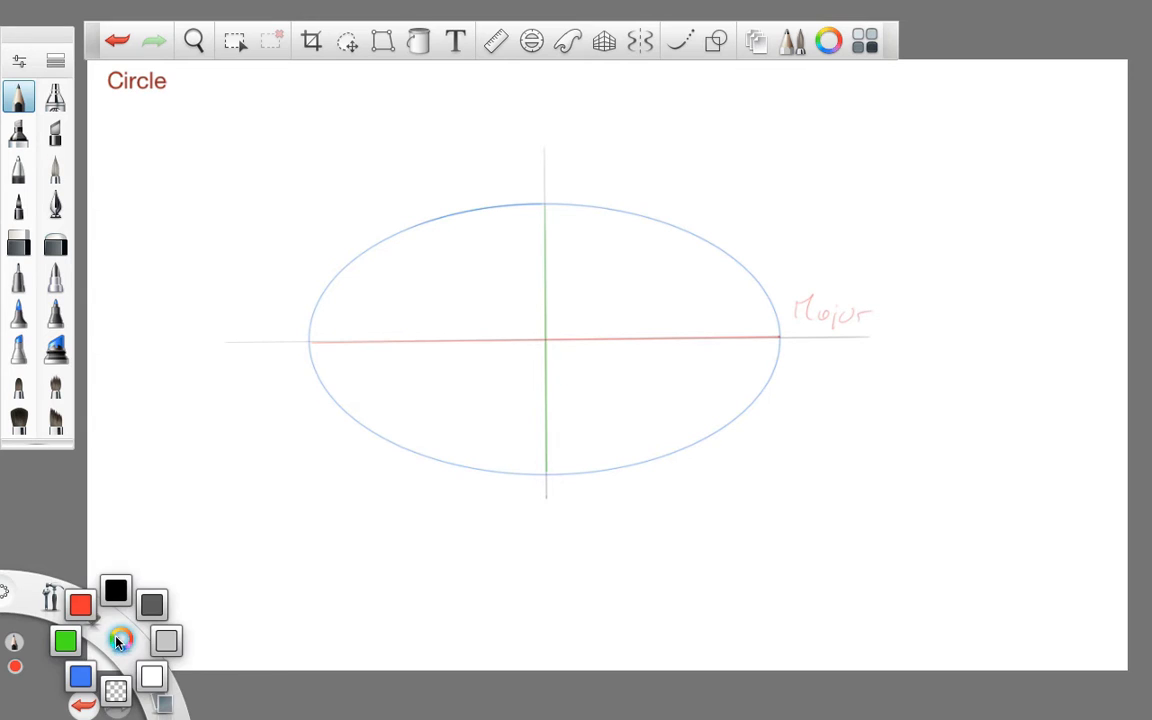
left_click(63, 638)
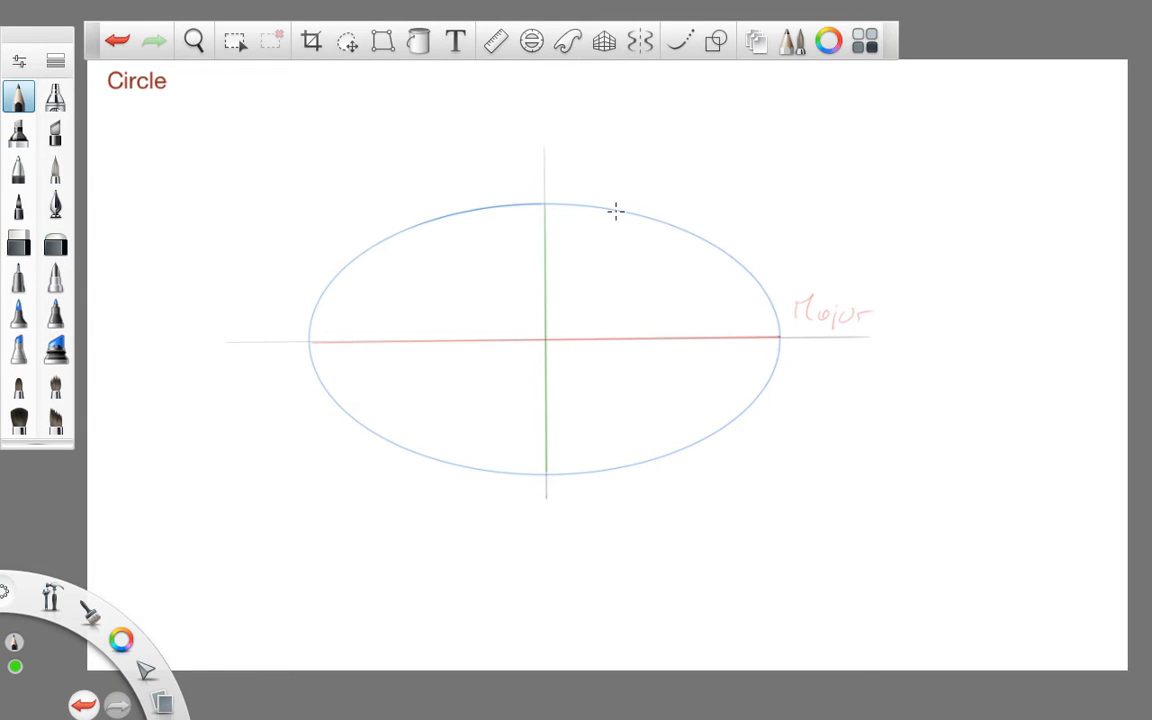
left_click_drag(565, 186, 636, 177)
Step: Move the ellipse guide straight down the minor axis and trace the visible lower part of a second ellipse in blue
left_click(535, 44)
left_click_drag(543, 339, 545, 429)
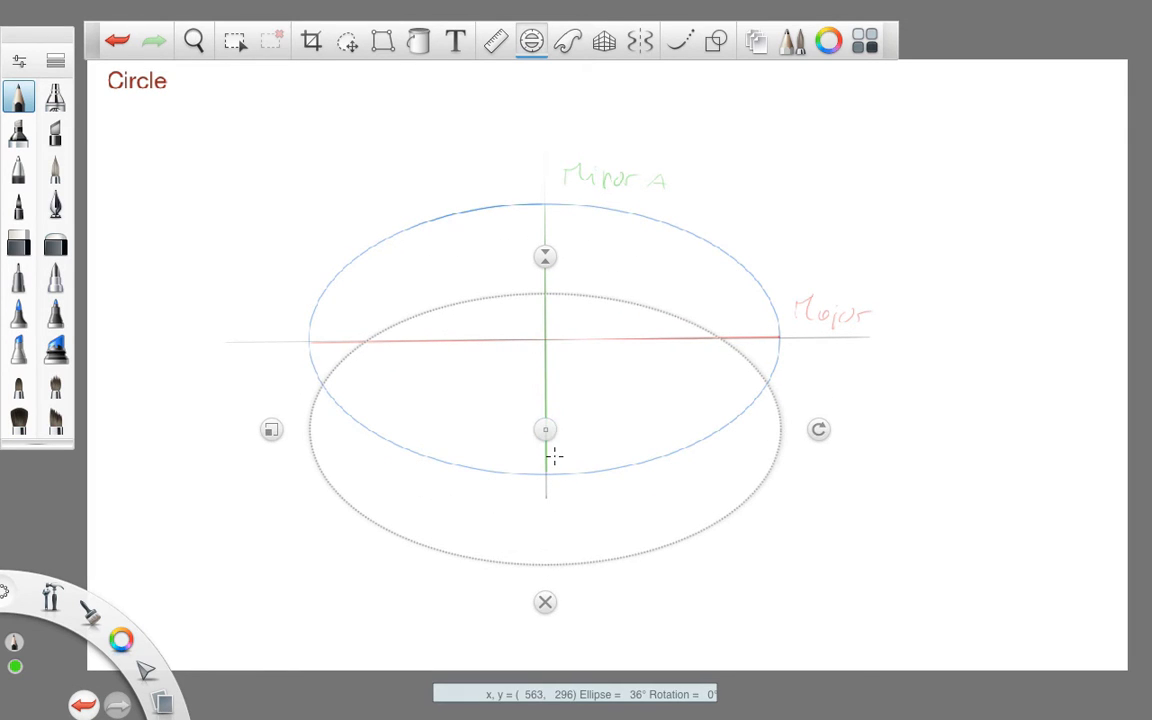
mouse_move(120, 642)
left_click(85, 676)
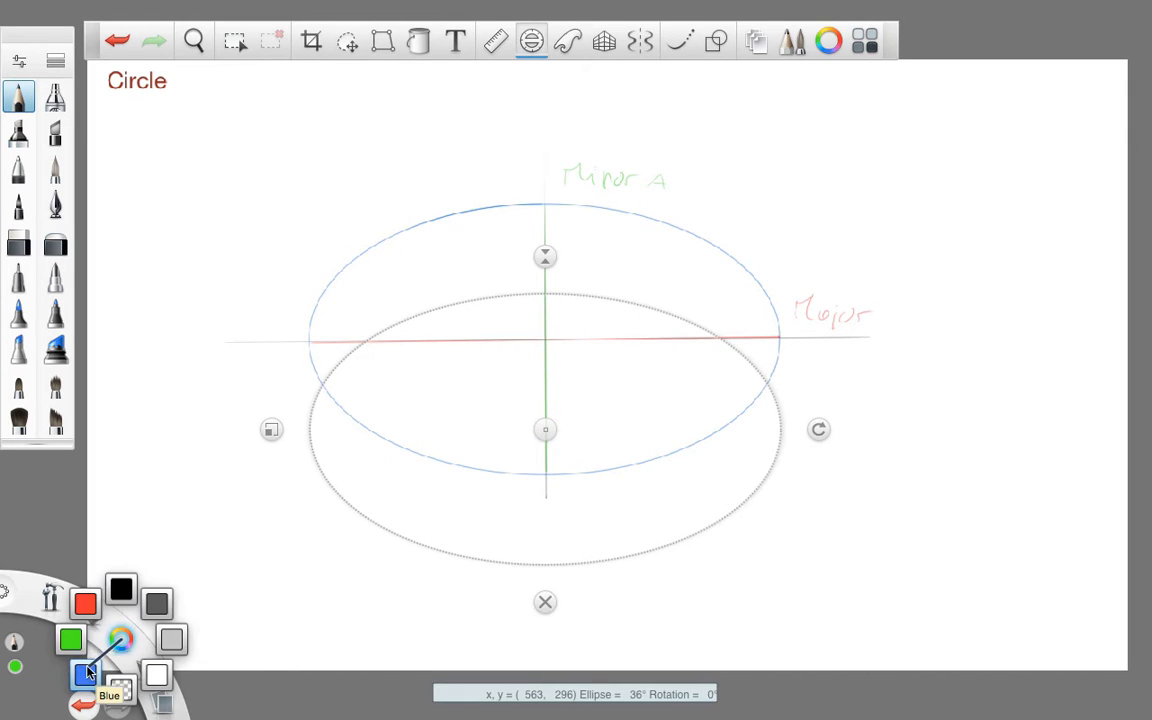
mouse_move(302, 427)
left_mouse_down()
mouse_move(355, 506)
mouse_move(547, 544)
mouse_move(725, 480)
mouse_move(785, 409)
mouse_move(623, 465)
mouse_move(395, 491)
mouse_move(309, 524)
left_mouse_up()
Step: Connect the outer ends of the two ellipses with straight blue vertical sides along the ruler to form a cylinder
left_click(496, 40)
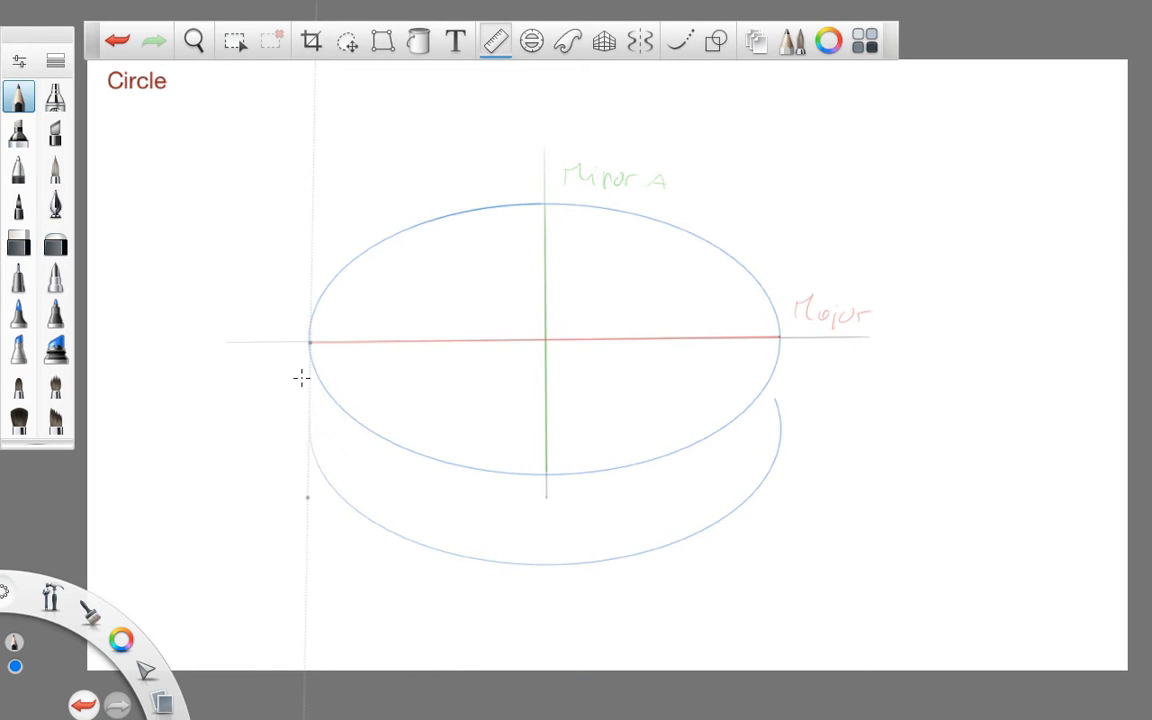
left_click_drag(378, 419, 822, 436)
left_click_drag(815, 493, 820, 487)
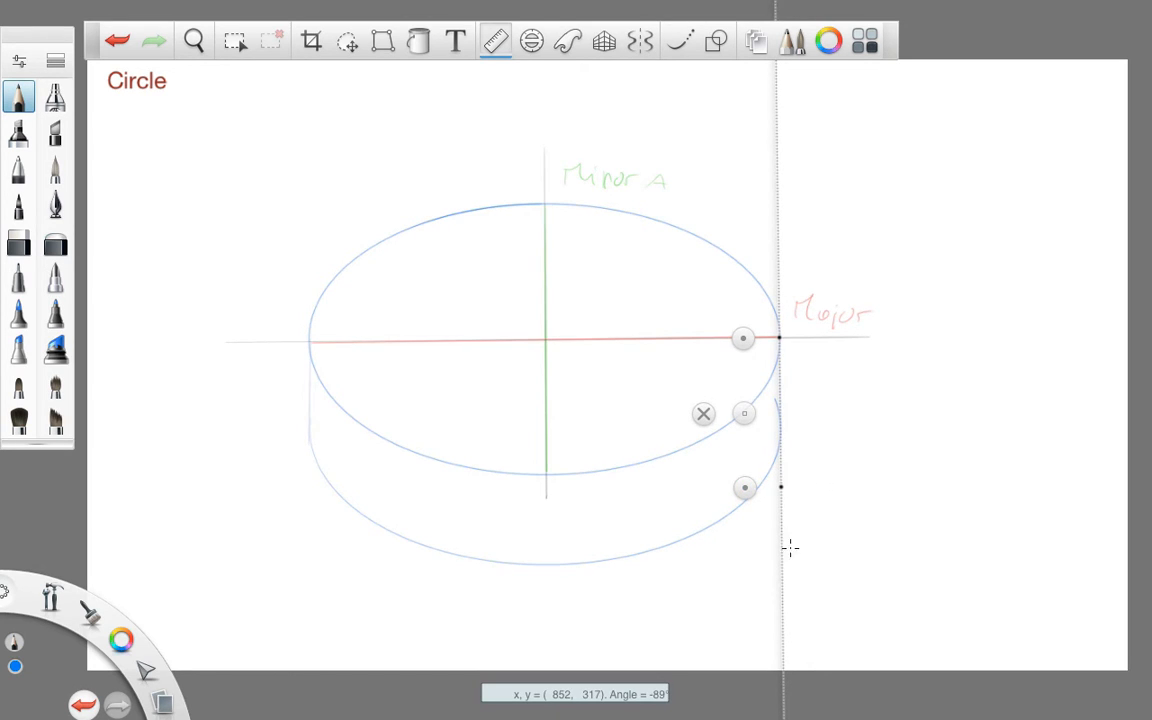
left_click(703, 413)
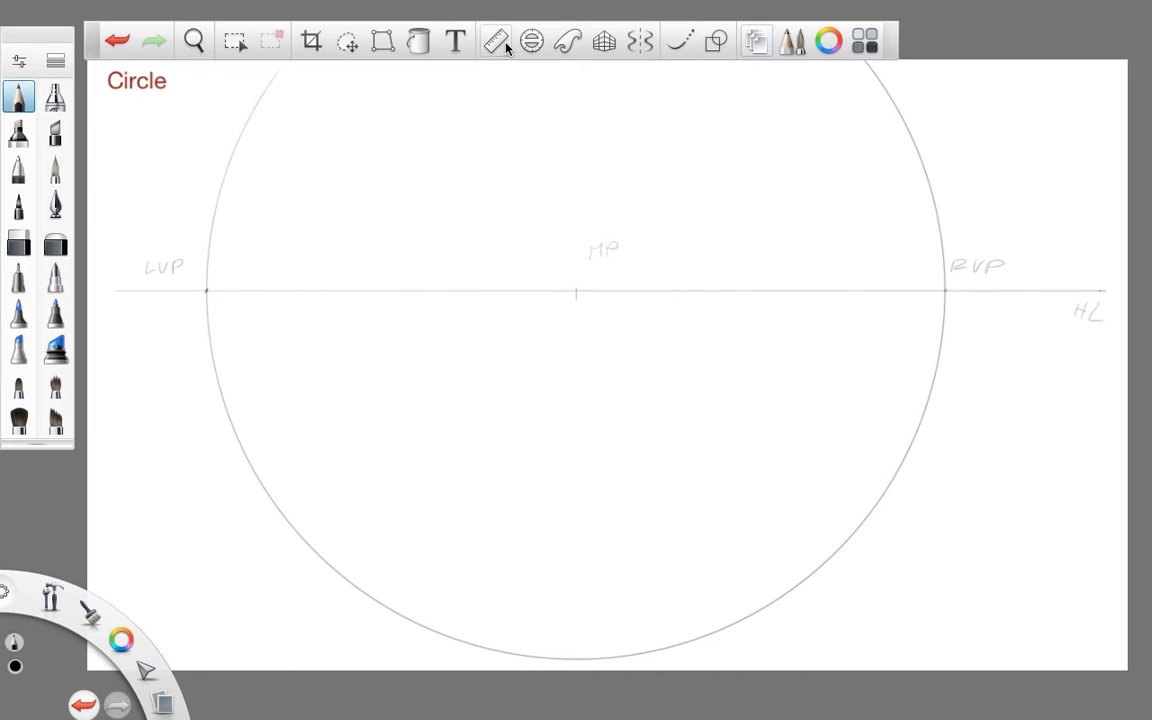
Step: Draw a black vertical line crossing the horizon line left of MP, and join both its ends to RVP with the ruler
left_click(496, 41)
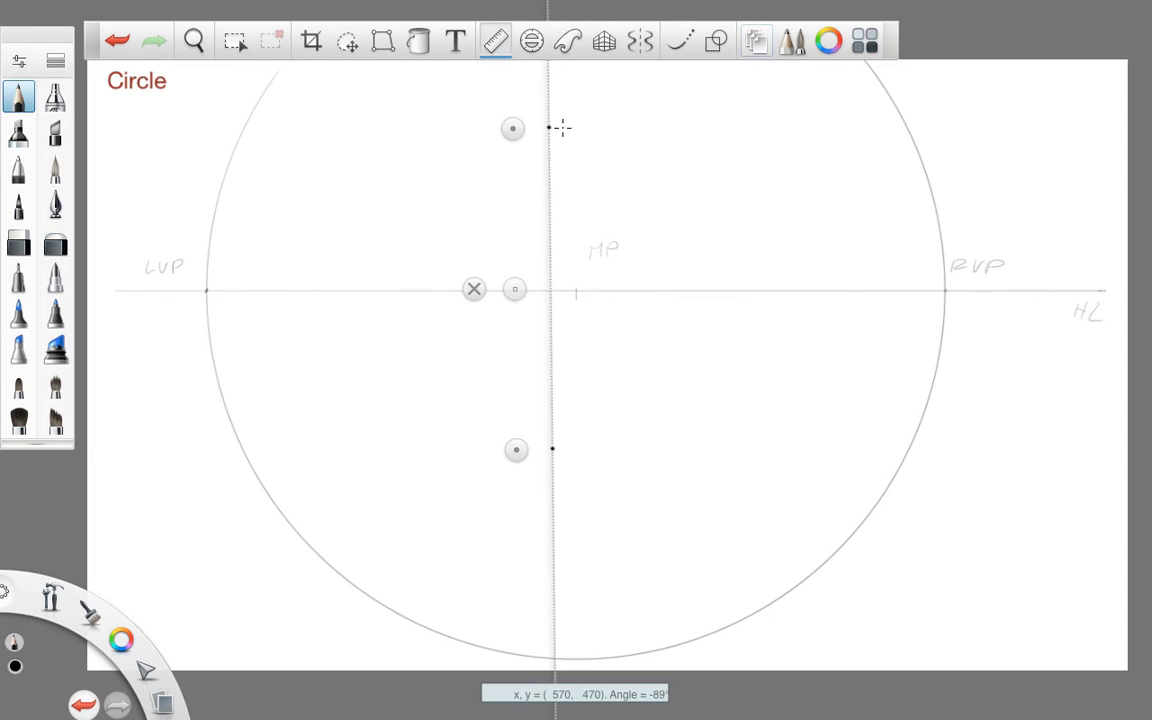
left_click_drag(561, 123, 568, 449)
left_click_drag(519, 116, 908, 285)
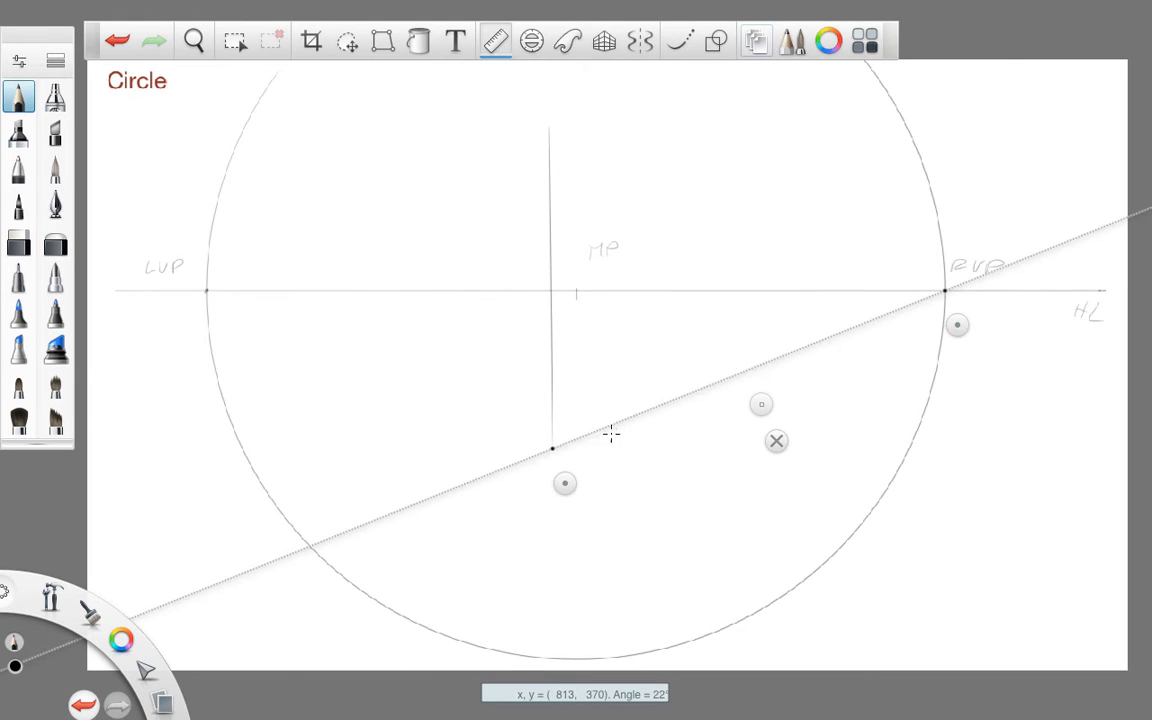
left_click_drag(545, 436, 928, 260)
left_click_drag(553, 411, 563, 165)
mouse_move(548, 105)
left_mouse_down()
mouse_move(653, 169)
mouse_move(942, 290)
mouse_move(857, 362)
mouse_move(632, 388)
left_mouse_up()
Step: Draw a second vertical line between the two lines converging on RVP, using the ruler at 90°, and close the ruler
left_click(628, 386)
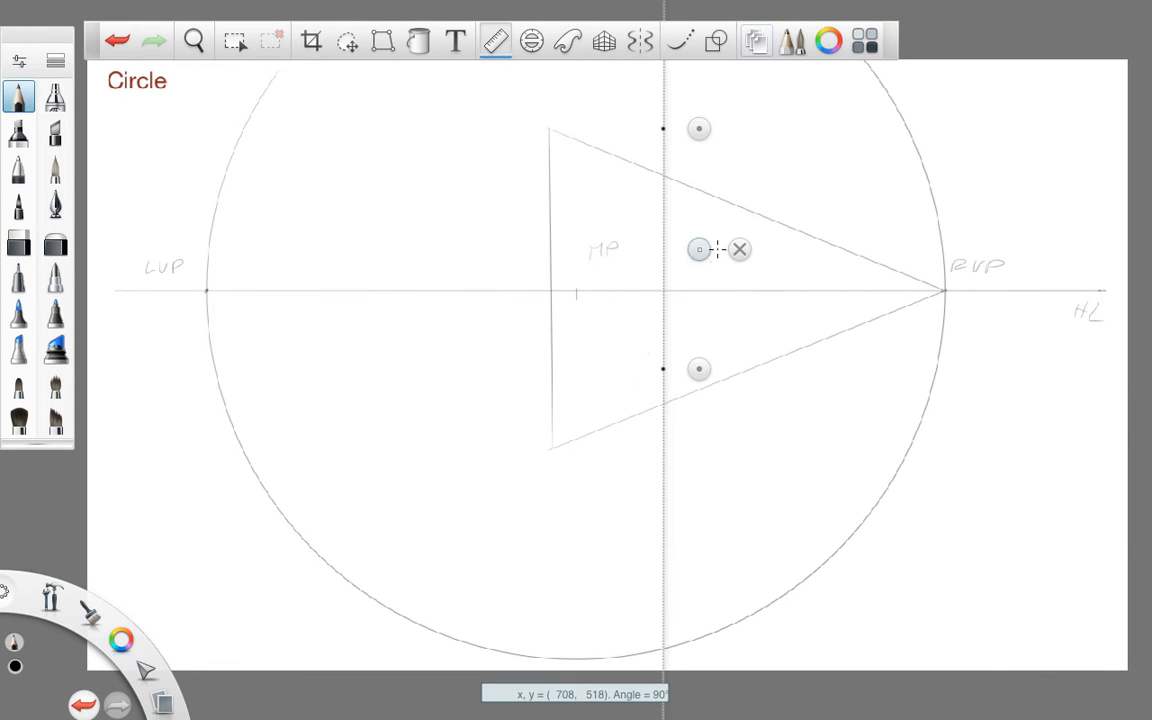
mouse_move(716, 249)
left_mouse_down()
mouse_move(643, 278)
mouse_move(864, 288)
mouse_move(699, 280)
mouse_move(744, 290)
left_mouse_up()
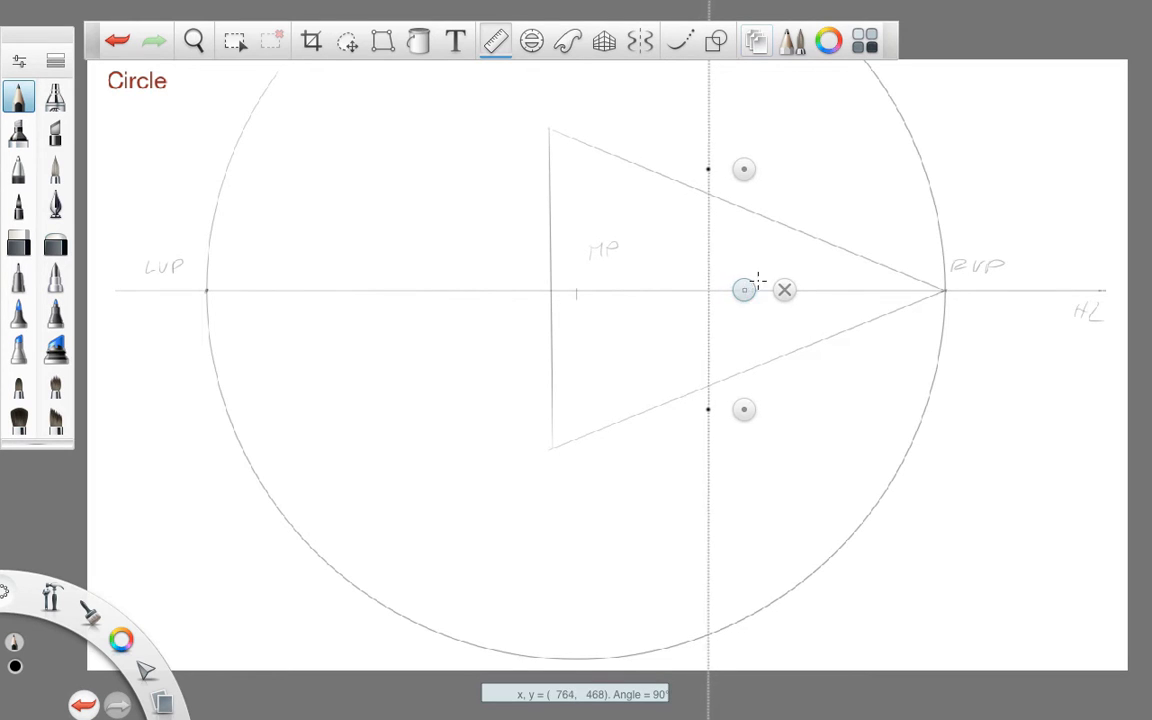
left_click_drag(716, 194, 716, 370)
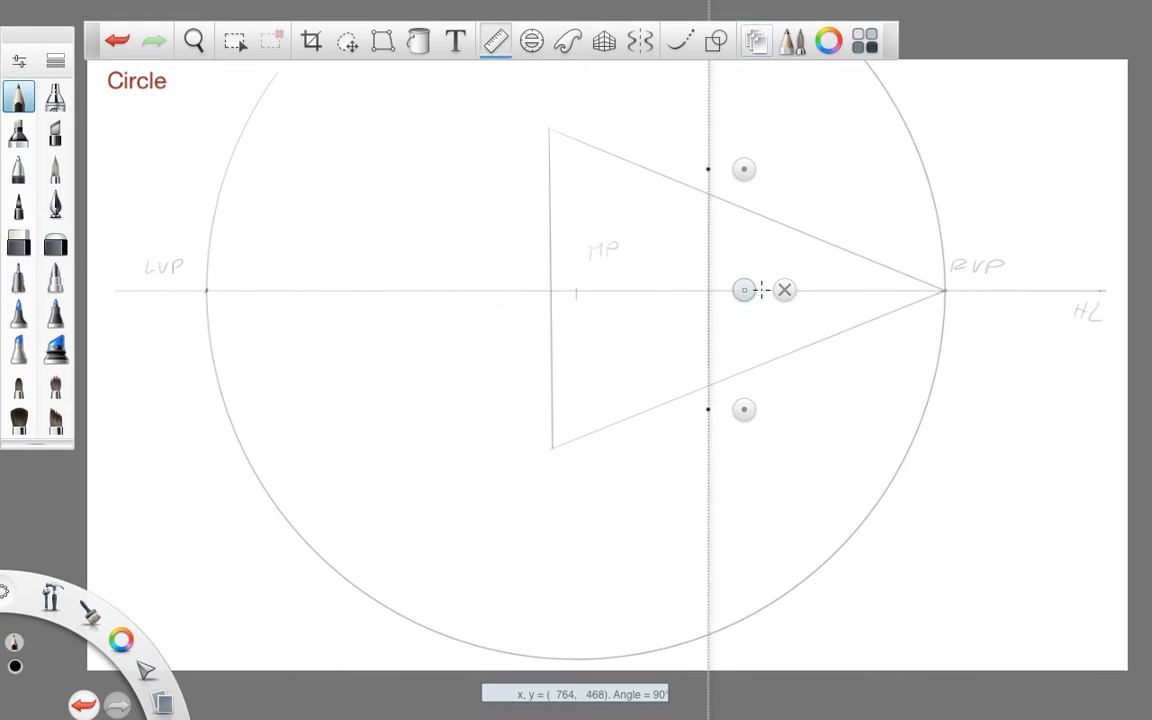
left_click(784, 290)
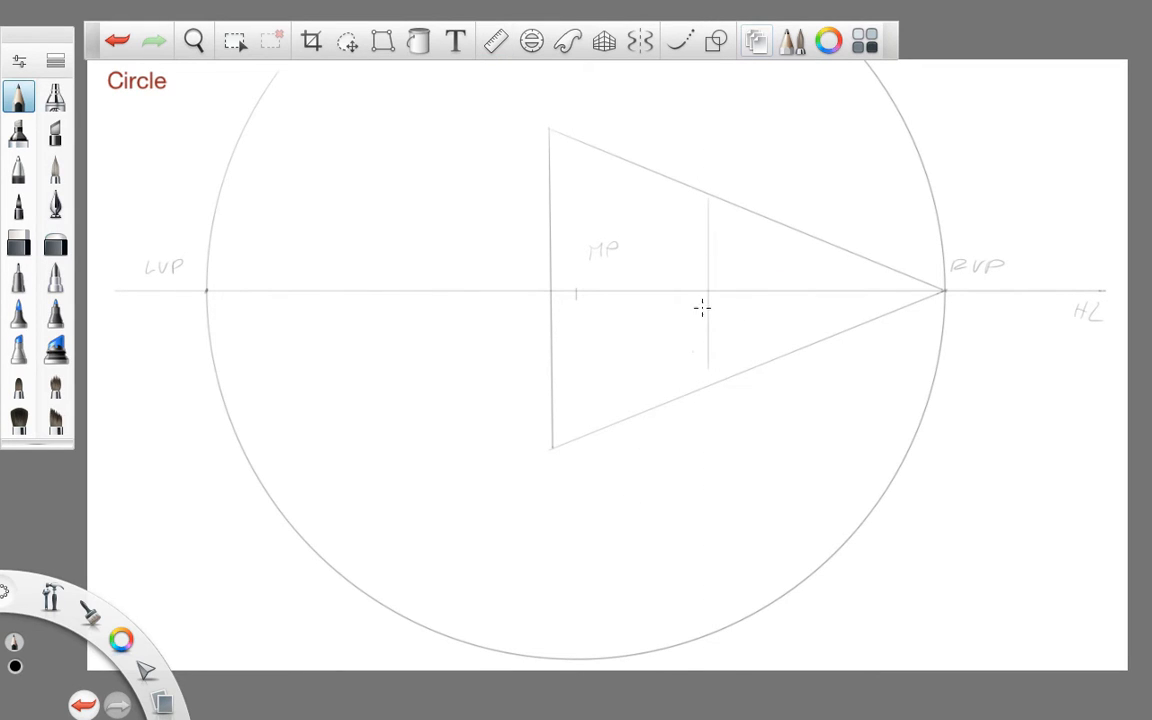
Step: Draw both diagonals of the vertical perspective square corner to corner along the ruler
left_click(496, 41)
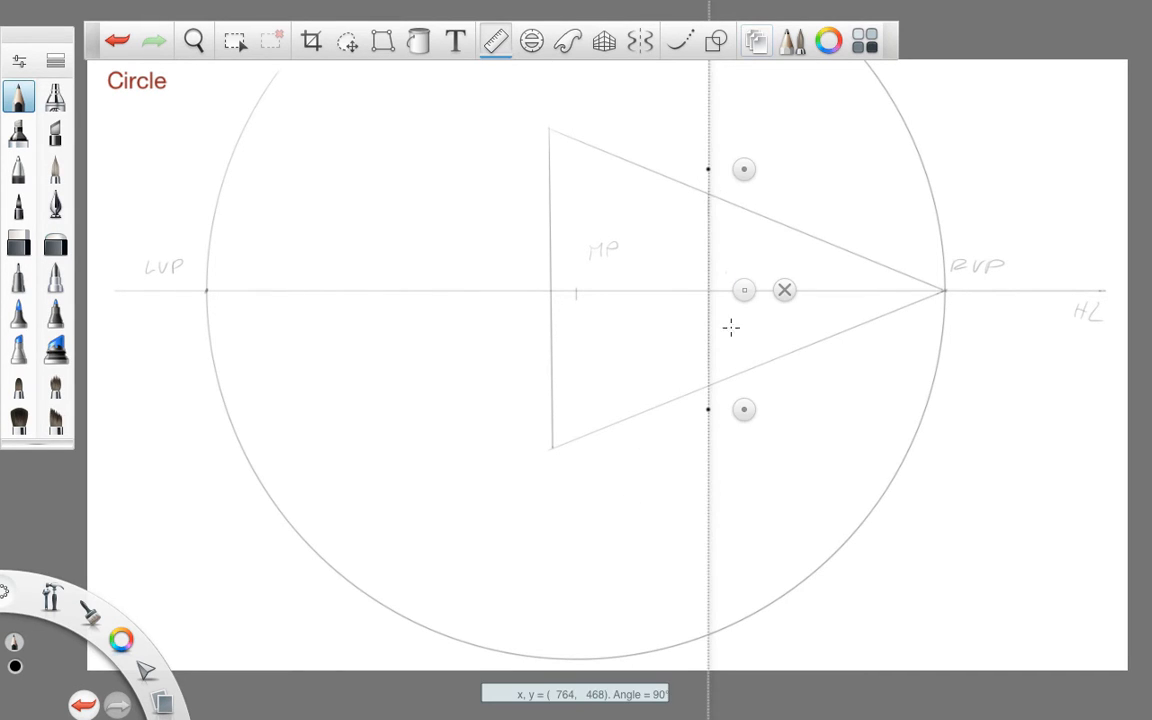
left_click_drag(743, 407, 747, 386)
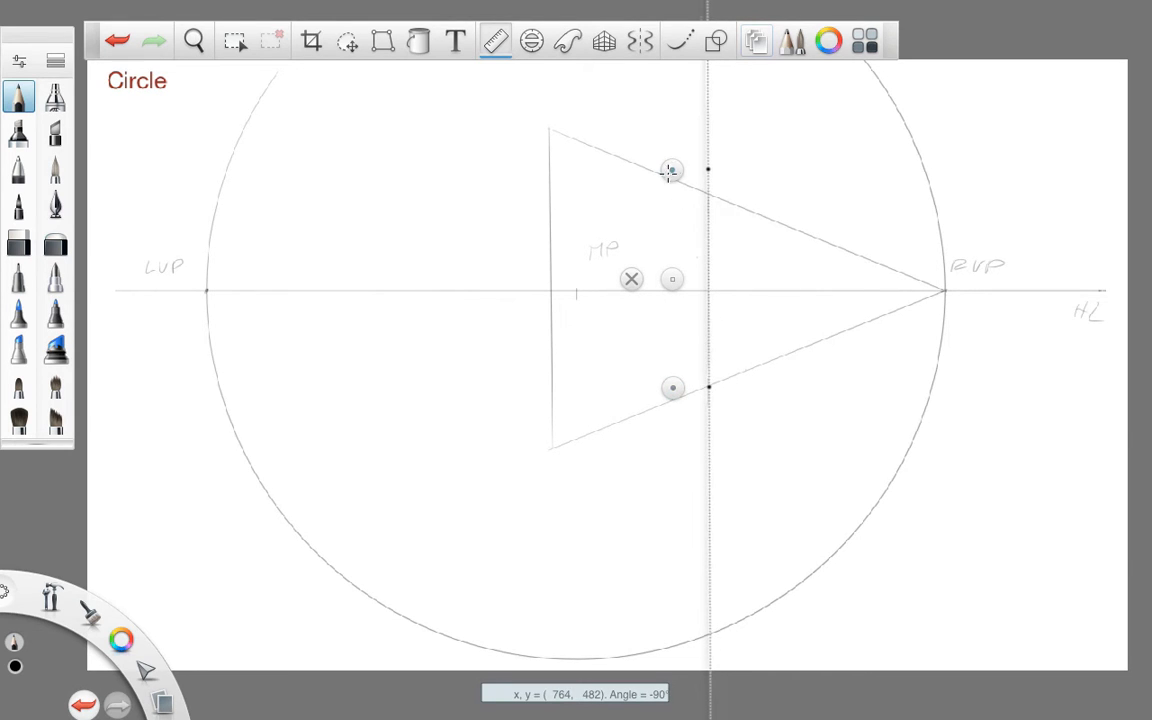
left_click_drag(670, 171, 512, 131)
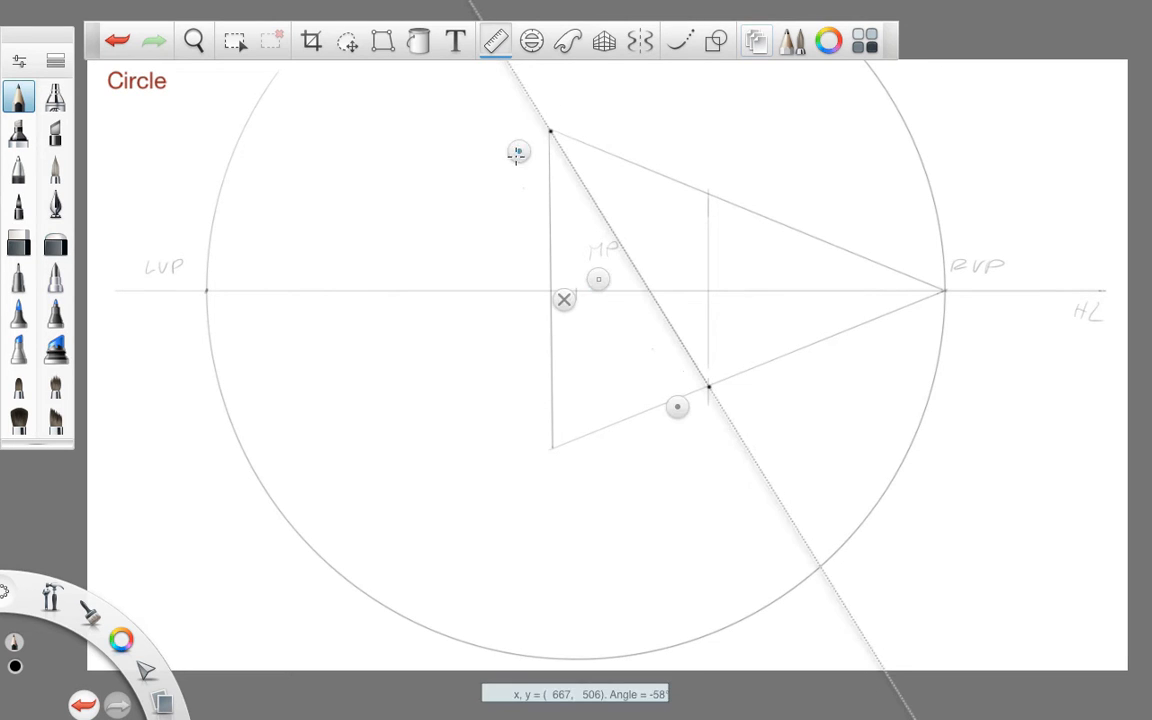
left_click_drag(517, 152, 519, 465)
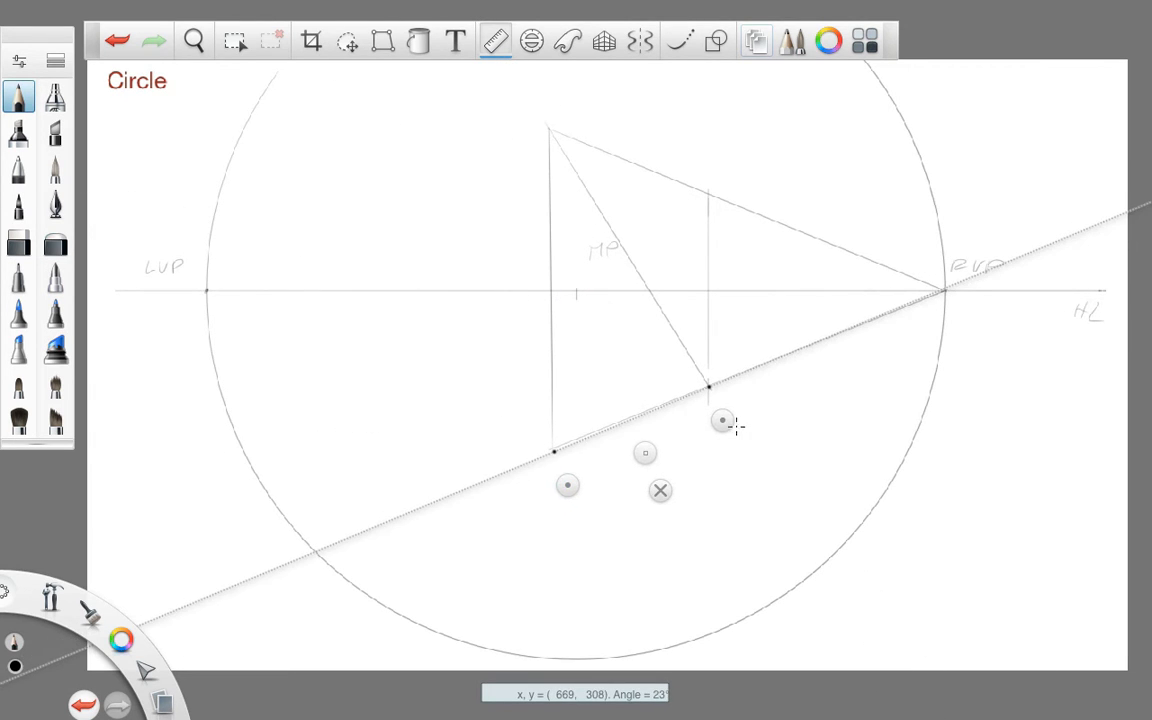
left_click_drag(735, 427, 722, 226)
mouse_move(591, 472)
left_mouse_down()
mouse_move(589, 398)
mouse_move(764, 157)
left_mouse_up()
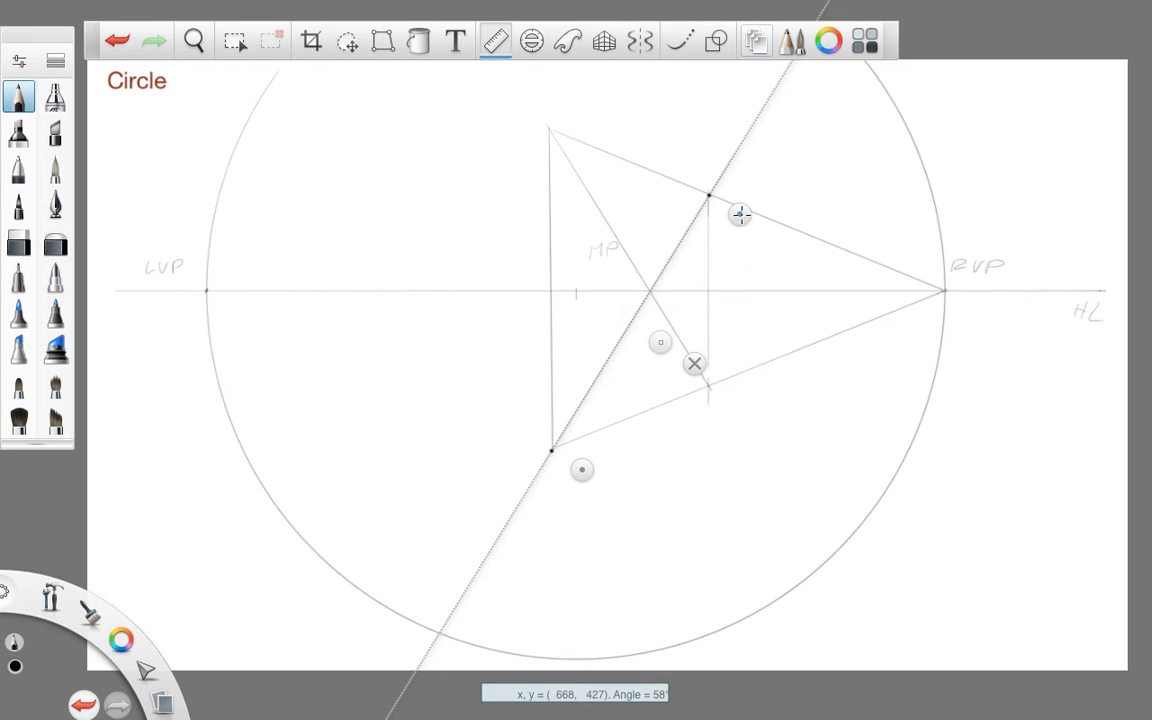
Step: Mark the midpoints of the square's four sides, using the ruler at 90° through the diagonals' crossing and dots on the horizon line
left_click_drag(739, 214, 600, 202)
left_click_drag(600, 333, 610, 370)
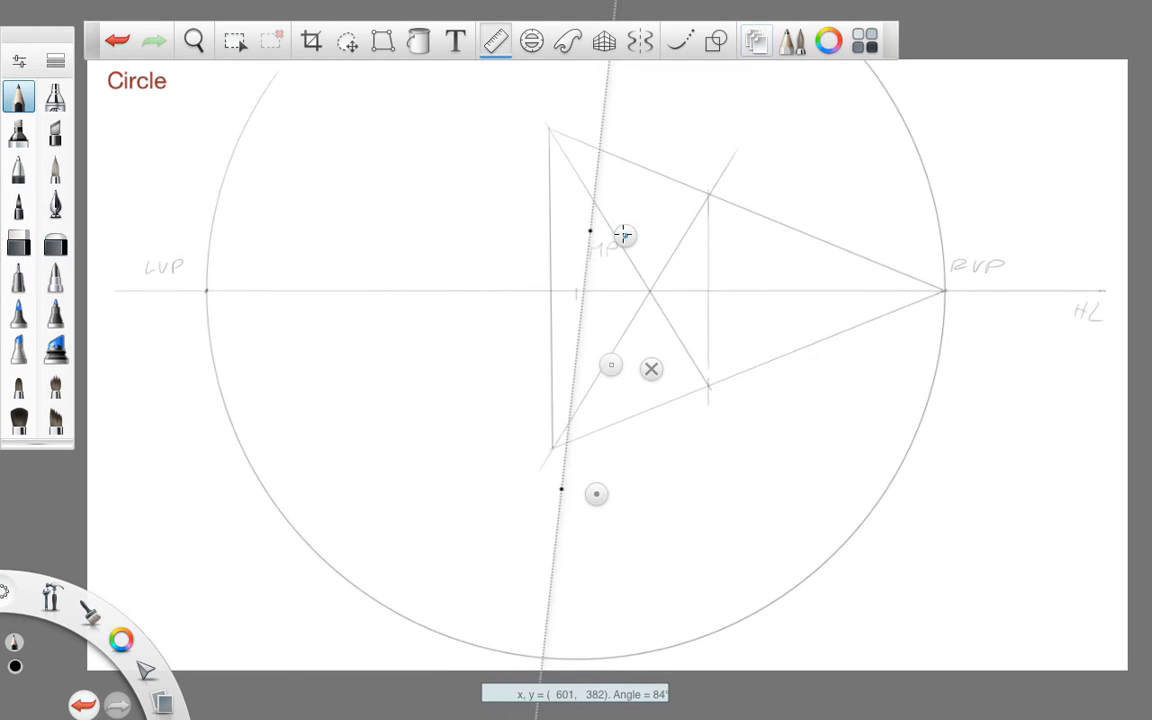
left_click_drag(622, 235, 625, 229)
left_click_drag(625, 360, 688, 283)
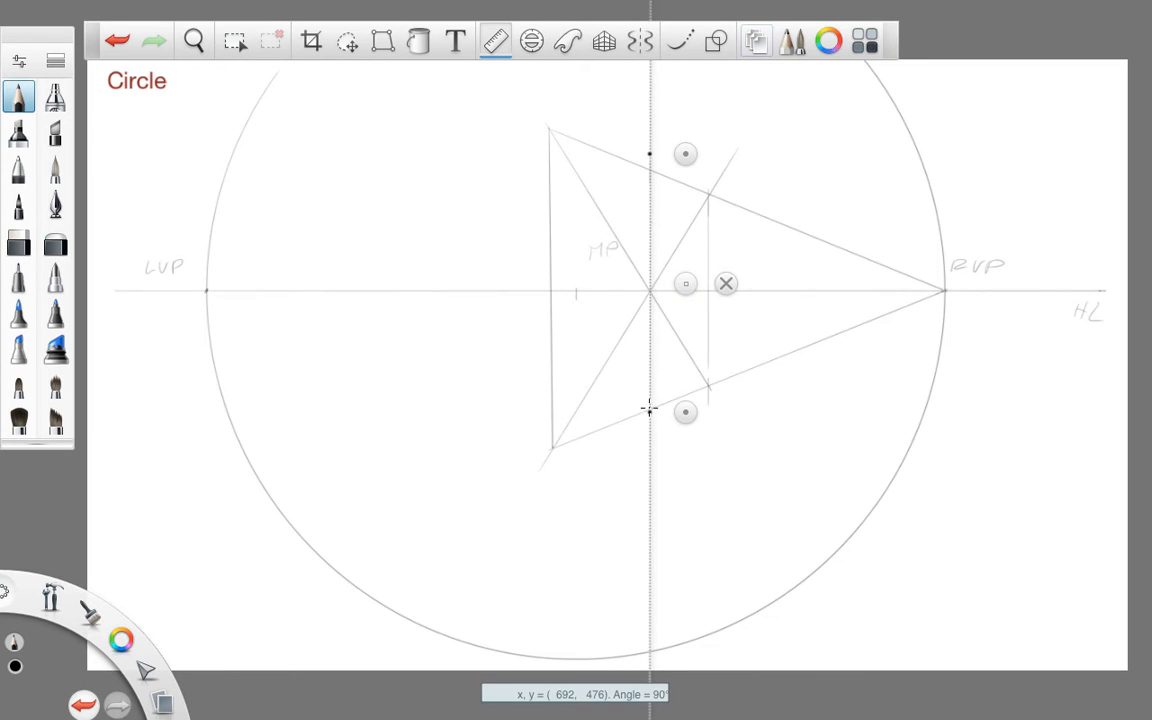
left_click_drag(649, 400, 650, 428)
left_click(728, 283)
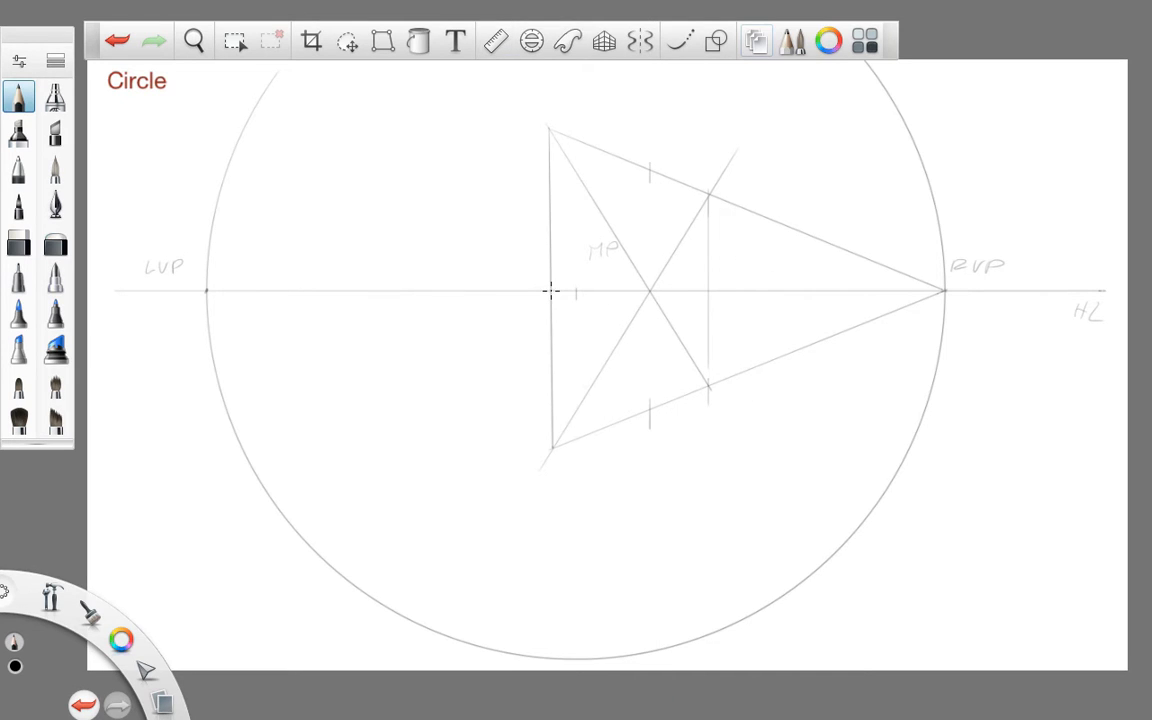
left_click(709, 291)
Step: Shrink the ellipse guide, rotate it to 270° and centre it on the crossing of the square's diagonals
left_click(532, 41)
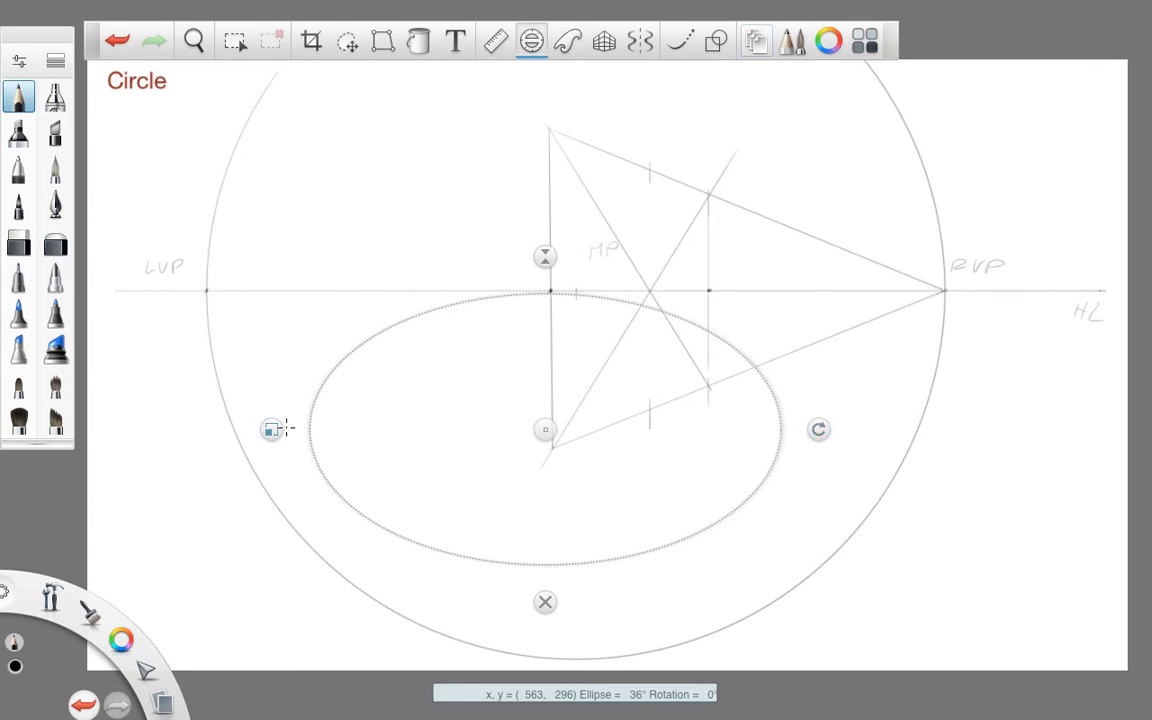
left_click_drag(281, 427, 432, 418)
left_click_drag(682, 429, 545, 561)
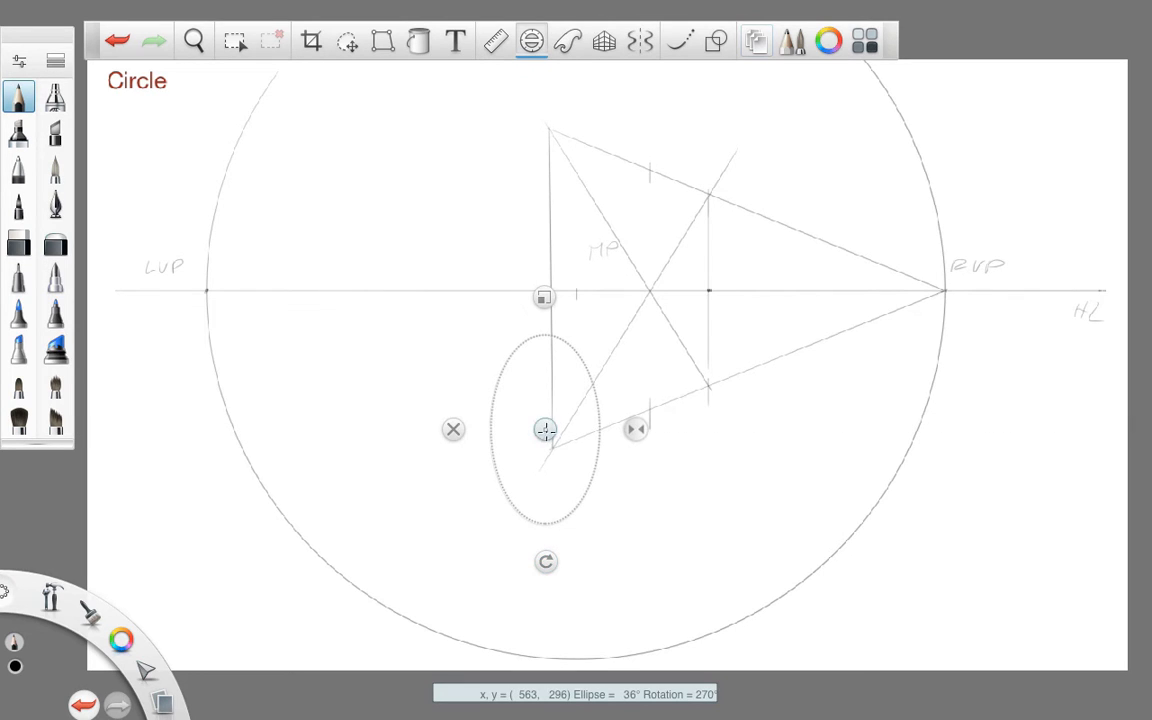
left_click_drag(545, 429, 649, 290)
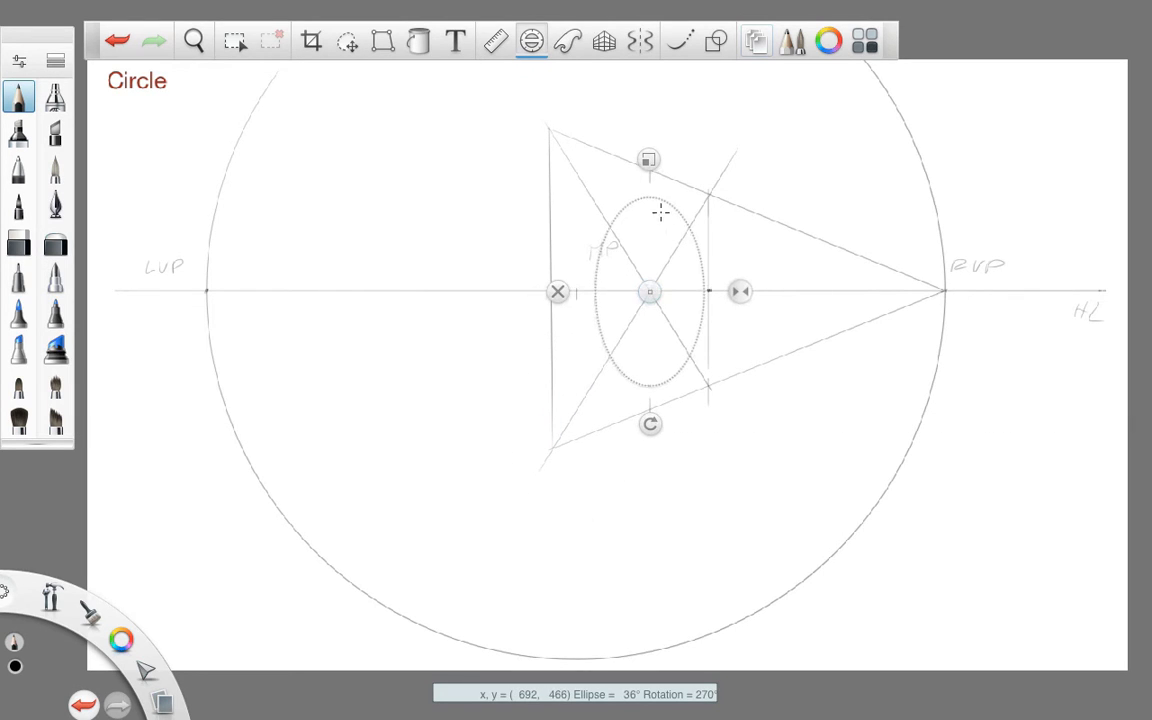
Step: Enlarge, shift and widen the ellipse guide to 40° so that it touches the midpoints of all four sides of the square
left_click_drag(653, 158, 658, 122)
left_click_drag(650, 291, 634, 291)
left_click_drag(634, 142, 633, 136)
left_click_drag(633, 291, 634, 291)
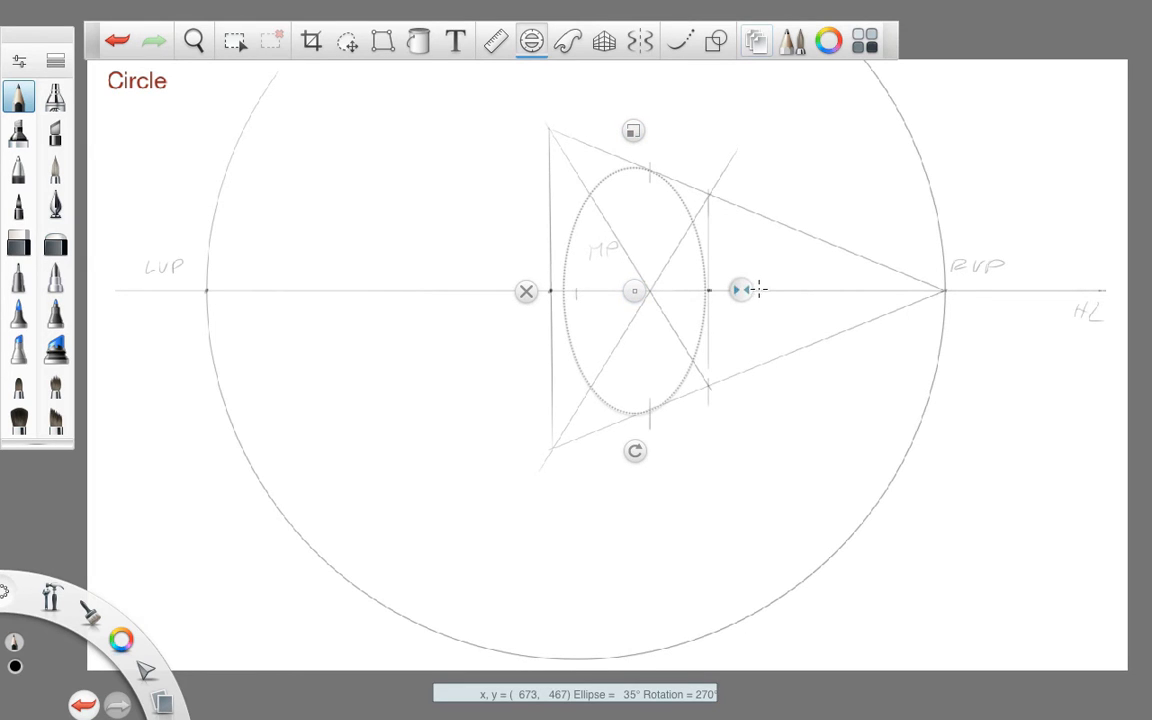
left_click_drag(741, 289, 745, 289)
left_click_drag(634, 291, 628, 291)
left_click_drag(755, 291, 757, 289)
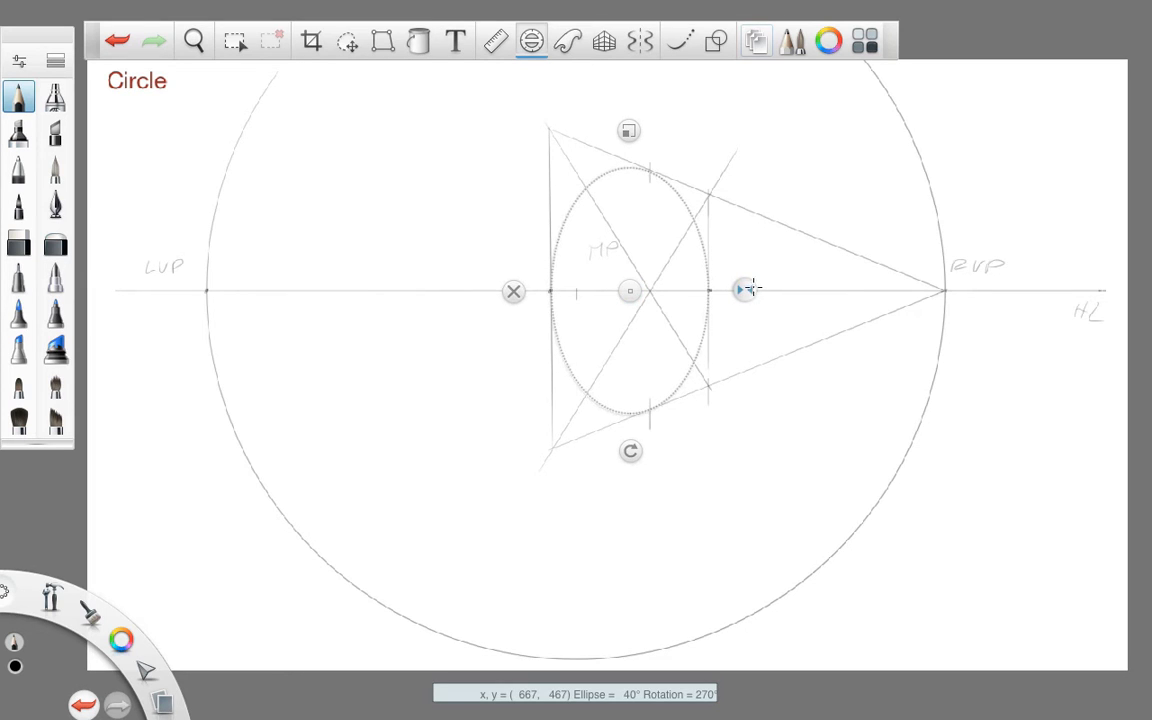
left_click_drag(631, 131, 631, 129)
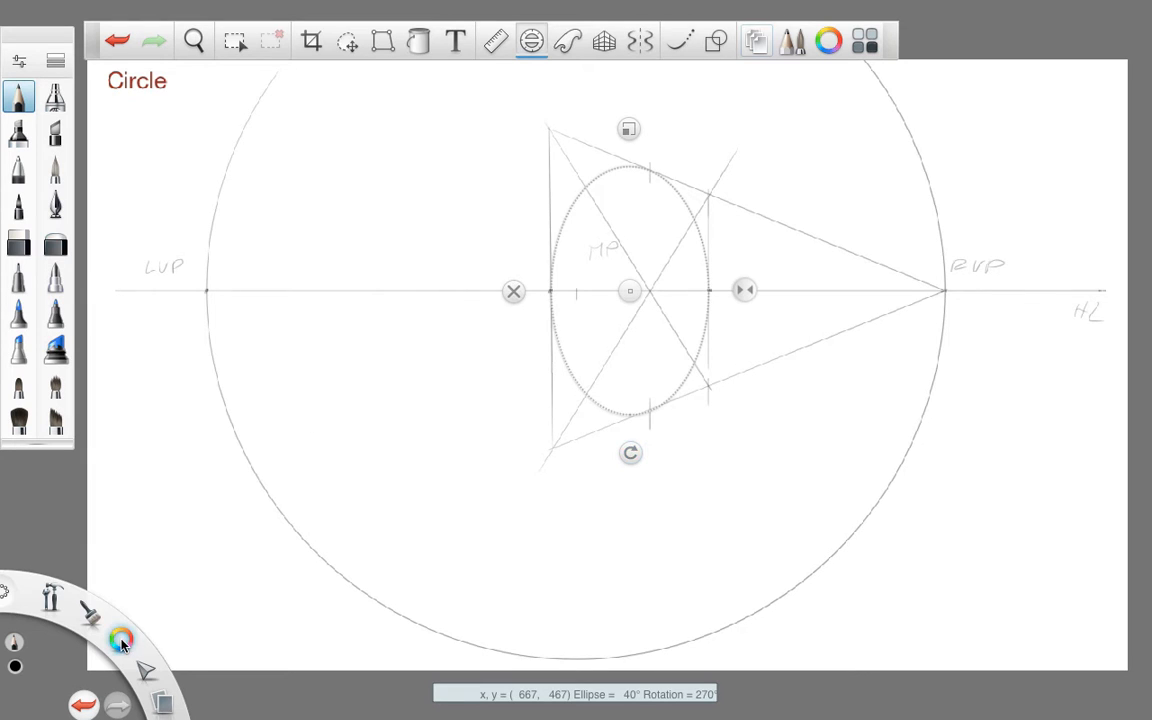
Step: Mark the four tangent points in blue, trace the whole ellipse in blue and close the ellipse guide
left_click_drag(121, 641, 86, 676)
left_click_drag(650, 168, 650, 175)
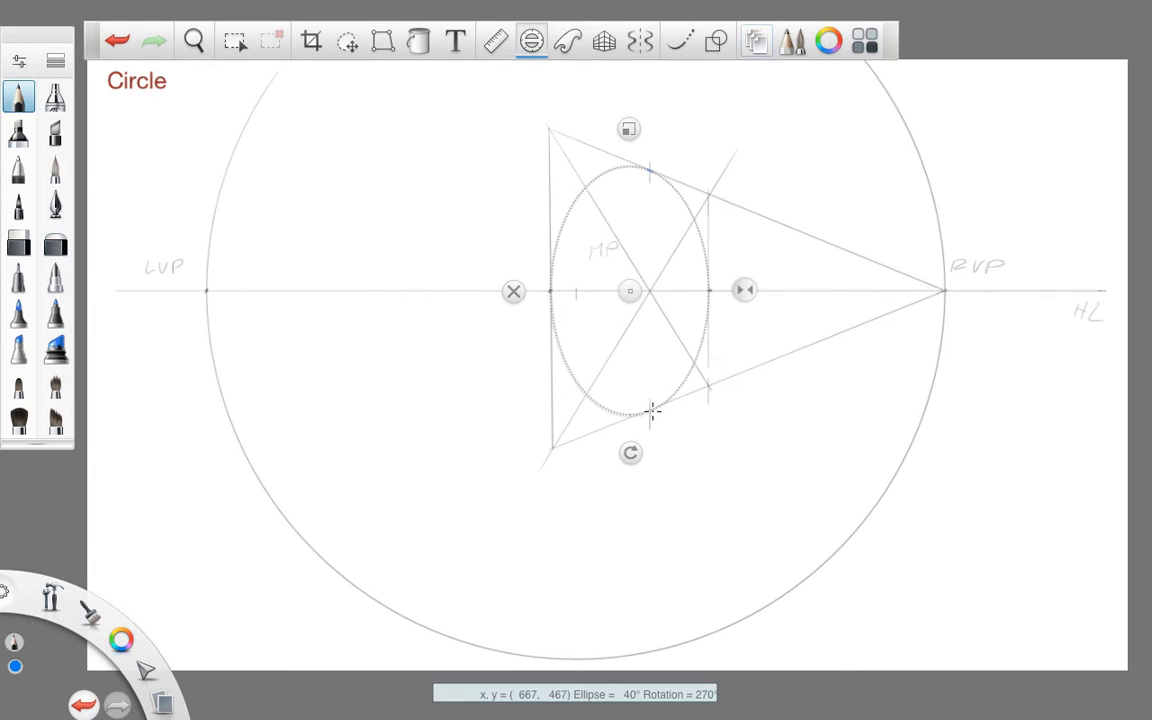
left_click_drag(651, 410, 650, 411)
left_click_drag(708, 290, 708, 290)
left_click_drag(553, 290, 551, 290)
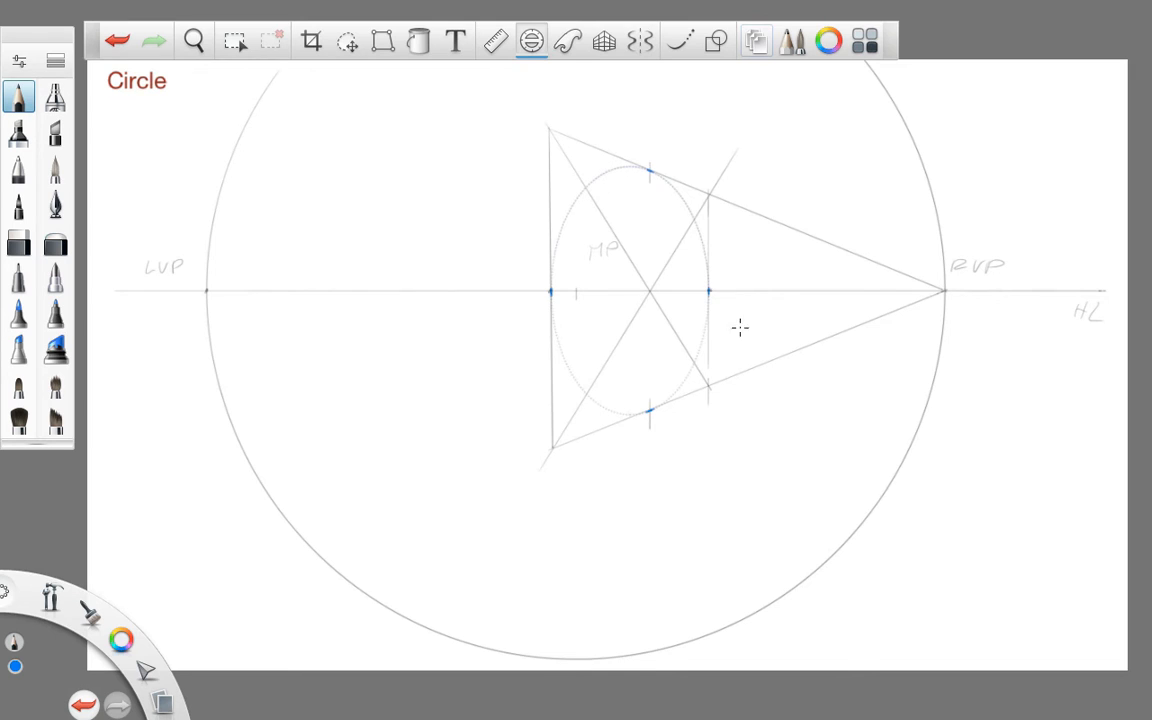
mouse_move(740, 327)
left_mouse_down()
mouse_move(616, 421)
mouse_move(499, 247)
mouse_move(702, 190)
mouse_move(651, 430)
mouse_move(560, 420)
left_mouse_up()
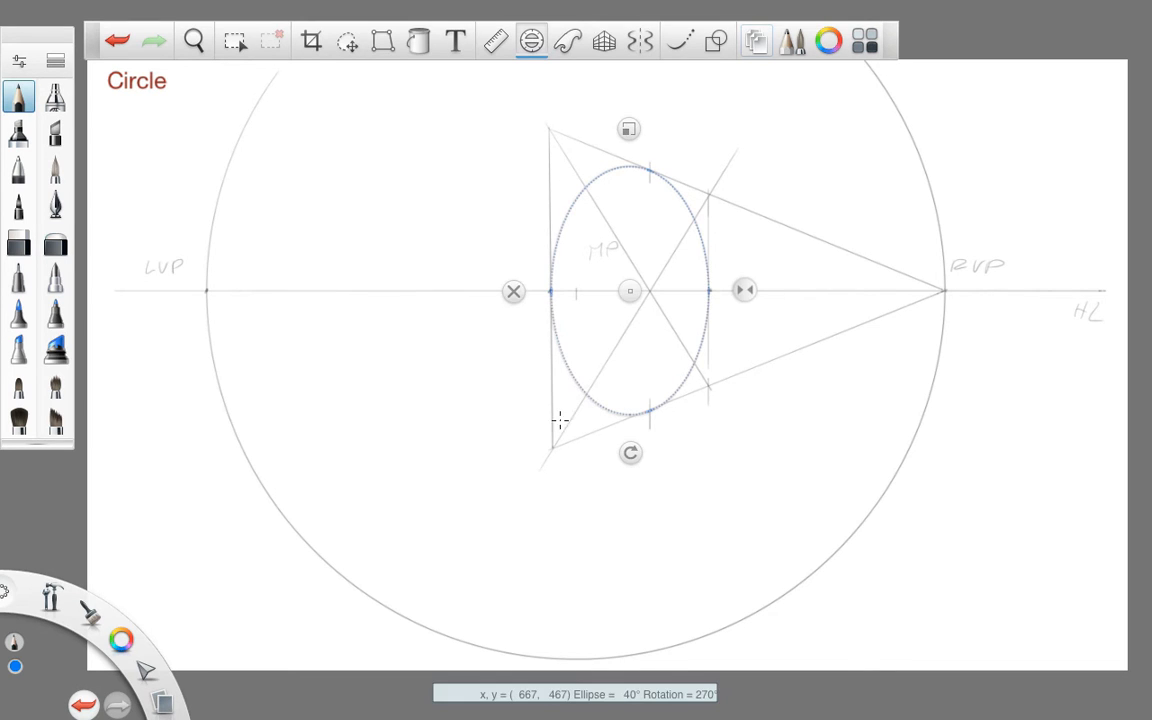
left_click(513, 291)
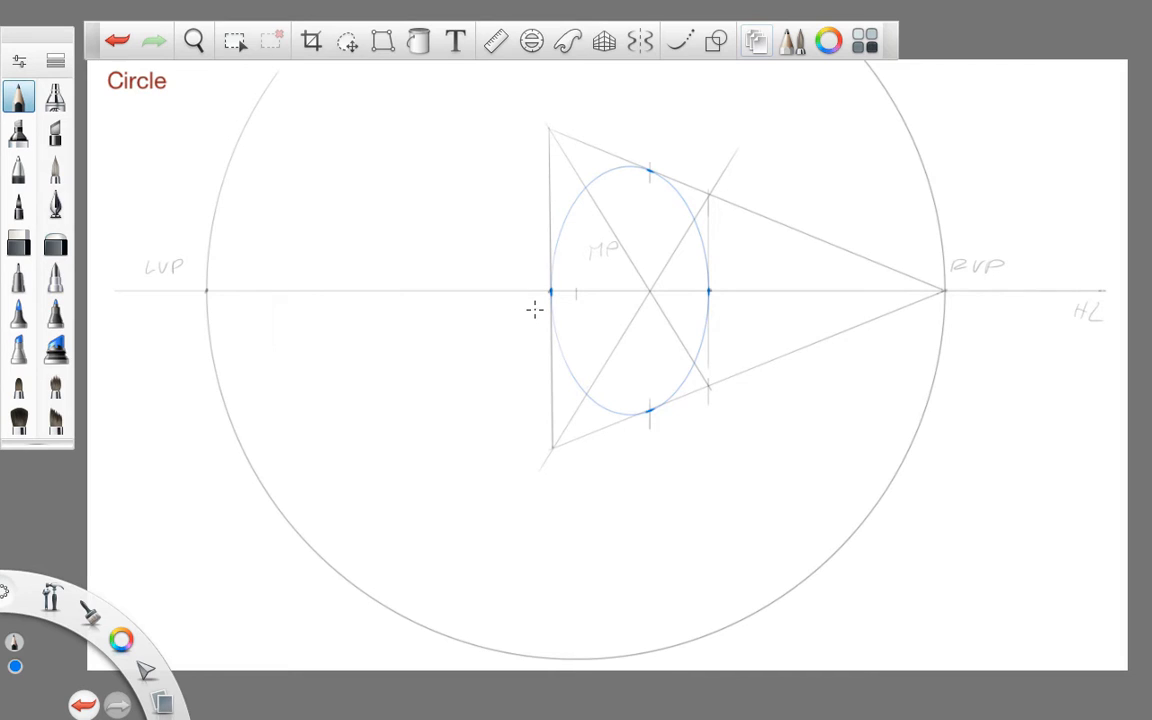
left_click(523, 46)
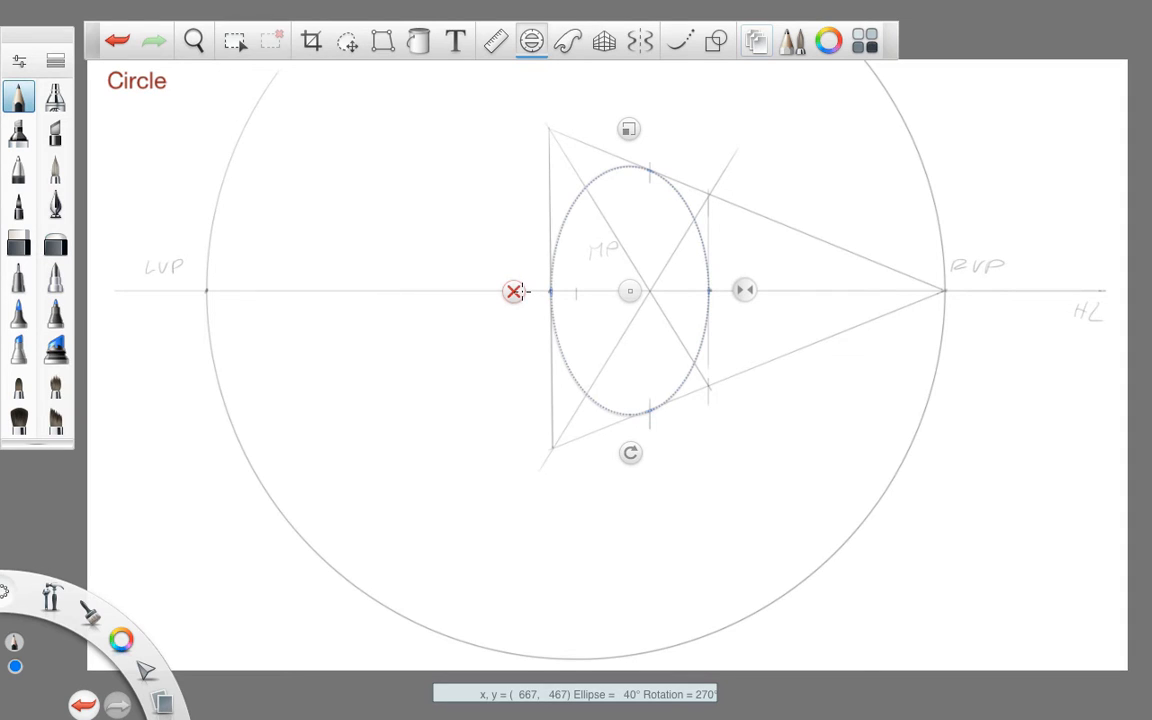
left_click(513, 291)
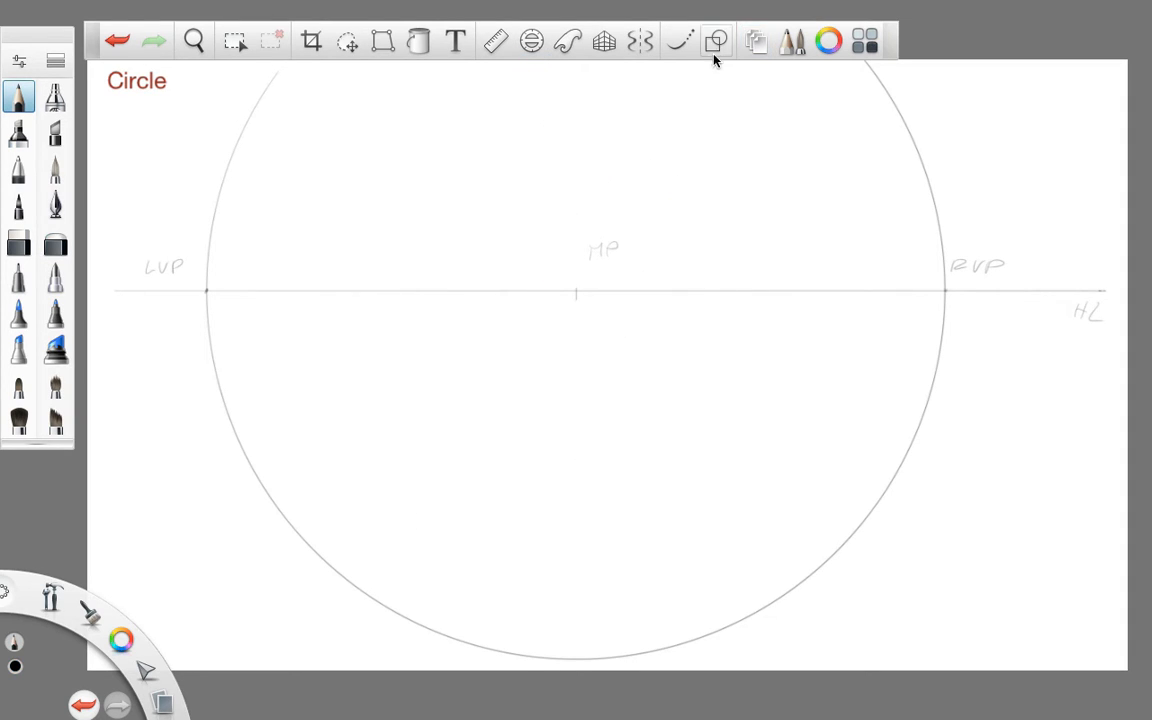
Step: Draw a vertical line down from MP with the ruler at 90°, and a horizontal line centred across its lower part at 0°
left_click(496, 41)
left_click_drag(684, 284, 622, 322)
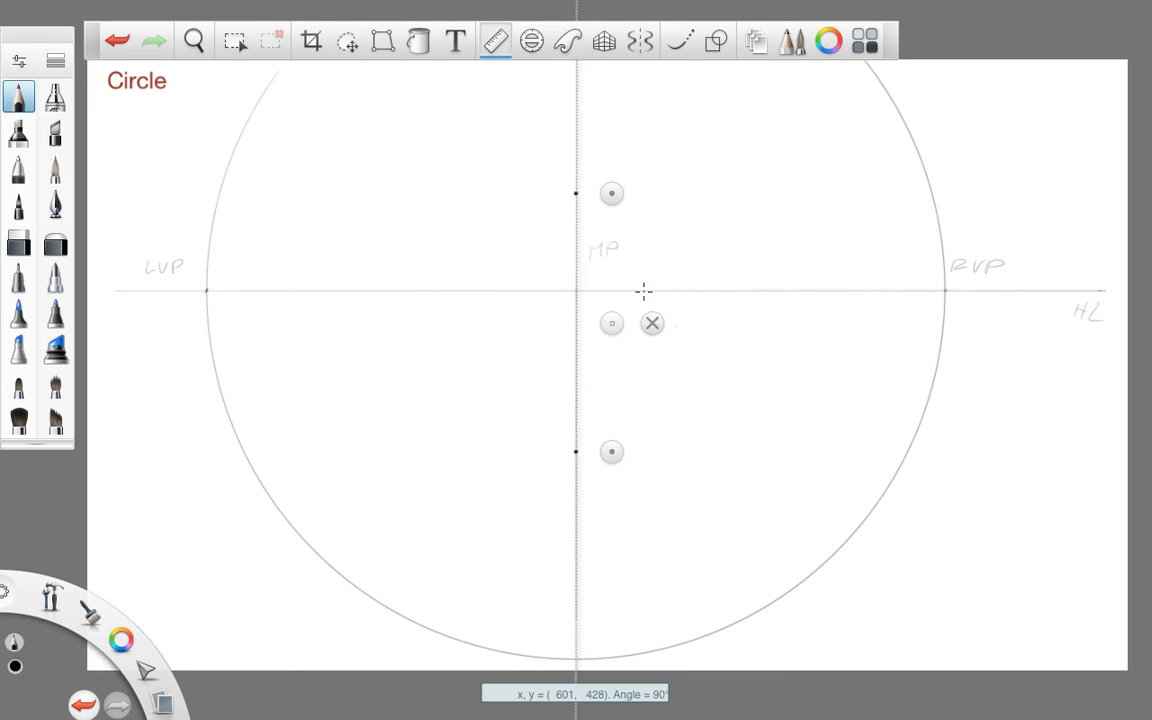
left_click_drag(612, 195, 753, 481)
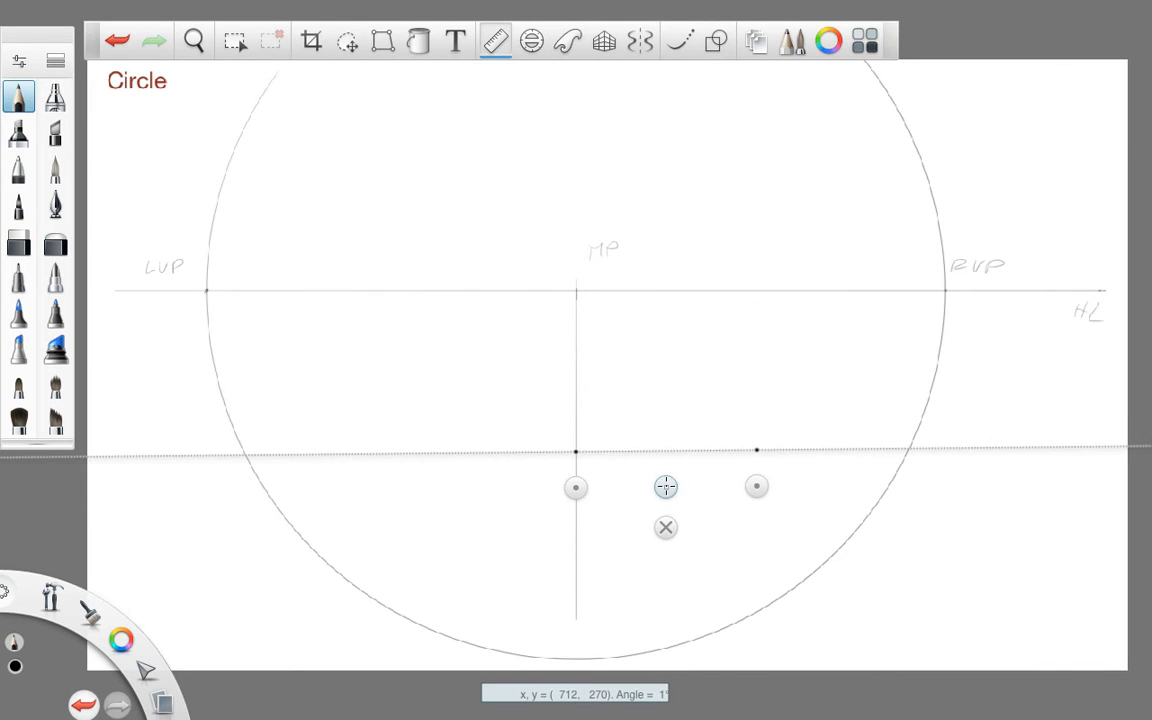
left_click_drag(666, 395, 666, 397)
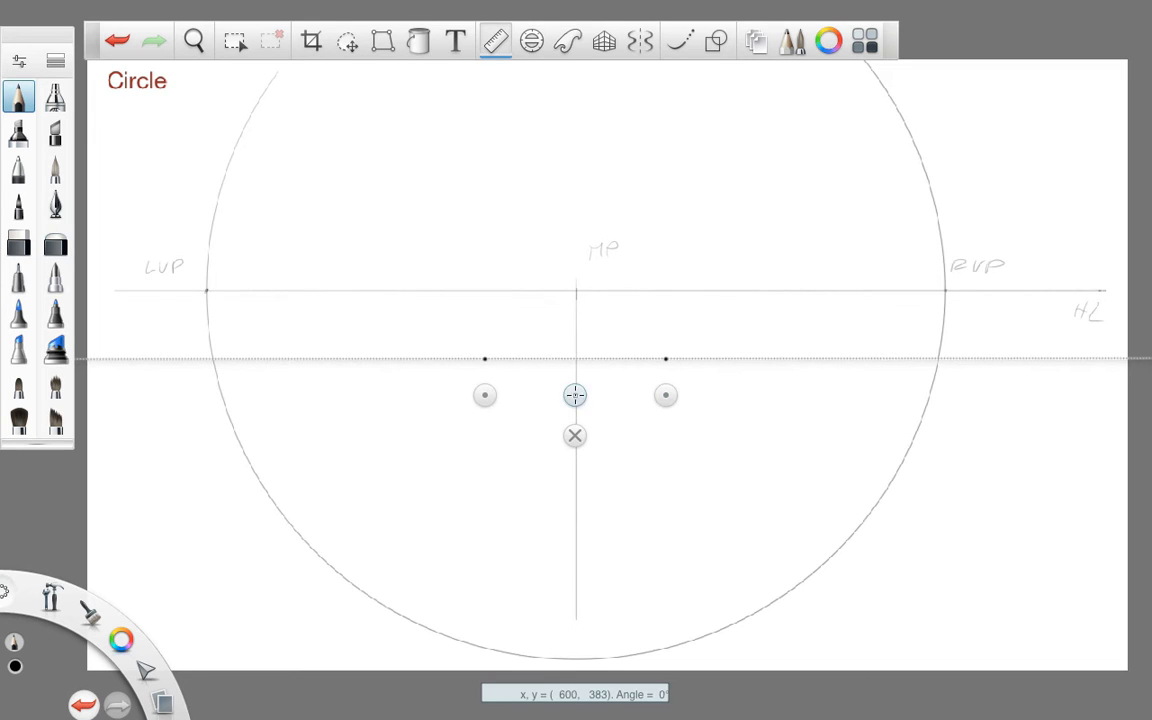
left_click_drag(576, 396, 575, 574)
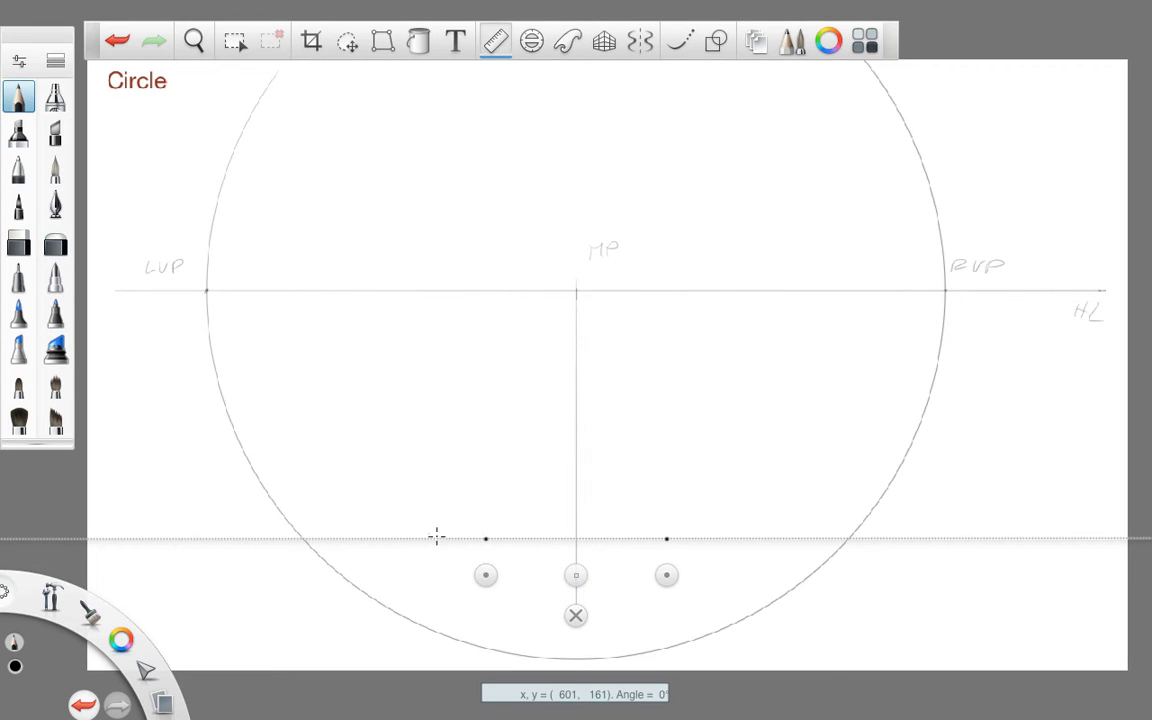
left_click_drag(485, 574, 365, 575)
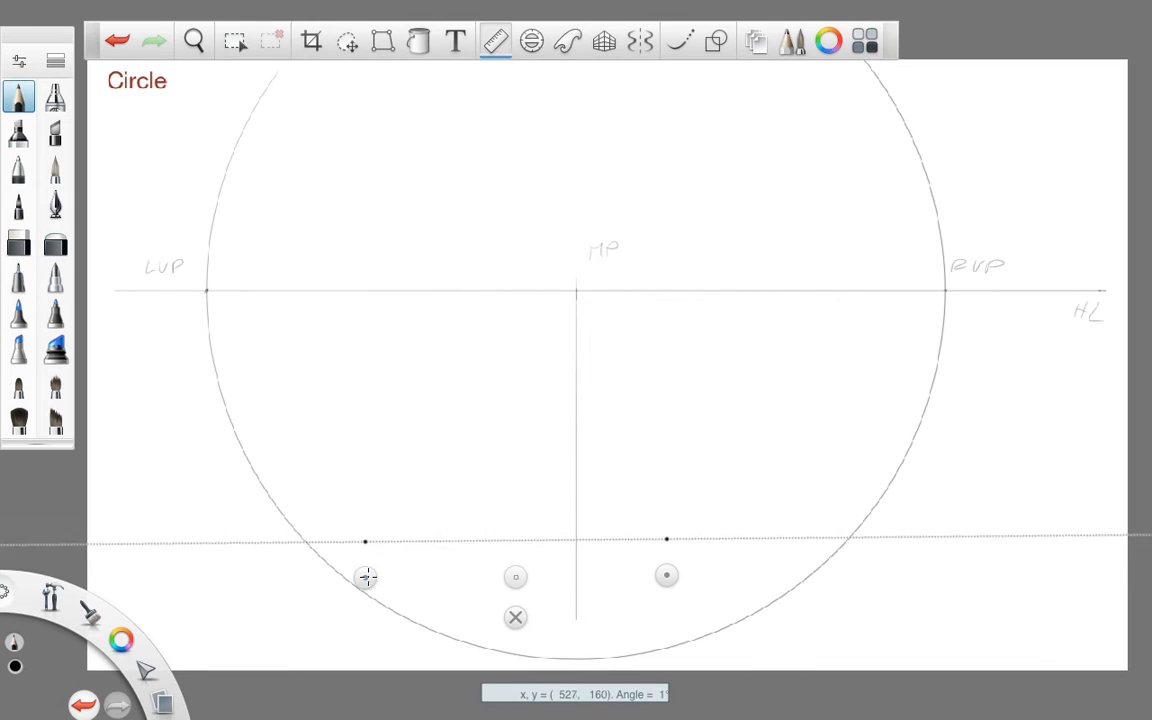
left_click_drag(664, 568, 664, 568)
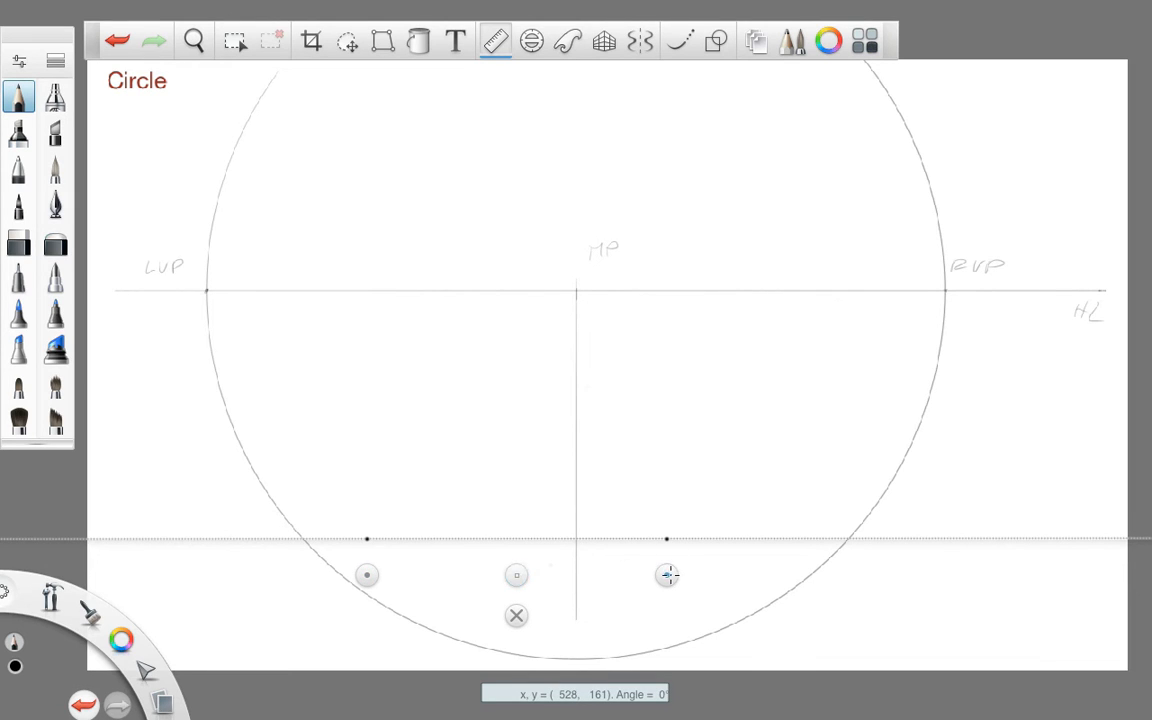
left_click_drag(516, 575, 577, 579)
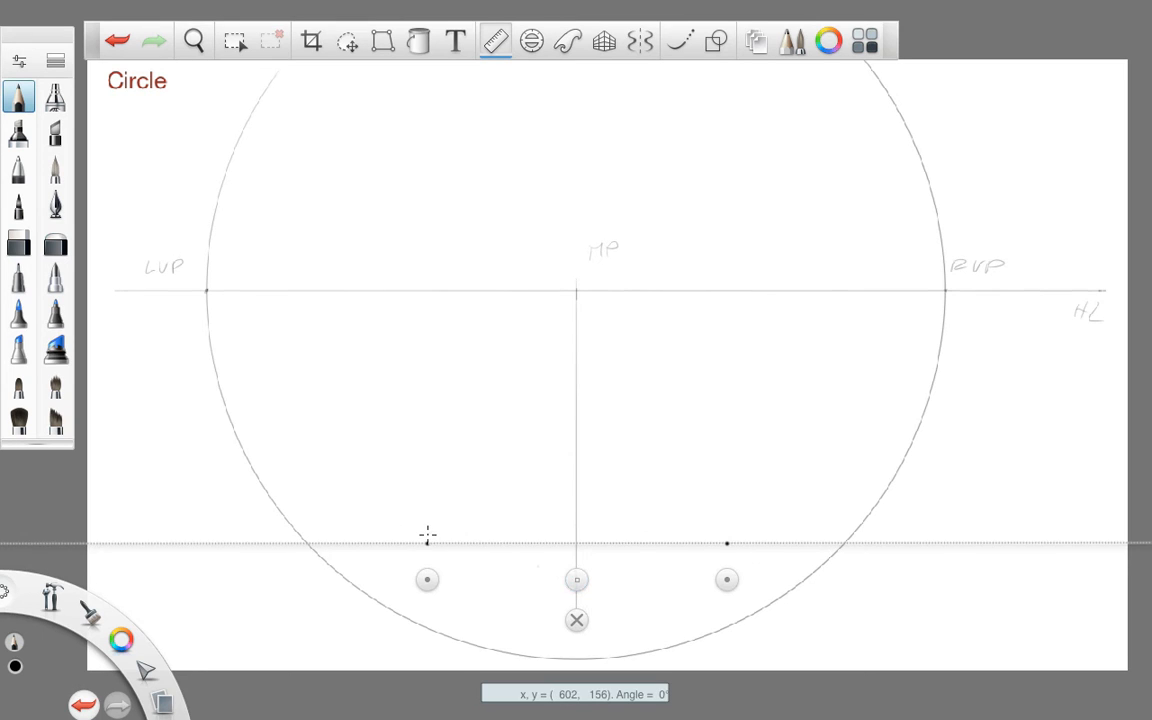
mouse_move(427, 535)
left_mouse_down()
mouse_move(725, 509)
mouse_move(749, 553)
left_mouse_up()
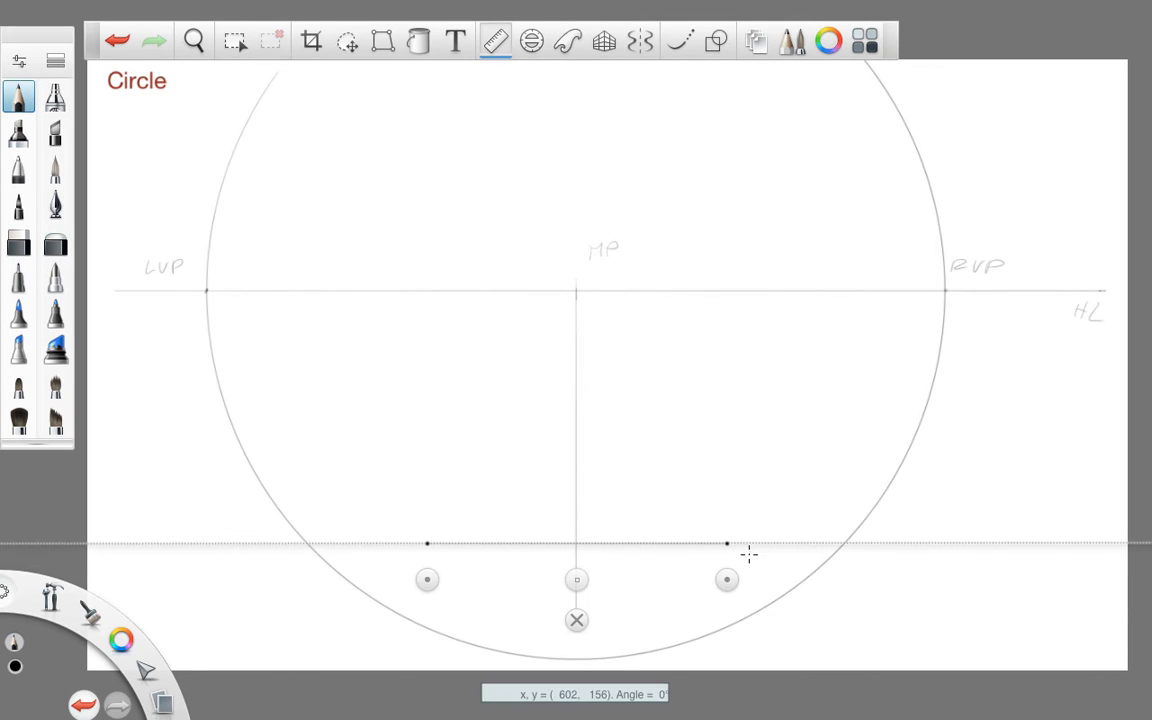
Step: Join both ends of the horizontal line to MP and draw a parallel horizontal line across them as the square's far edge
left_click_drag(697, 519, 572, 323)
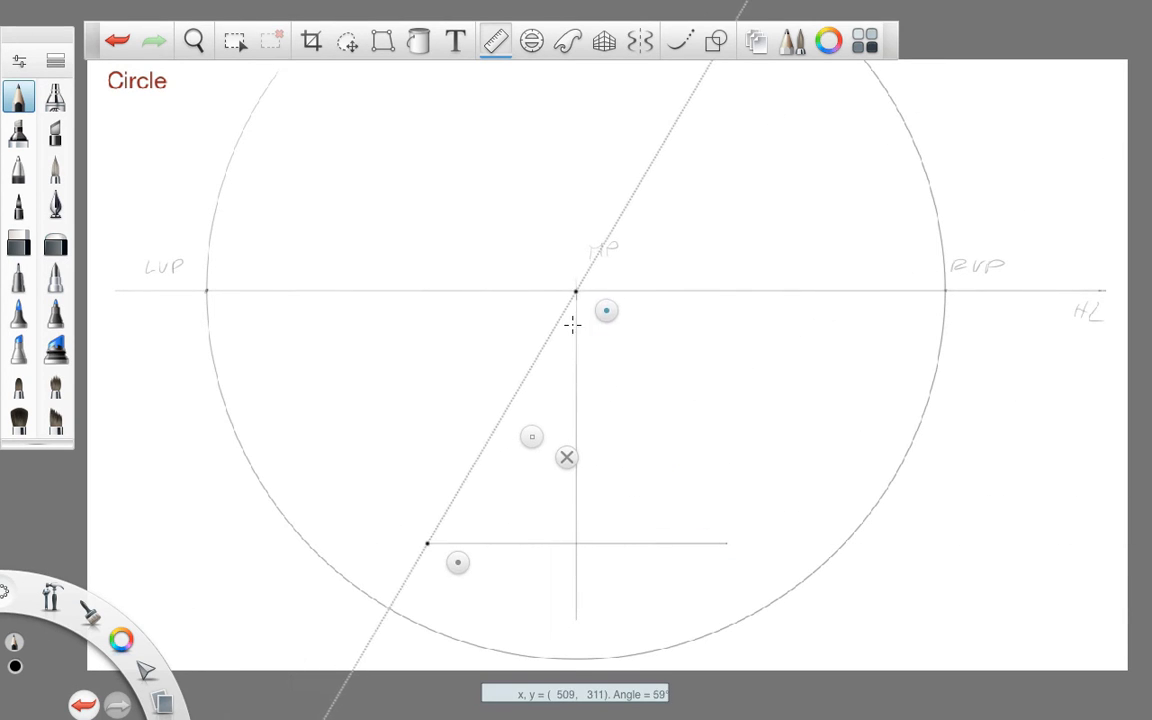
left_click_drag(418, 537, 606, 222)
left_click_drag(452, 565, 757, 560)
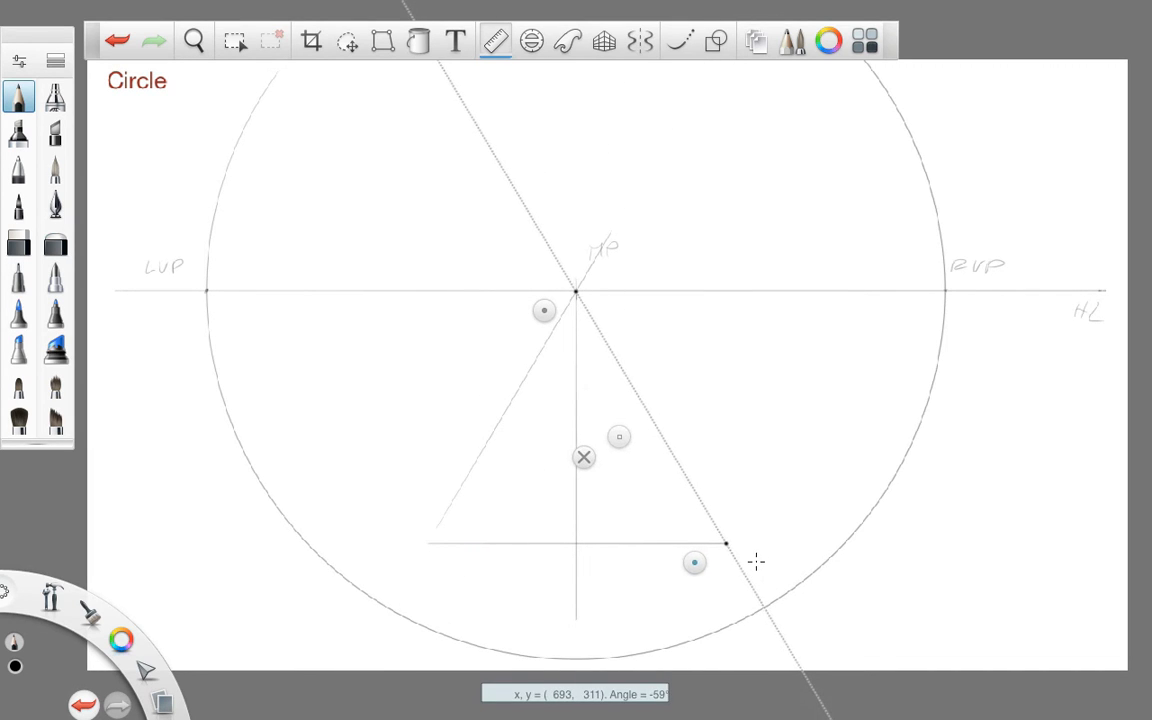
mouse_move(604, 347)
left_mouse_down()
mouse_move(602, 303)
mouse_move(781, 583)
left_mouse_up()
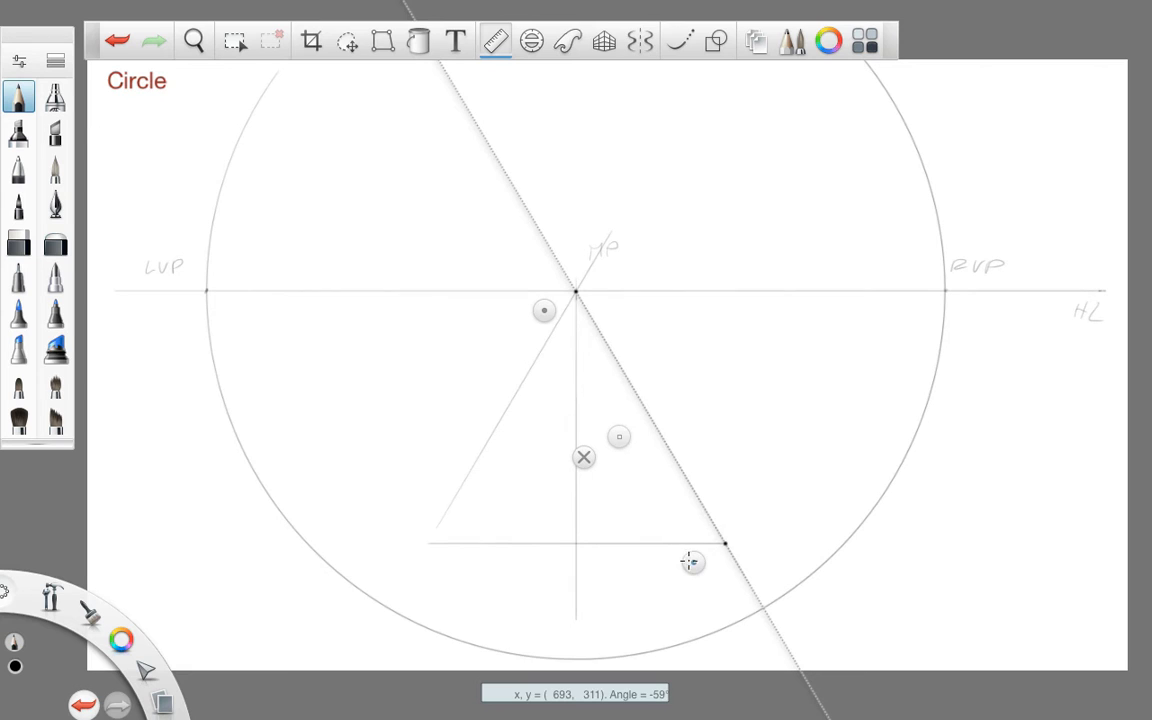
left_click_drag(692, 562, 576, 441)
left_click(572, 328)
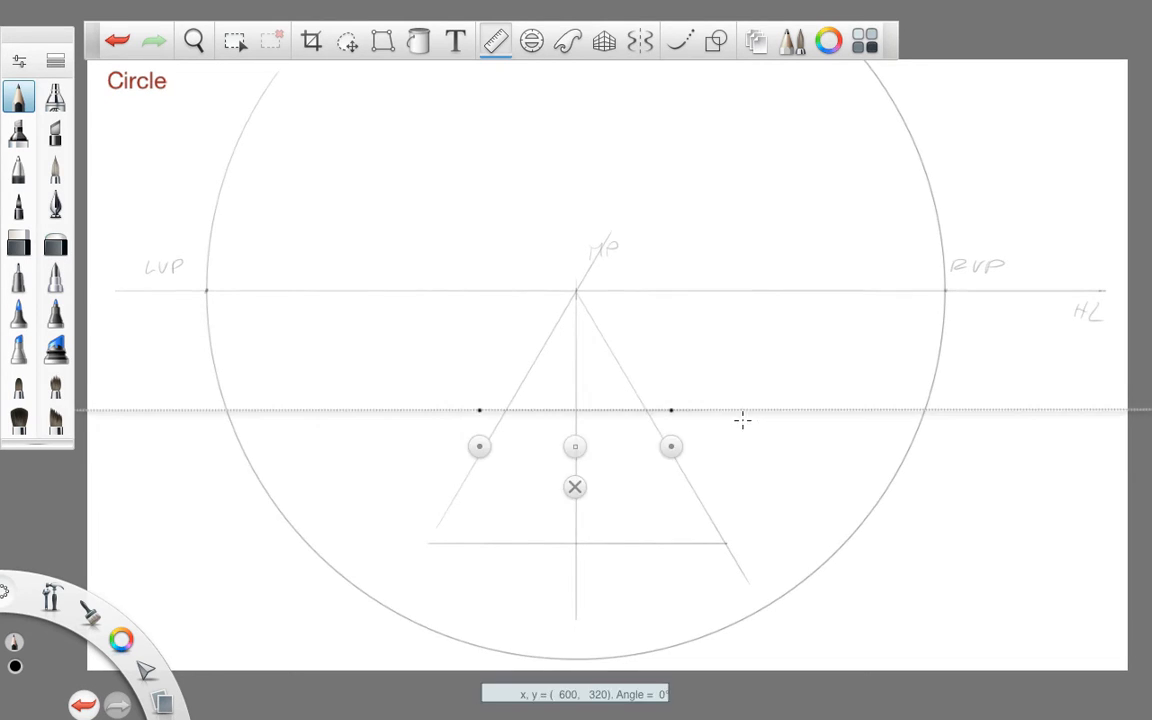
Step: Draw the square's diagonal at -31°, add a horizontal line at 0° through its crossing with the vertical line, and close the ruler
left_click_drag(672, 446, 725, 574)
left_click_drag(462, 443, 485, 441)
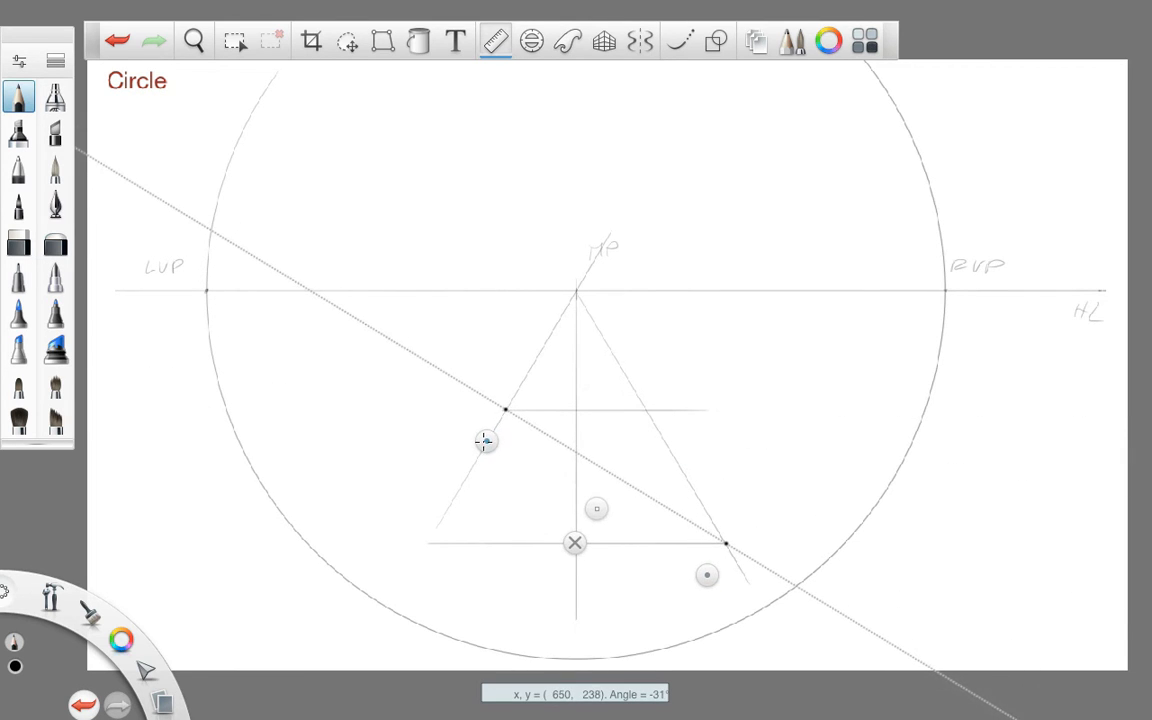
left_click_drag(706, 575, 650, 446)
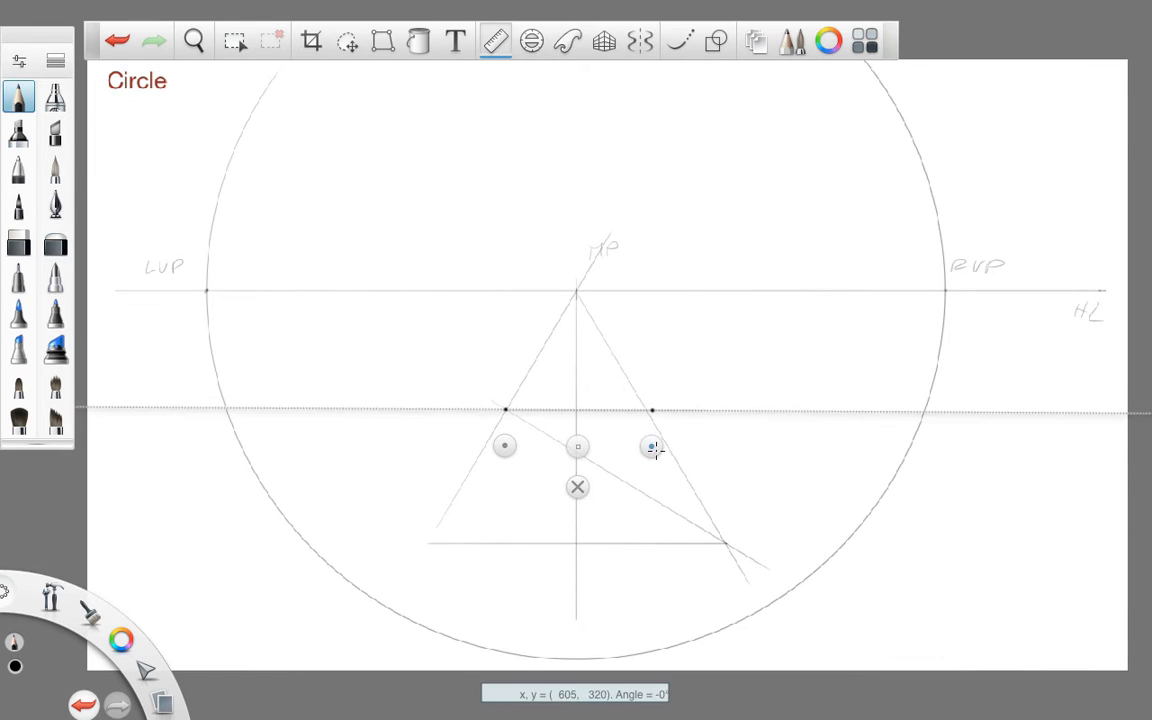
left_click_drag(578, 447, 574, 488)
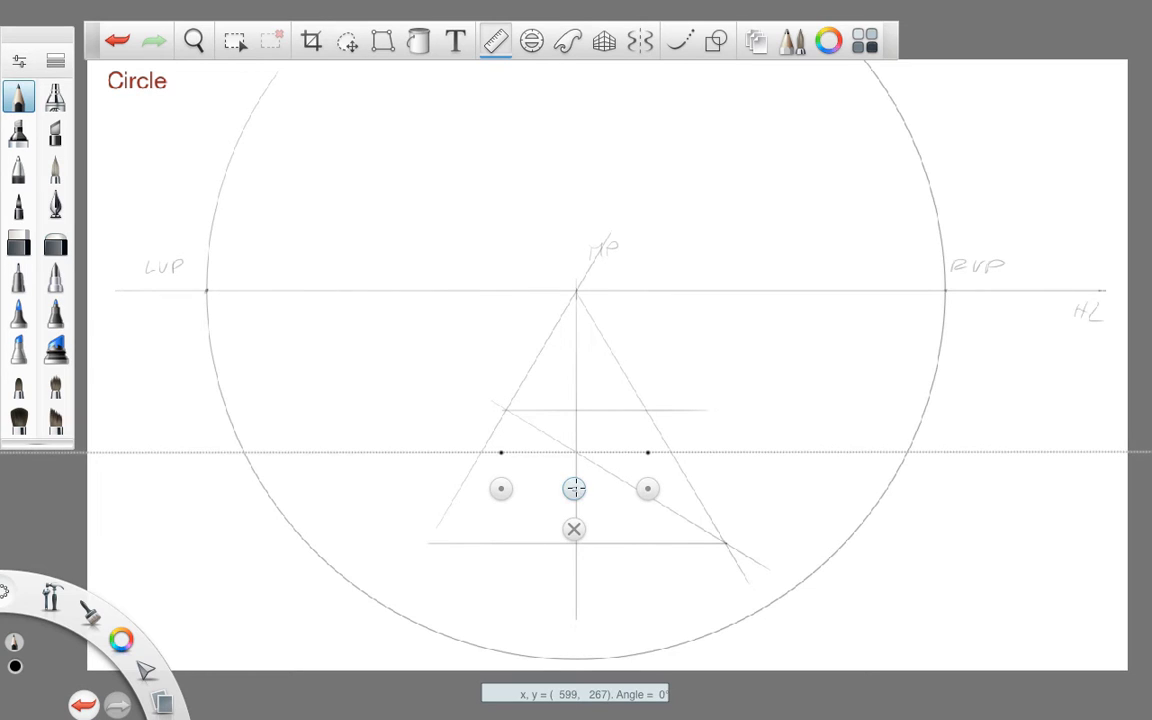
left_click_drag(575, 488, 576, 489)
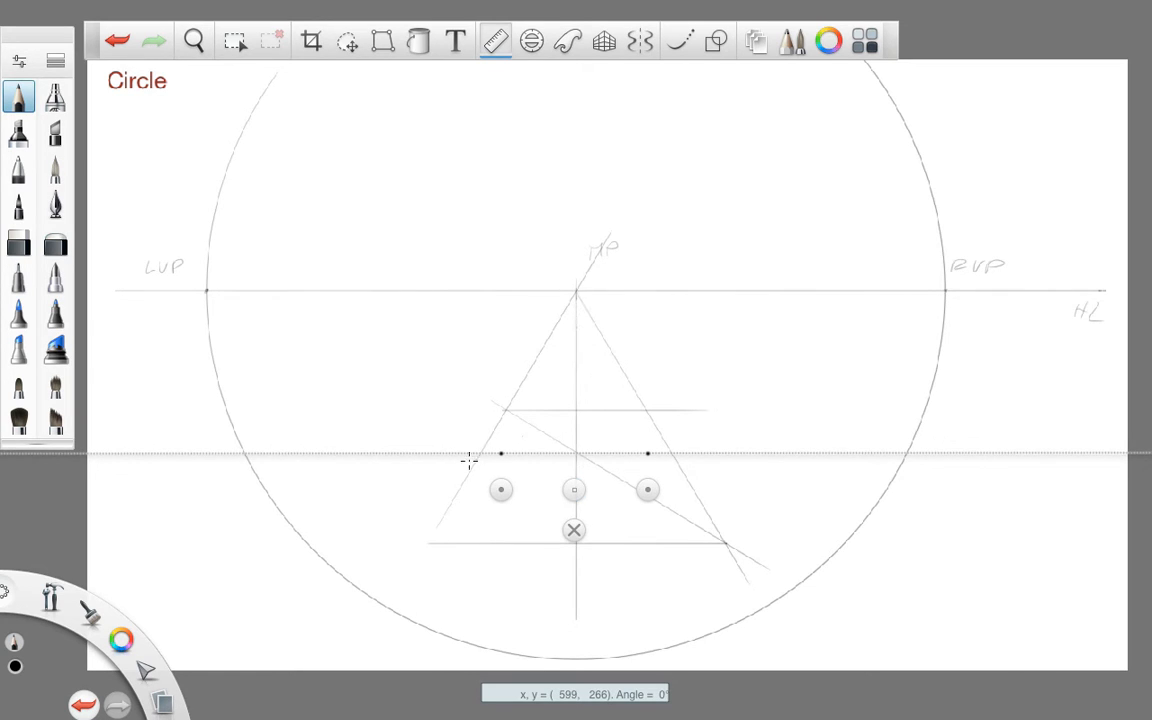
left_click_drag(470, 448, 764, 455)
left_click(573, 530)
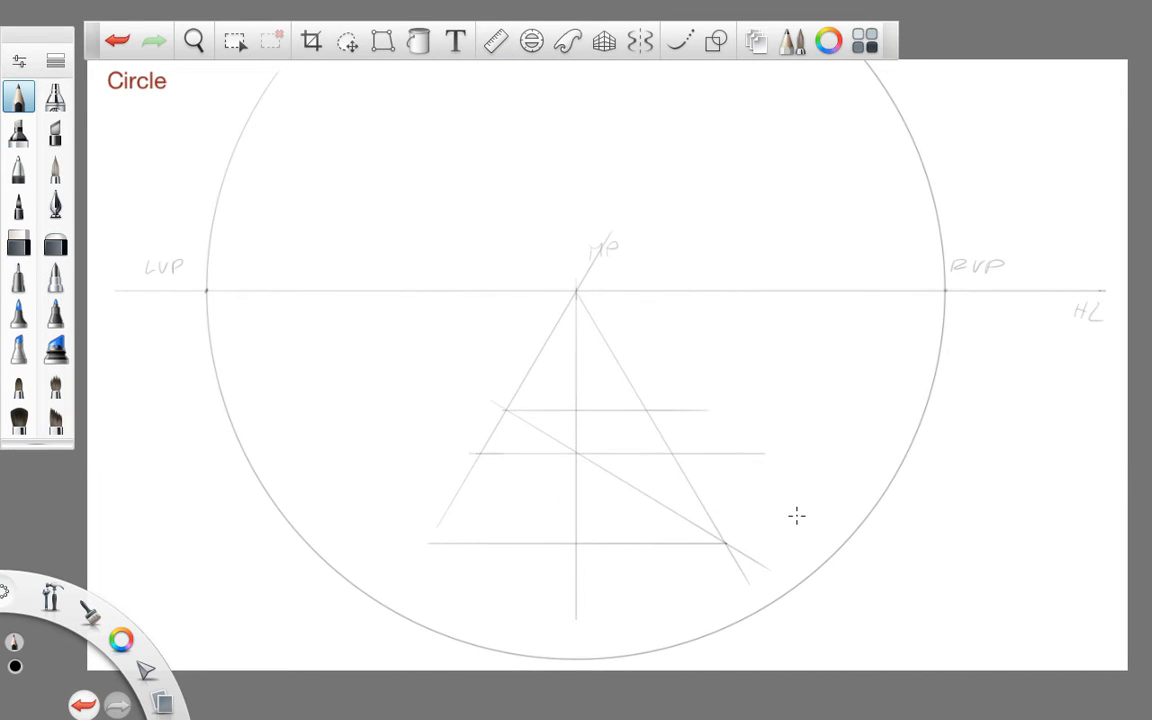
Step: Switch the colour to blue and fit a 40° ellipse guide, rotated to 180°, against the four sides of the horizontal square
left_click(531, 40)
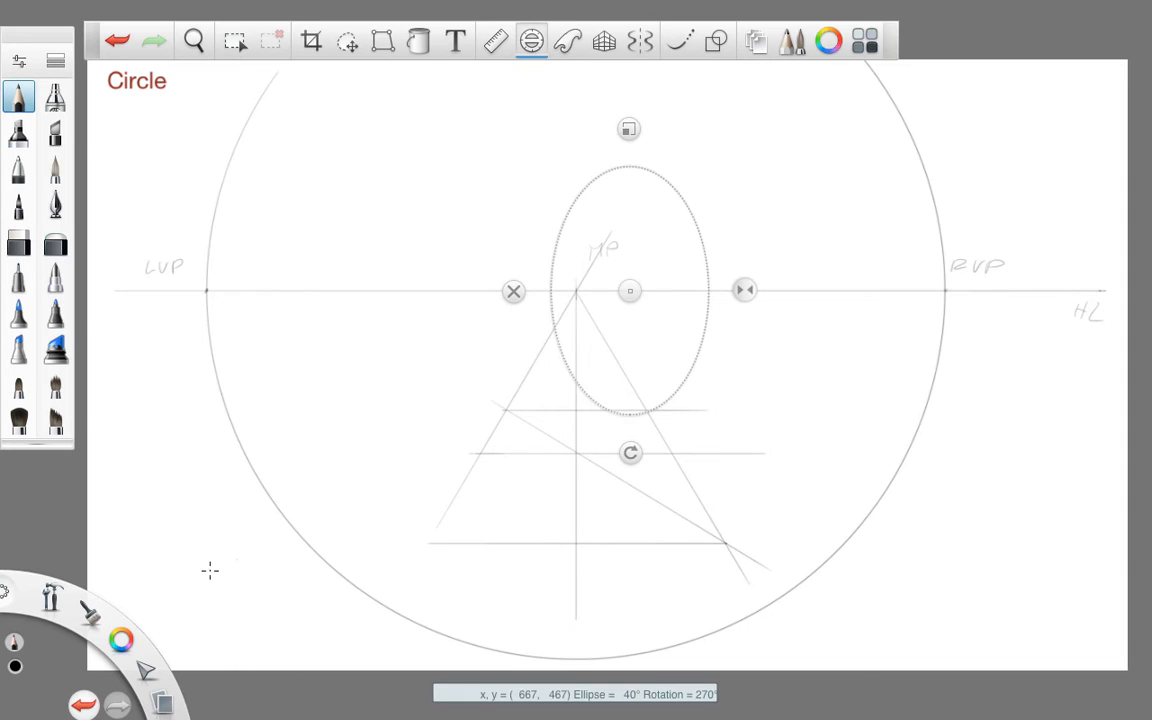
left_click_drag(121, 640, 92, 676)
left_click_drag(645, 452, 468, 291)
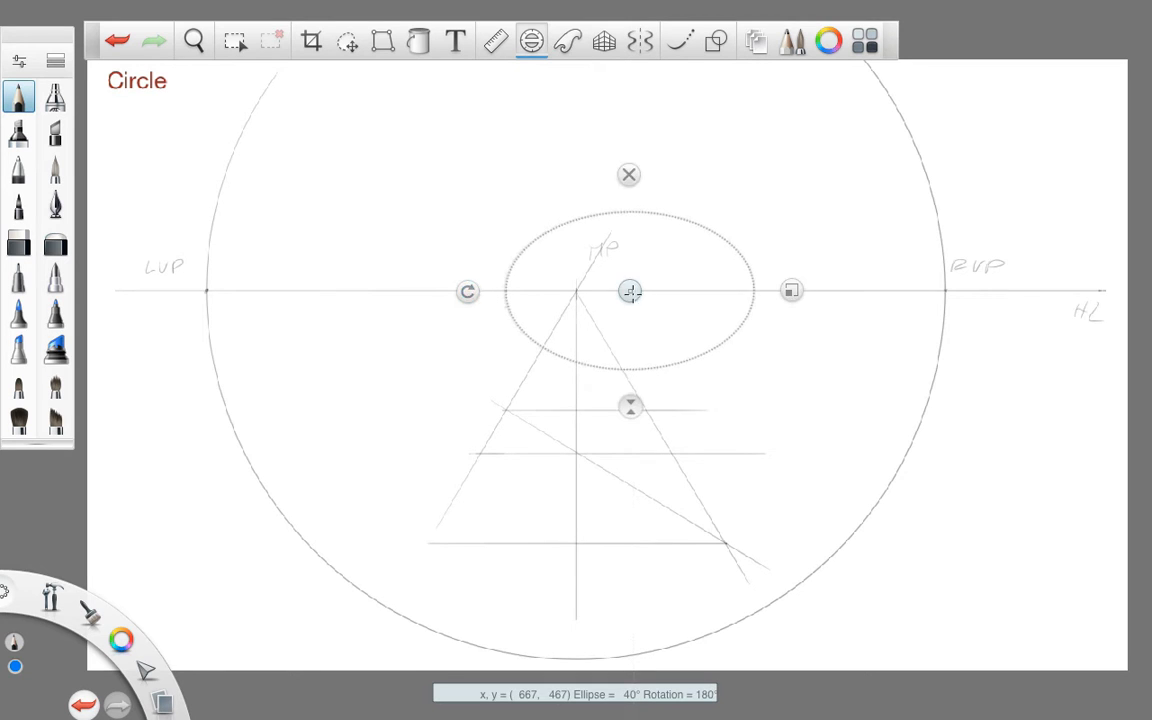
left_click_drag(630, 291, 575, 485)
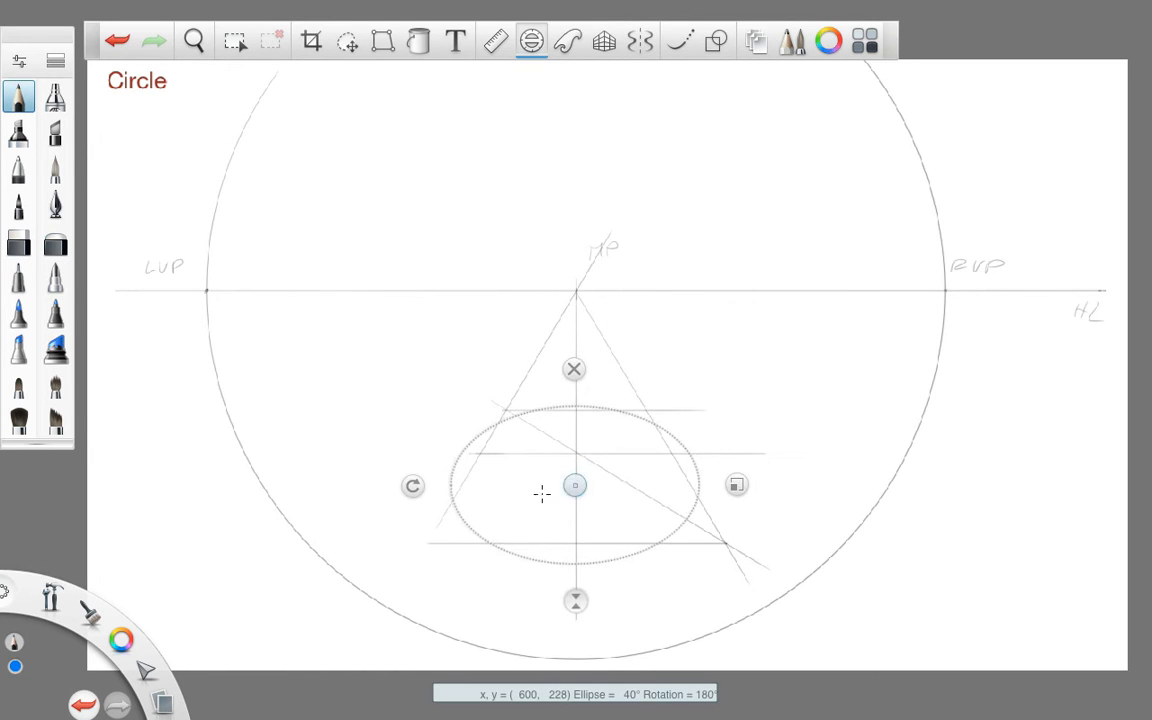
left_click_drag(735, 484, 575, 480)
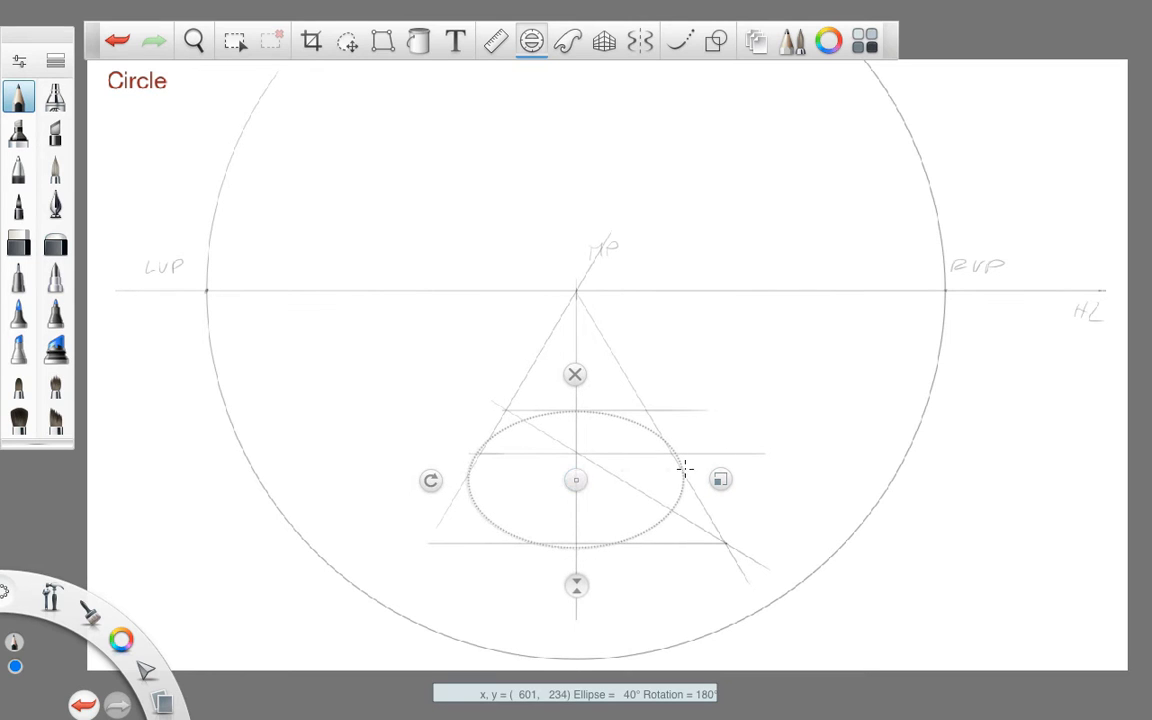
left_click_drag(720, 475, 717, 476)
left_click_drag(576, 480, 576, 477)
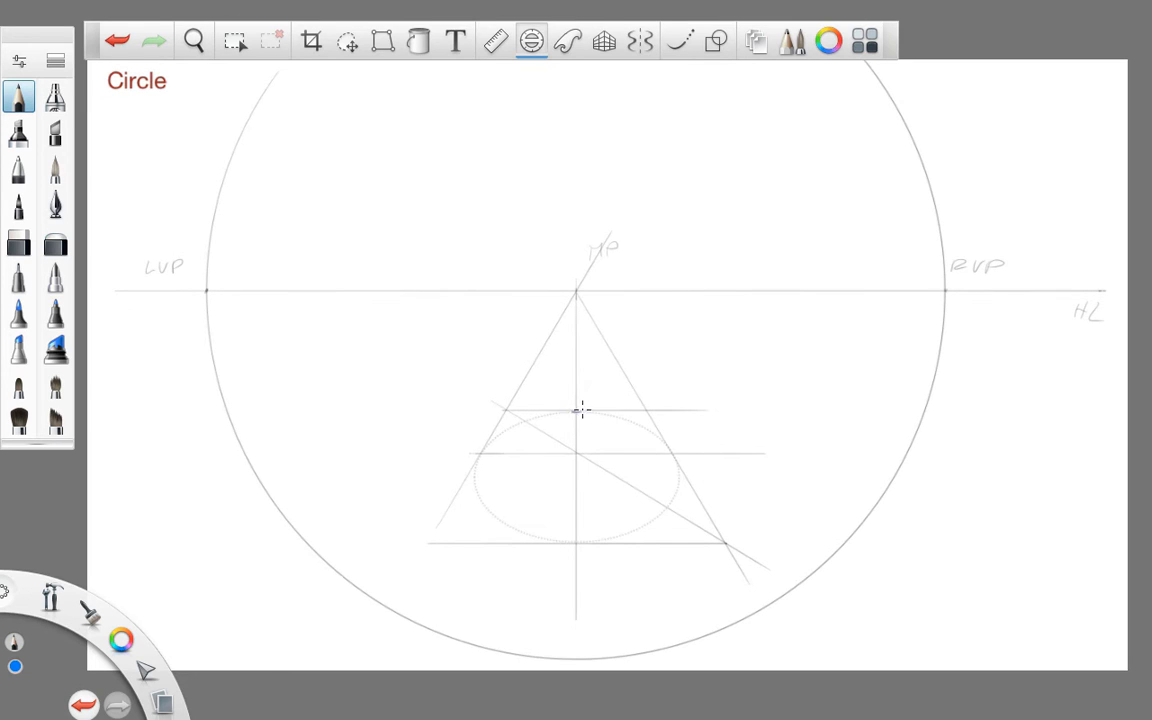
Step: Mark the ellipse's tangent points in blue, trace the full ellipse in blue and close the ellipse guide
left_click_drag(567, 543, 588, 542)
left_click_drag(678, 463, 666, 447)
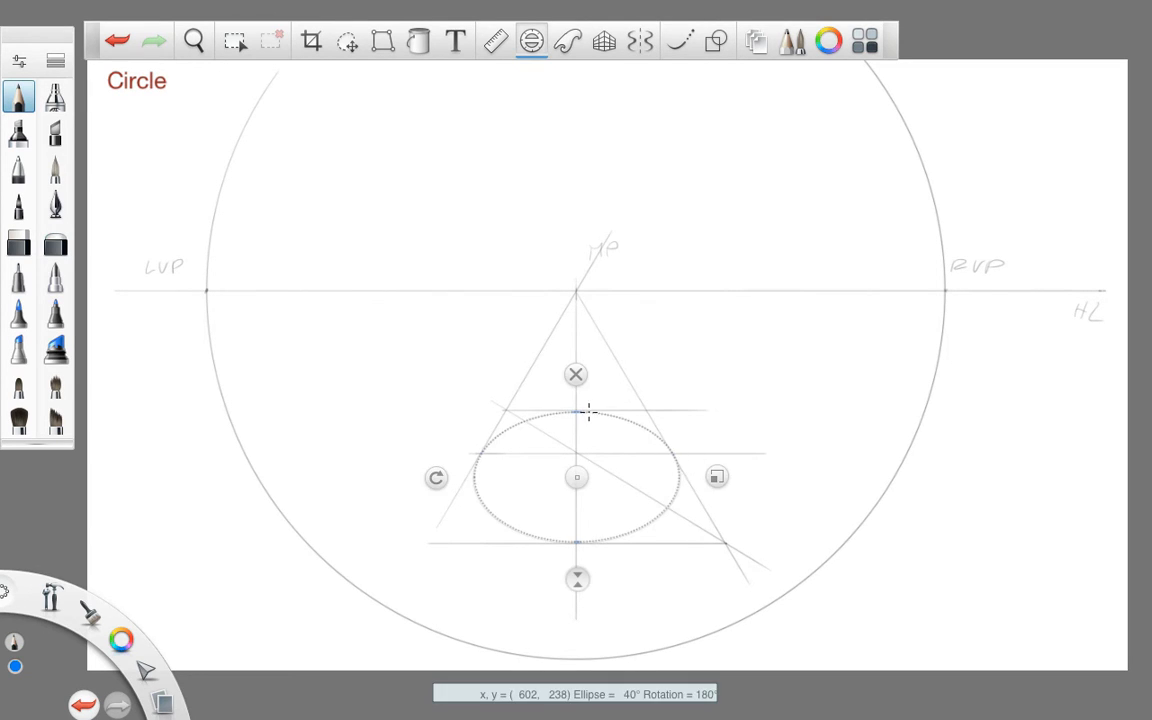
mouse_move(589, 411)
left_mouse_down()
mouse_move(499, 486)
mouse_move(682, 526)
left_mouse_up()
left_click(576, 373)
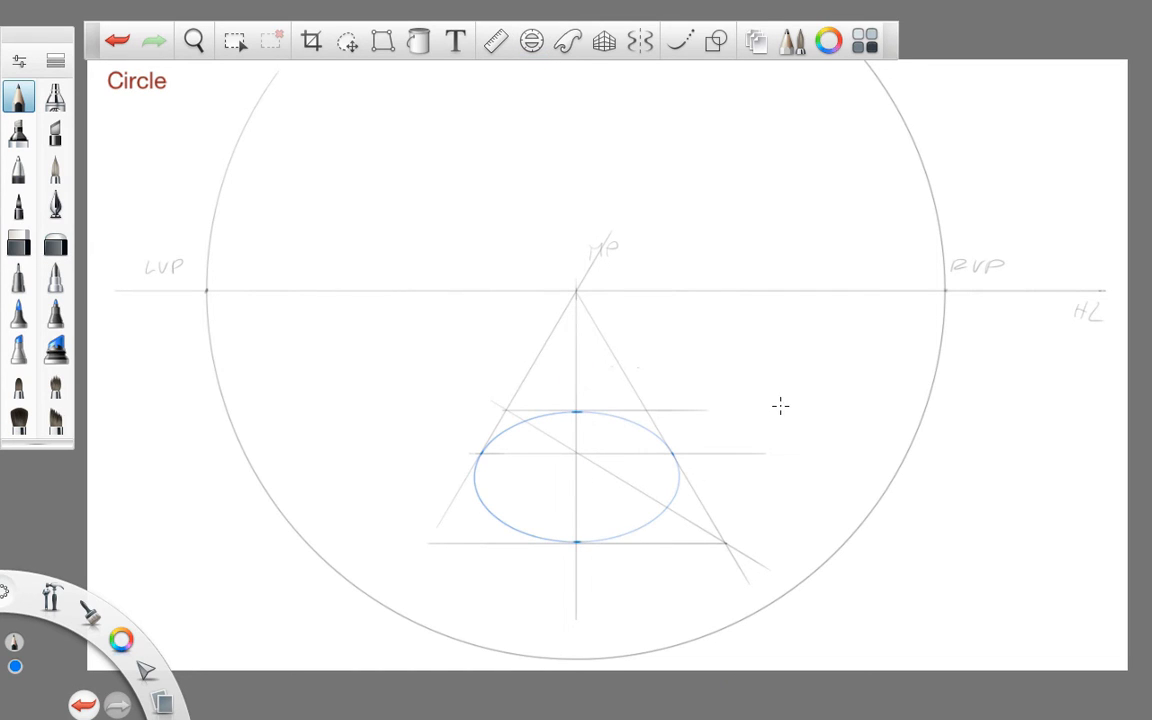
Step: Draw a black horizontal line at 0° across the lower ellipse, through the point where the diagonal crosses it
key("space")
left_click_drag(586, 496, 744, 356)
mouse_move(709, 468)
left_mouse_down()
mouse_move(727, 428)
mouse_move(712, 417)
mouse_move(699, 487)
mouse_move(706, 473)
left_mouse_up()
key("space")
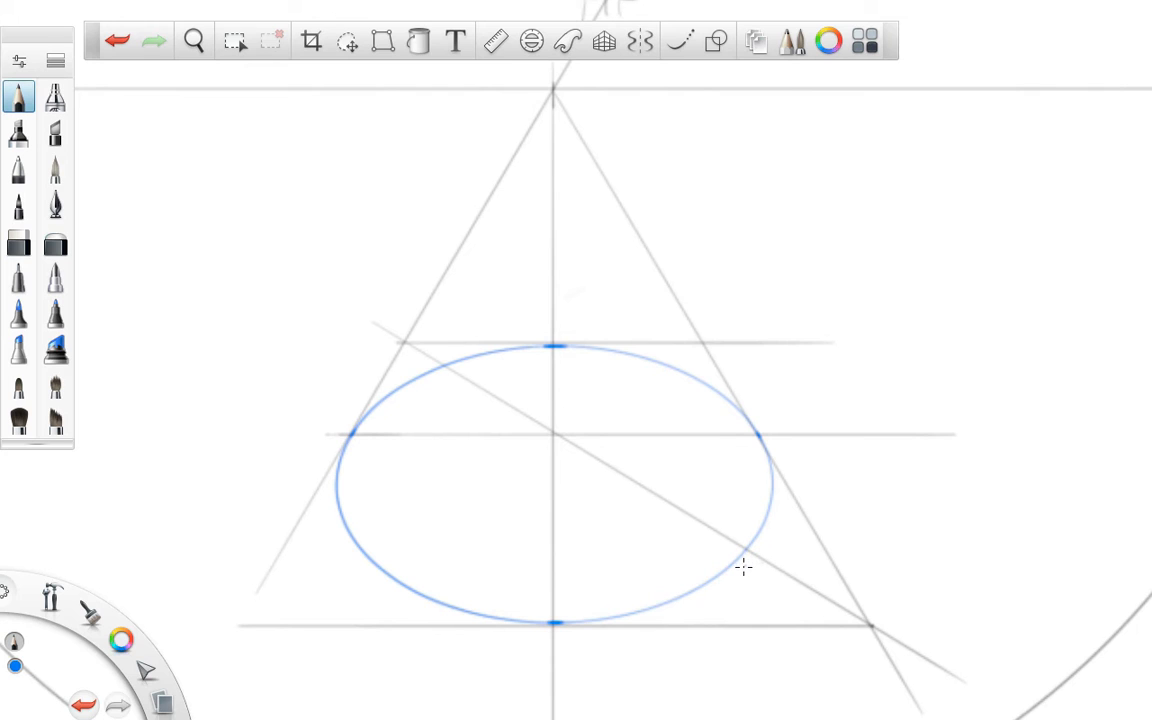
left_click(497, 44)
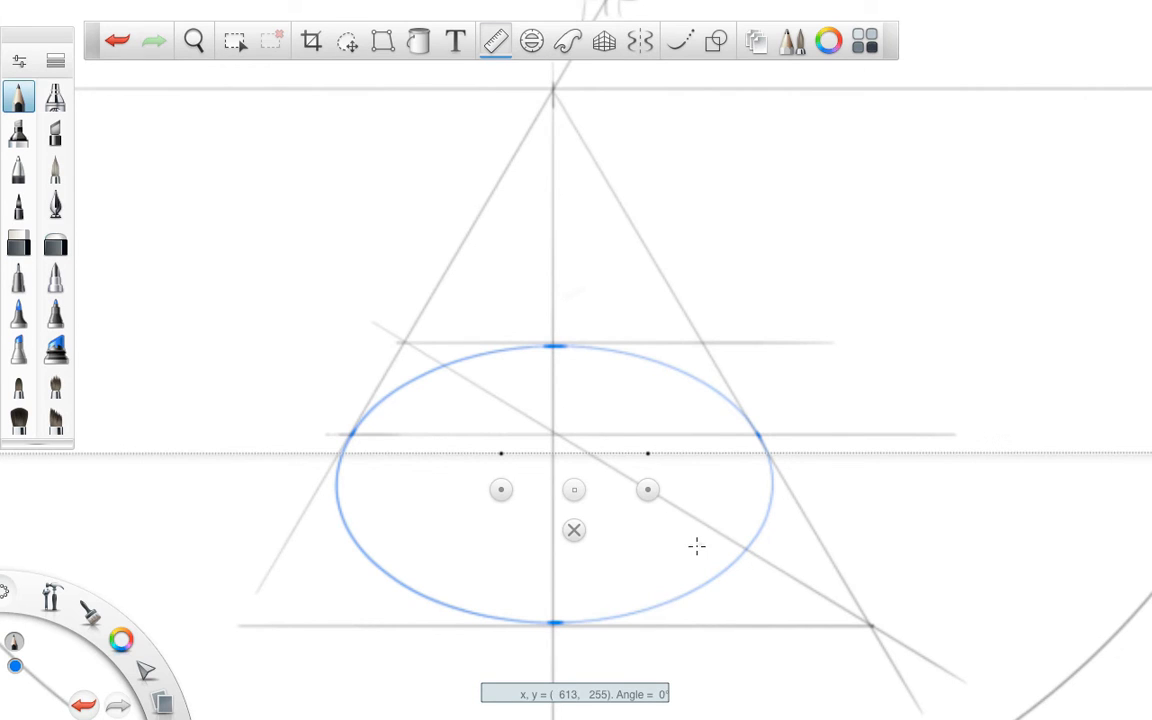
left_click_drag(573, 489, 548, 585)
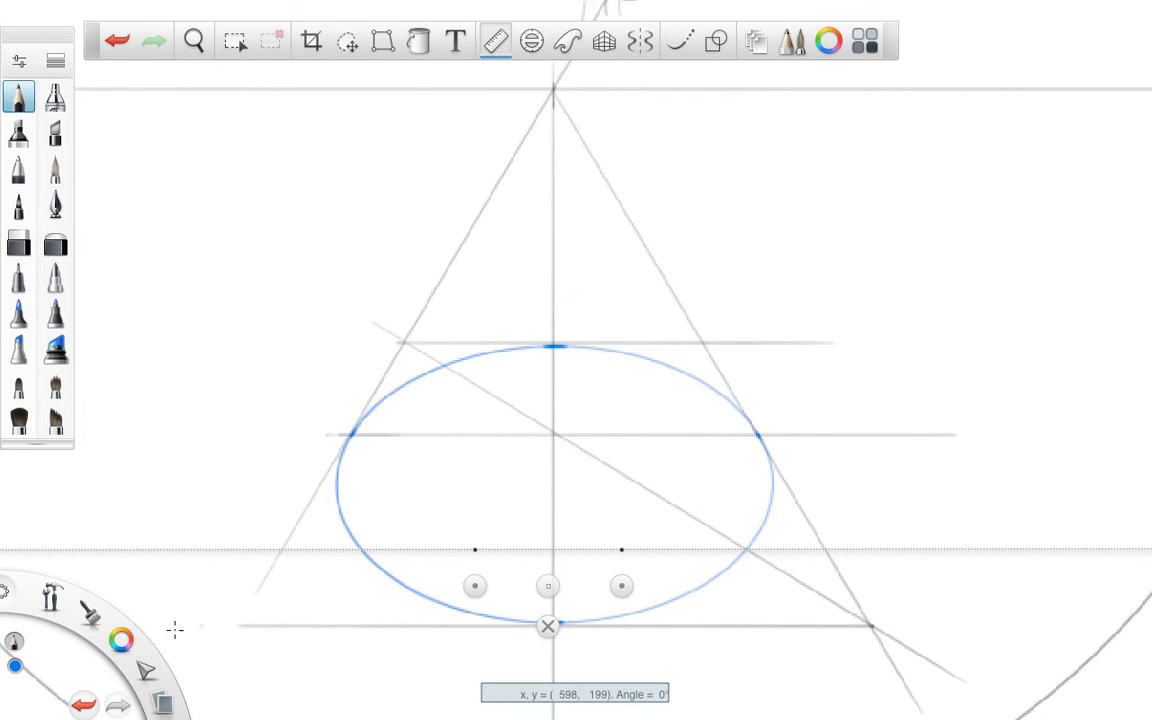
left_click(121, 639)
left_click(118, 604)
left_click_drag(686, 541, 281, 549)
Step: Align the ruler along the square's opposite diagonal at 31° and mark both points where it crosses the ellipse
left_click_drag(475, 586, 245, 660)
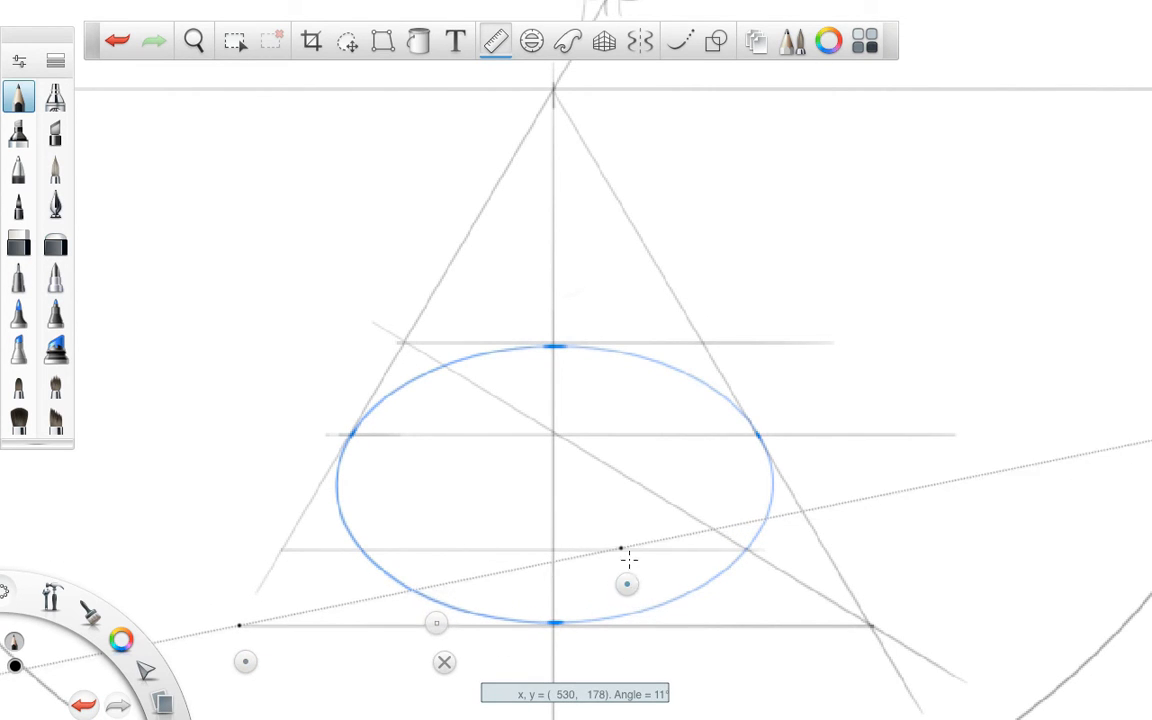
left_click_drag(628, 586, 635, 425)
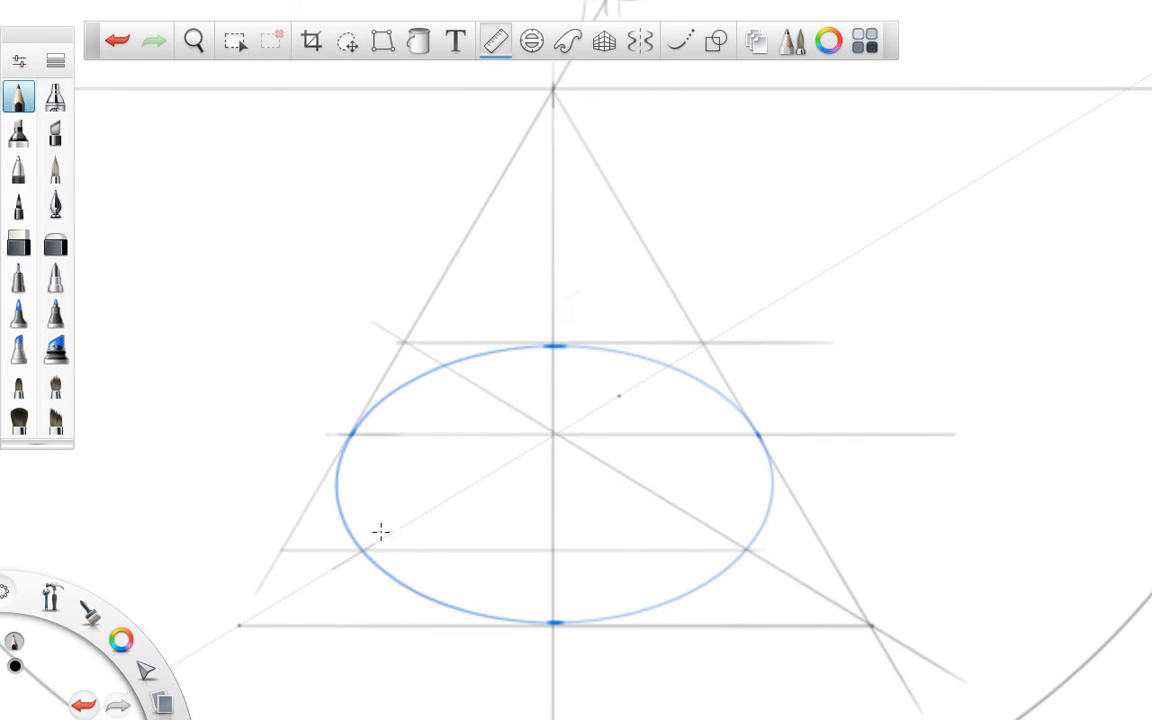
mouse_move(669, 368)
left_mouse_down()
mouse_move(692, 352)
mouse_move(640, 384)
left_mouse_up()
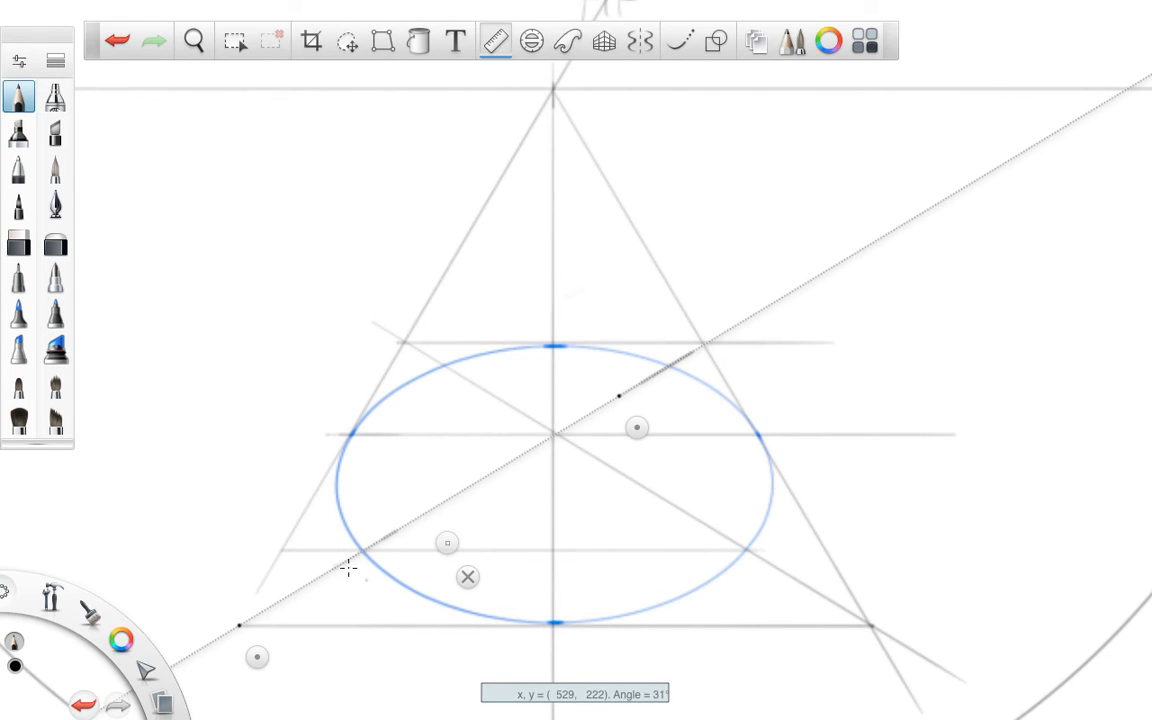
Step: Draw the inner square's left side towards MP at 67° and its far edge horizontally through the upper ellipse crossings
left_click_drag(257, 657, 380, 582)
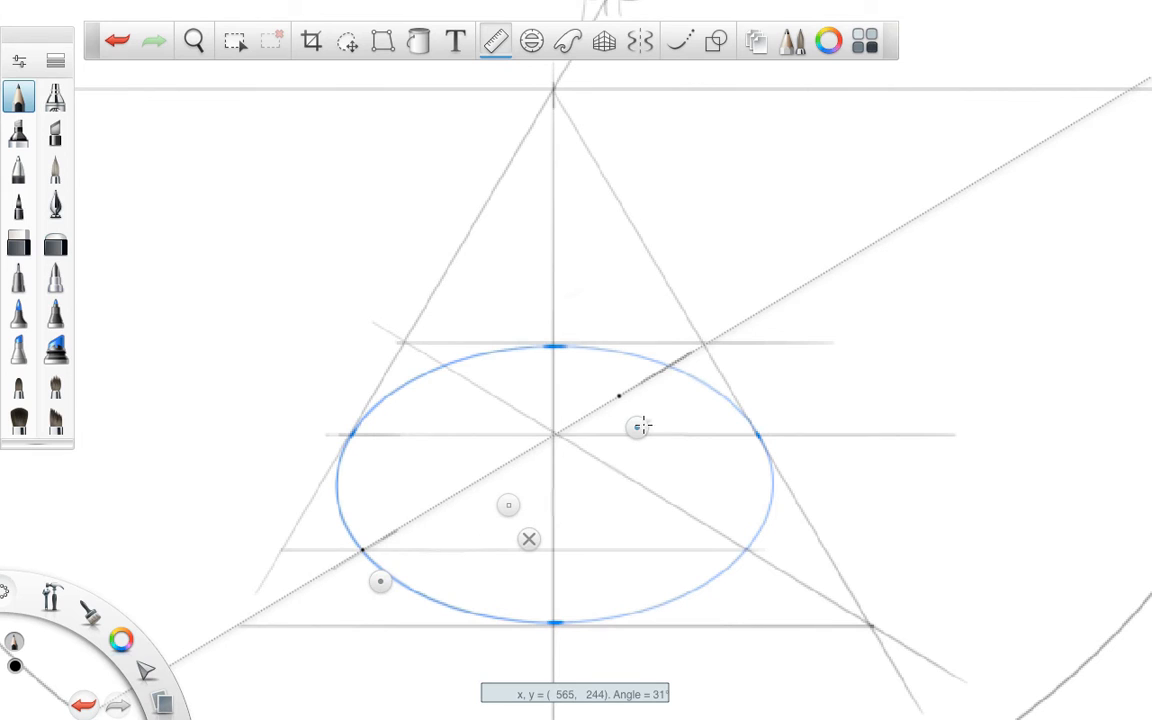
left_click_drag(642, 426, 541, 198)
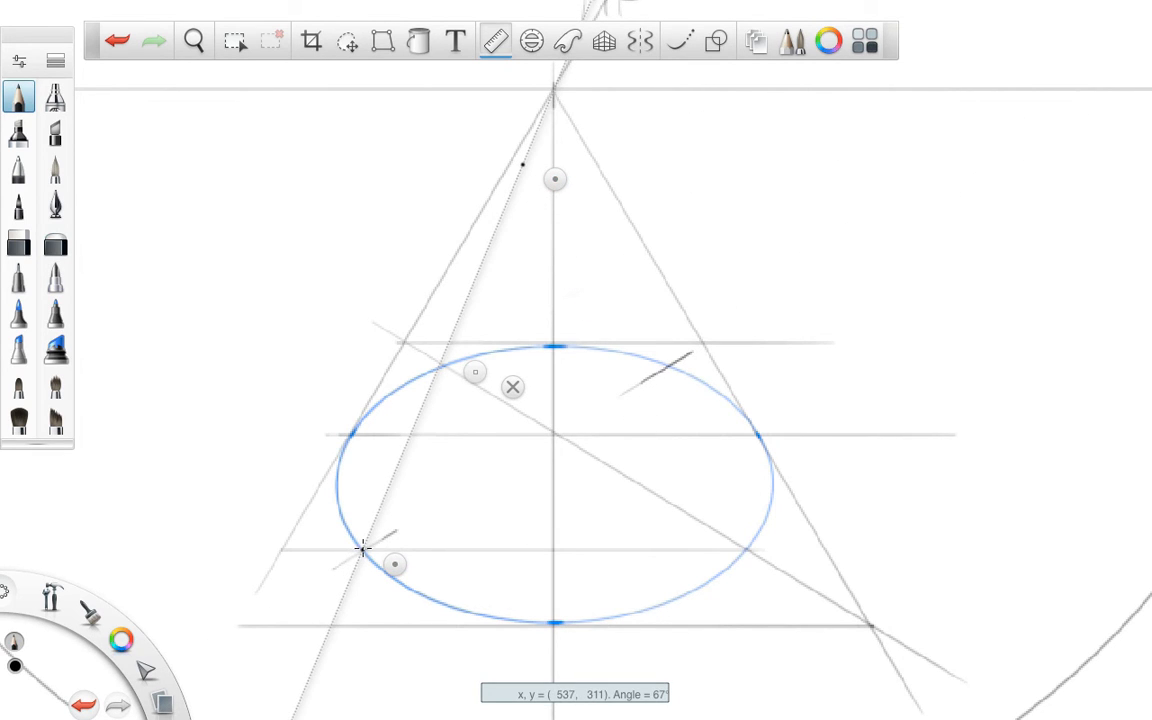
left_click_drag(363, 548, 446, 366)
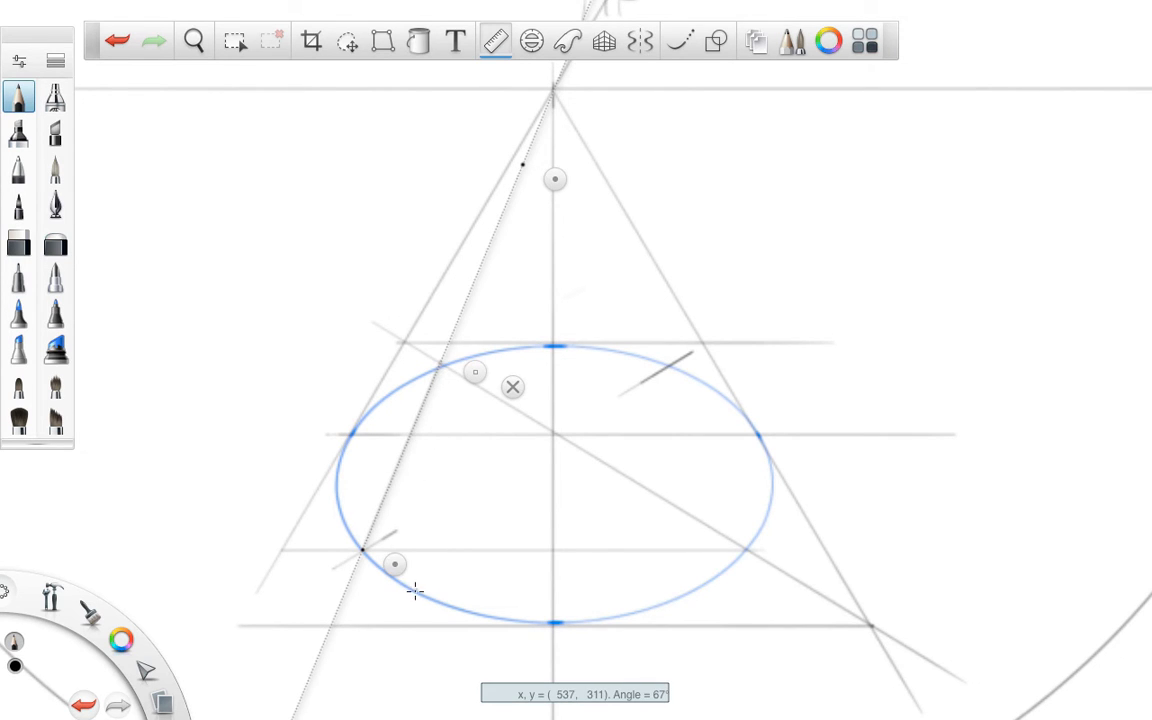
left_click_drag(555, 180, 614, 540)
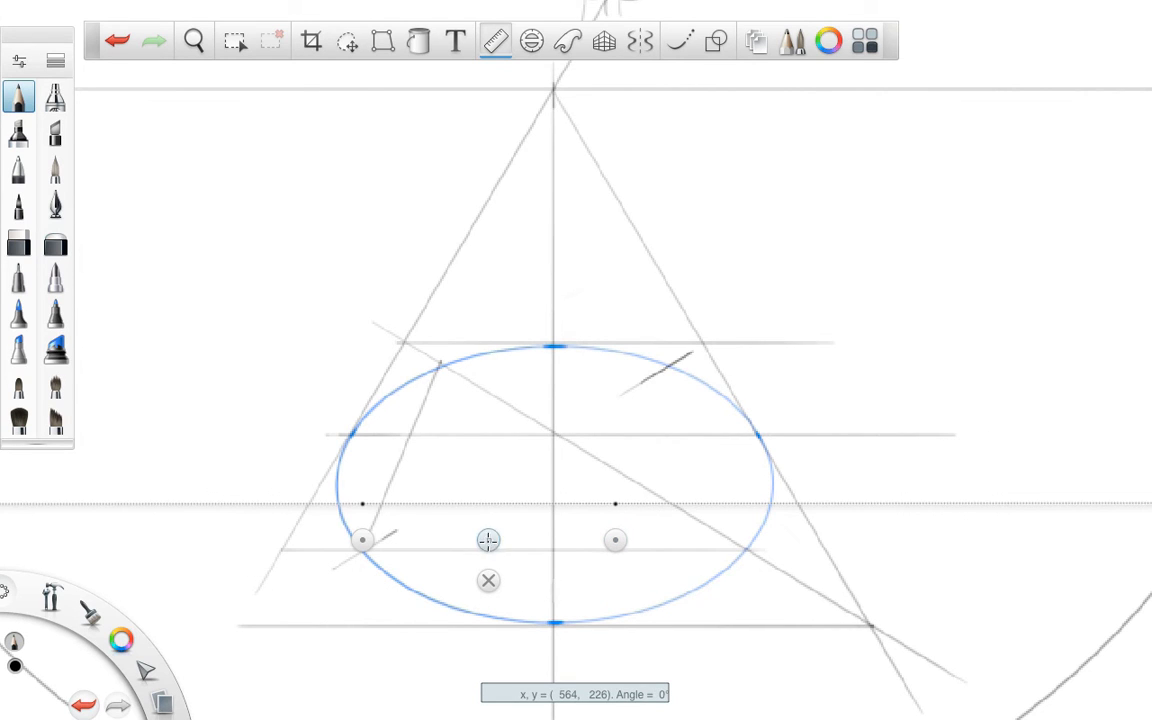
left_click_drag(488, 540, 475, 402)
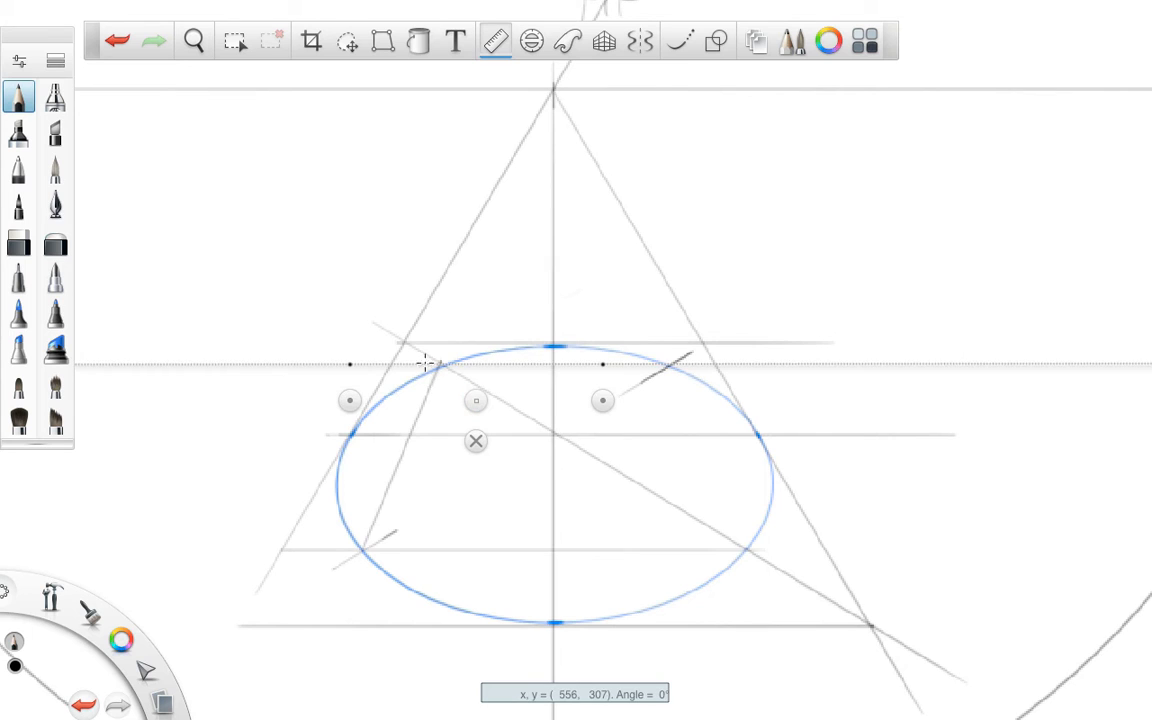
mouse_move(411, 356)
left_mouse_down()
mouse_move(594, 378)
mouse_move(691, 398)
mouse_move(689, 409)
left_mouse_up()
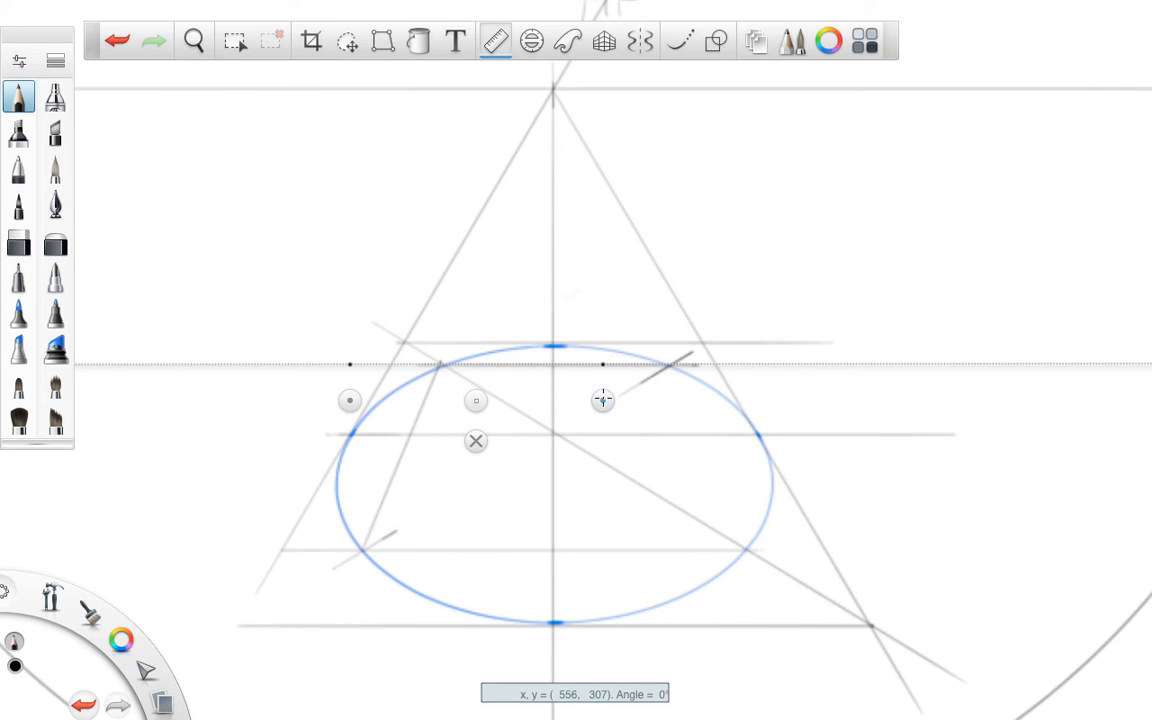
Step: Draw the inner square's right side along the -67° line from MP between the two ellipse crossings, and close the ruler
left_click_drag(601, 400, 553, 121)
left_click_drag(378, 390, 694, 398)
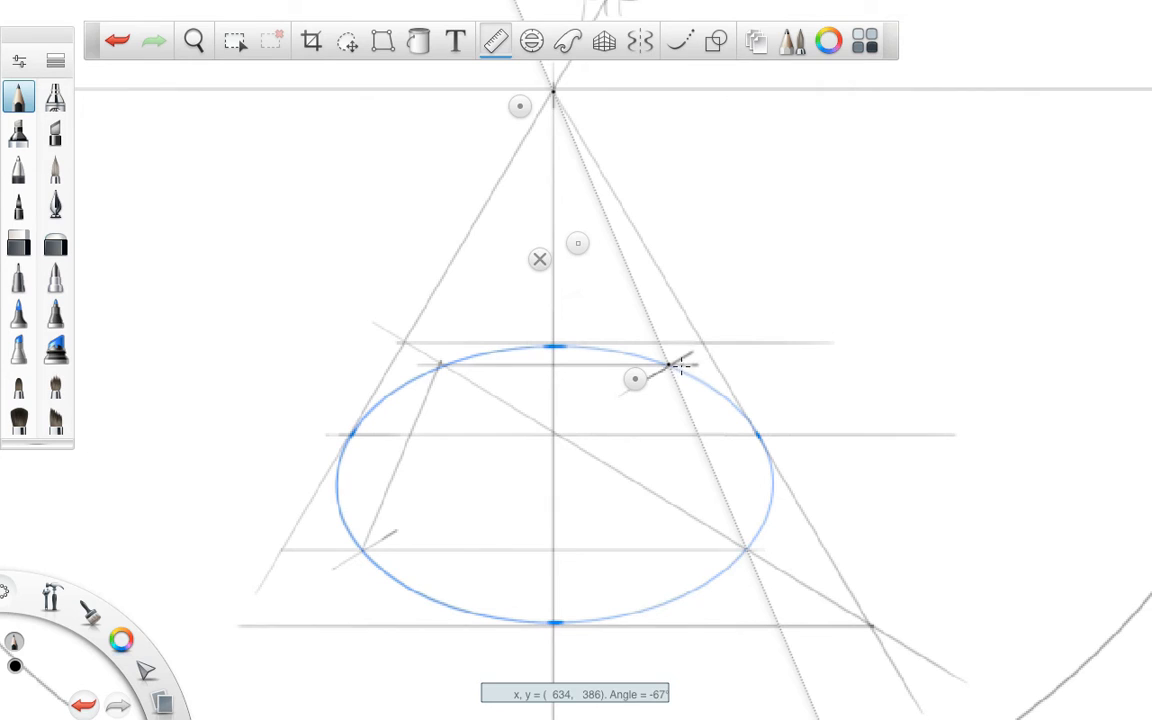
mouse_move(674, 366)
left_mouse_down()
mouse_move(754, 535)
mouse_move(747, 548)
left_mouse_up()
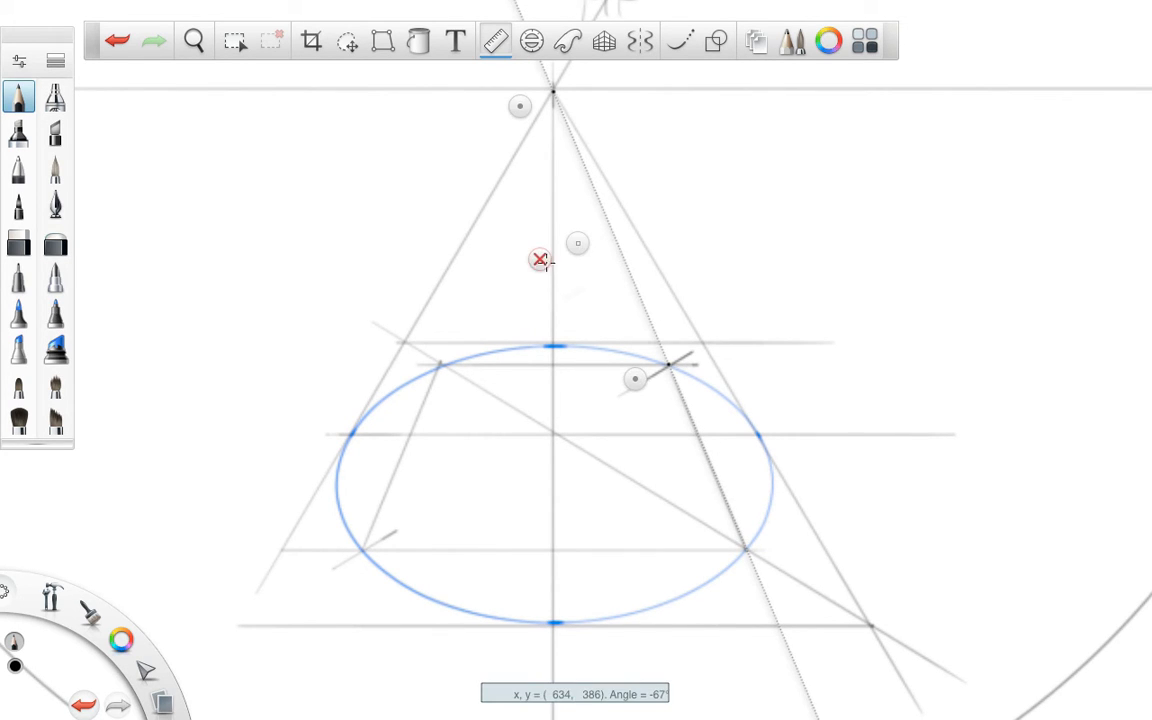
left_click(539, 259)
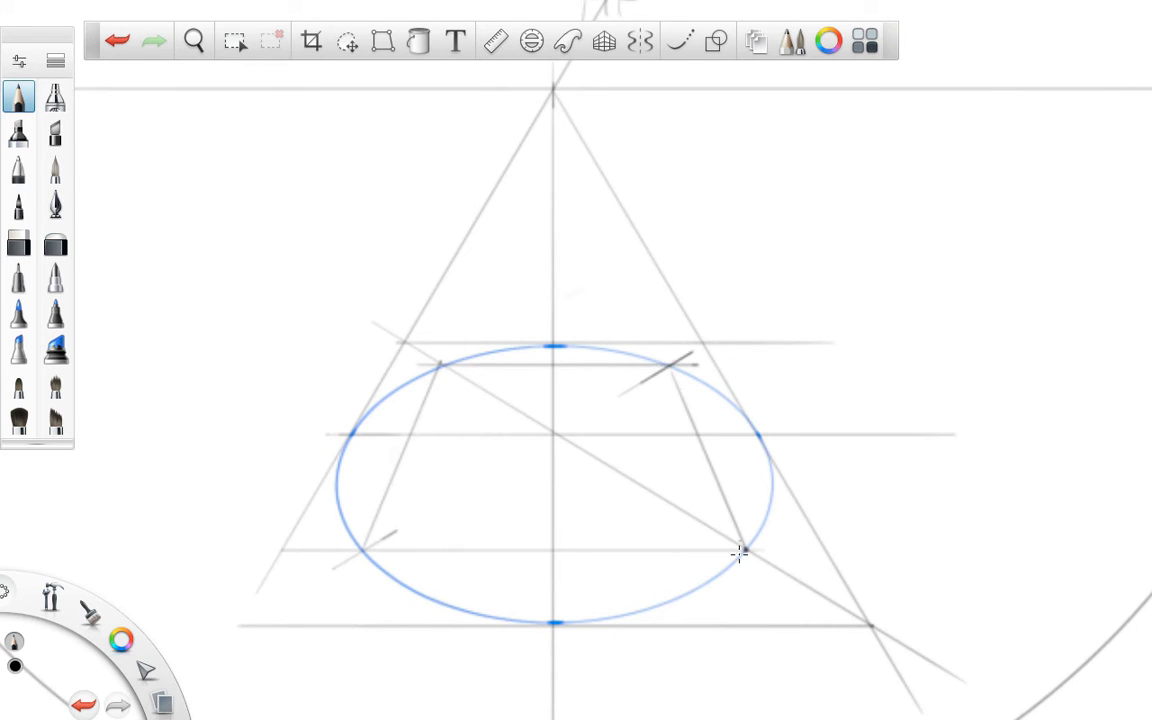
left_click(742, 550)
Step: On the vertical square converging on RVP, draw part of one diagonal at -63° and mark its crossing with the other diagonal
key("space")
mouse_move(830, 303)
left_mouse_down()
mouse_move(758, 331)
mouse_move(771, 352)
left_mouse_up()
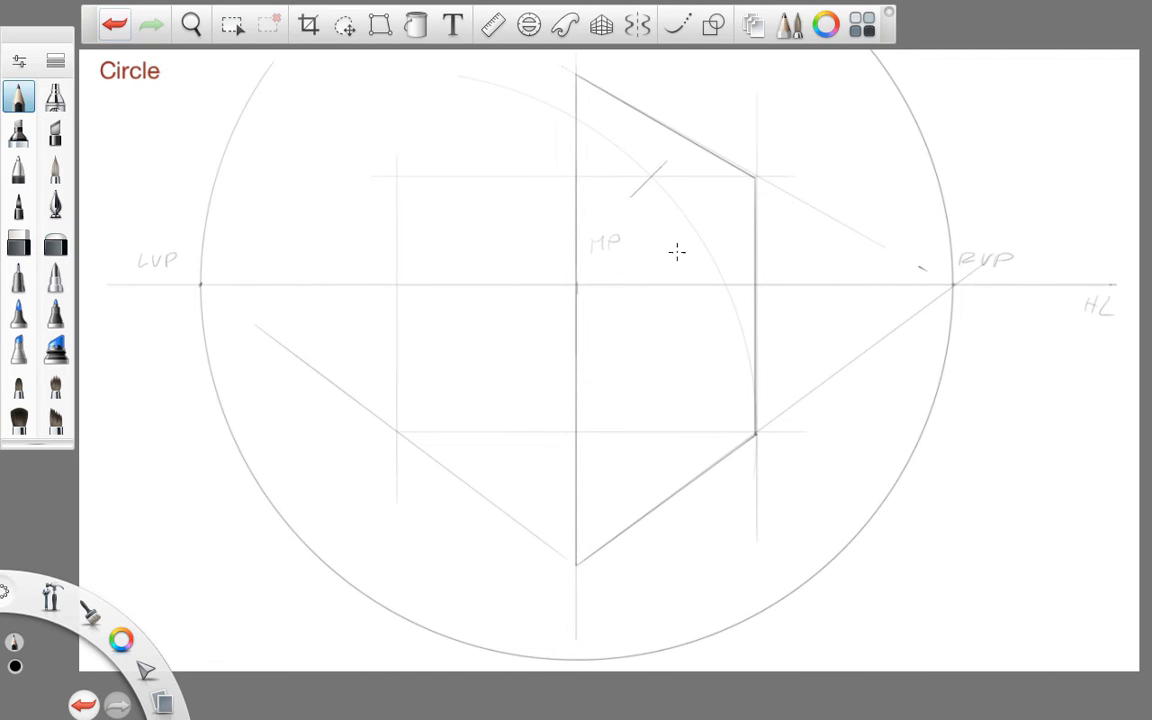
left_click(493, 26)
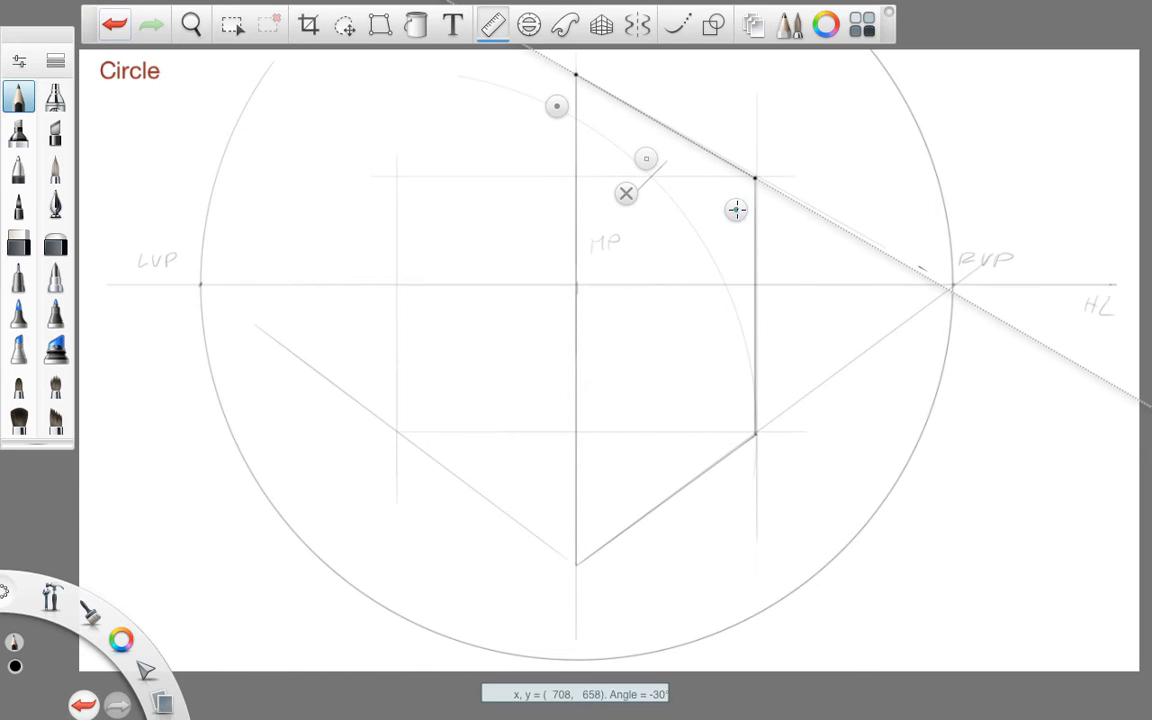
left_click_drag(735, 207, 740, 460)
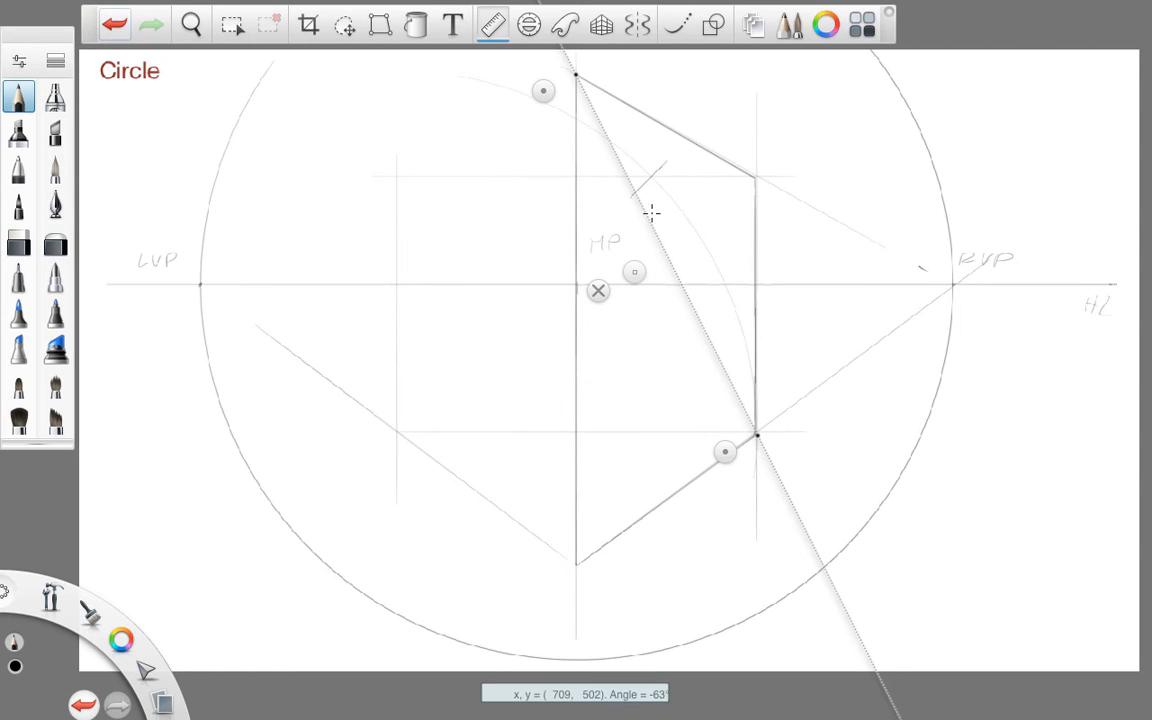
left_click_drag(651, 214, 731, 378)
mouse_move(542, 74)
left_mouse_down()
mouse_move(653, 129)
mouse_move(732, 189)
mouse_move(722, 188)
mouse_move(731, 210)
left_mouse_up()
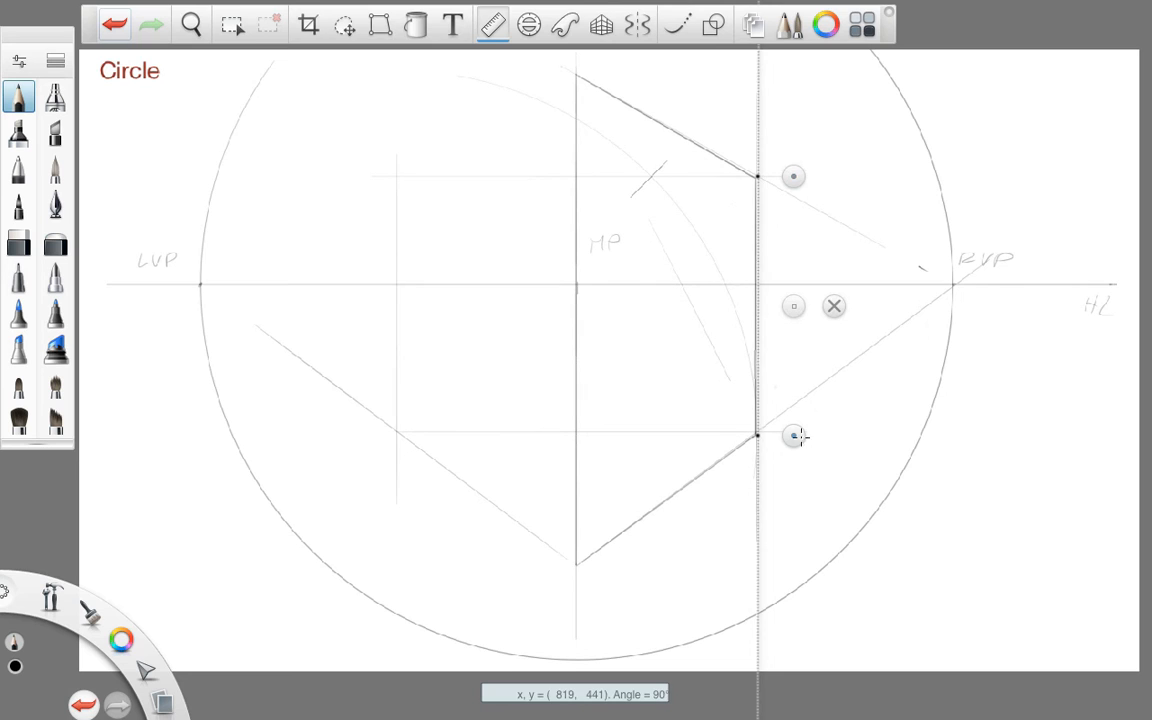
left_click_drag(800, 436, 631, 537)
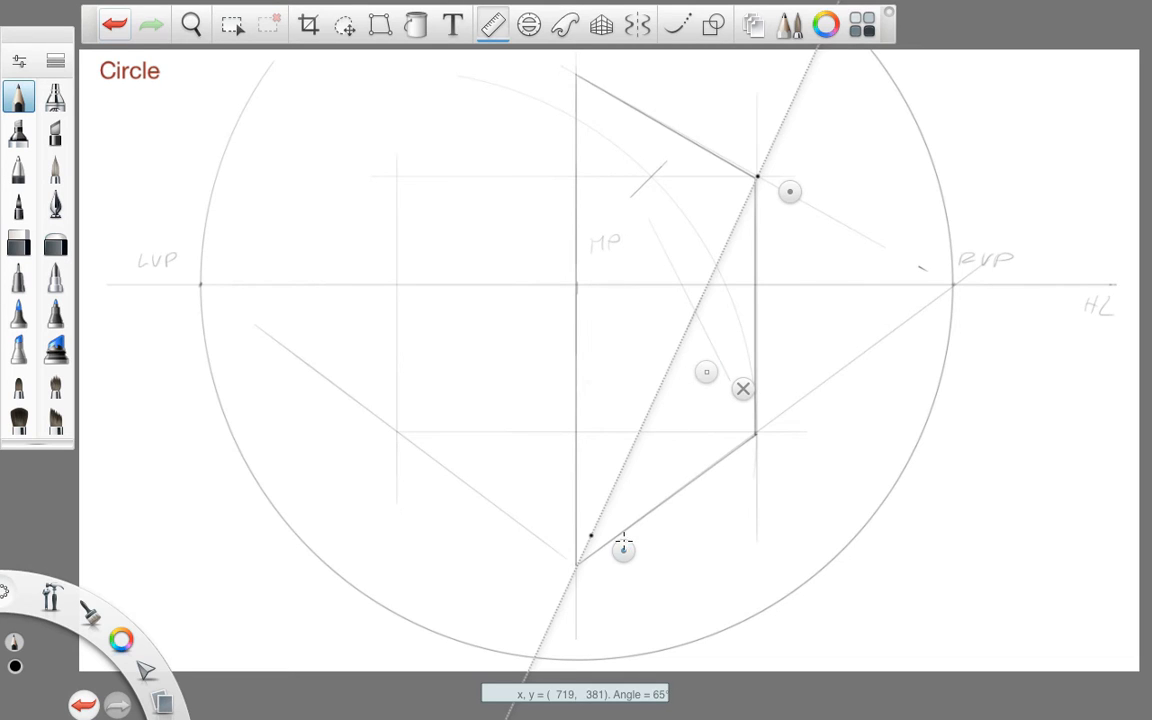
Step: Mark the vertical square's upper and lower sides at 90° through the diagonals' crossing, and draw the 4° centre line towards RVP
left_click_drag(623, 541, 727, 474)
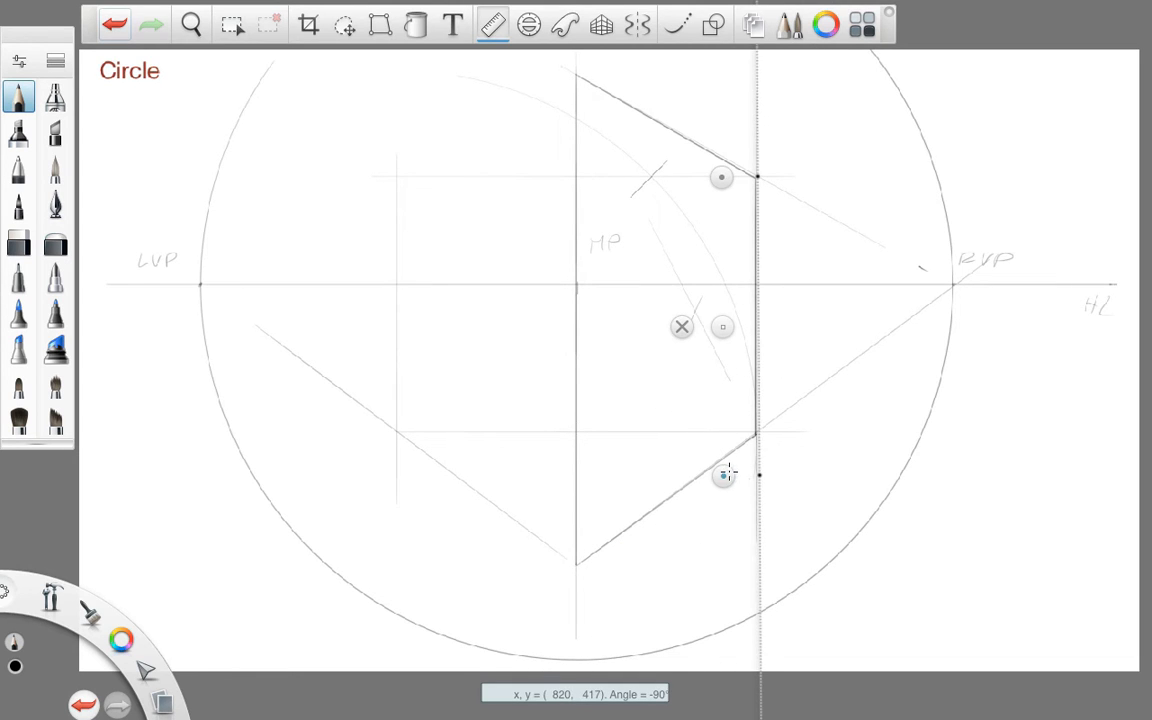
left_click_drag(794, 326, 731, 287)
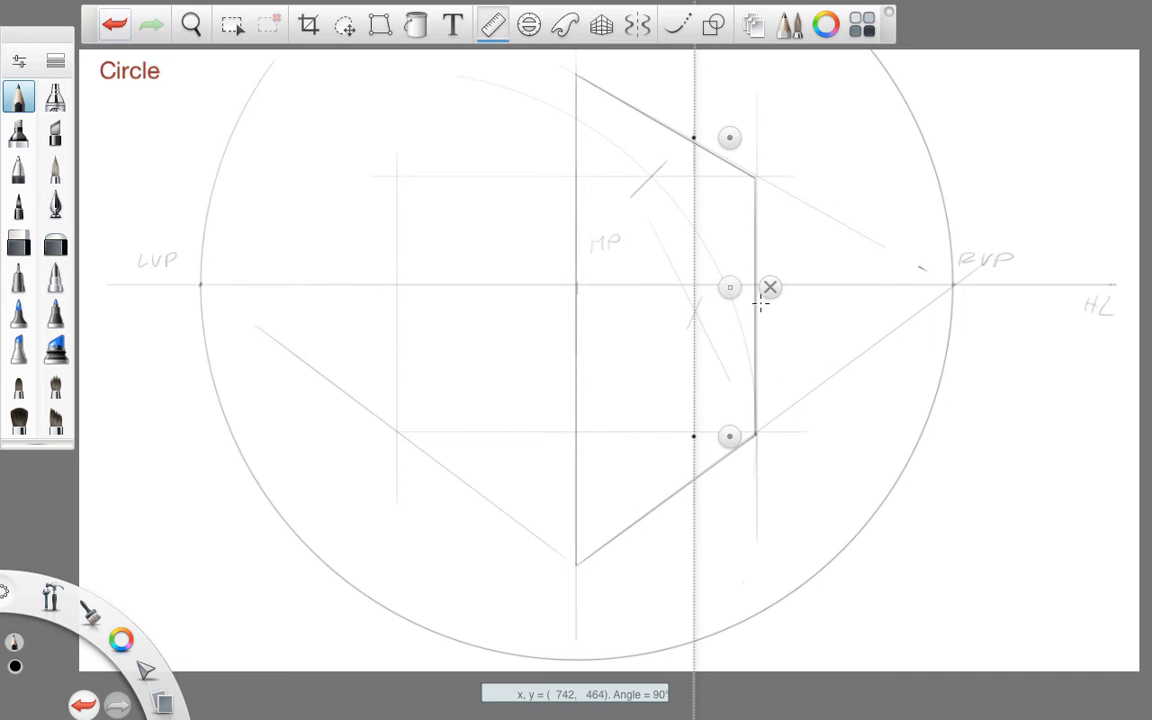
left_click_drag(730, 138, 755, 175)
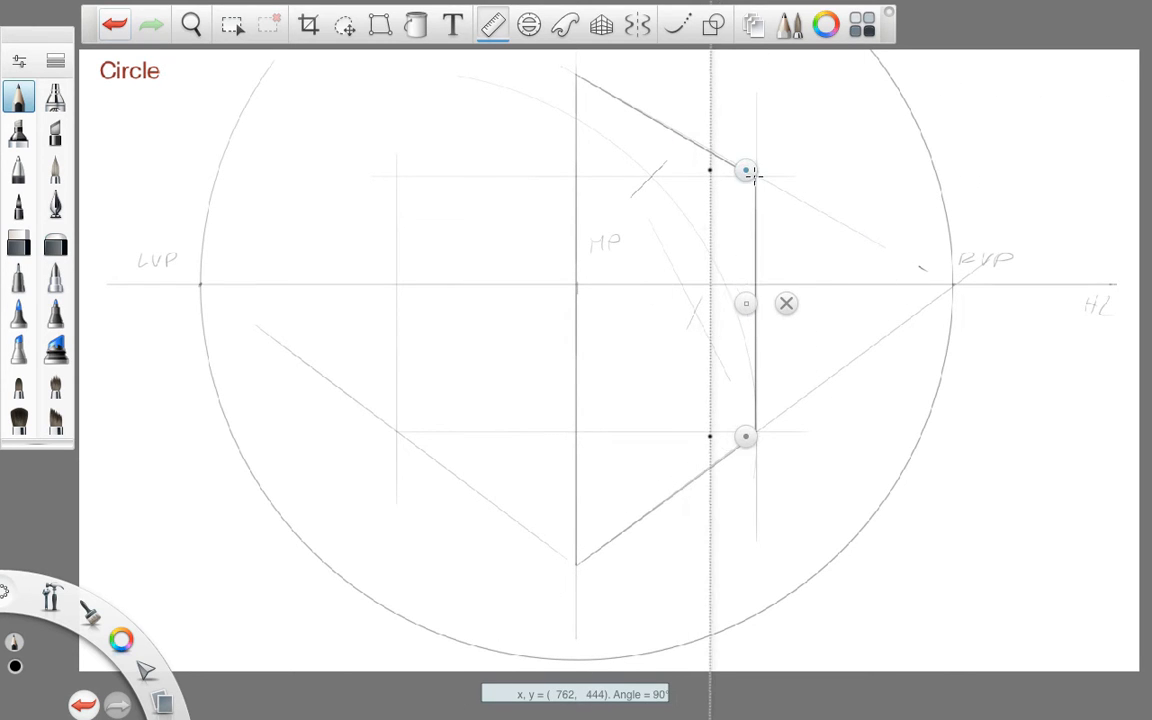
left_click_drag(746, 303, 731, 294)
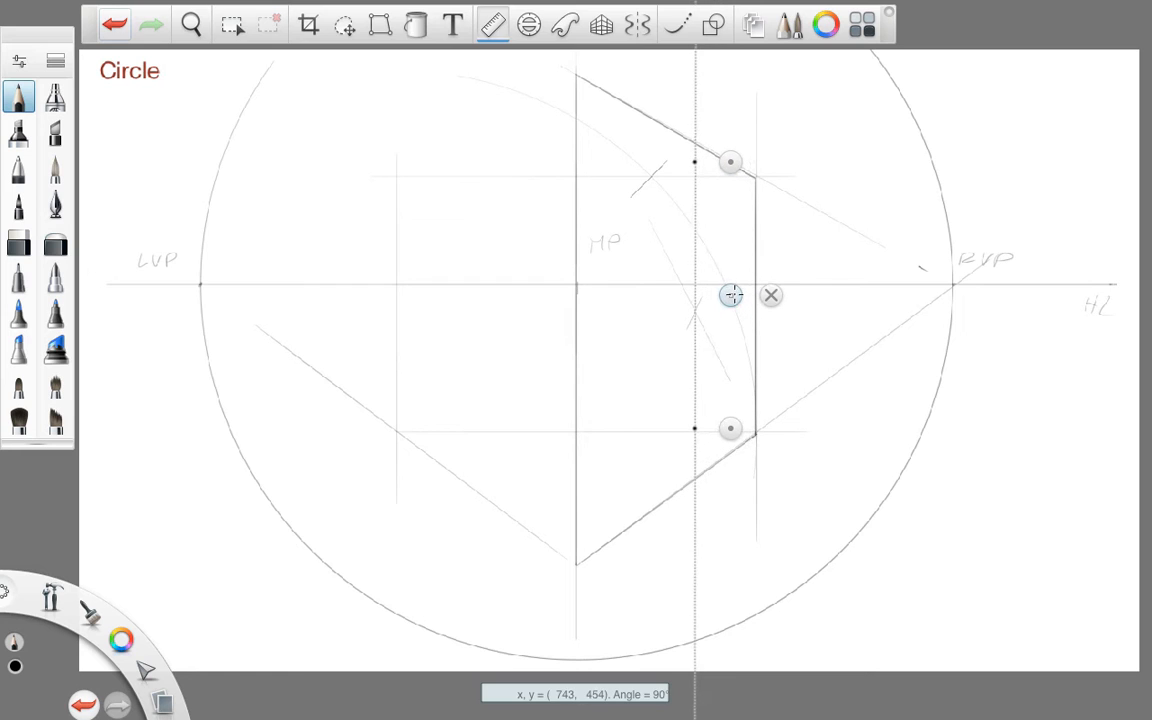
mouse_move(702, 130)
left_mouse_down()
mouse_move(702, 164)
mouse_move(928, 324)
mouse_move(977, 285)
left_mouse_up()
left_click_drag(711, 460, 665, 348)
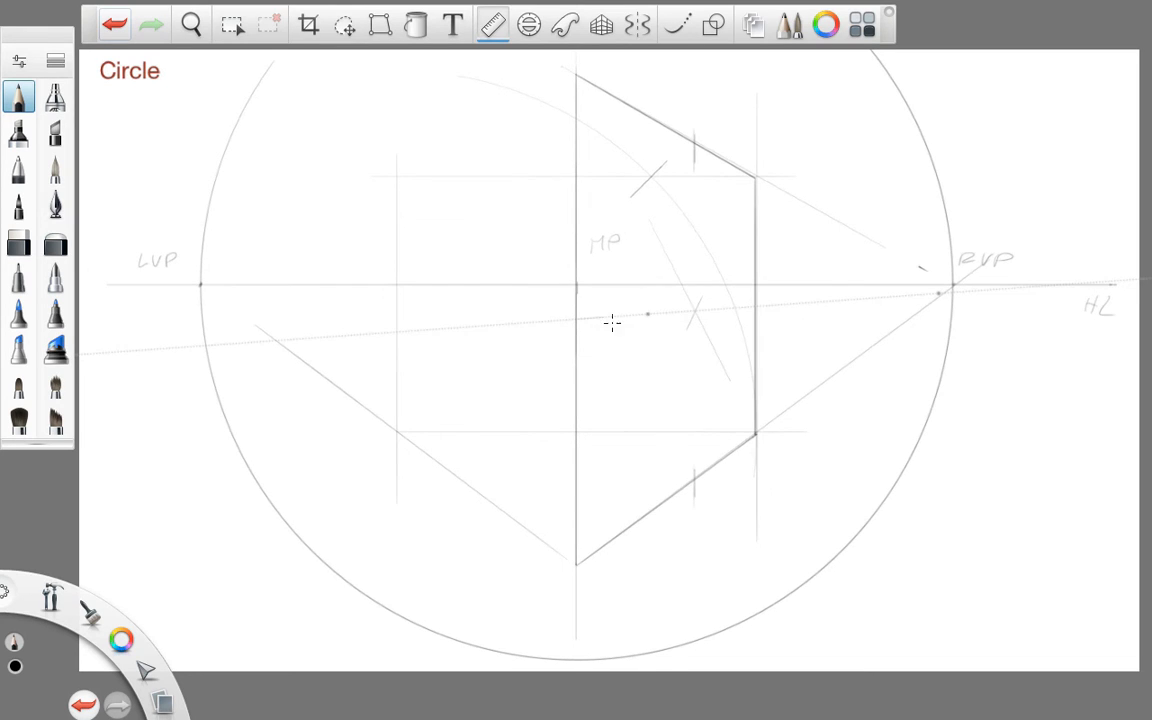
Step: Draw both end portions of the vertical square's rising diagonal with the ruler at 65° through its opposite corners
mouse_move(757, 311)
left_mouse_down()
mouse_move(770, 310)
mouse_move(773, 416)
mouse_move(761, 512)
left_mouse_up()
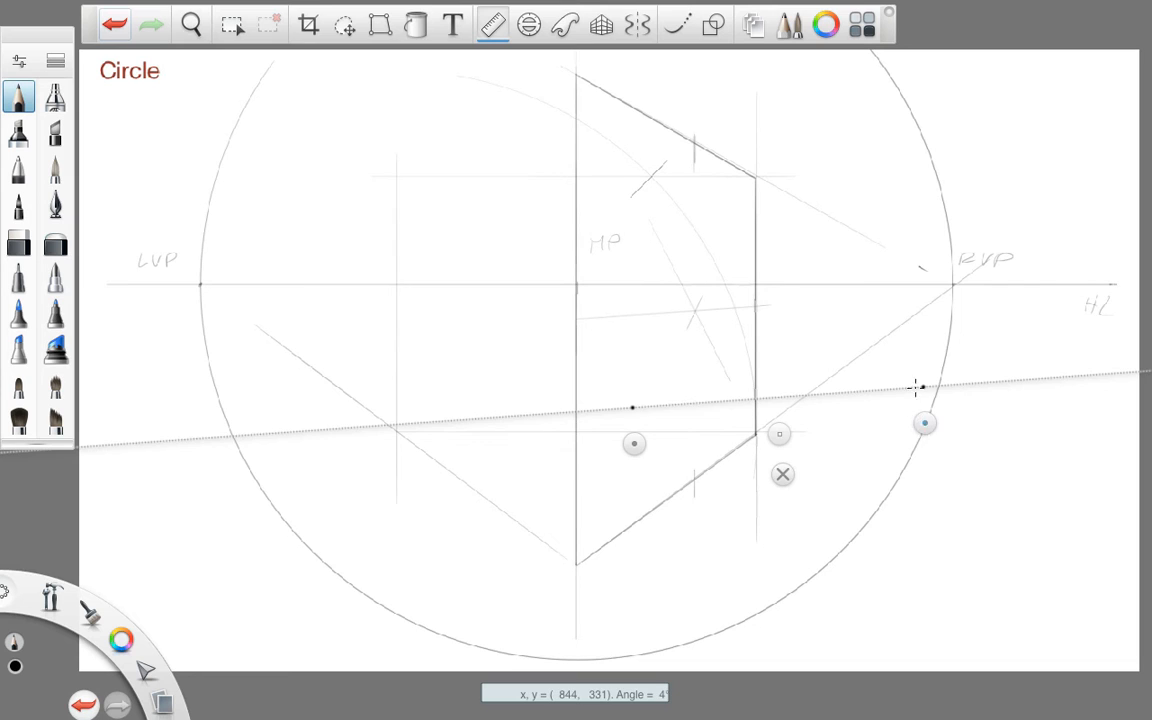
left_click_drag(915, 387, 754, 213)
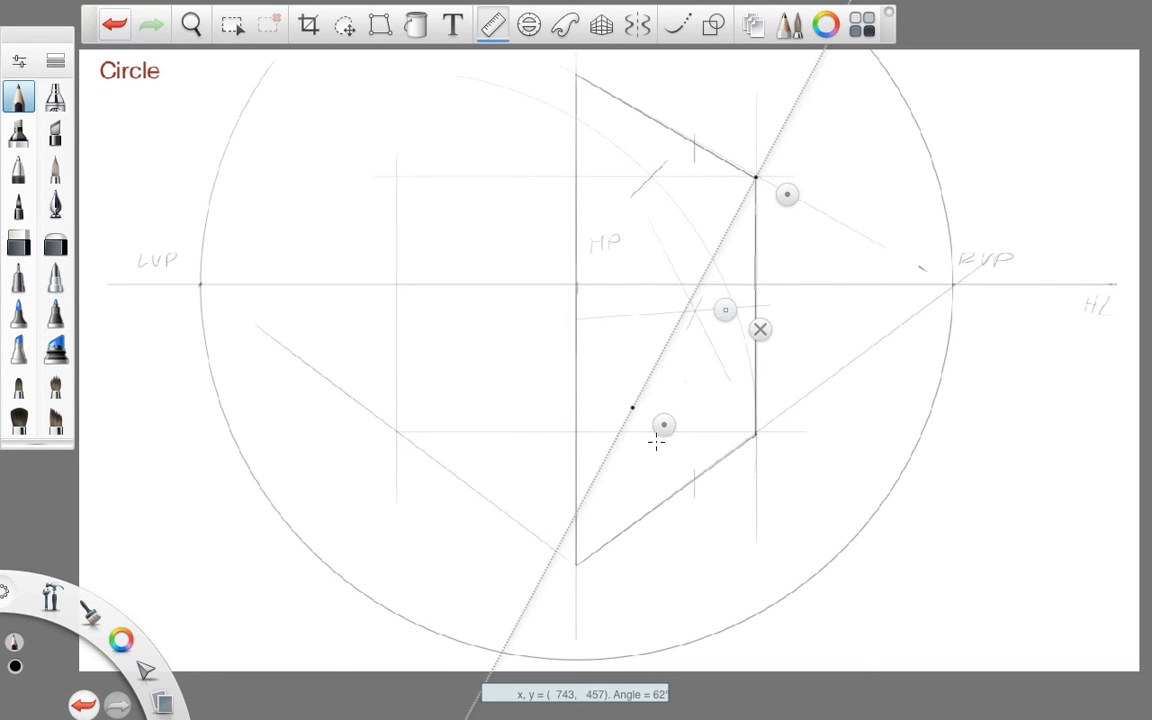
left_click_drag(663, 424, 661, 465)
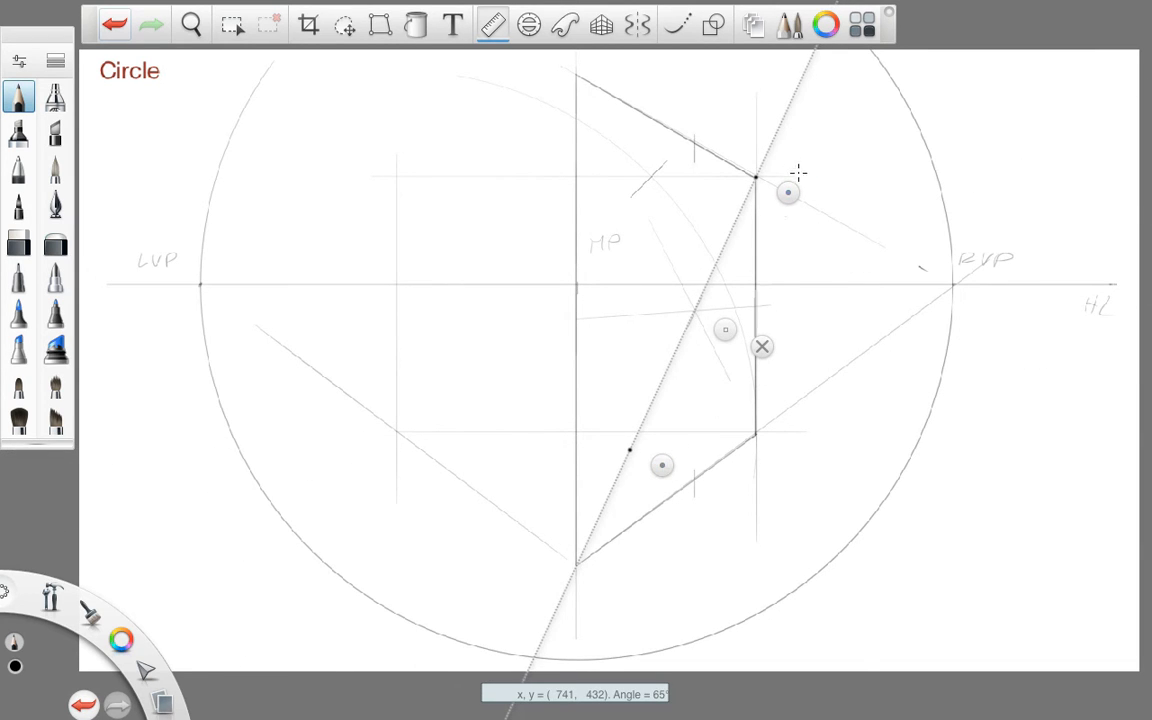
left_click_drag(754, 180, 640, 428)
left_click_drag(576, 565, 660, 385)
Step: Complete the vertical square's falling diagonal at -63° from its upper near corner, and close the ruler
left_click_drag(707, 172, 604, 92)
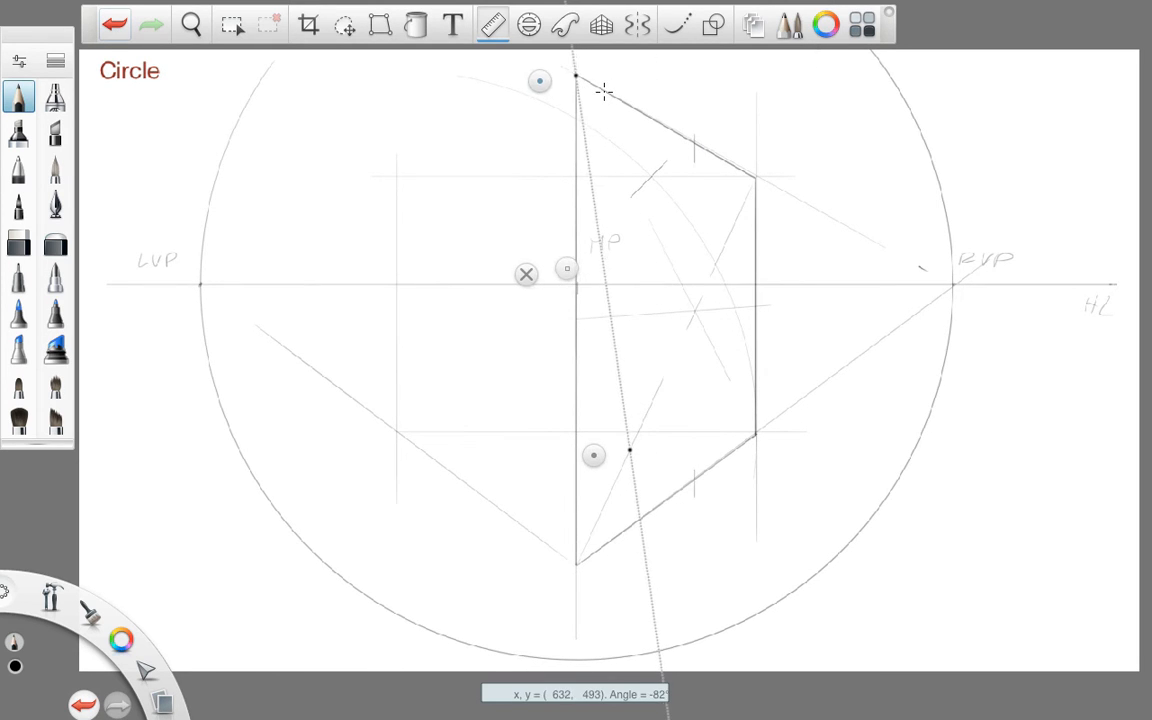
left_click_drag(594, 455, 721, 443)
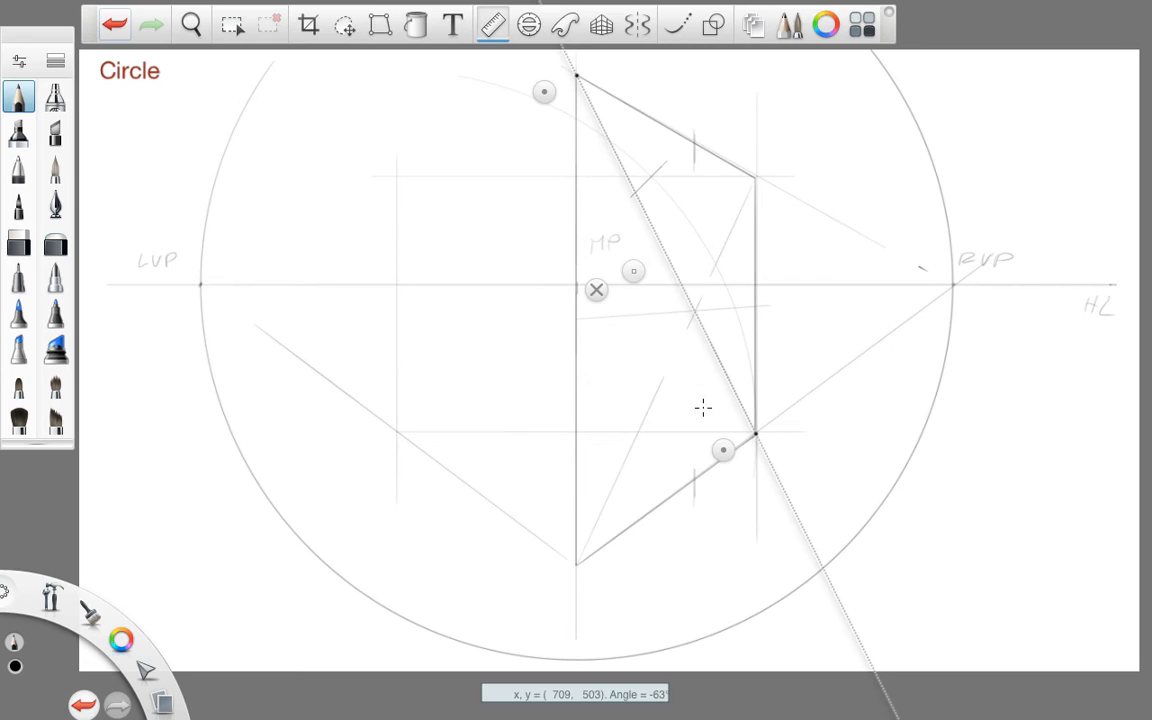
left_click(596, 290)
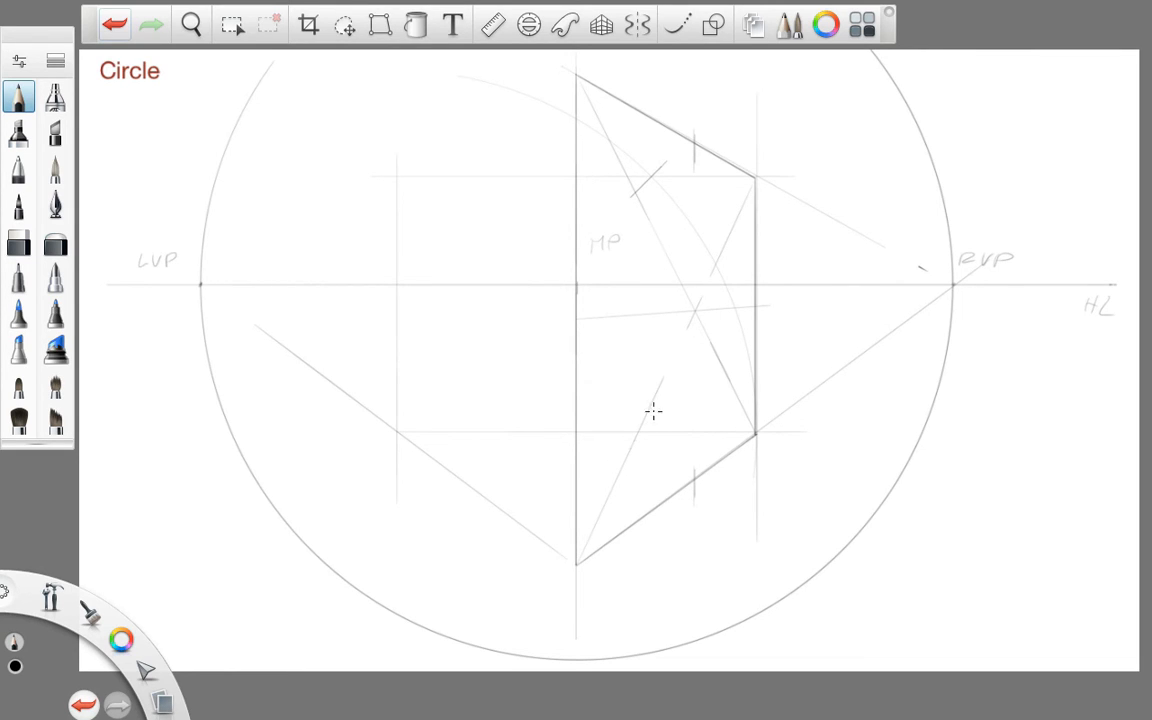
Step: Align the ruler at -54° between the midpoints of the near and lower sides and mark where it crosses the rising diagonal
left_click(492, 24)
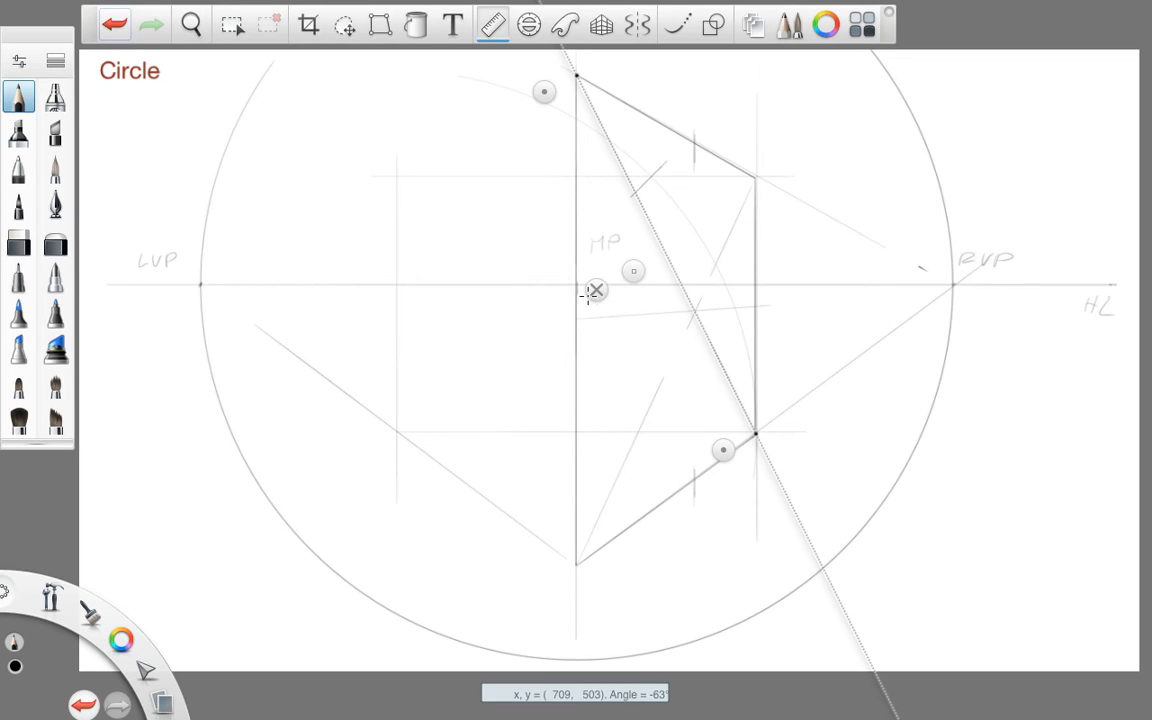
left_click_drag(544, 92, 551, 339)
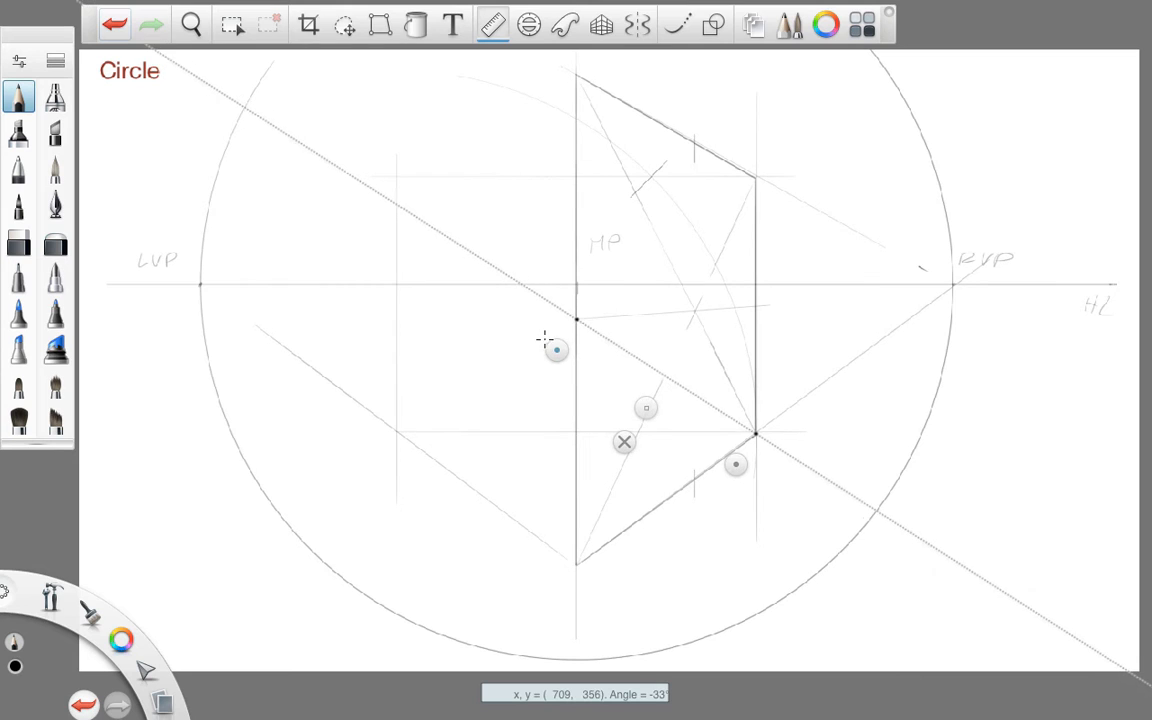
left_click_drag(736, 465, 668, 505)
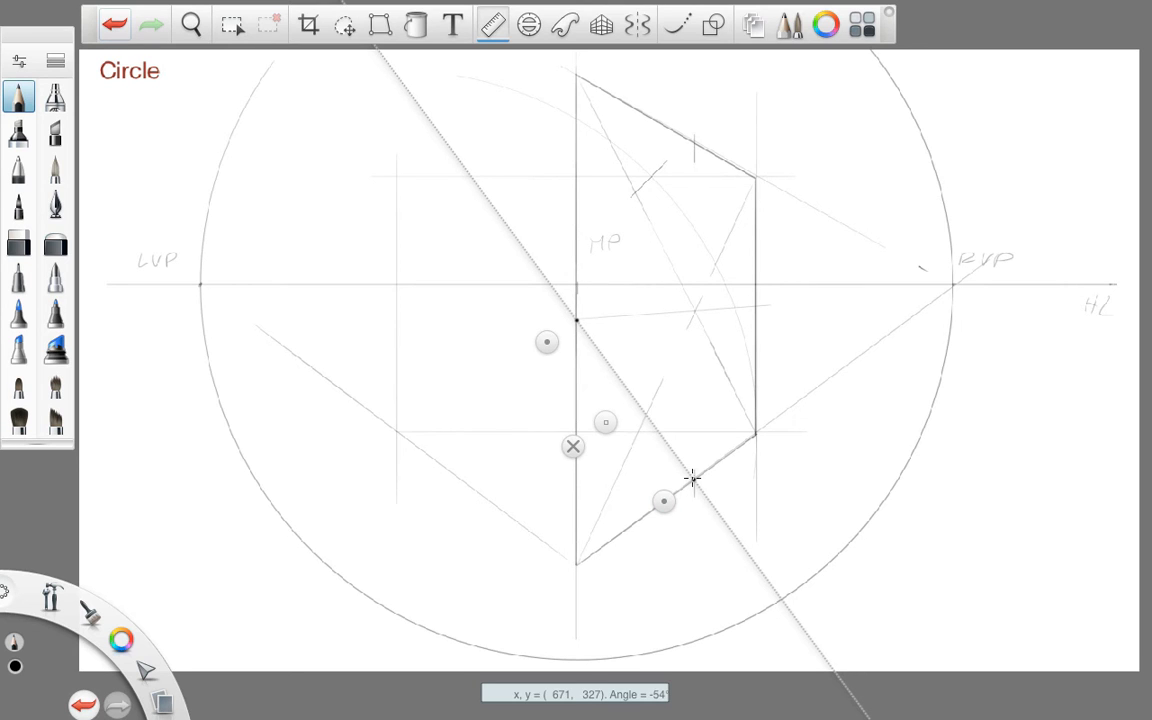
left_click(692, 479)
Step: Draw the 90° centre line from the diagonals' crossing to the lower side, and mark points on the diagonal either side of the tick
left_click_drag(550, 341, 661, 337)
left_click(657, 319)
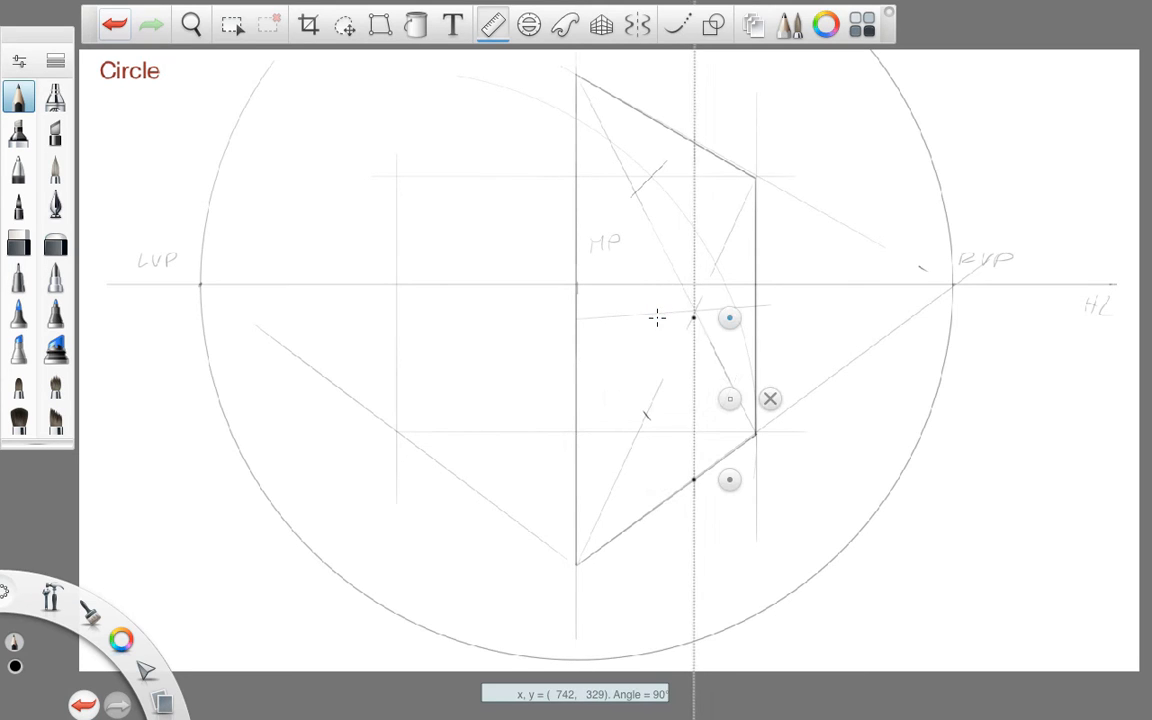
left_click_drag(689, 313, 690, 480)
left_click(770, 399)
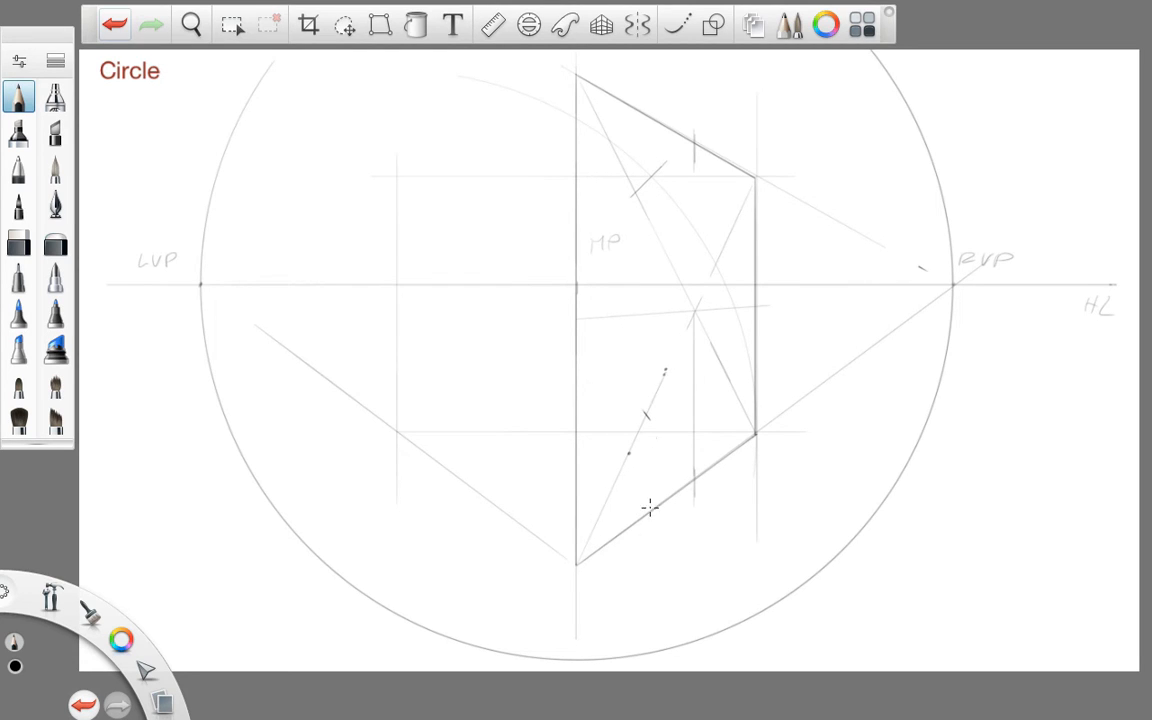
Step: Draw the inner square's near side vertically through the lower diagonal point and its lower side at 27° towards RVP
left_click(494, 25)
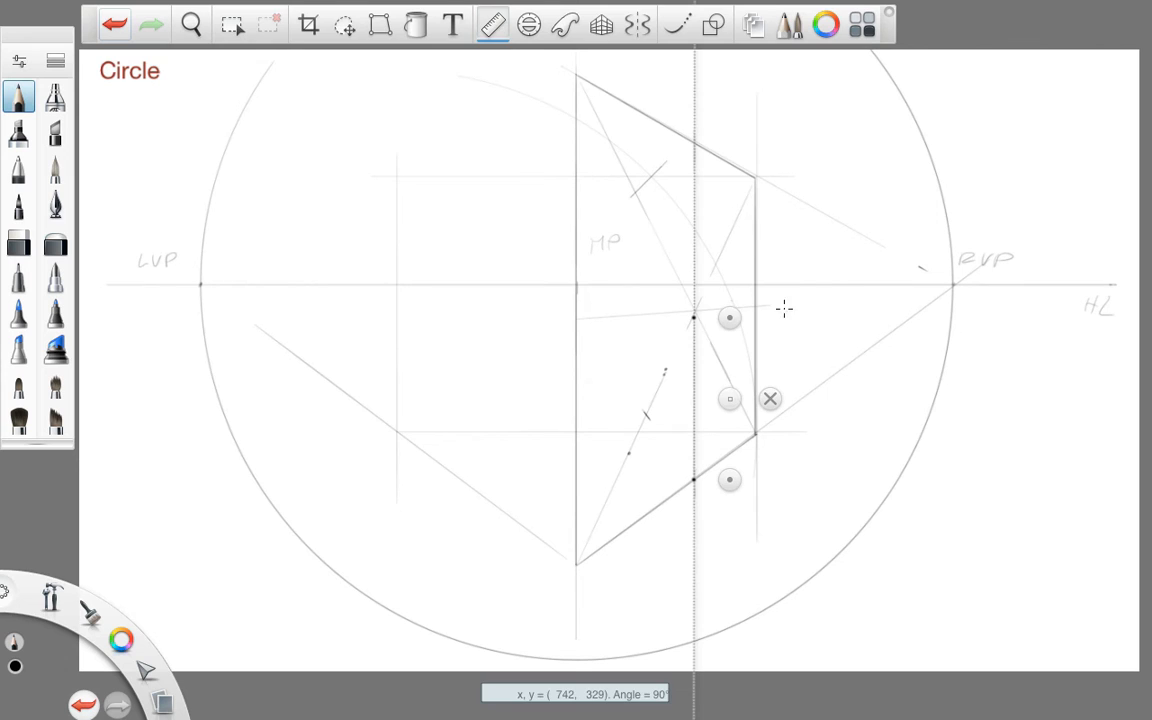
left_click_drag(728, 396, 665, 372)
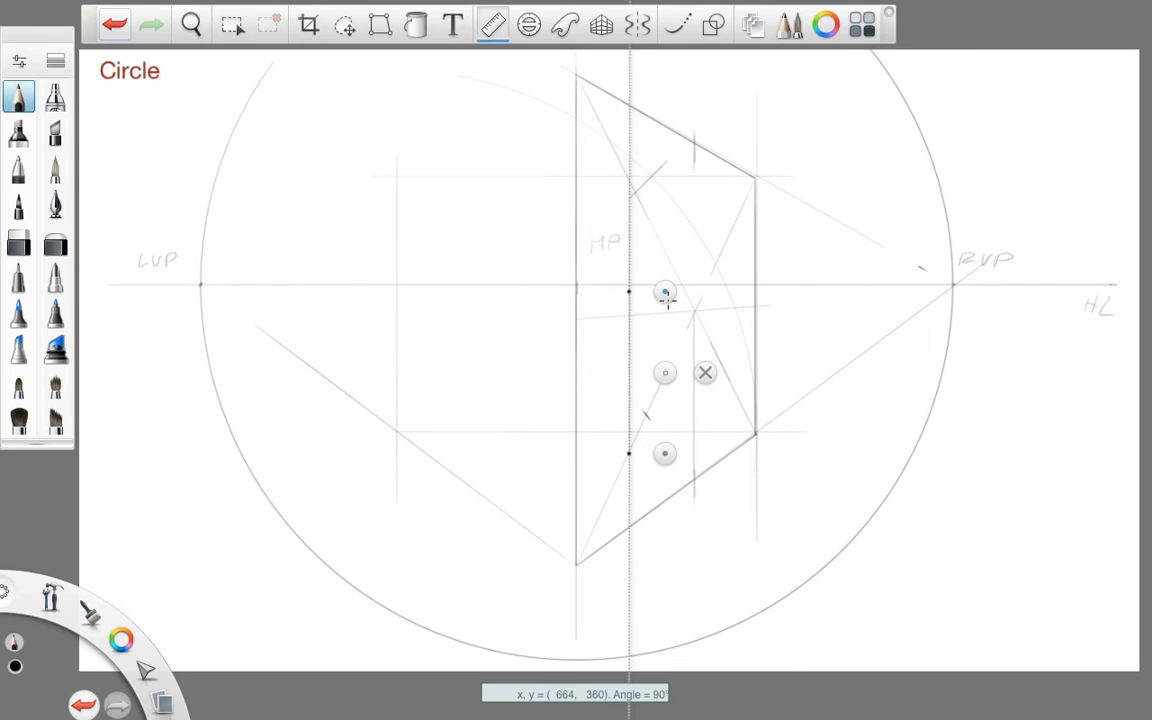
left_click_drag(665, 292, 930, 326)
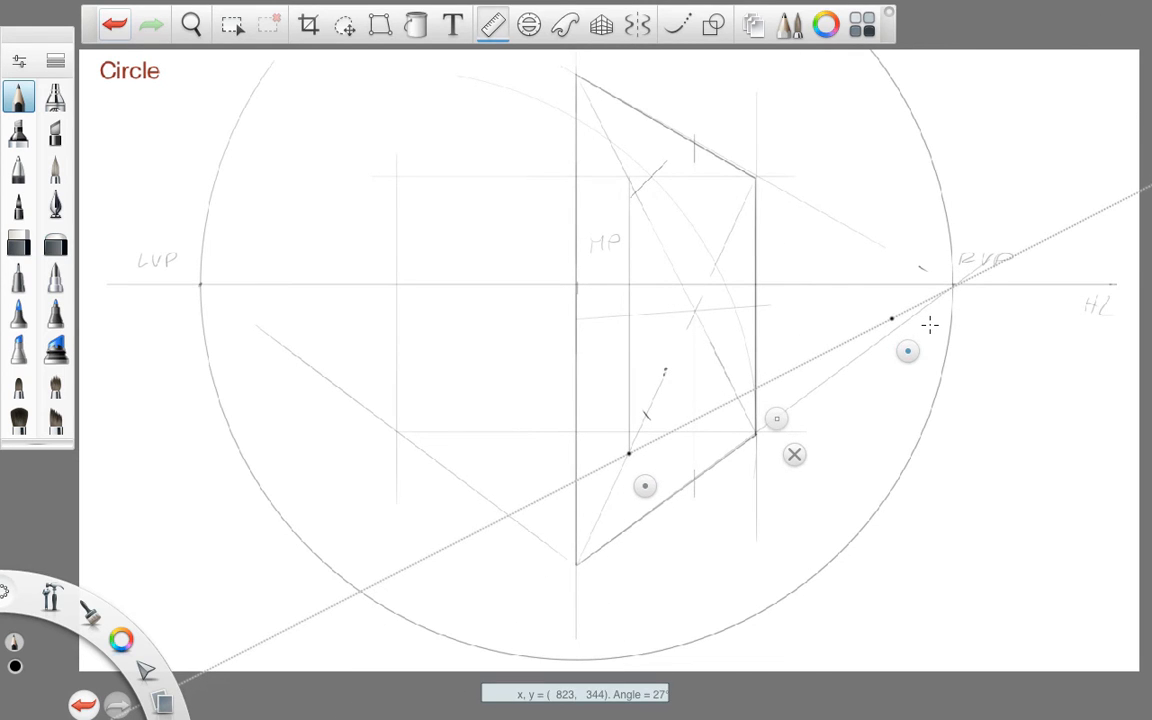
left_click_drag(632, 456, 741, 405)
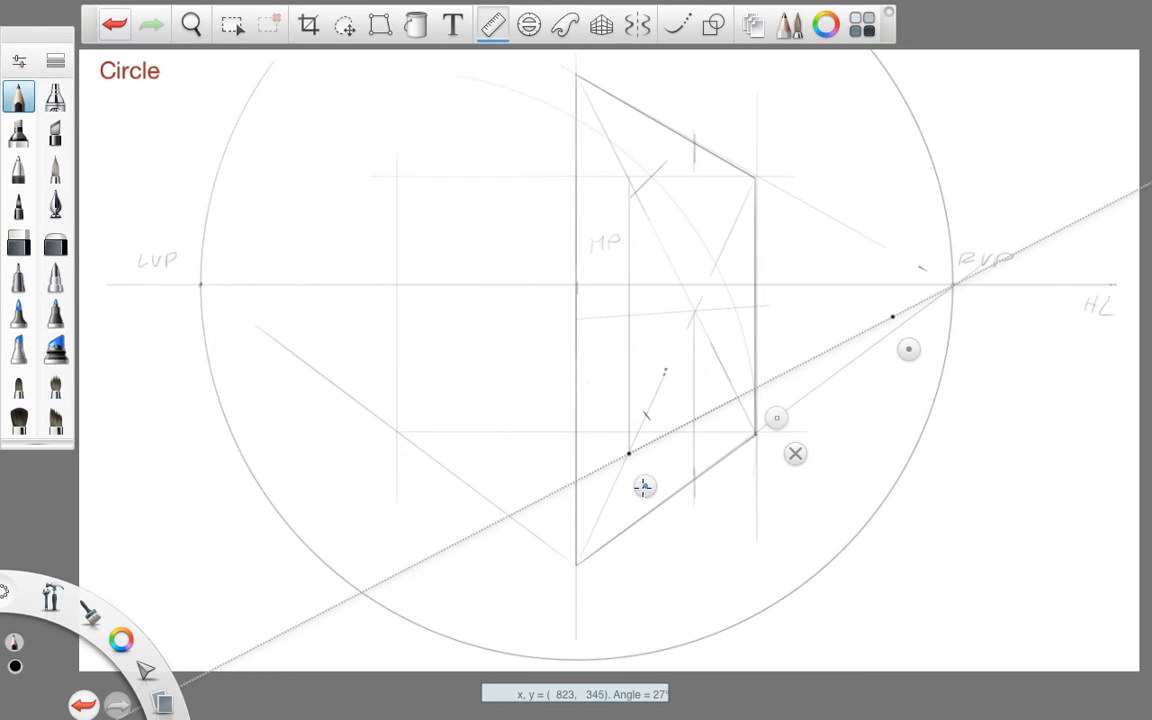
Step: Draw the inner square's upper side at -19° from the near side's upper end towards RVP
left_click_drag(643, 486, 642, 210)
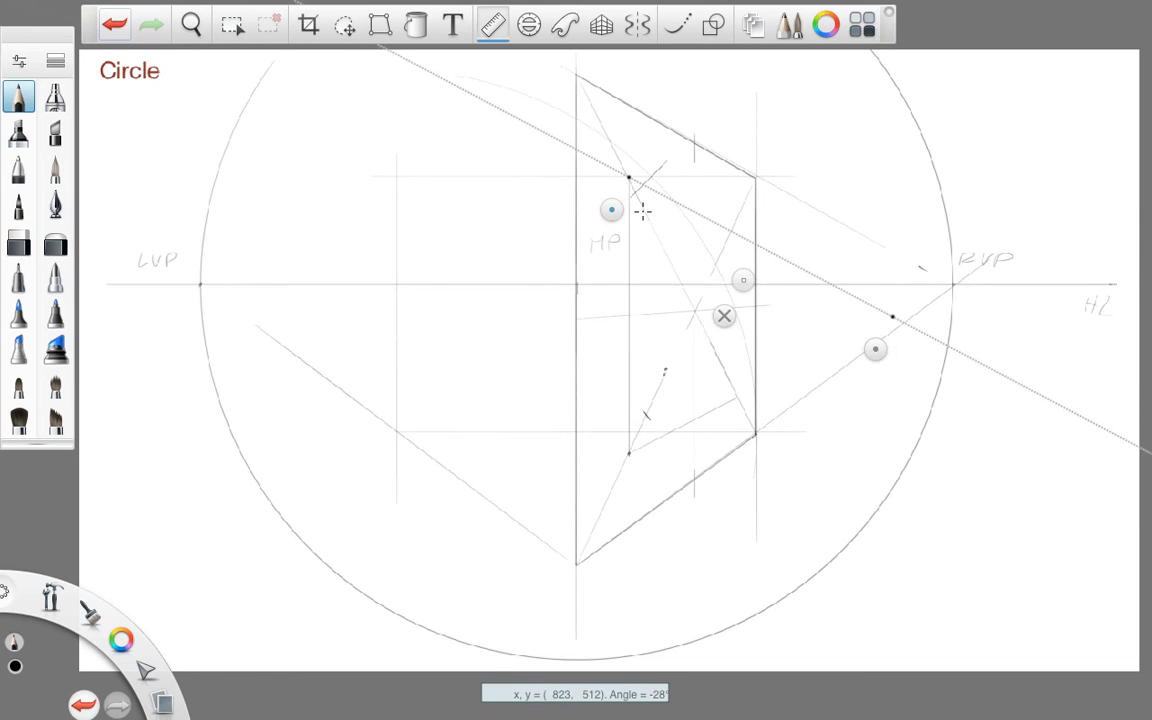
left_click_drag(875, 349, 940, 319)
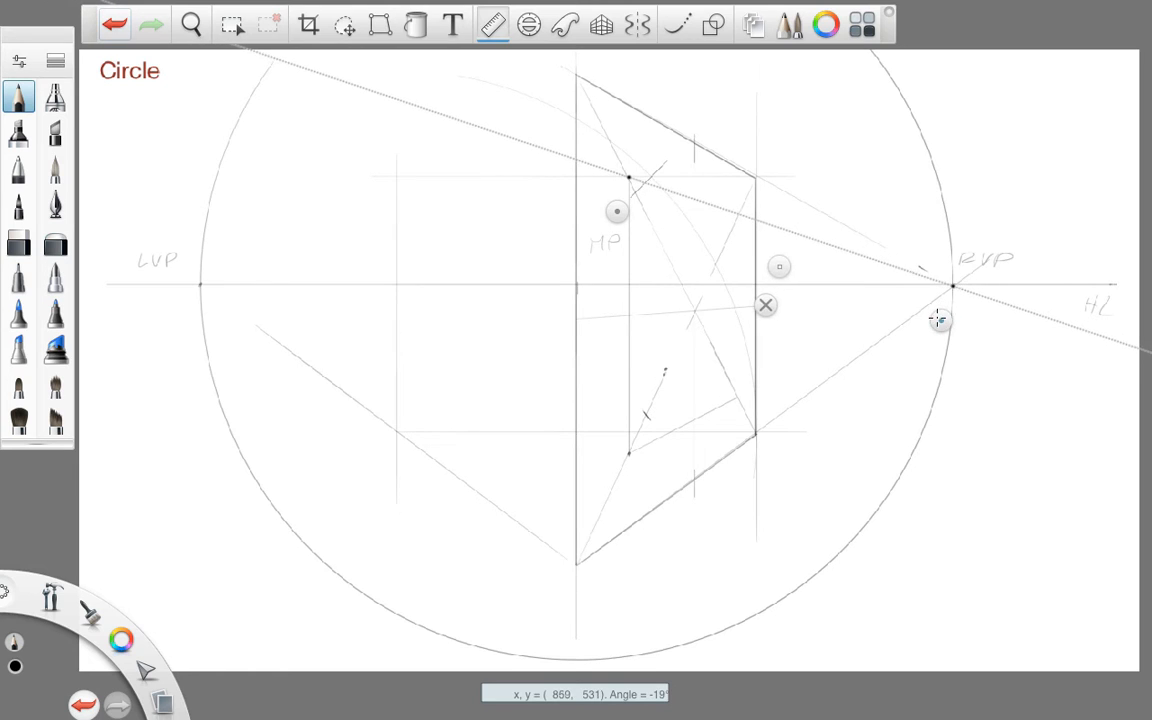
left_click_drag(630, 176, 737, 217)
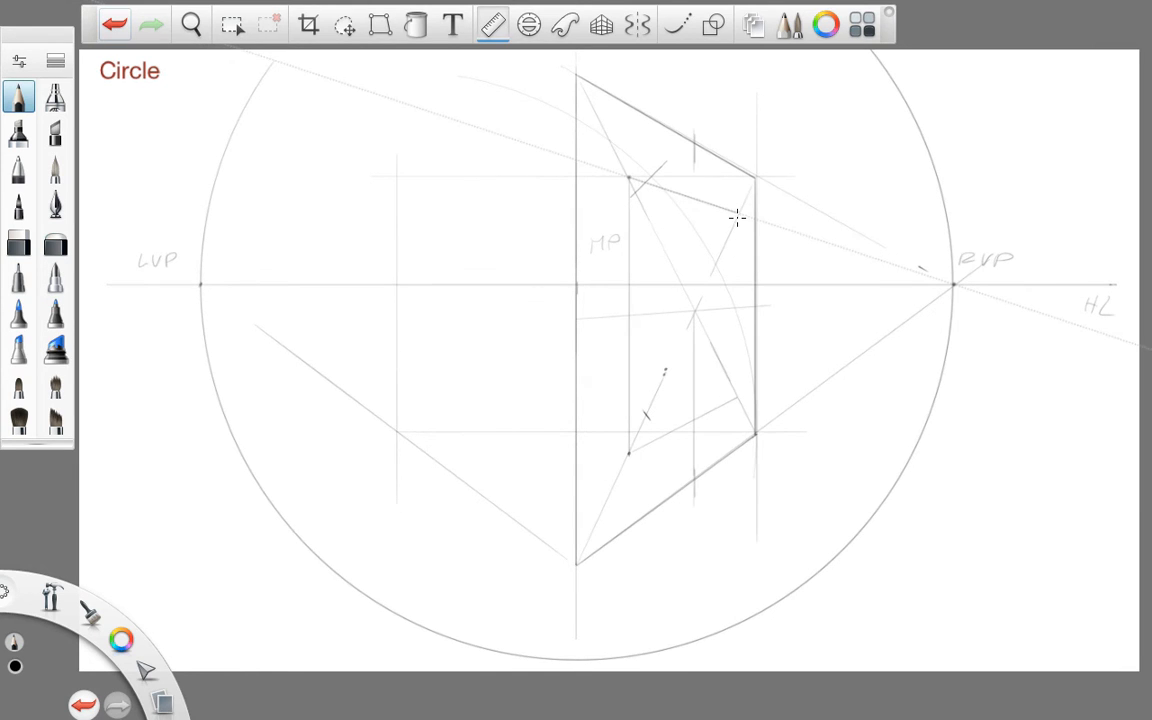
Step: Draw the inner square's far side at 90° between its upper and lower edges, and close the ruler
mouse_move(926, 321)
left_mouse_down()
mouse_move(771, 398)
mouse_move(607, 300)
left_mouse_up()
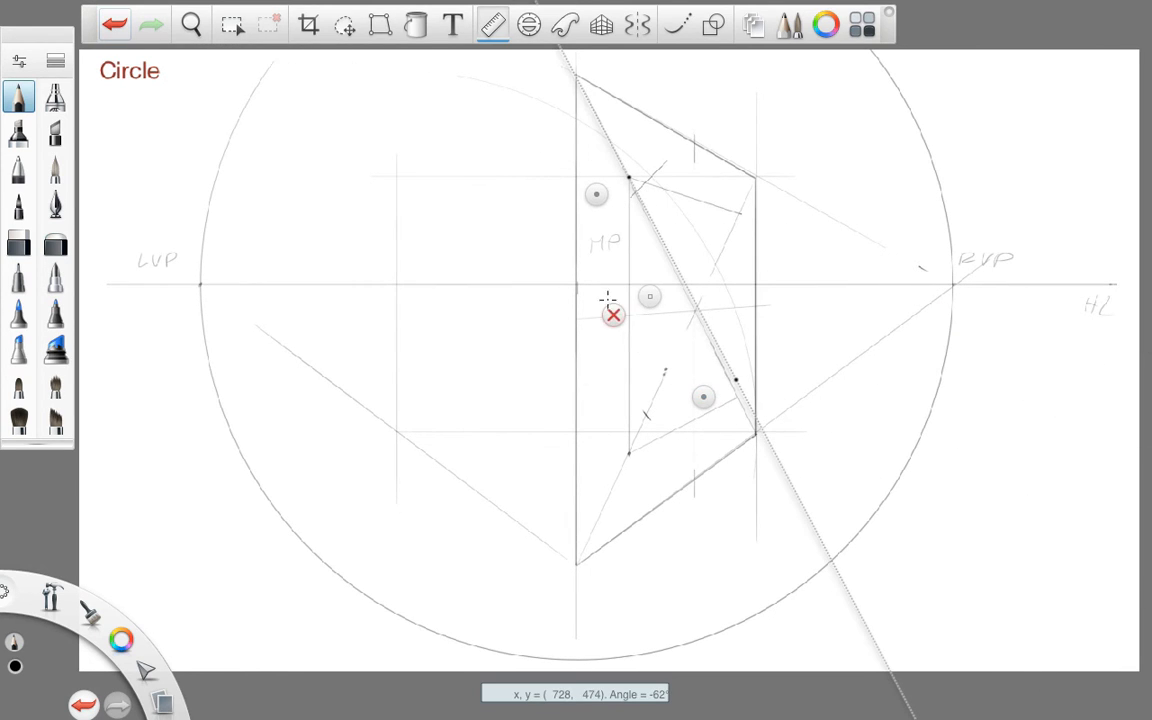
left_click(601, 197)
left_click_drag(670, 281, 774, 283)
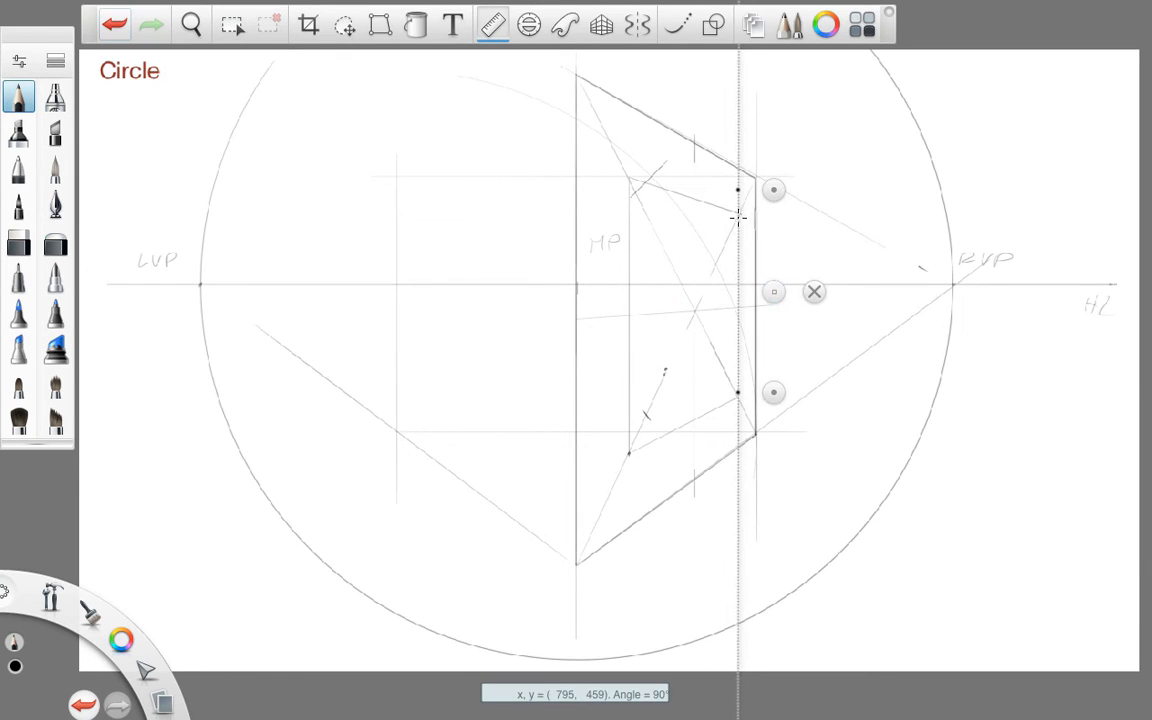
left_click_drag(741, 214, 746, 393)
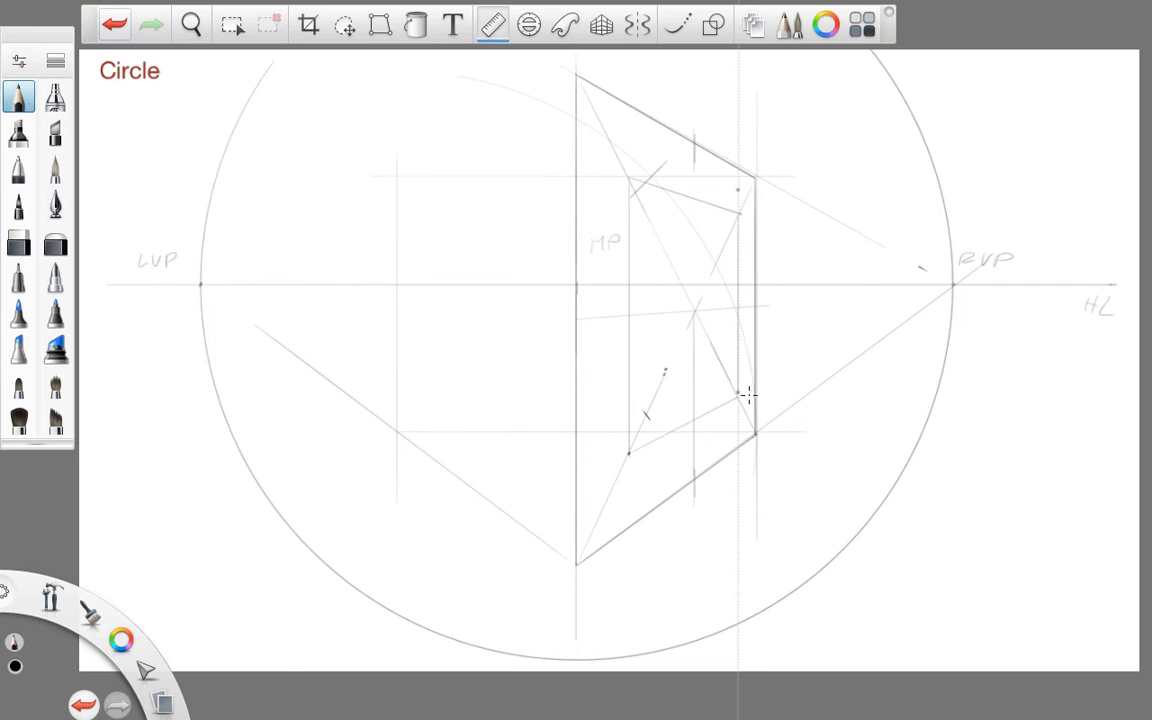
left_click(813, 290)
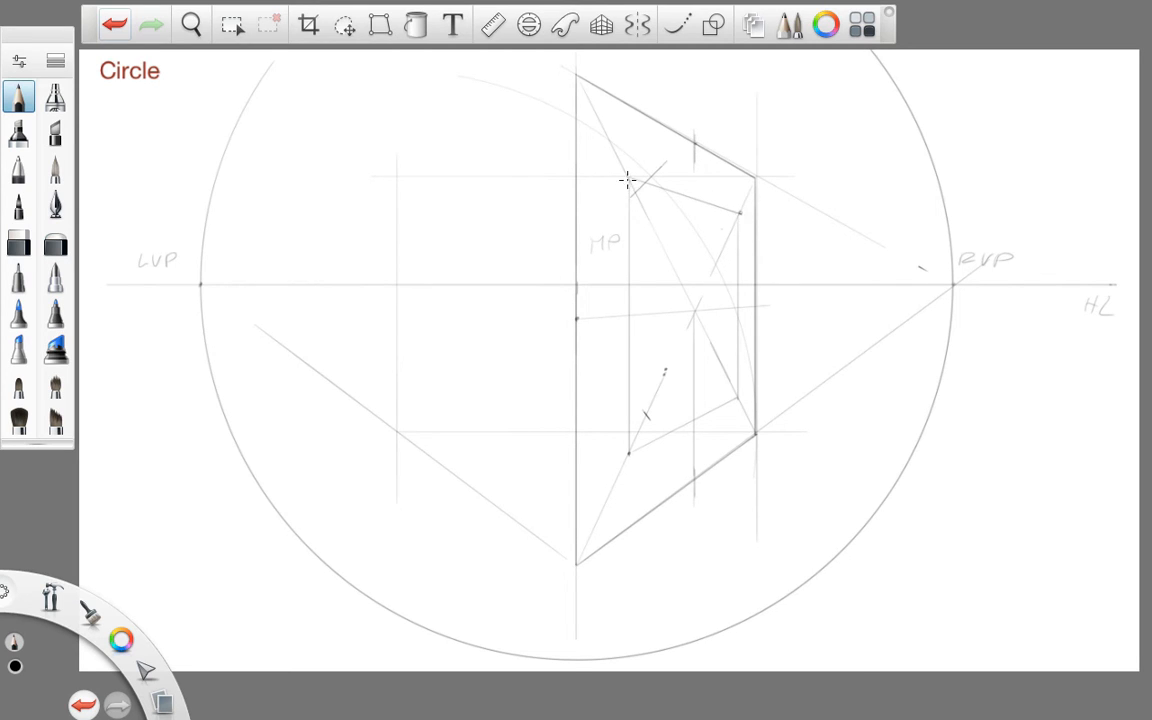
Step: Mark the ellipse points at the far, lower and near side midpoints and at the inner square's lower far corner
left_click(755, 306)
left_click(737, 396)
left_click(692, 481)
left_click(577, 319)
Step: Sketch a pointed shape from four separate arcs near LVP and a loose ellipse beside MP as comparison examples
mouse_move(226, 233)
left_mouse_down()
mouse_move(290, 153)
mouse_move(363, 177)
mouse_move(299, 149)
mouse_move(353, 233)
left_mouse_up()
left_click_drag(227, 235, 262, 287)
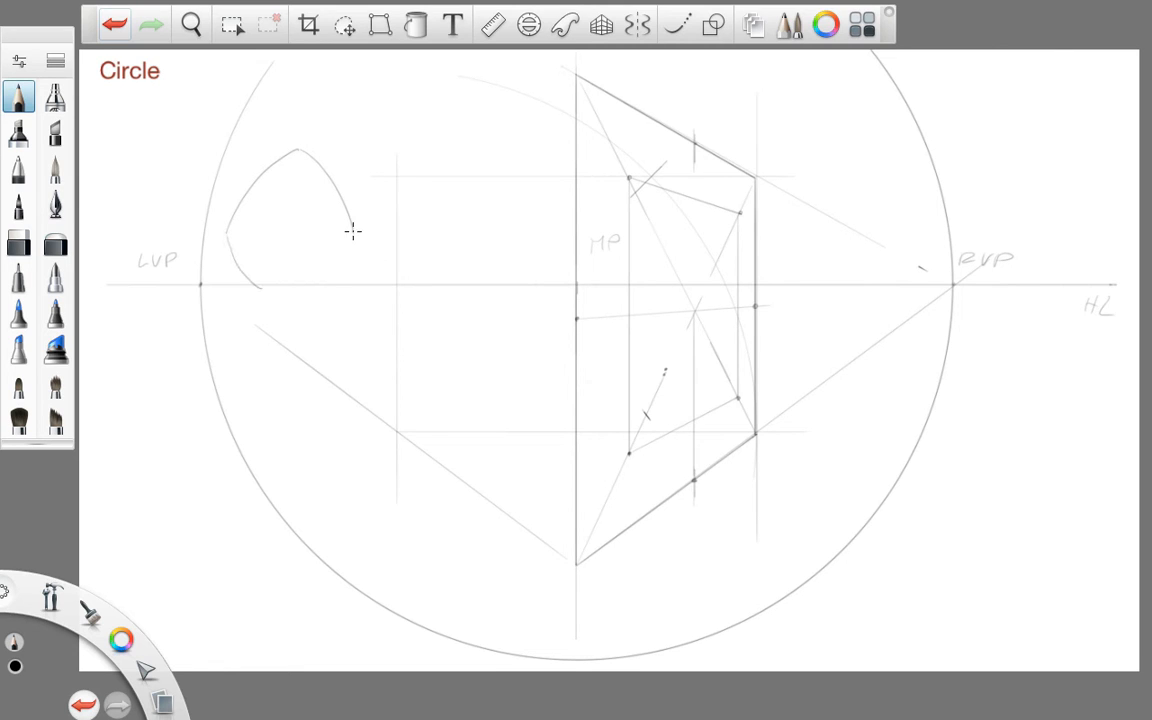
left_click_drag(352, 231, 267, 314)
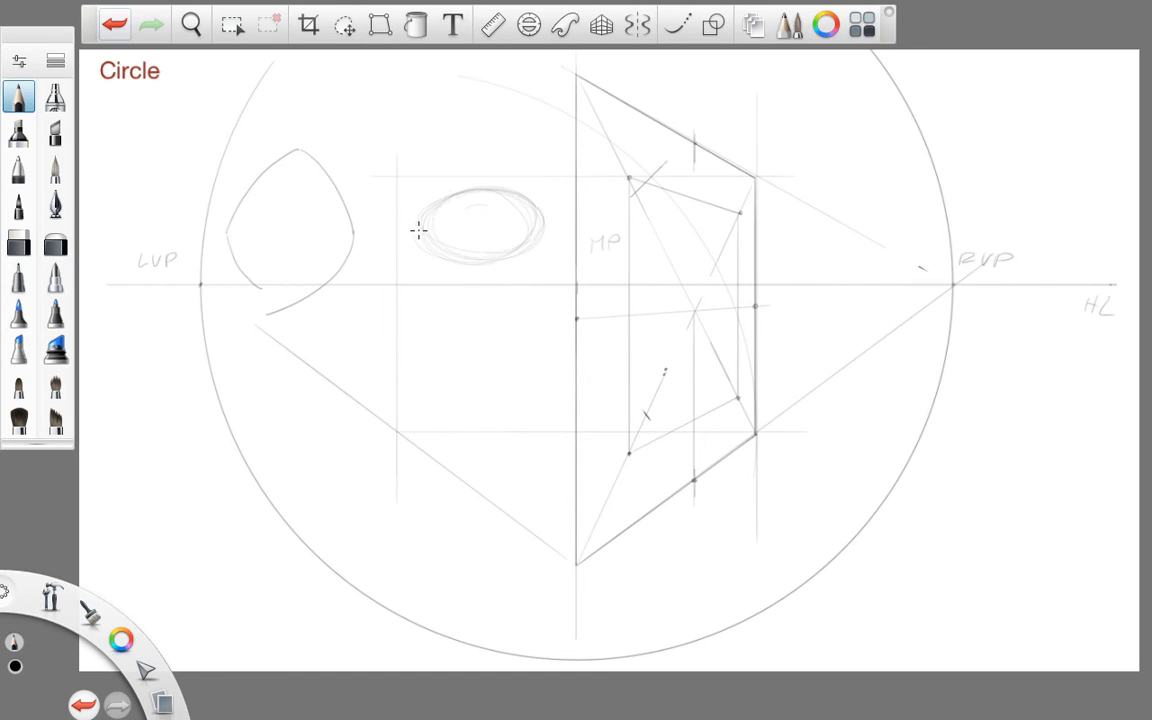
mouse_move(418, 230)
left_mouse_down()
mouse_move(533, 226)
mouse_move(433, 243)
mouse_move(545, 210)
mouse_move(413, 238)
mouse_move(556, 250)
left_mouse_up()
Step: Undo the example arcs and the loose ellipse sketch
key("ctrl+z")
key("ctrl+z")
key("ctrl+z")
key("ctrl+z")
key("ctrl+z")
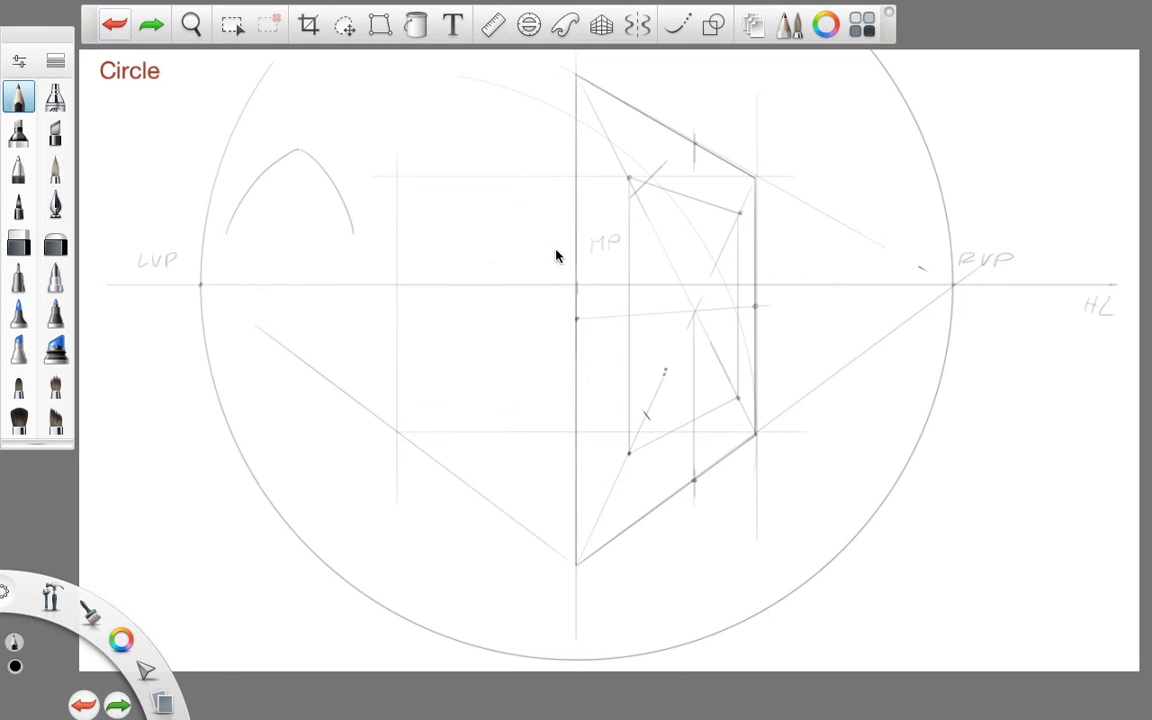
Step: Change the pencil colour to blue, and enlarge the ellipse guide over the vertical square with its ellipse angle at 52°
left_click(529, 24)
left_click_drag(396, 431, 650, 329)
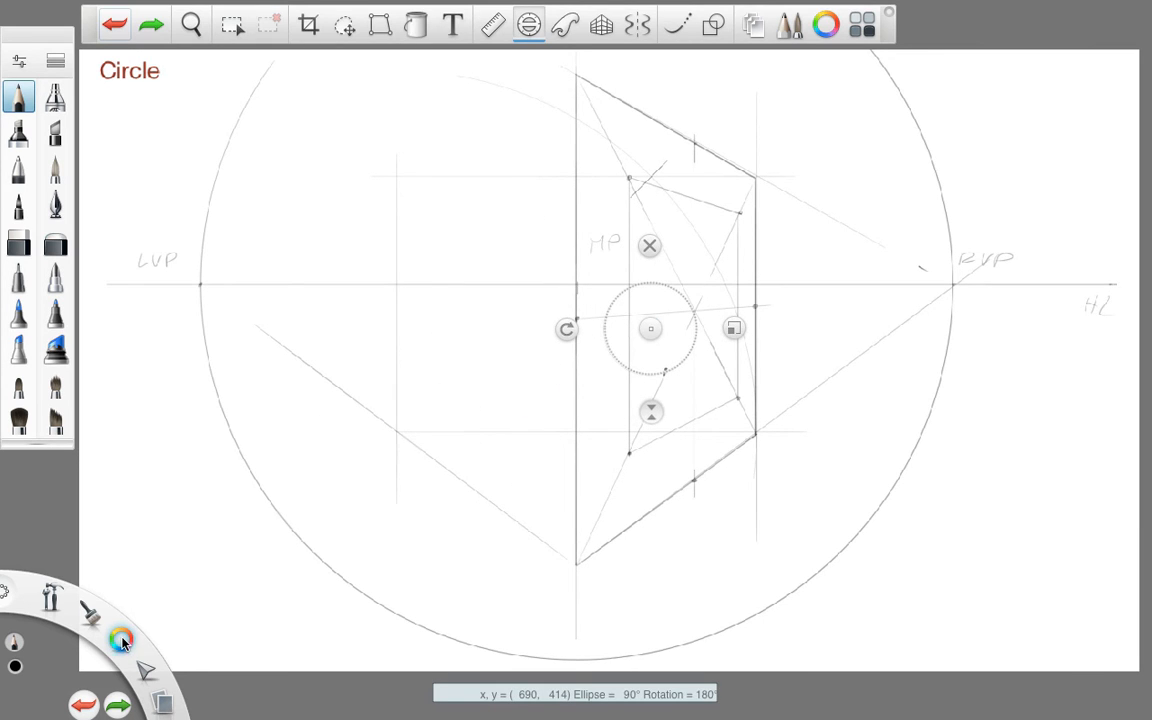
left_click_drag(122, 652, 86, 671)
left_click_drag(734, 328, 856, 316)
left_click_drag(652, 468, 644, 425)
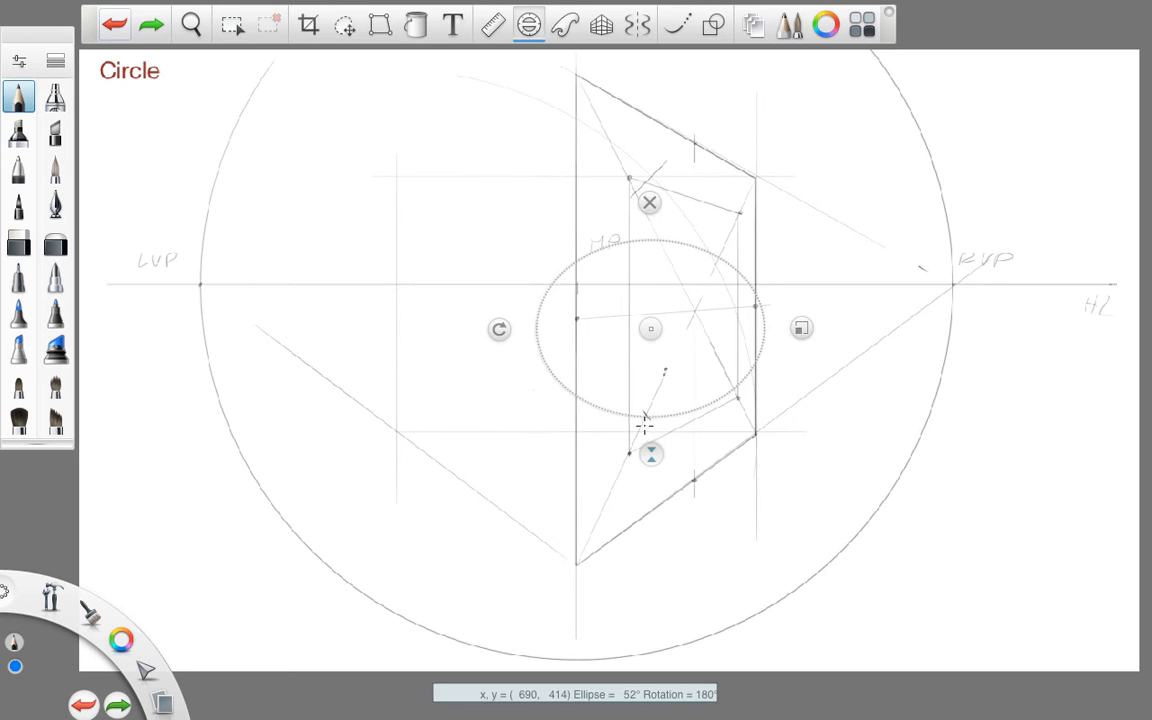
Step: Rotate the ellipse guide to 81°, set its ellipse angle to 40°, and shift it toward the vertical square's centre
left_click_drag(498, 328, 647, 196)
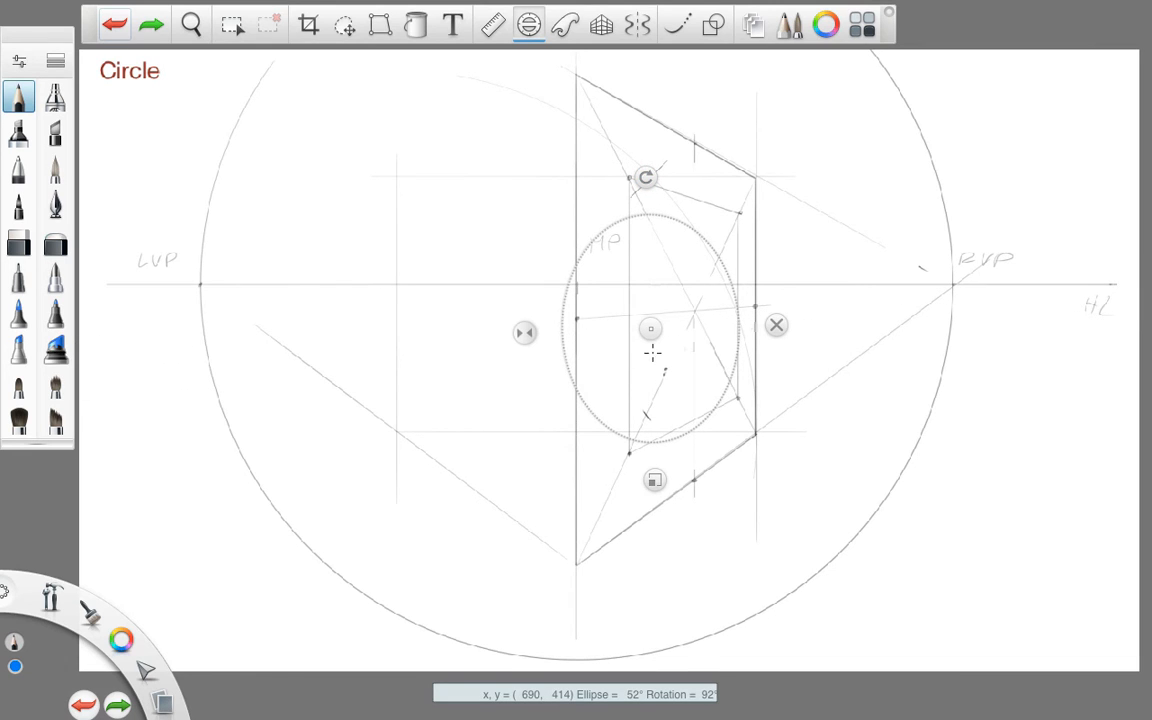
left_click_drag(527, 333, 554, 332)
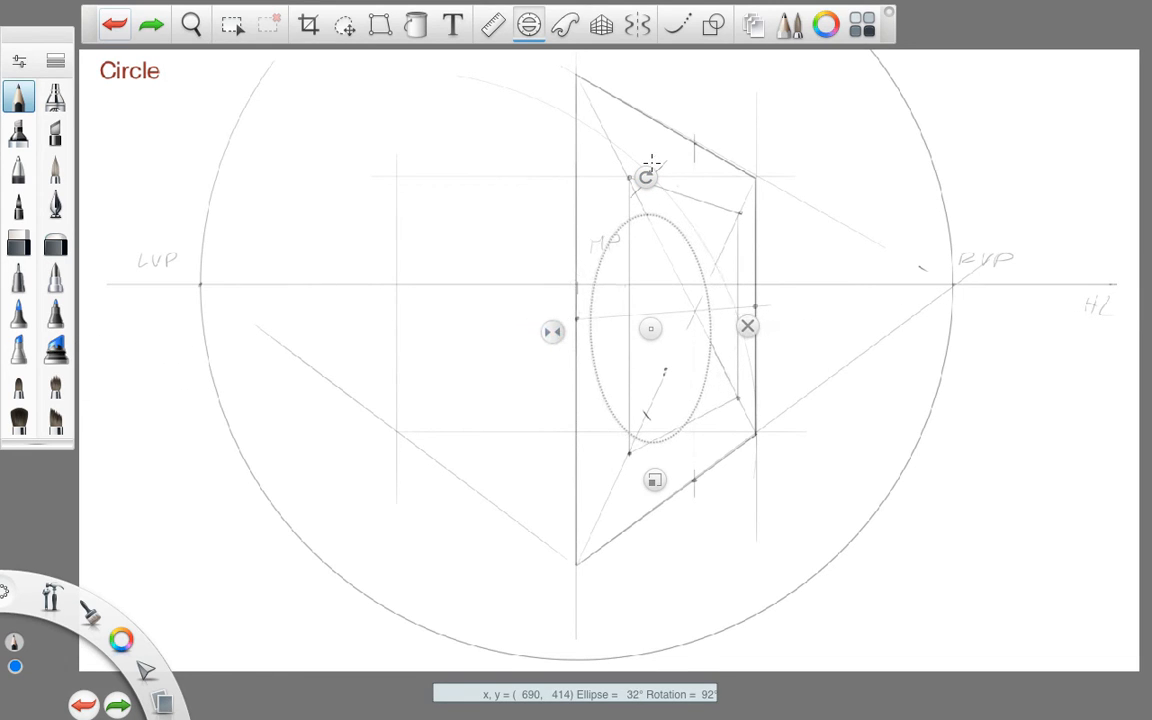
mouse_move(649, 176)
left_mouse_down()
mouse_move(665, 179)
mouse_move(623, 178)
mouse_move(662, 177)
left_mouse_up()
left_click_drag(555, 321, 580, 323)
mouse_move(662, 177)
left_mouse_down()
mouse_move(689, 183)
mouse_move(674, 179)
left_mouse_up()
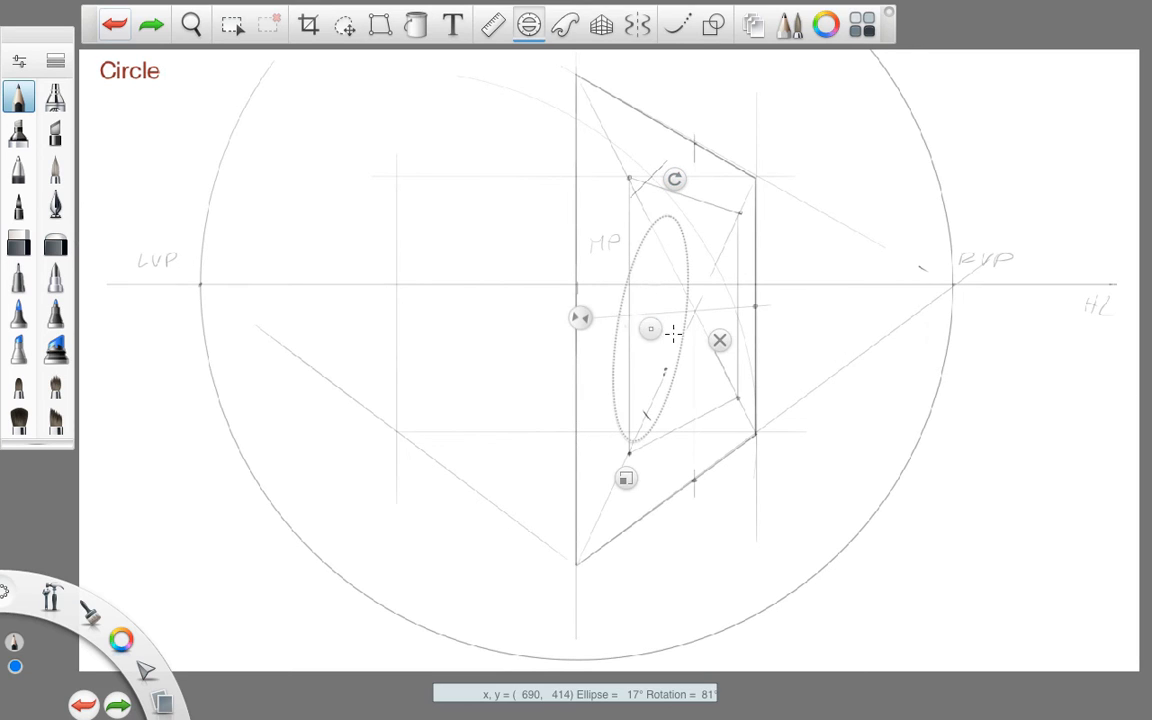
left_click_drag(651, 329, 686, 317)
left_click_drag(619, 302, 550, 295)
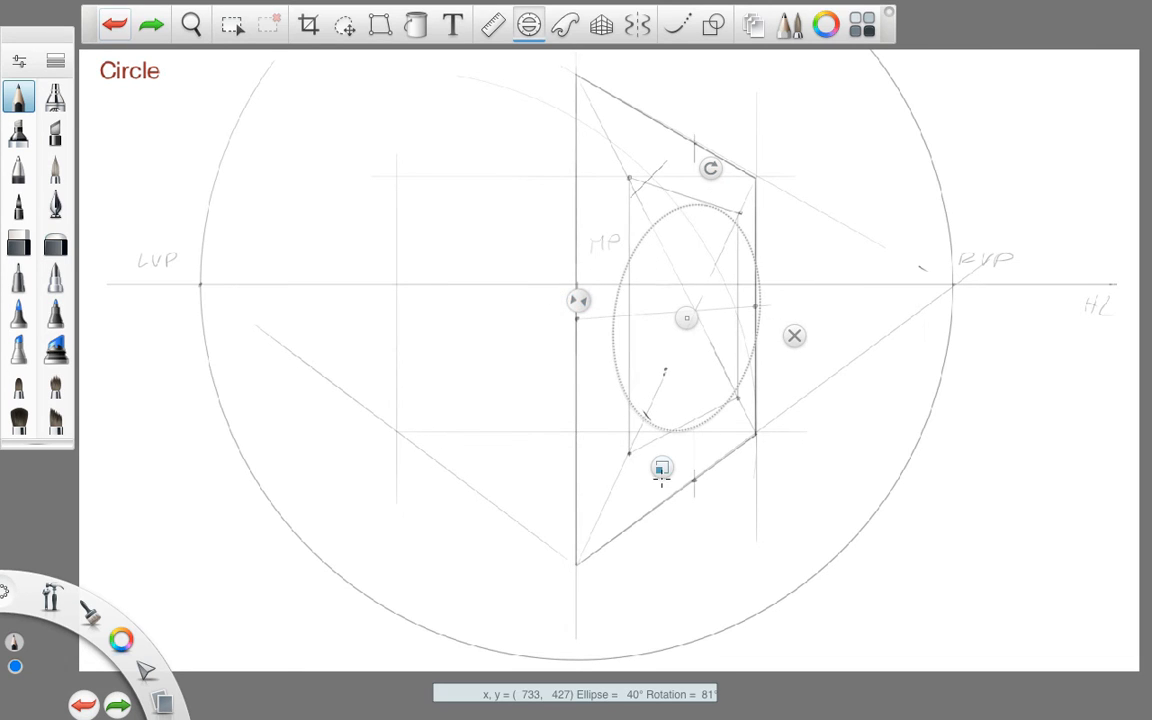
Step: Enlarge the ellipse guide to fill the vertical square, with rotation at 84° and ellipse angle at 31°
left_click_drag(661, 475, 653, 506)
left_click_drag(686, 317, 664, 325)
left_click_drag(694, 139, 684, 137)
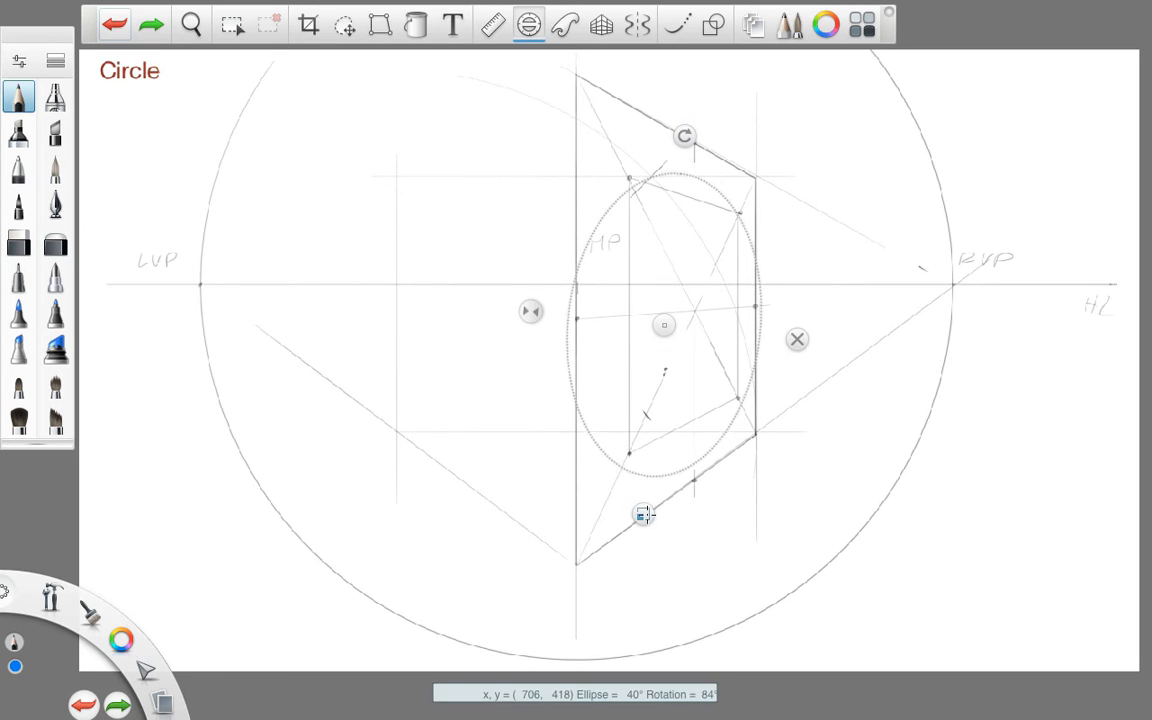
left_click_drag(643, 514, 641, 531)
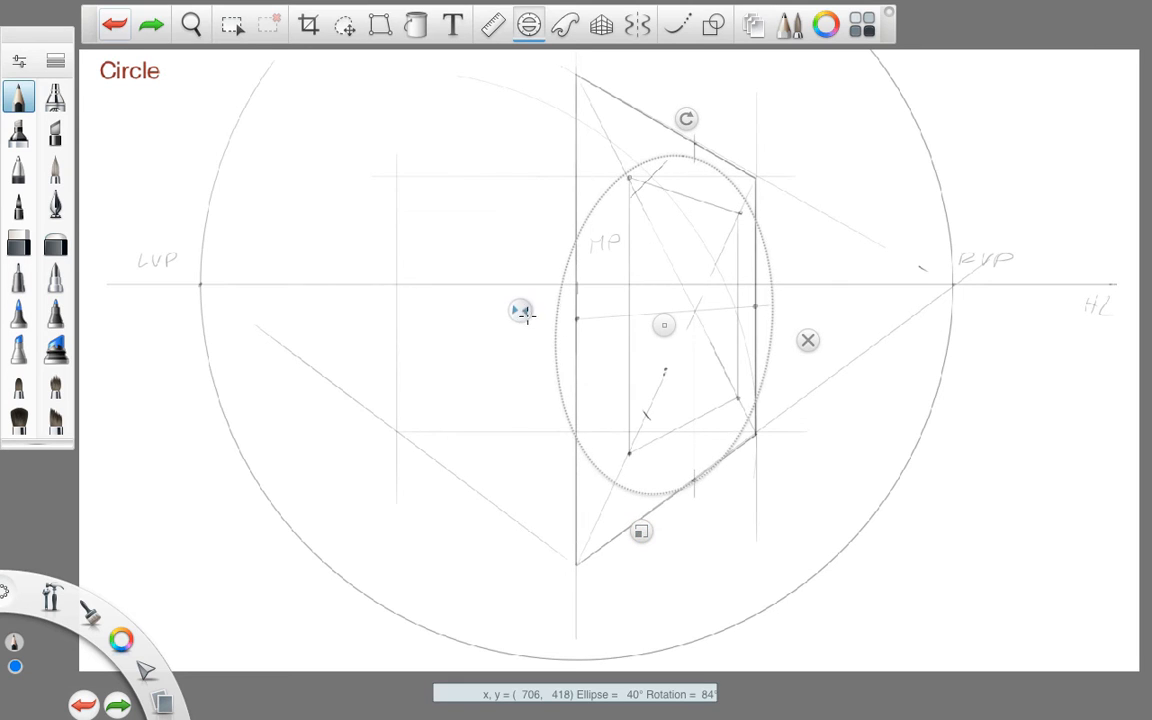
left_click_drag(527, 316, 550, 314)
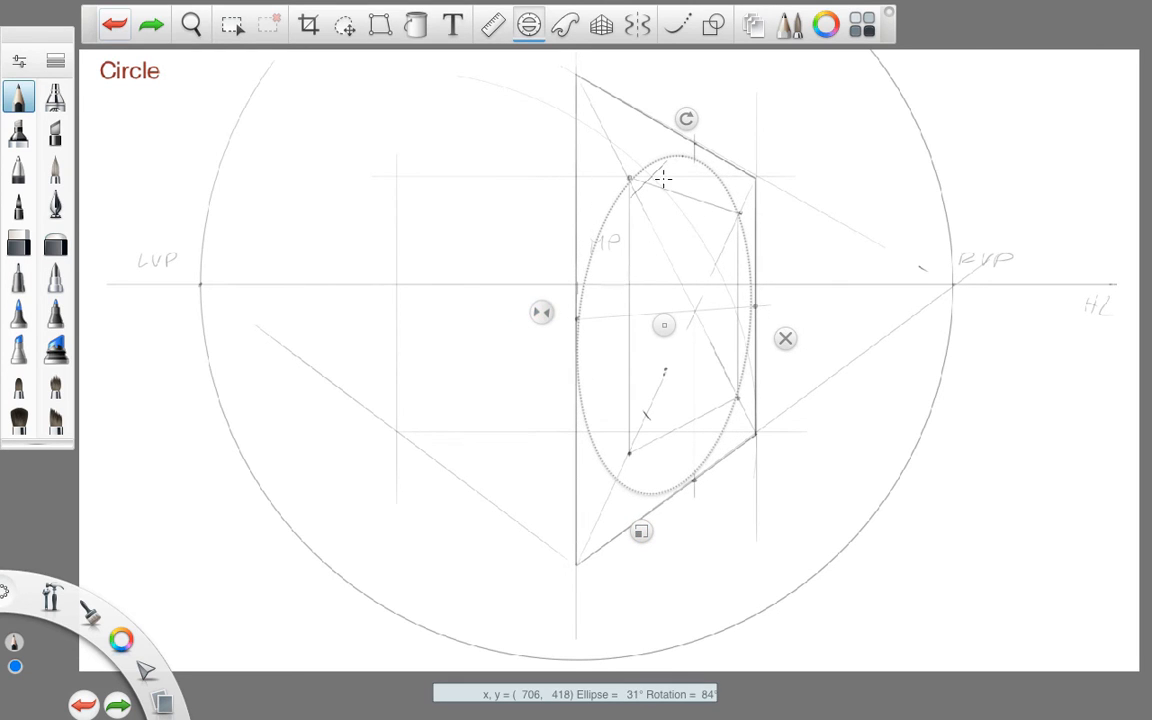
Step: Fine-tune the ellipse guide's size, position and rotation to 86° so it passes through the square's marked tangent points
left_click_drag(664, 325, 665, 316)
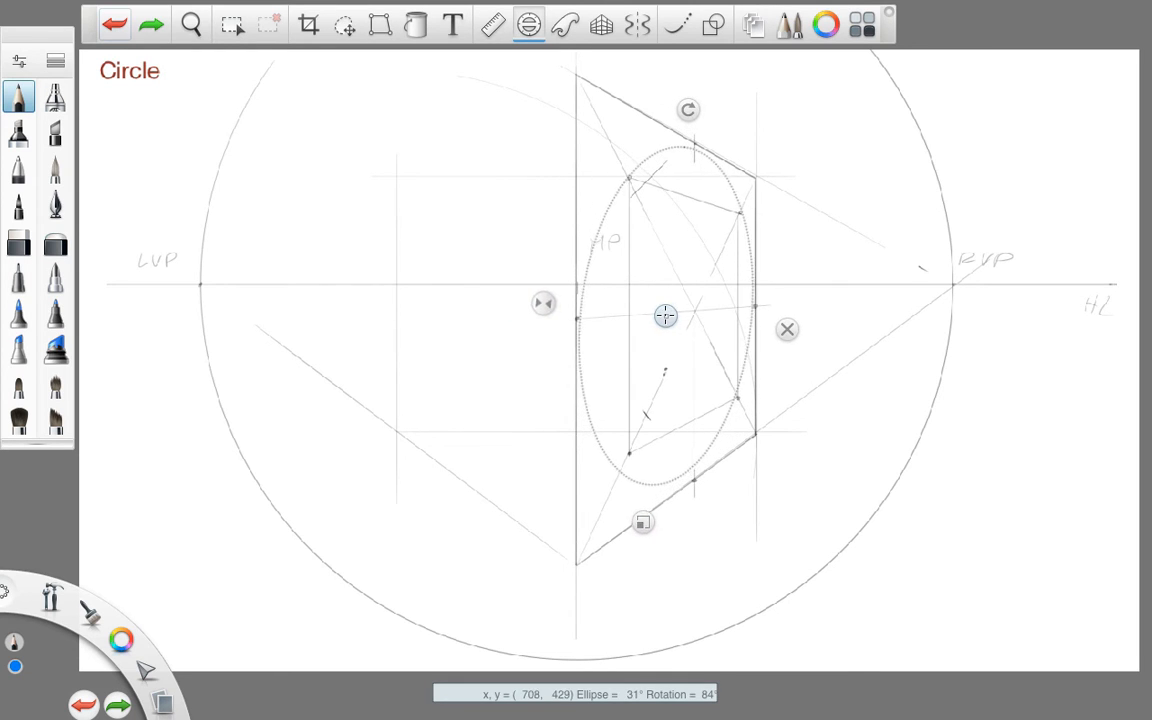
left_click_drag(642, 522, 642, 527)
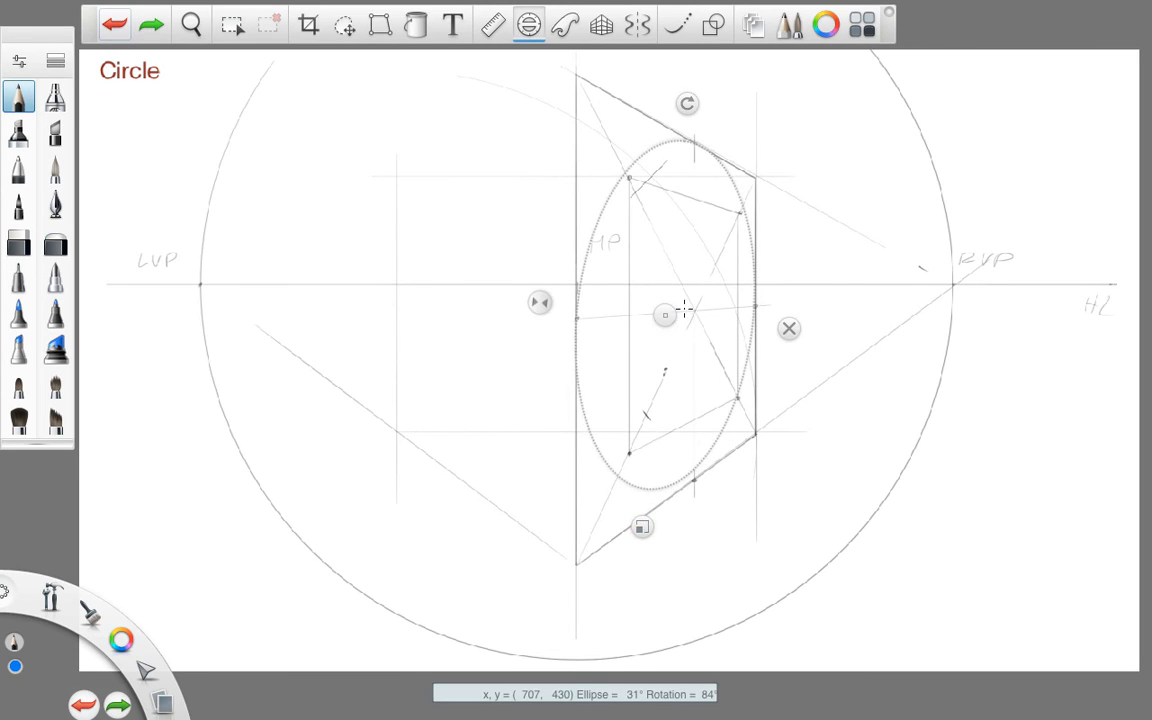
left_click_drag(665, 315, 667, 317)
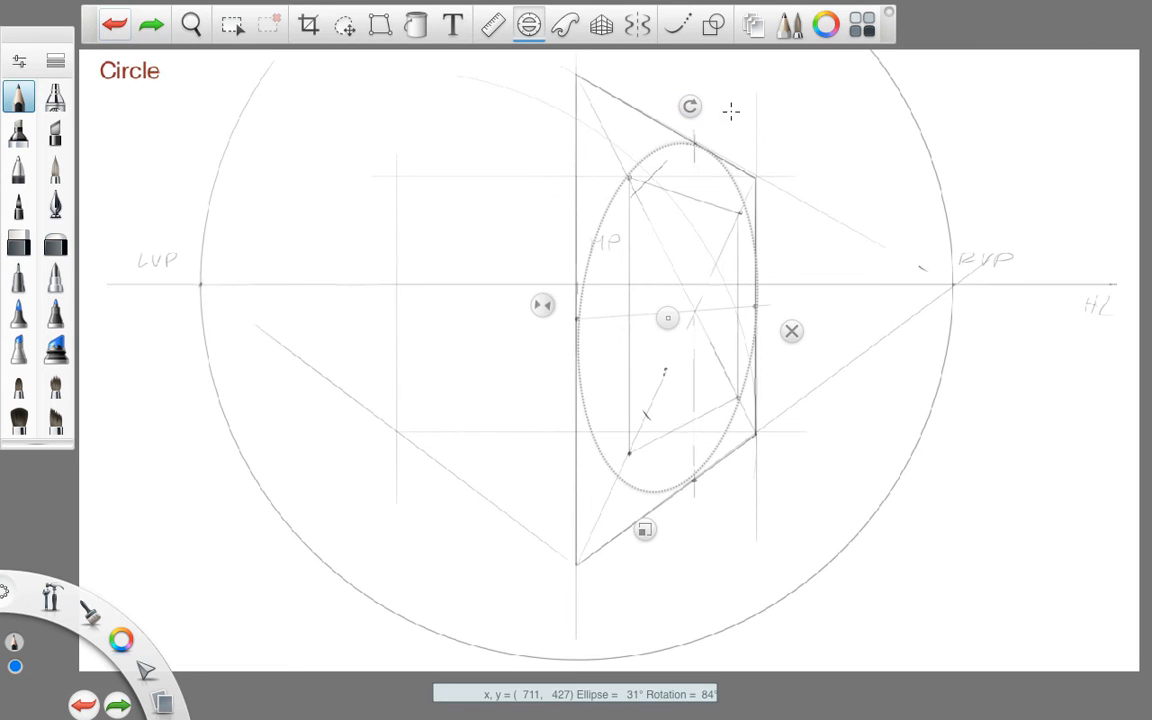
left_click_drag(689, 106, 685, 106)
left_click_drag(668, 318, 663, 321)
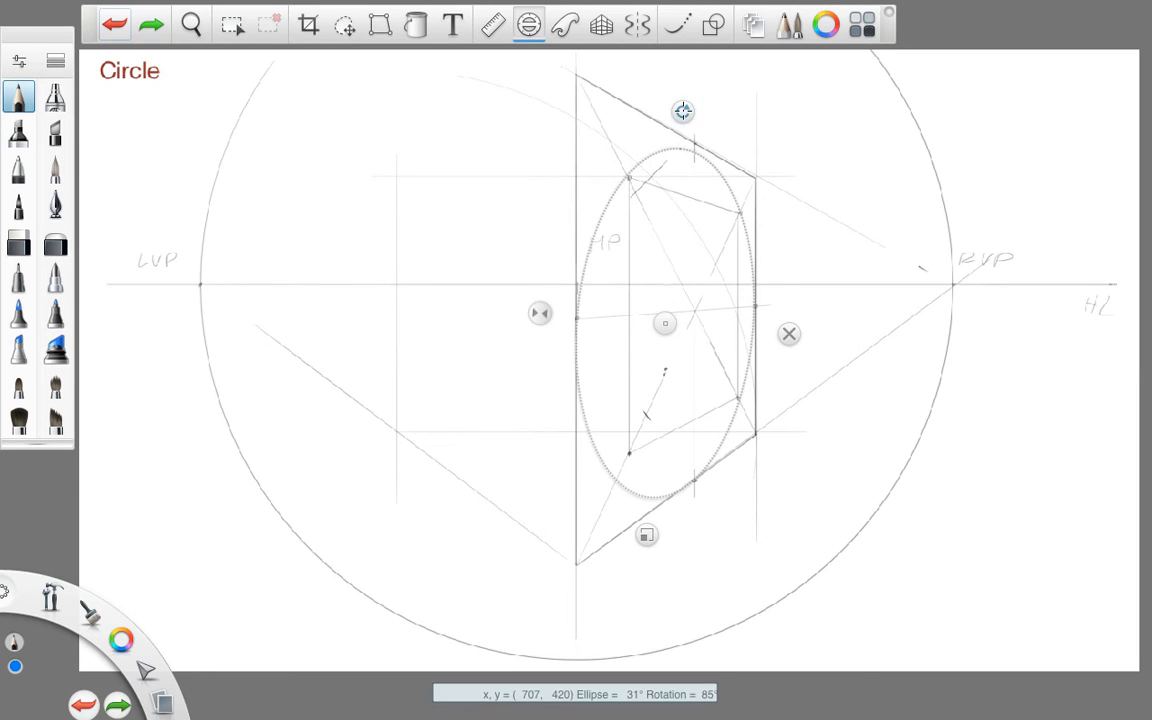
left_click_drag(682, 110, 681, 109)
left_click_drag(664, 323, 665, 318)
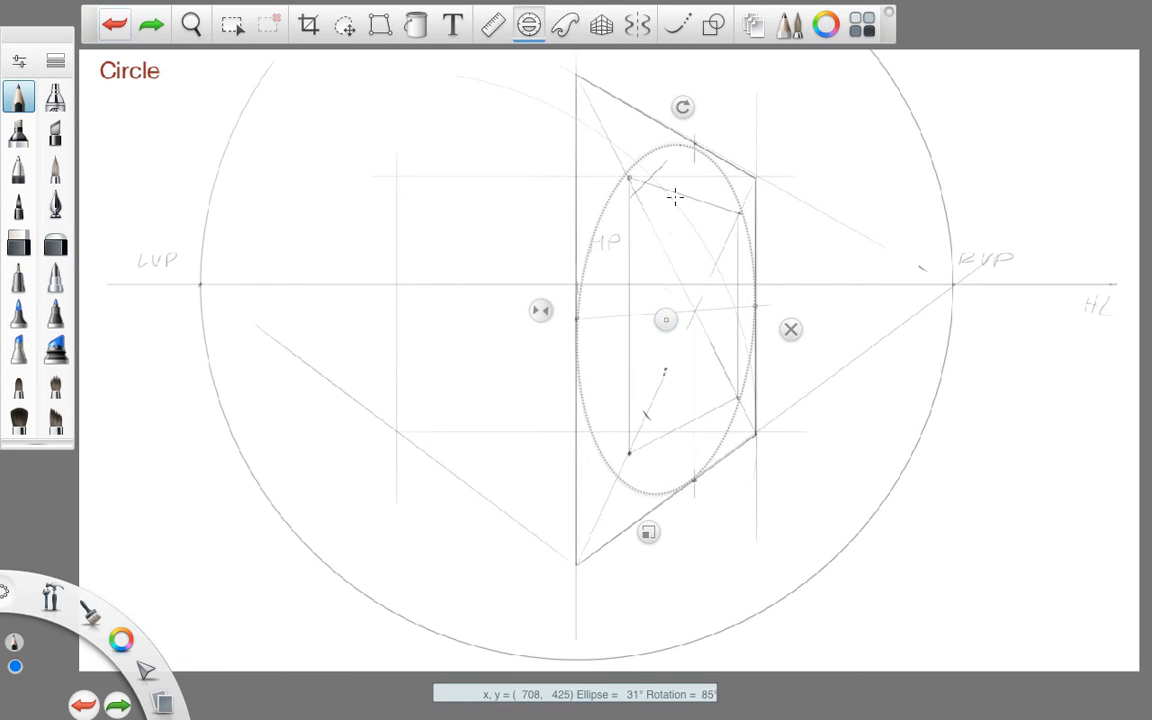
left_click_drag(684, 108, 682, 106)
left_click_drag(666, 319, 667, 318)
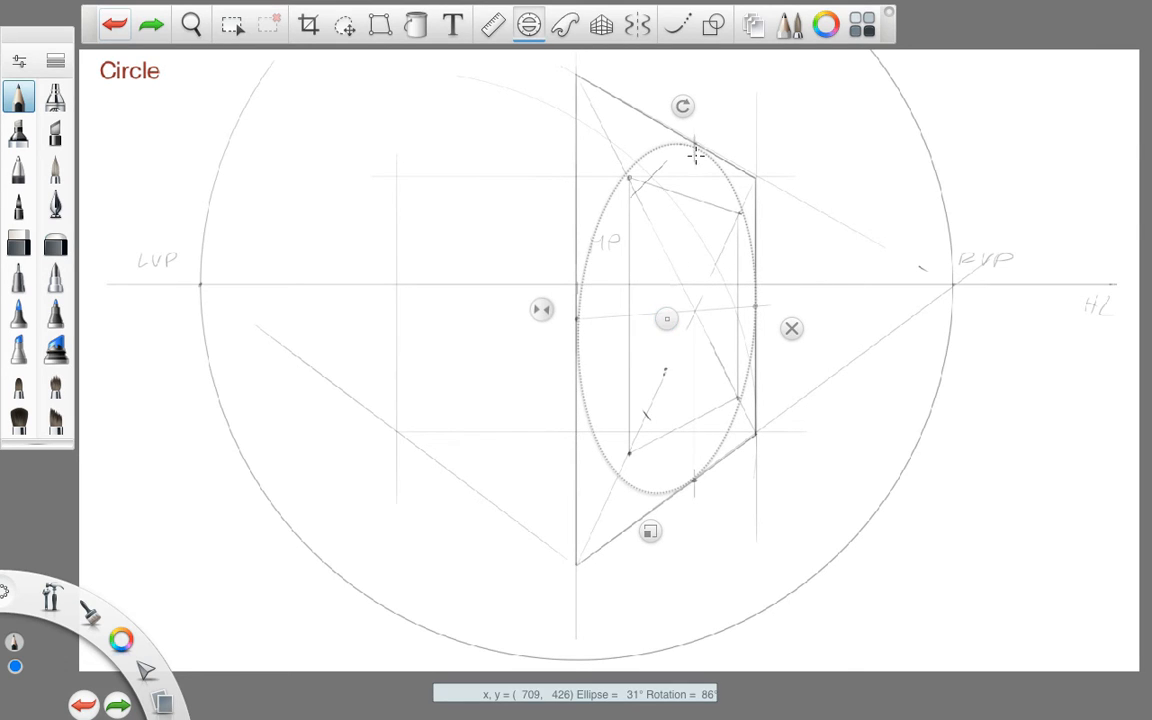
Step: Trace the full blue ellipse through the marked points of the vertical square along the guide, and dismiss the guide
mouse_move(694, 152)
left_mouse_down()
mouse_move(649, 149)
mouse_move(694, 152)
mouse_move(677, 144)
left_mouse_up()
left_click_drag(581, 328, 576, 316)
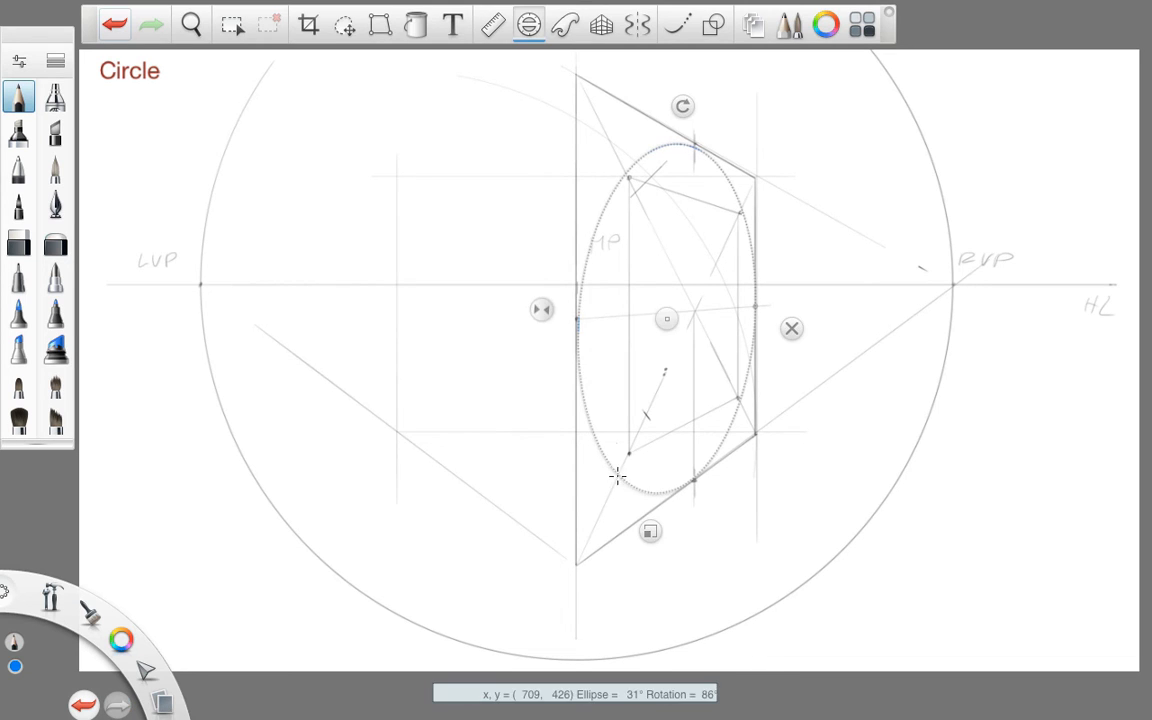
left_click_drag(617, 473, 622, 480)
left_click_drag(695, 477, 694, 480)
left_click_drag(740, 398, 739, 401)
left_click_drag(754, 305, 755, 307)
mouse_move(742, 214)
left_mouse_down()
mouse_move(600, 195)
mouse_move(574, 432)
mouse_move(751, 428)
mouse_move(706, 143)
mouse_move(567, 511)
mouse_move(804, 365)
mouse_move(582, 222)
mouse_move(745, 487)
mouse_move(675, 163)
left_mouse_up()
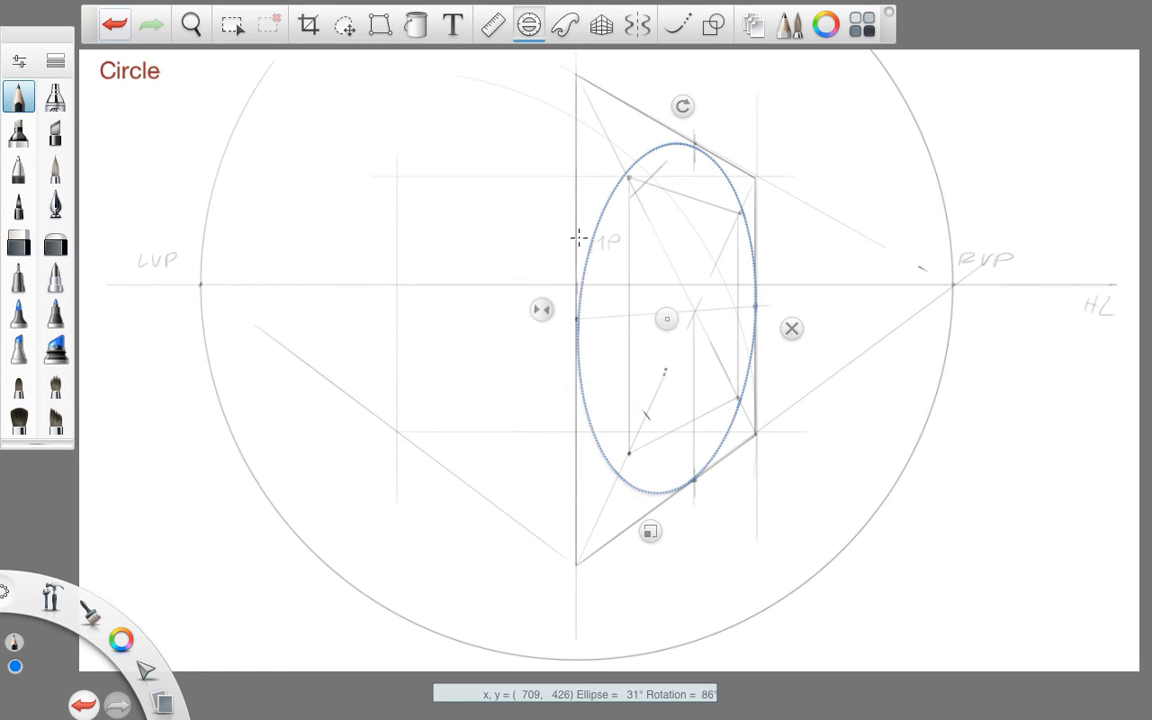
left_click(791, 328)
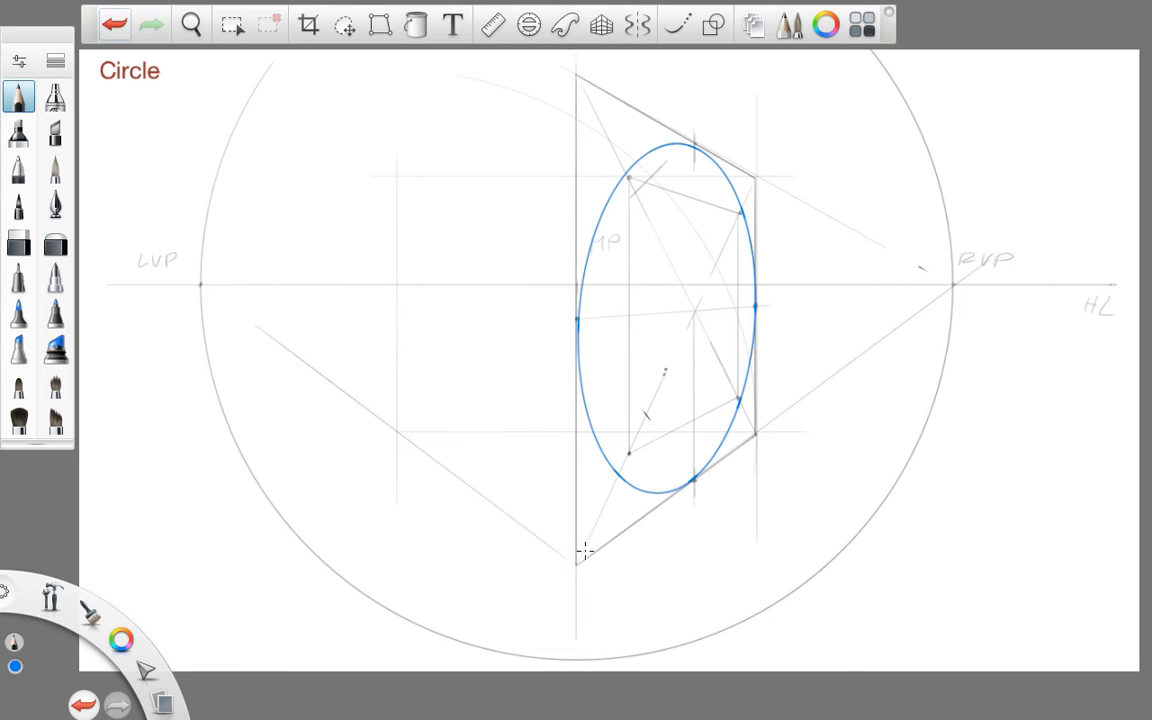
Step: Bring back the ellipse guide and mark the blue ellipse's centre with a dot
left_click(529, 24)
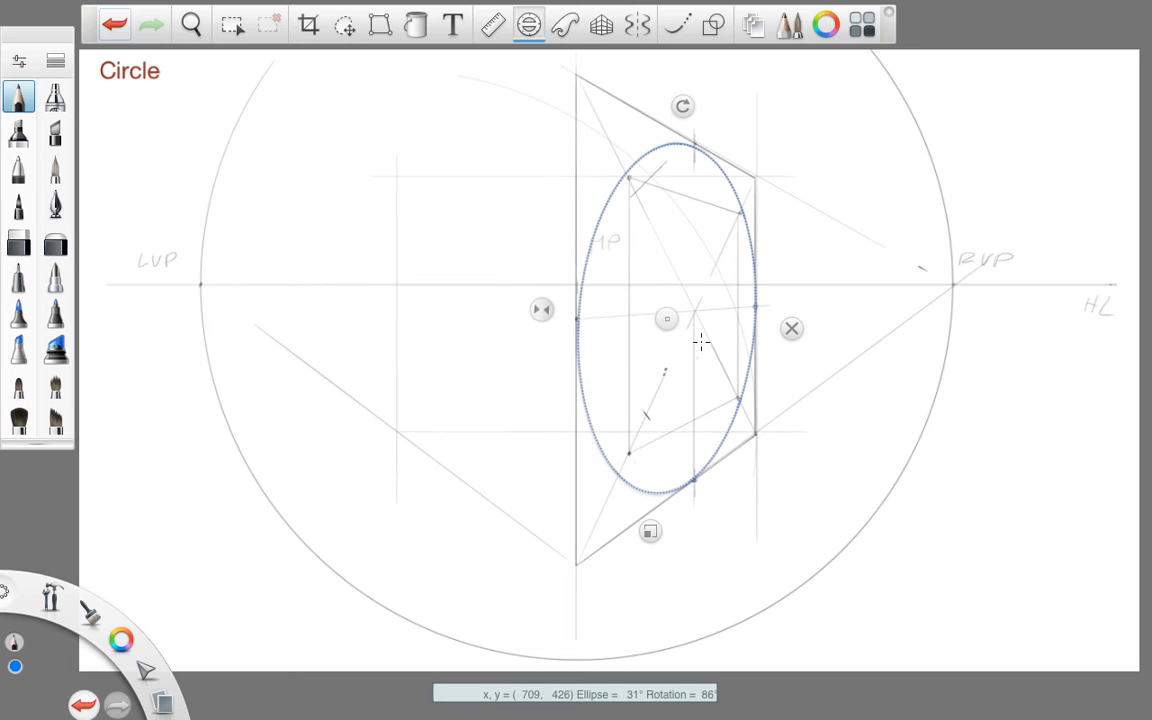
left_click_drag(683, 107, 683, 106)
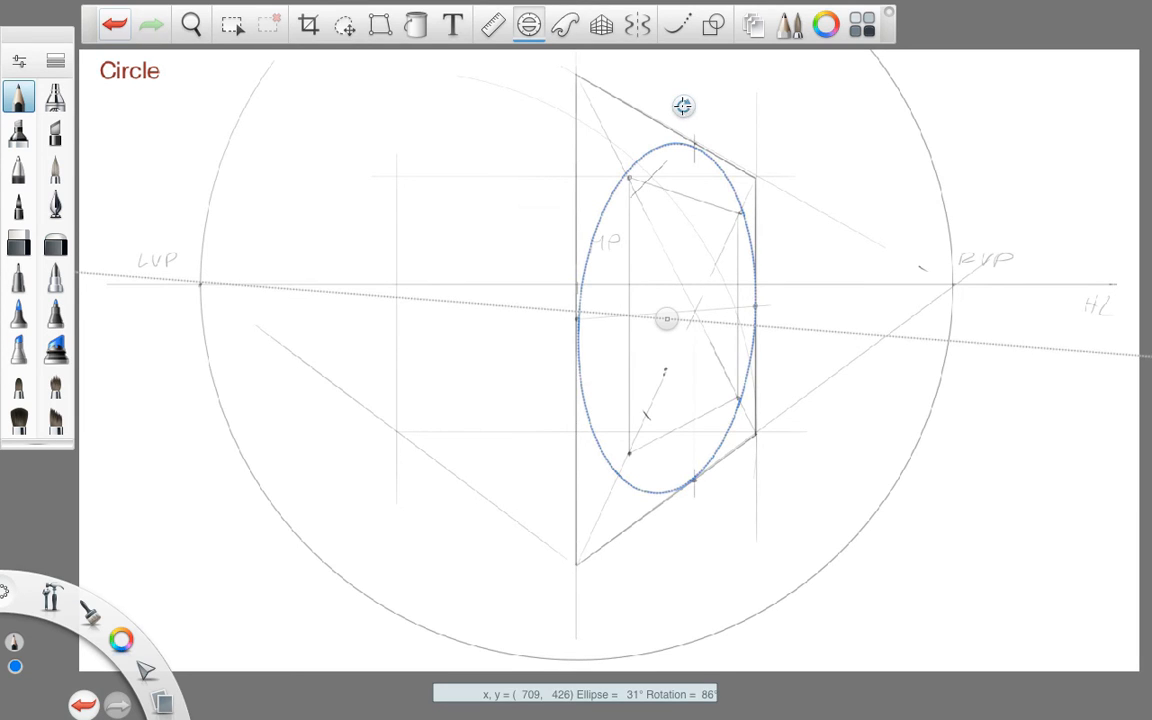
left_click_drag(683, 106, 682, 106)
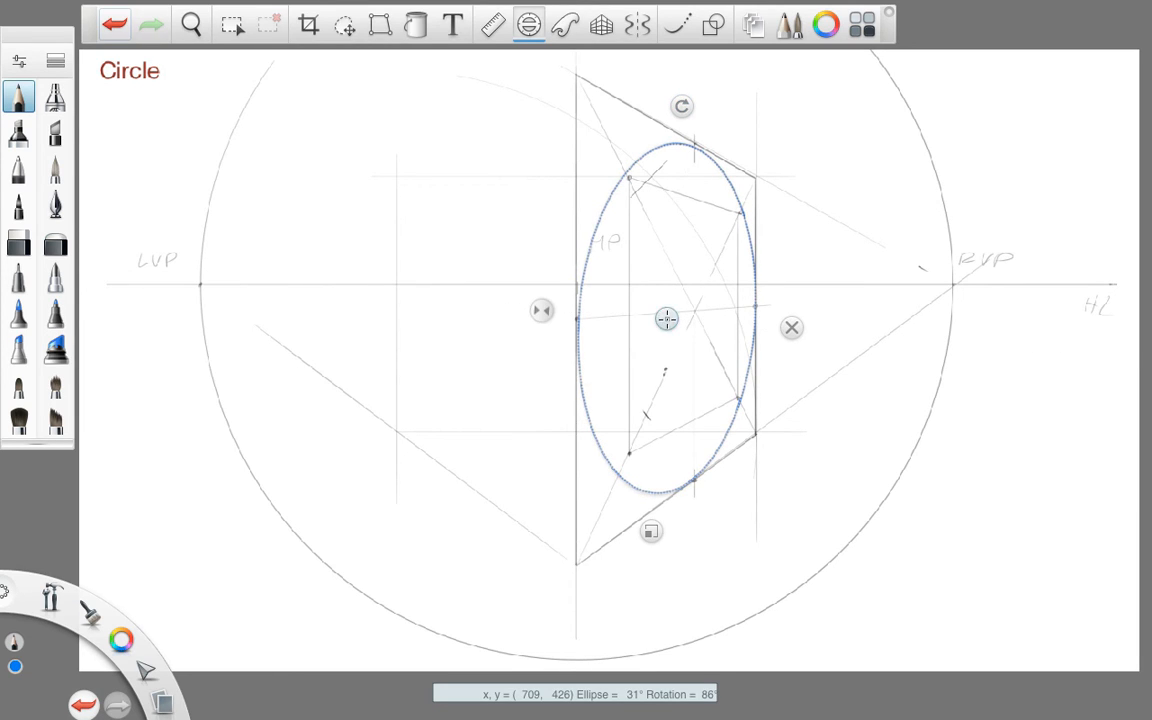
left_click(666, 318)
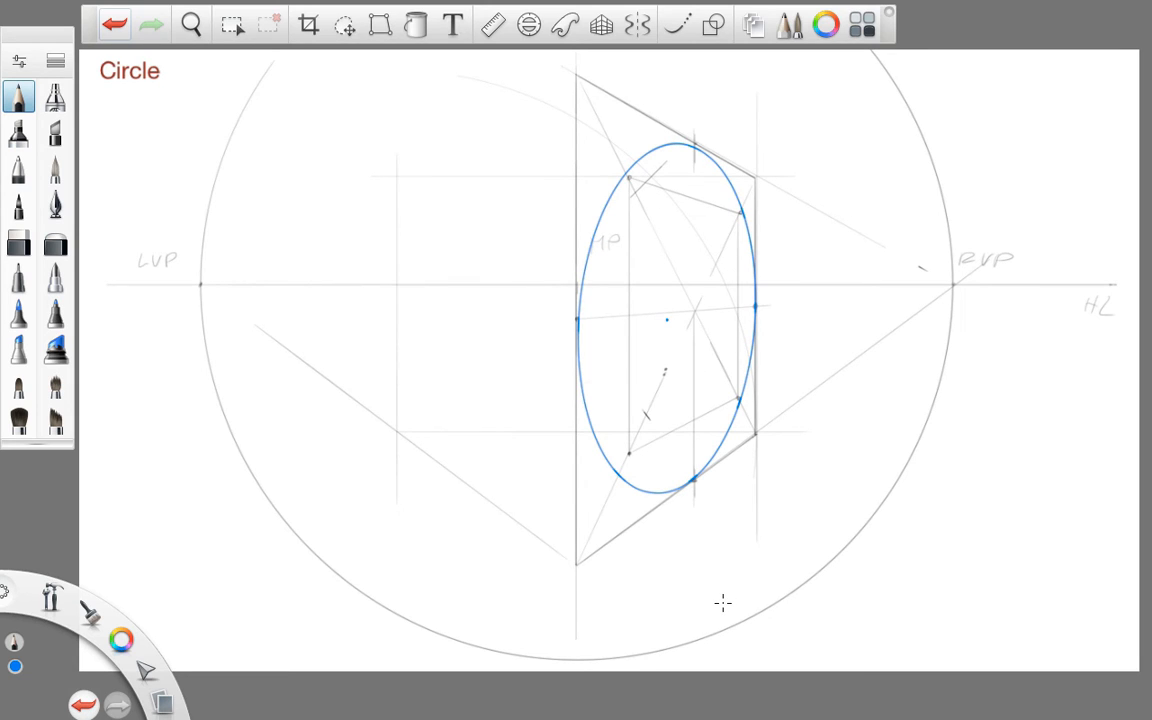
Step: Draw a green ruler line from LVP through the ellipse's centre dot to the ellipse's far side as the minor axis
left_click(493, 25)
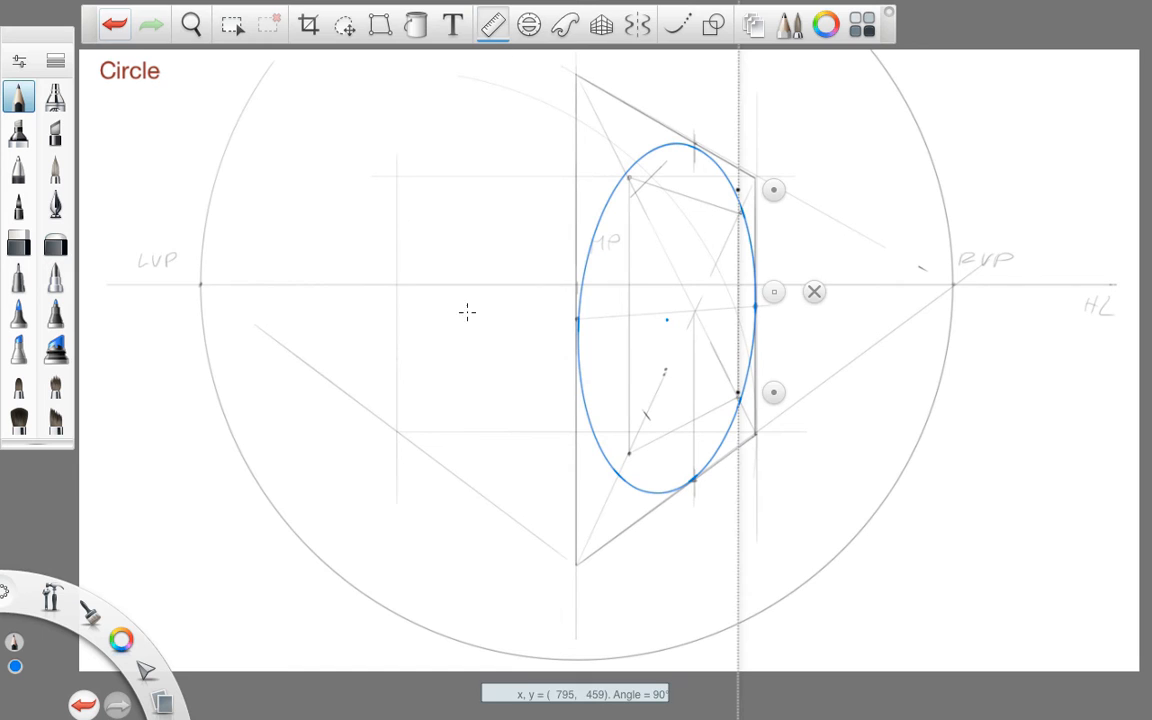
left_click_drag(122, 639, 72, 646)
left_click_drag(774, 190, 237, 286)
left_click_drag(733, 428, 748, 365)
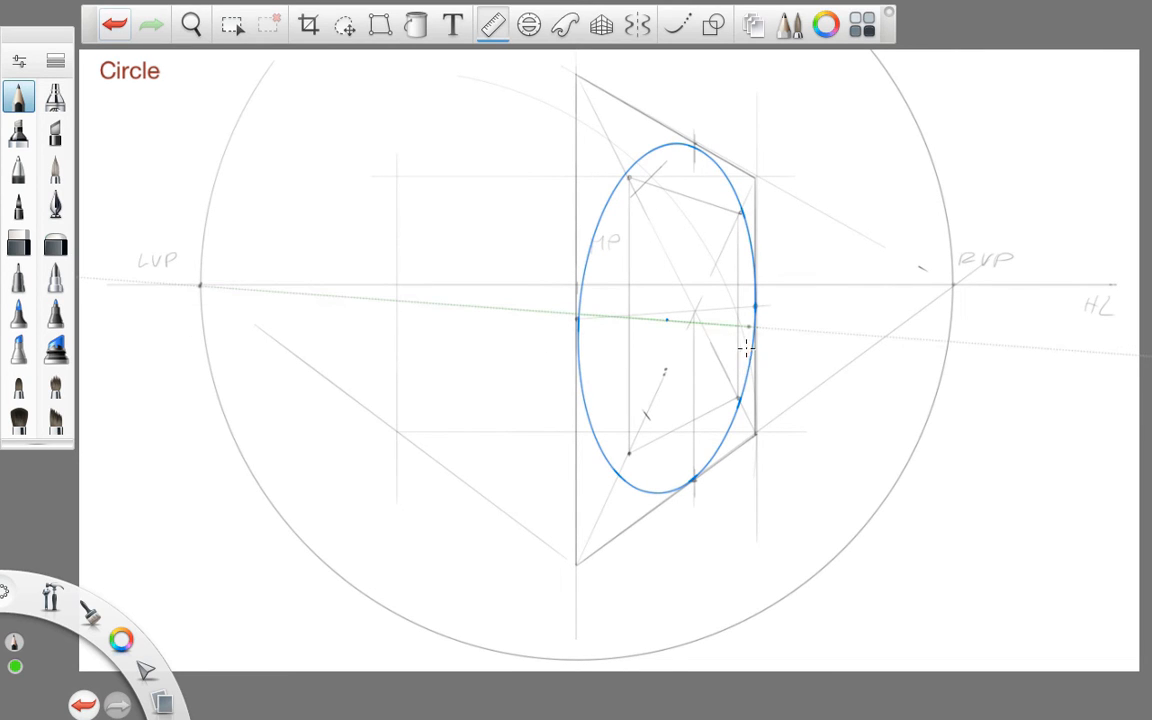
Step: Draw the ellipse's major axis as a red line through its centre with the ruler at 86°, and dismiss the ruler
left_click_drag(121, 640, 90, 607)
left_click_drag(200, 332, 736, 466)
left_click_drag(781, 378, 712, 345)
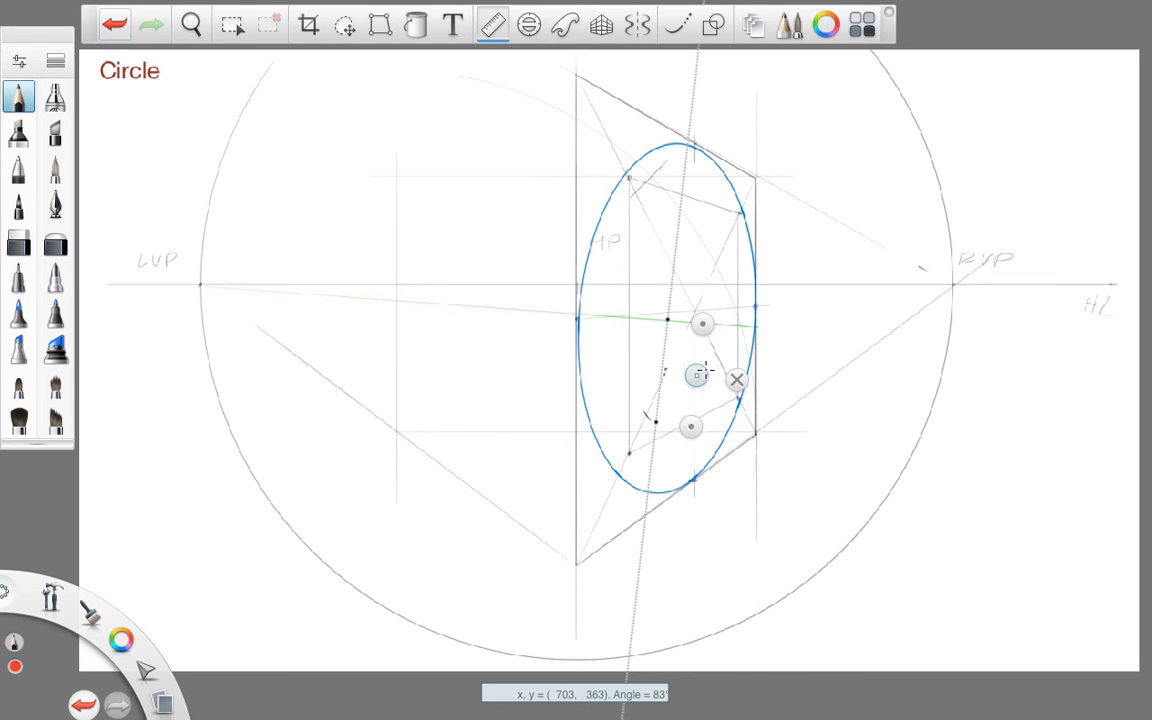
left_click_drag(690, 476, 693, 495)
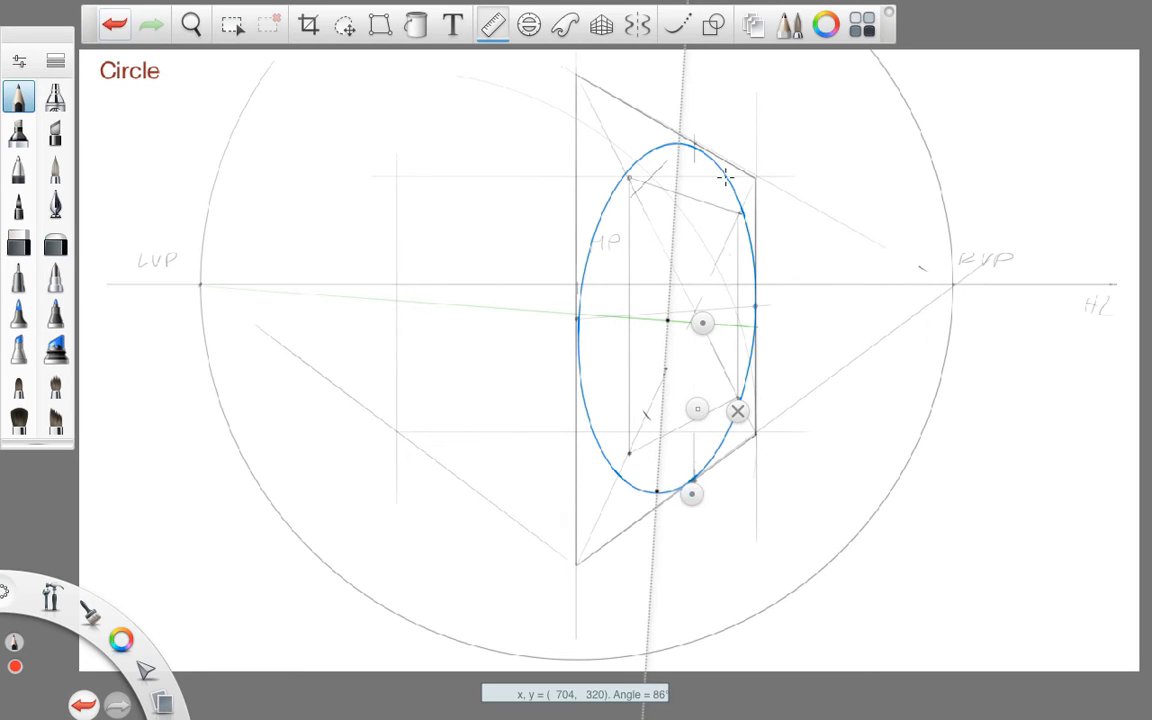
mouse_move(685, 148)
left_mouse_down()
mouse_move(661, 471)
mouse_move(687, 339)
mouse_move(694, 149)
mouse_move(711, 150)
left_mouse_up()
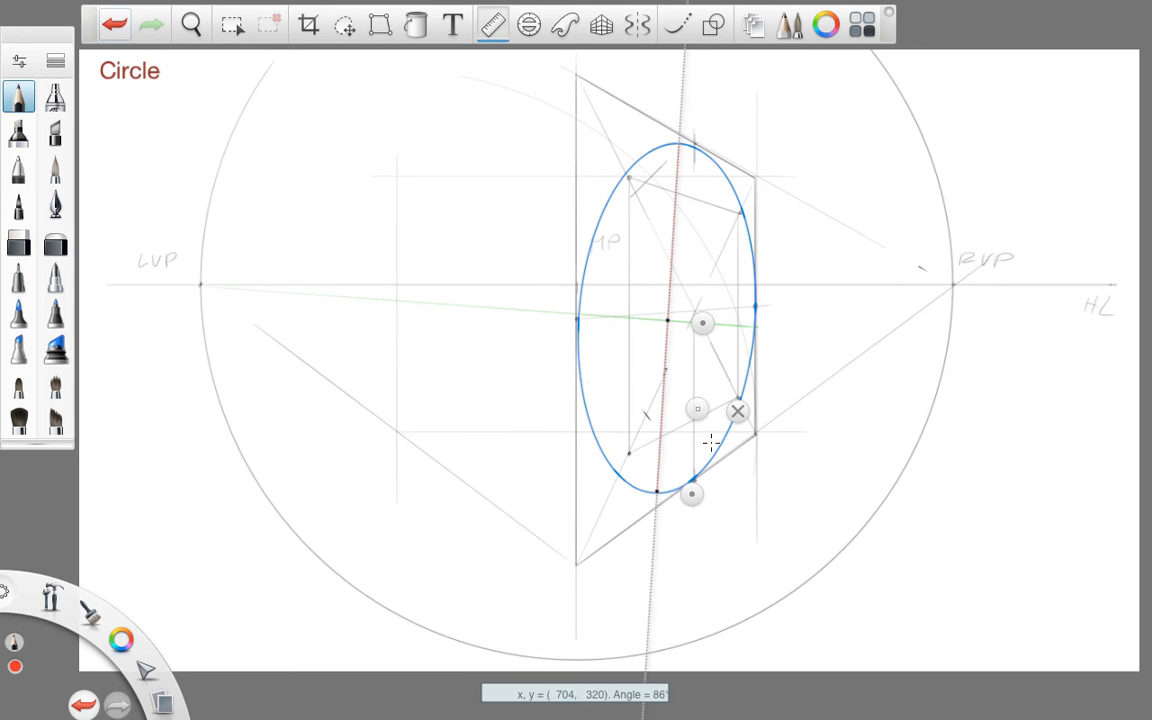
left_click(740, 410)
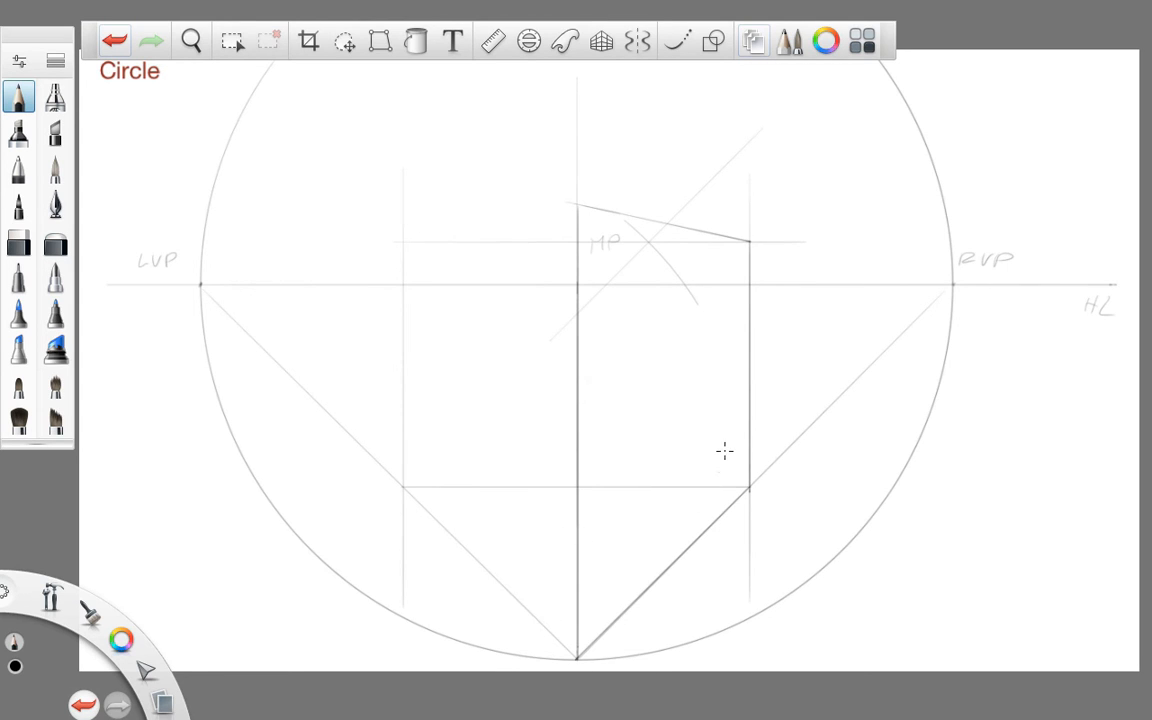
Step: Draw the two corner-to-corner diagonals of the new vertical square with the ruler
left_click(500, 43)
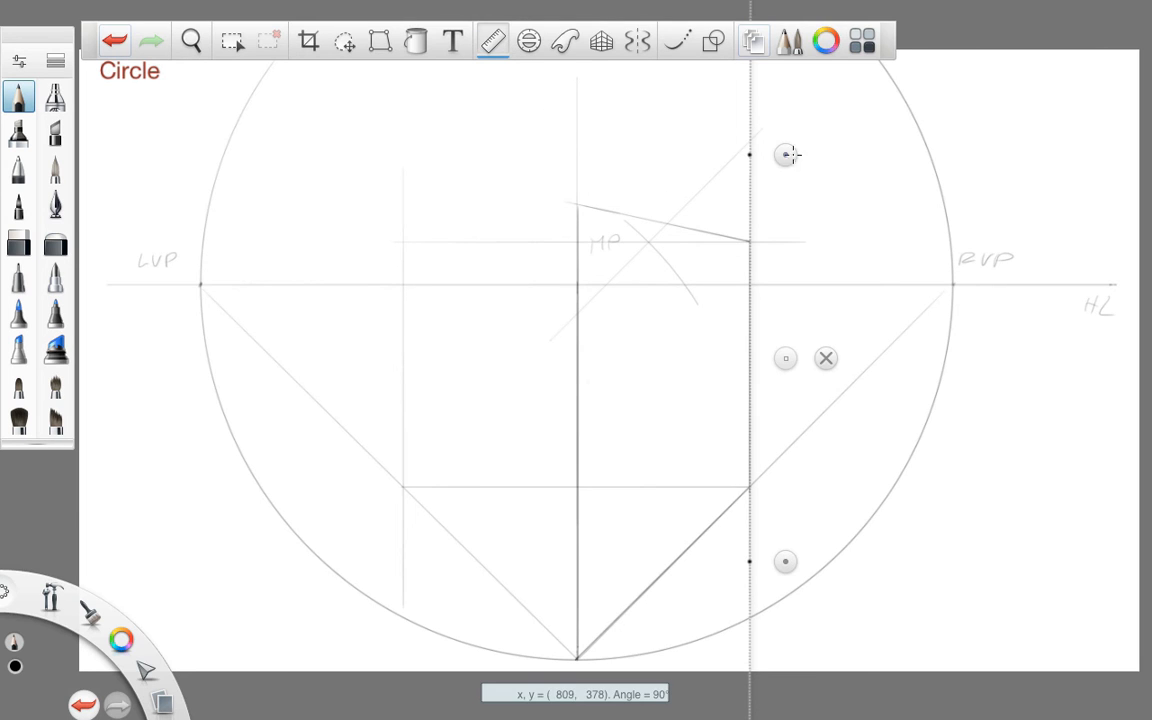
left_click_drag(787, 155, 784, 241)
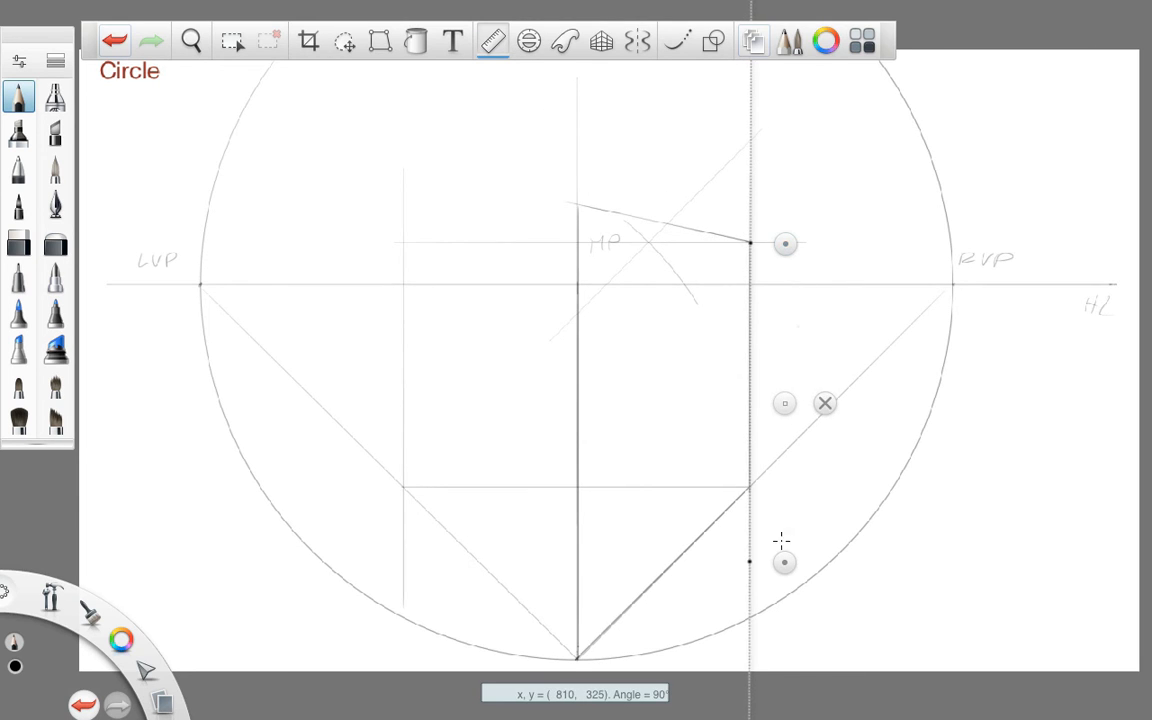
left_click_drag(784, 562, 617, 660)
left_click_drag(616, 659, 615, 659)
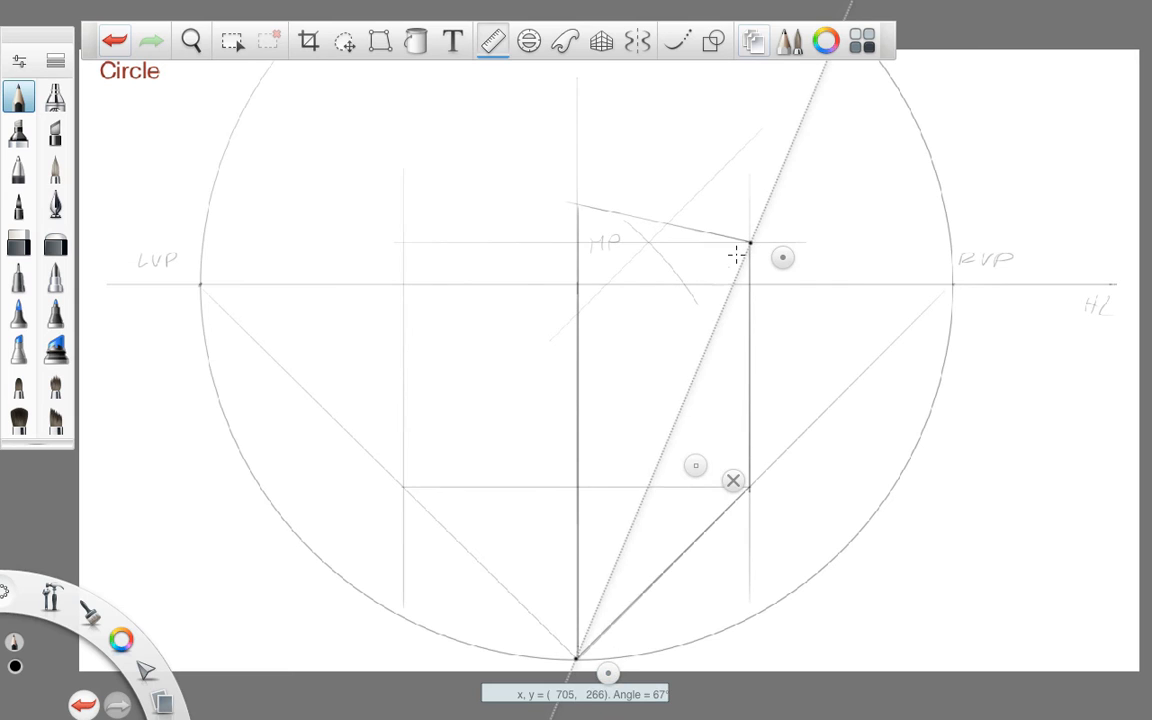
left_click_drag(783, 259, 611, 208)
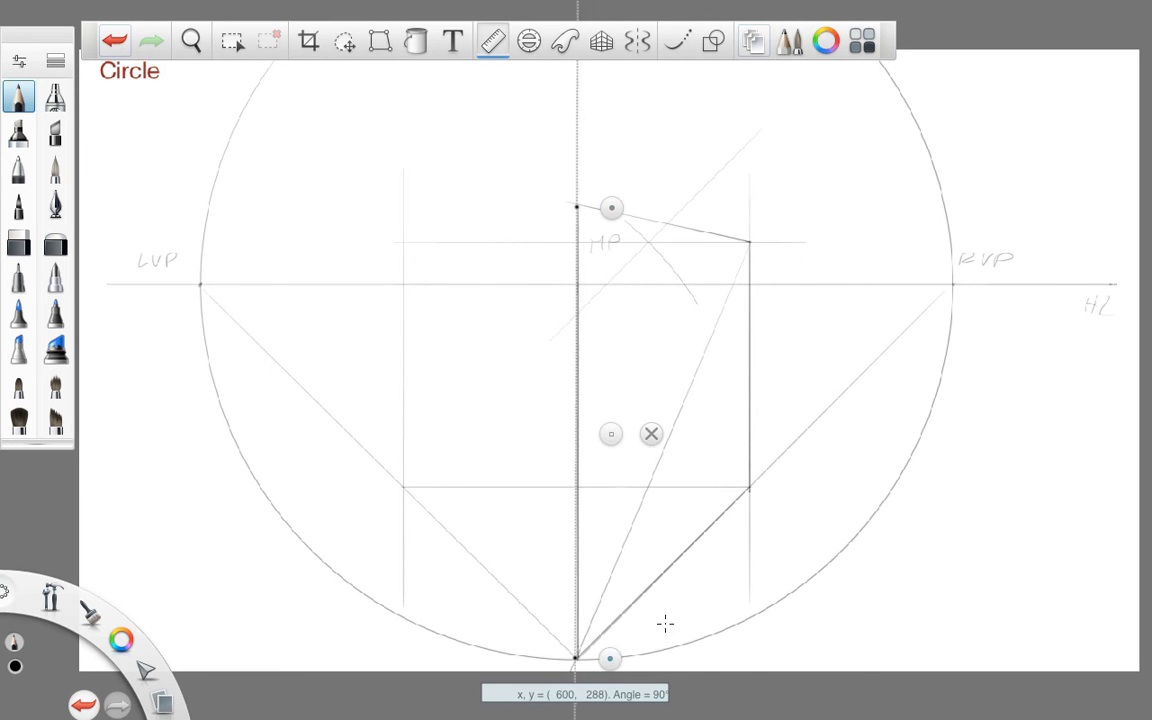
left_click_drag(663, 622, 786, 489)
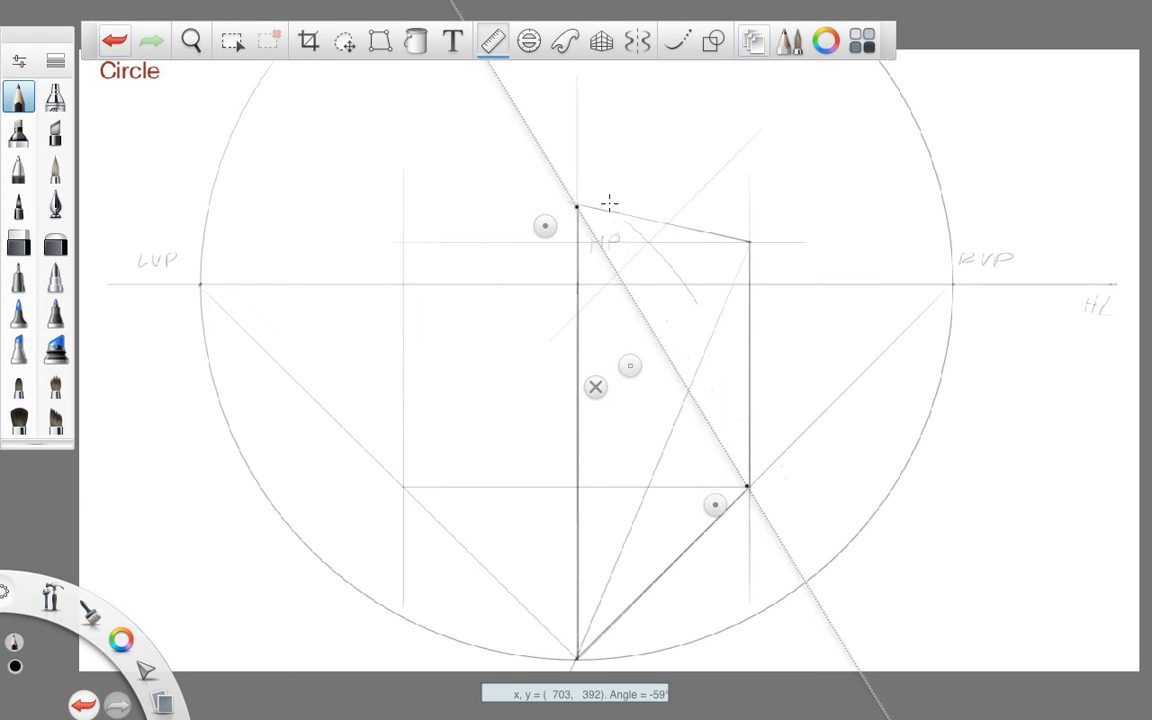
Step: Align the ruler vertically through the diagonals' intersection and mark the midpoints of the square's upper and lower receding edges
left_click_drag(540, 222, 708, 242)
left_click_drag(776, 363, 722, 370)
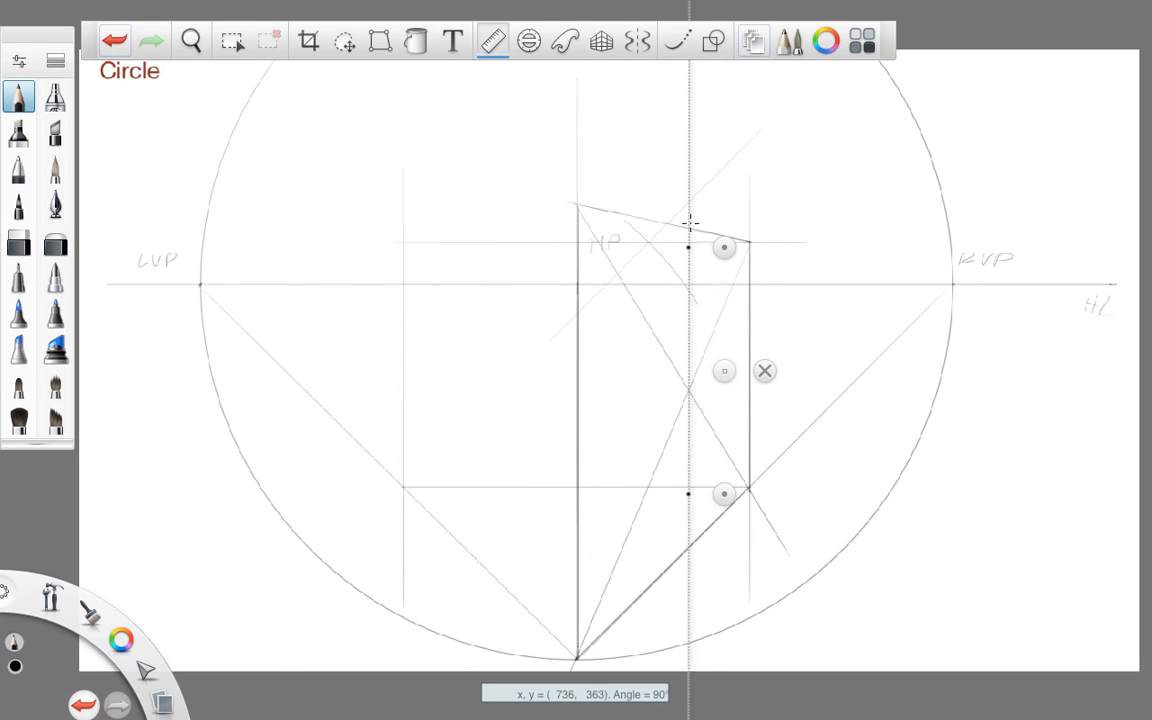
left_click_drag(688, 229, 688, 234)
left_click_drag(689, 540, 690, 551)
Step: Align the ruler from RVP through the diagonals' intersection and mark the midpoints of the square's two vertical sides
left_click_drag(716, 262, 985, 293)
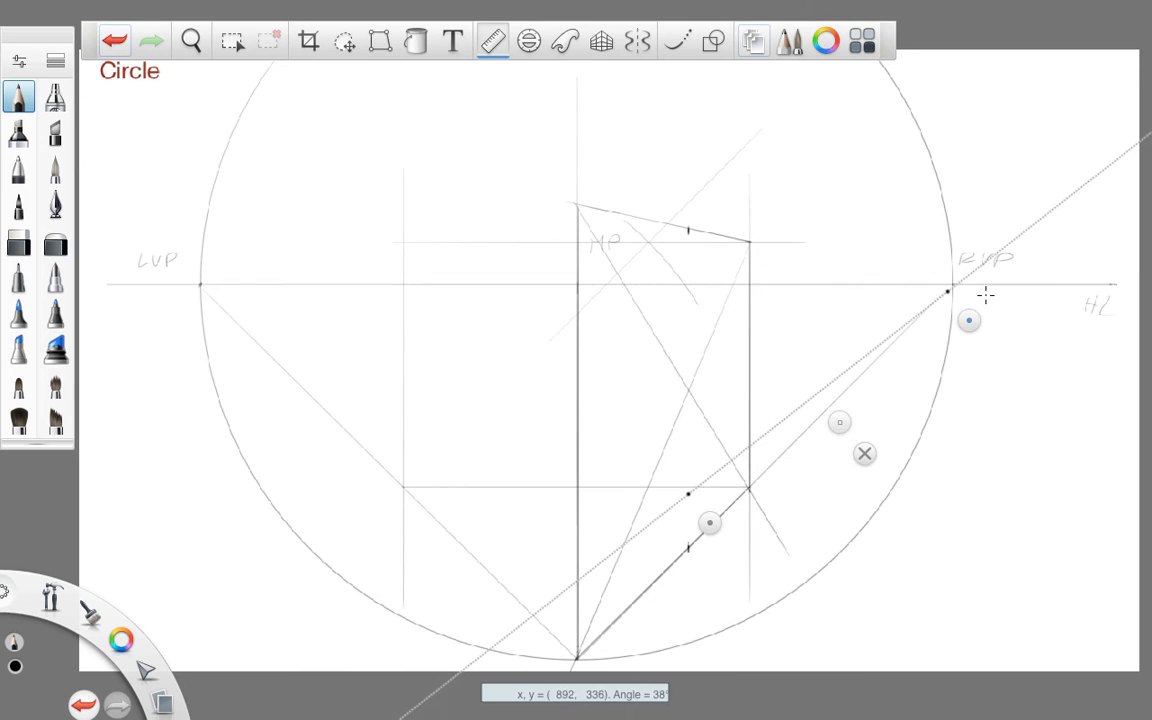
left_click_drag(709, 522, 620, 459)
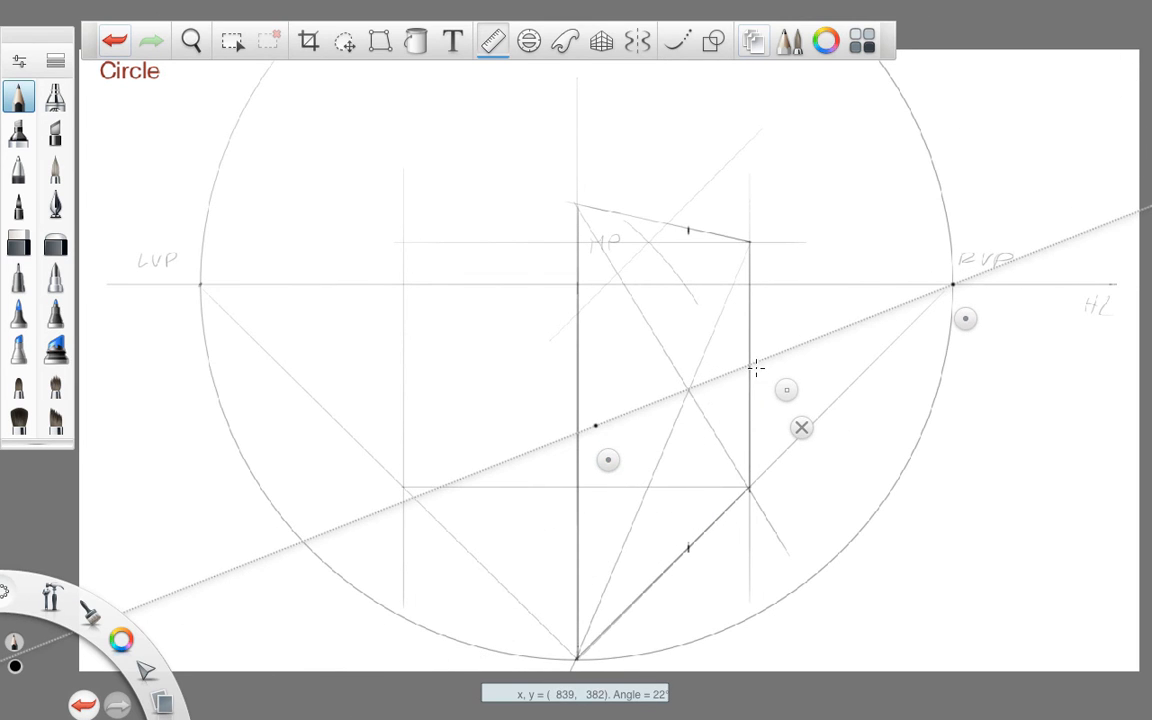
left_click_drag(753, 364, 745, 367)
left_click_drag(578, 432, 576, 434)
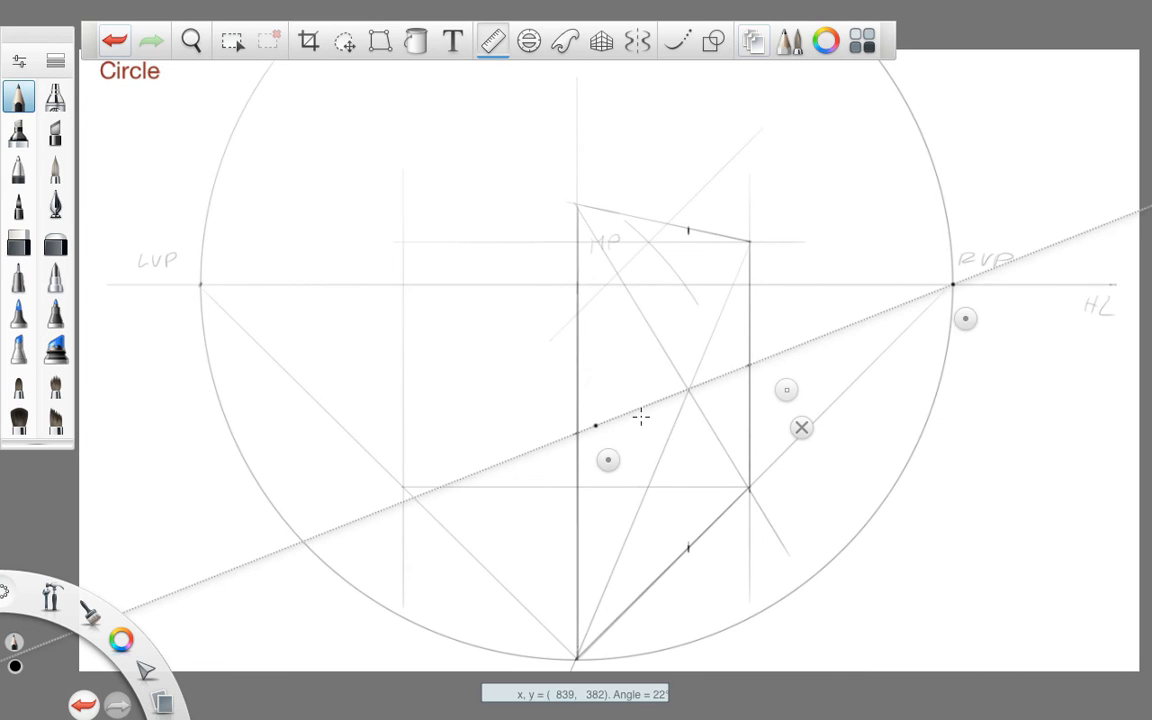
Step: Draw a vertical line with the ruler from the diagonals' intersection down to the midpoint of the square's lower receding edge
left_click_drag(961, 319, 628, 274)
left_click_drag(558, 351, 650, 436)
mouse_move(689, 395)
left_mouse_down()
mouse_move(675, 546)
mouse_move(684, 533)
left_mouse_up()
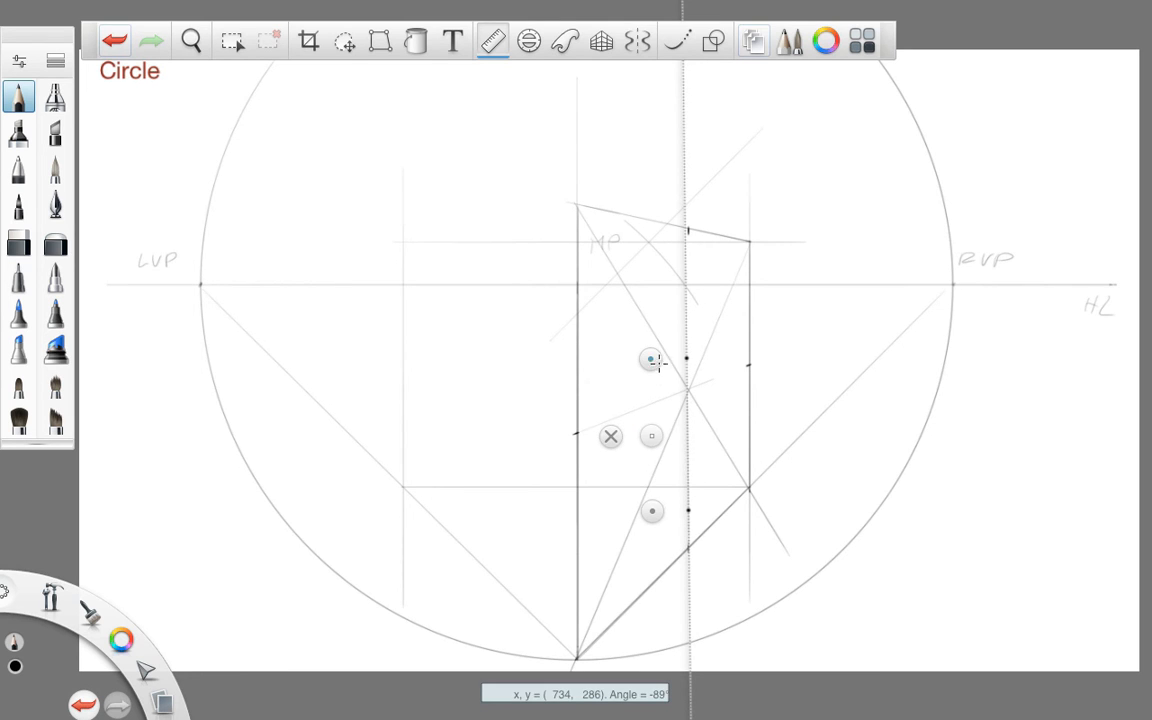
Step: Align the ruler through the midpoints of the near vertical side and lower edge, mark its diagonal crossing and the tangent point, and dismiss the ruler
left_click_drag(652, 359, 577, 455)
left_click_drag(667, 540, 668, 572)
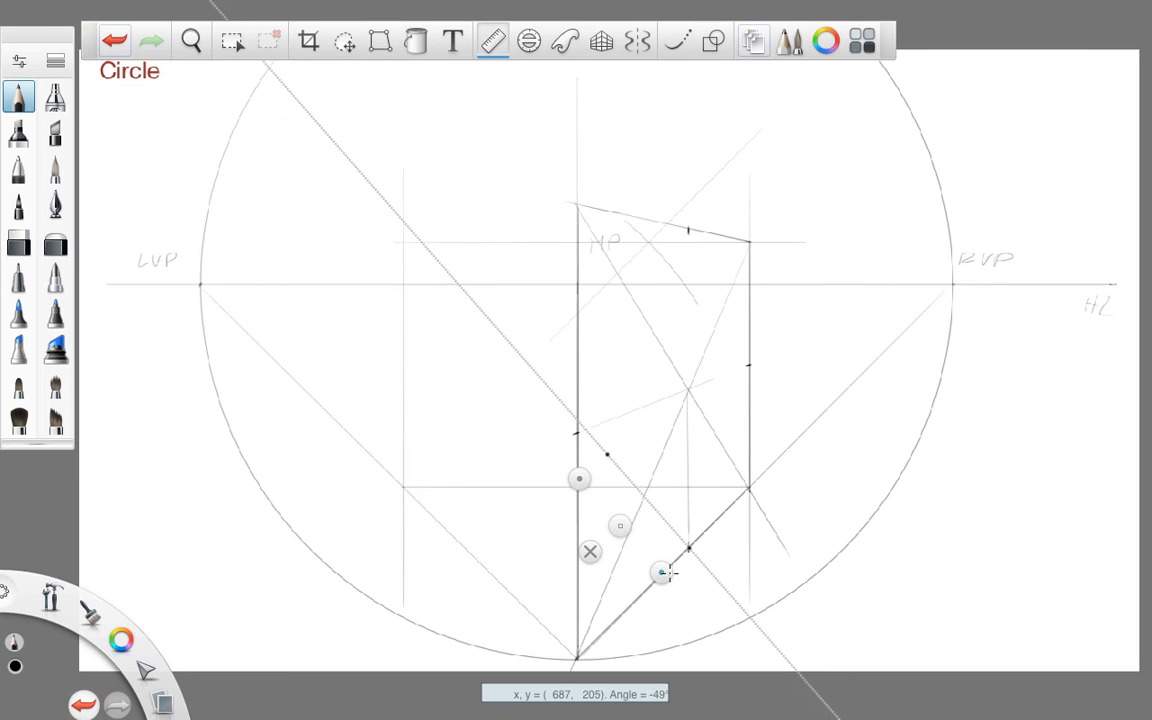
left_click(643, 496)
left_click(590, 551)
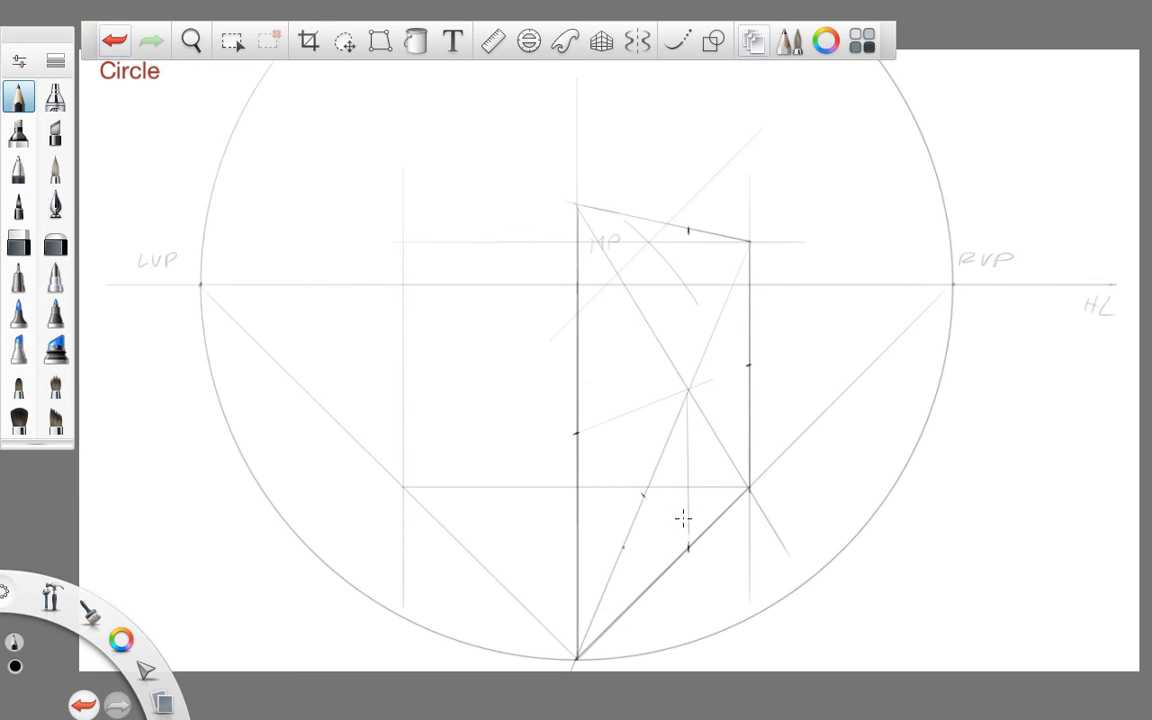
Step: Draw a line with the ruler from the tangent point on the lower half of the rising diagonal to RVP
left_click(493, 41)
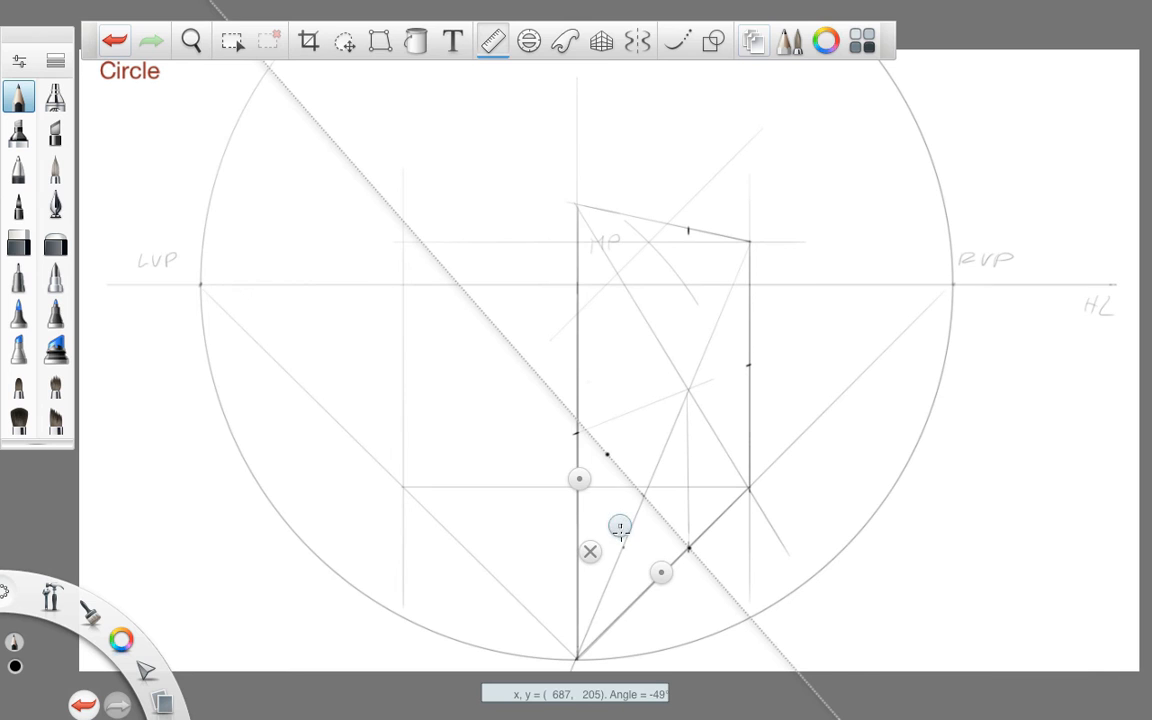
left_click_drag(578, 479, 949, 325)
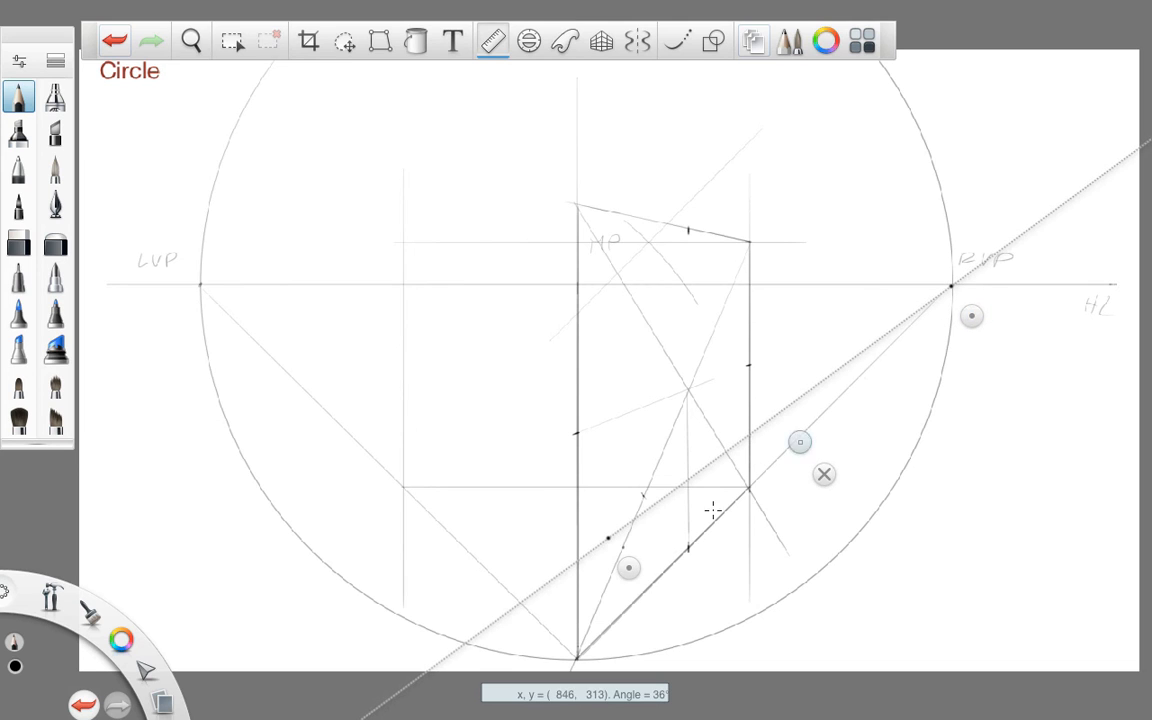
left_click_drag(627, 566, 645, 574)
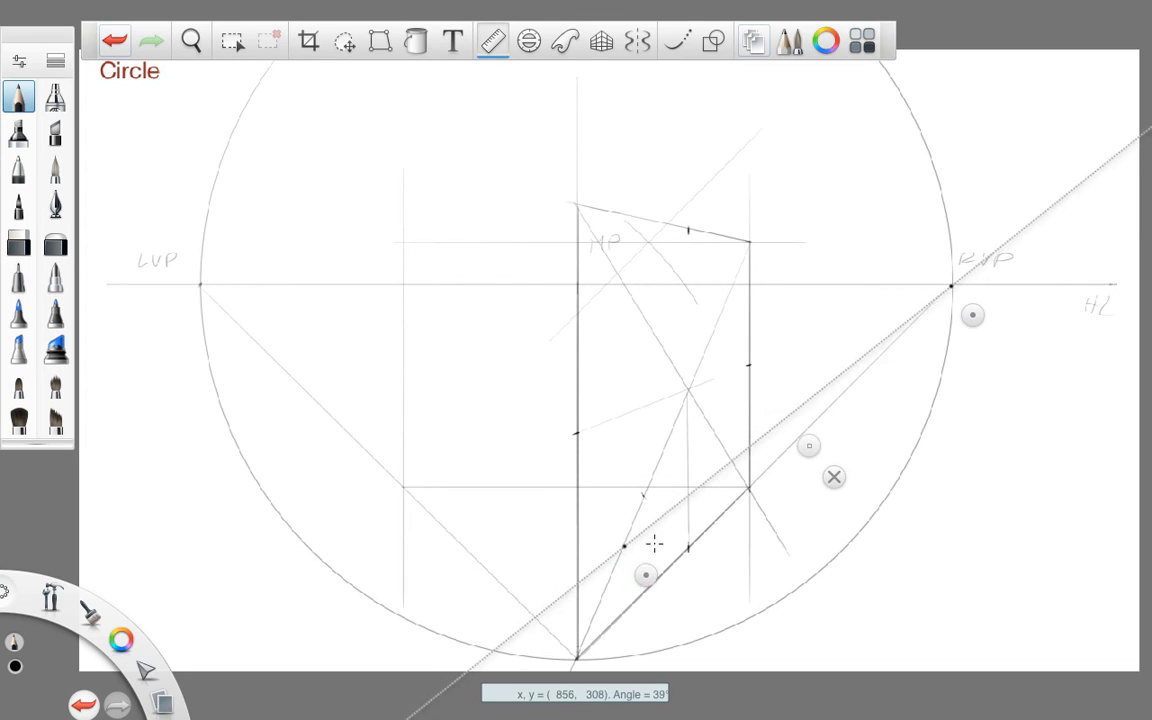
left_click_drag(664, 513, 981, 264)
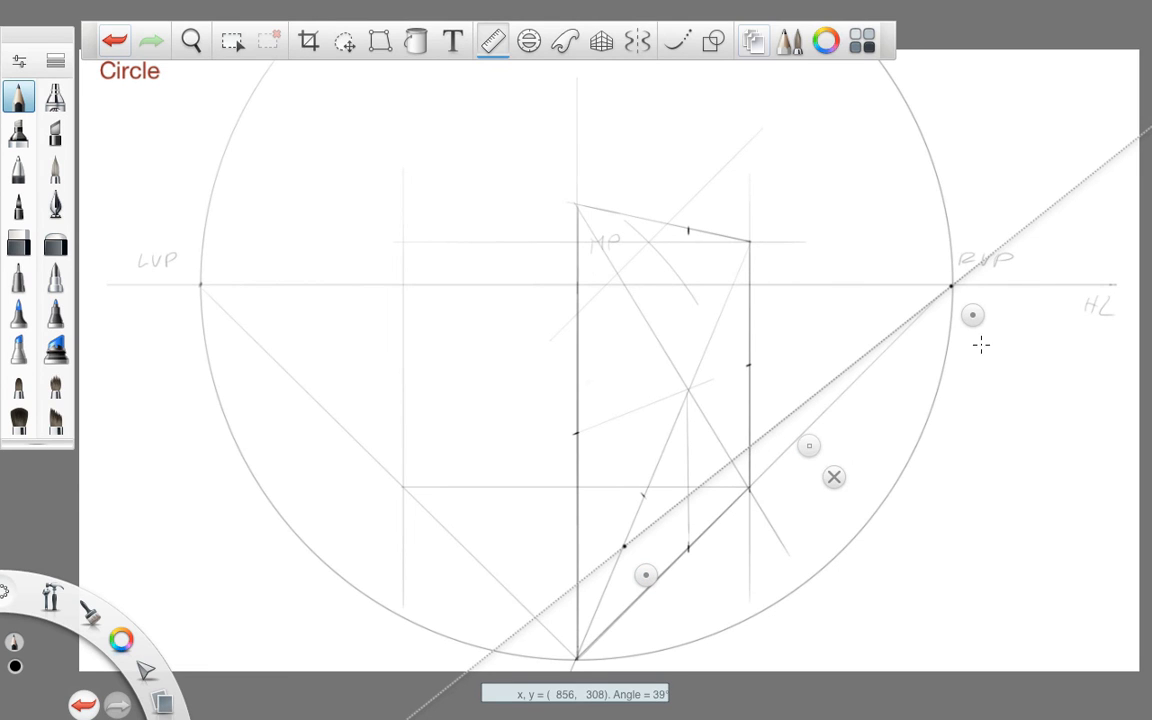
Step: Set the ruler to 90° through the tangent point and draw a vertical line up to the other diagonal
left_click_drag(973, 315, 643, 321)
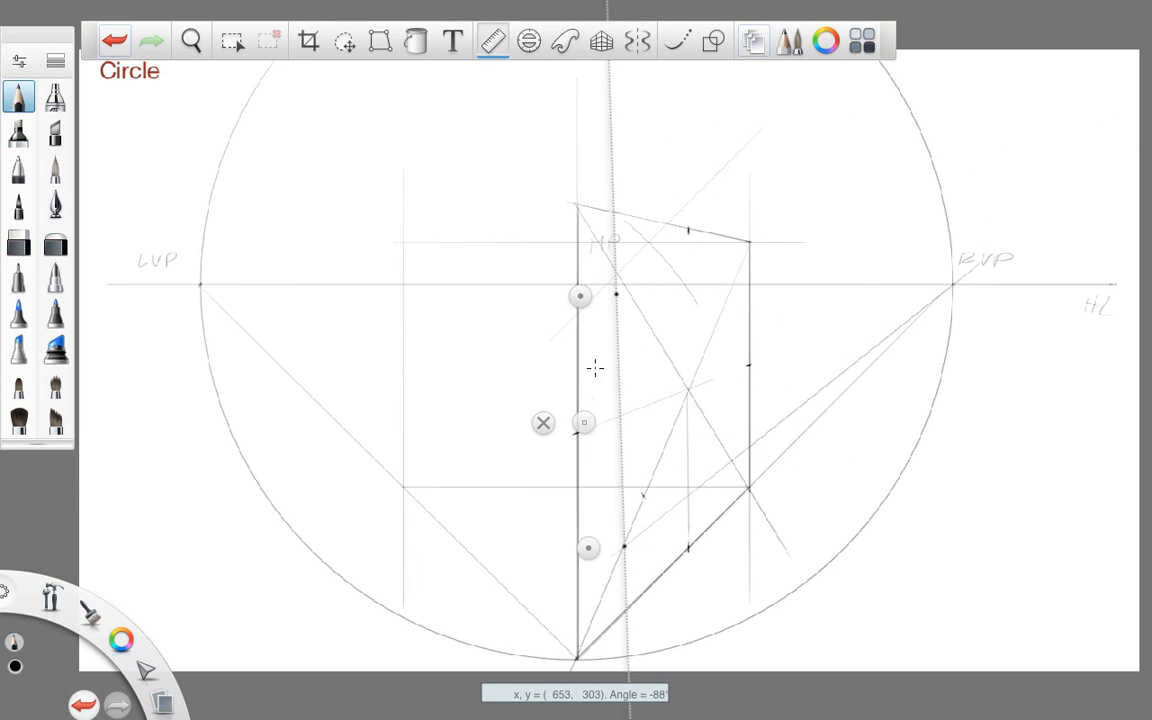
left_click(582, 297)
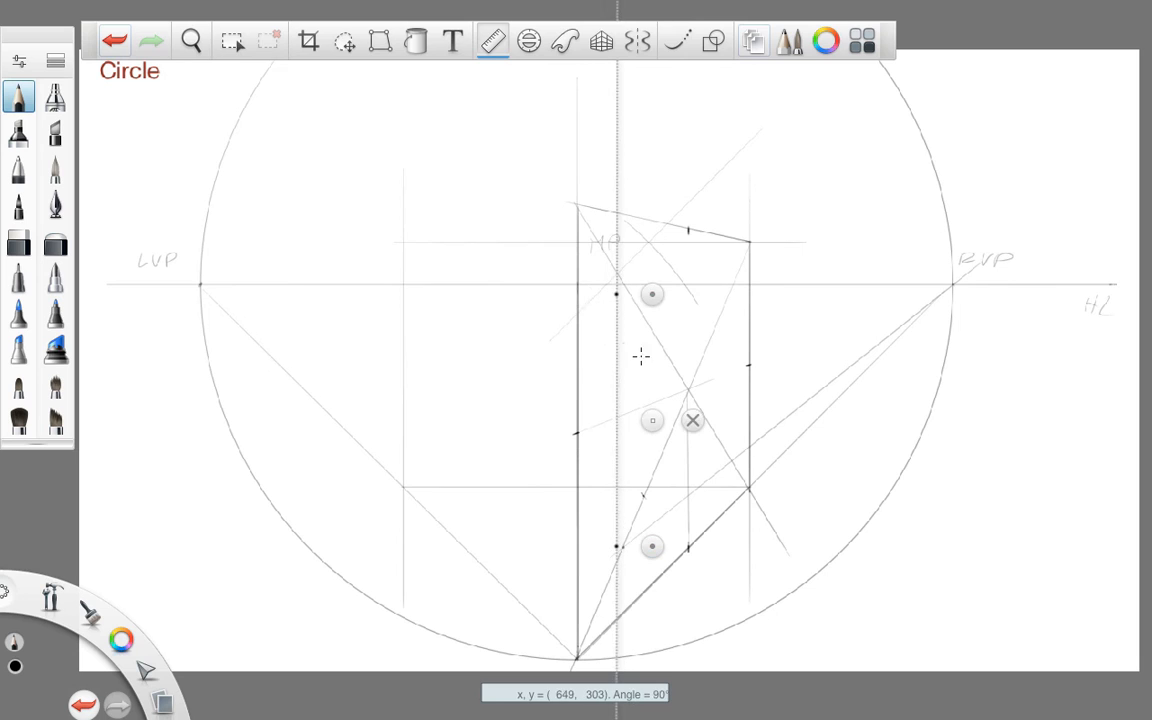
left_click_drag(651, 420, 660, 420)
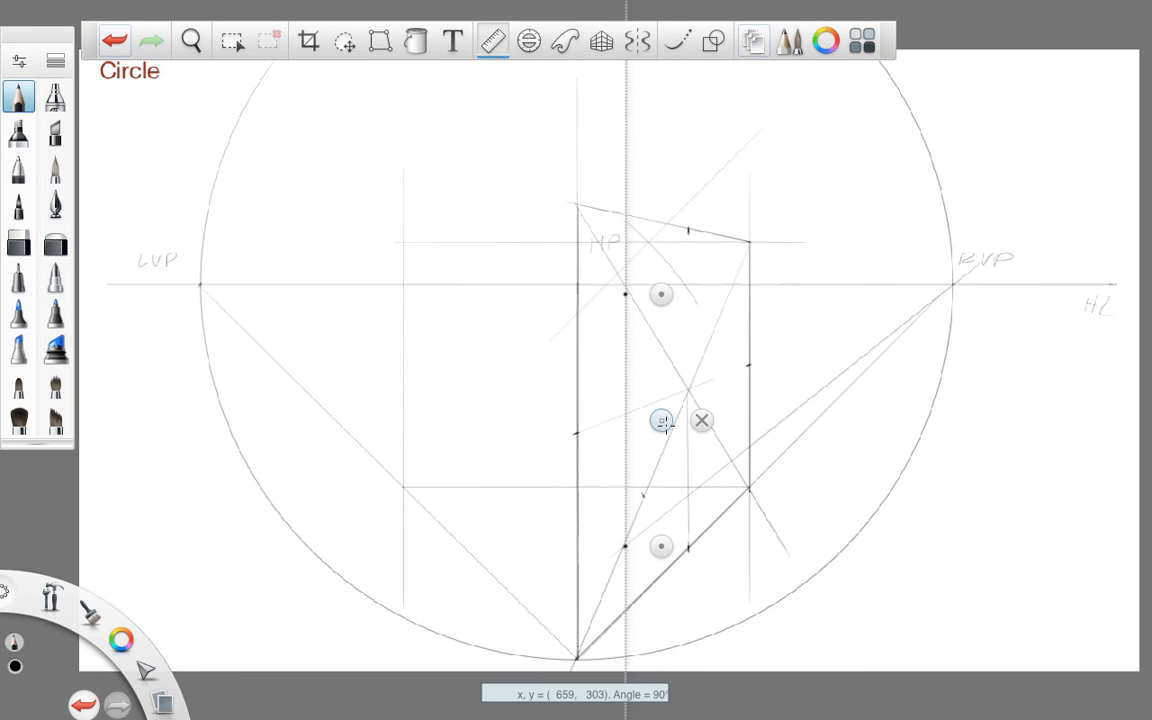
left_click_drag(661, 420, 659, 422)
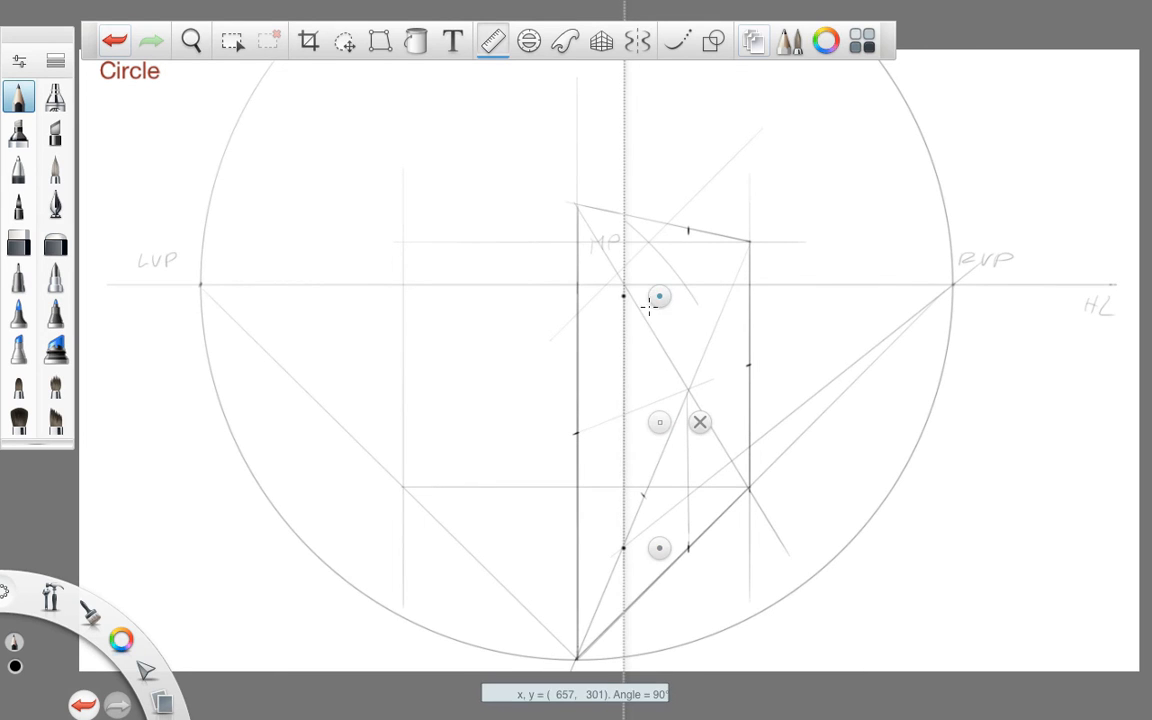
left_click_drag(655, 291, 654, 282)
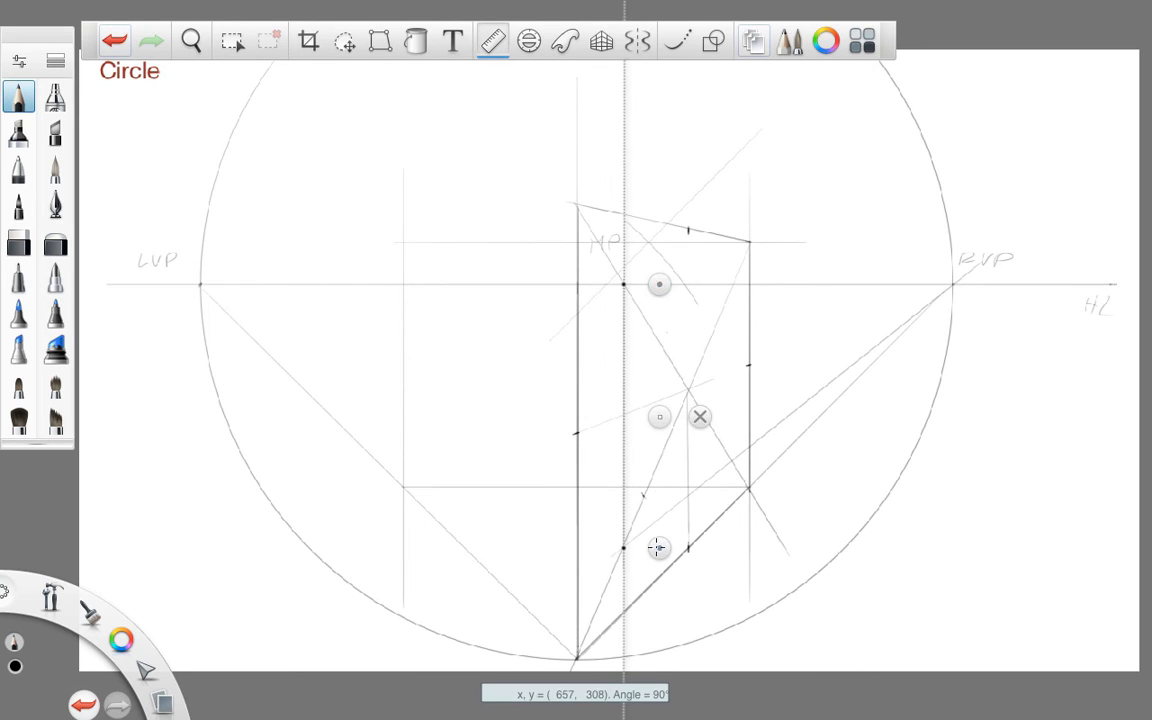
Step: Mark the line to RVP where it crosses the far diagonal, draw a vertical line down from there, and dismiss the ruler
left_click_drag(658, 548, 987, 280)
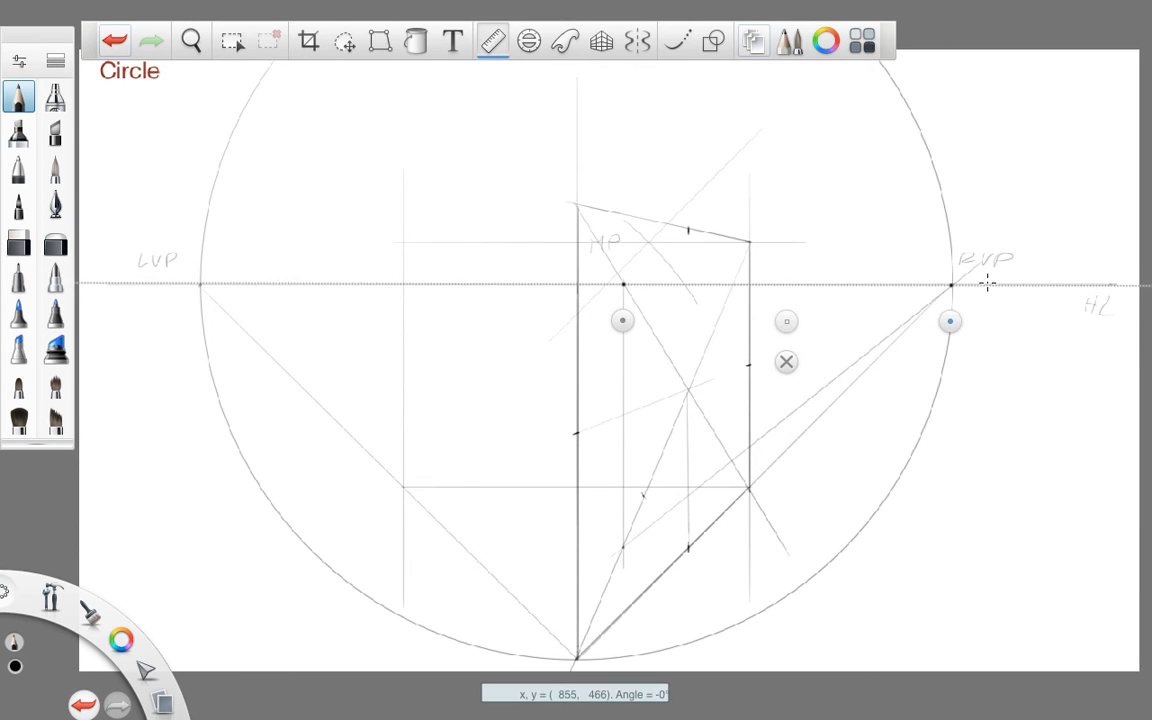
left_click(734, 284)
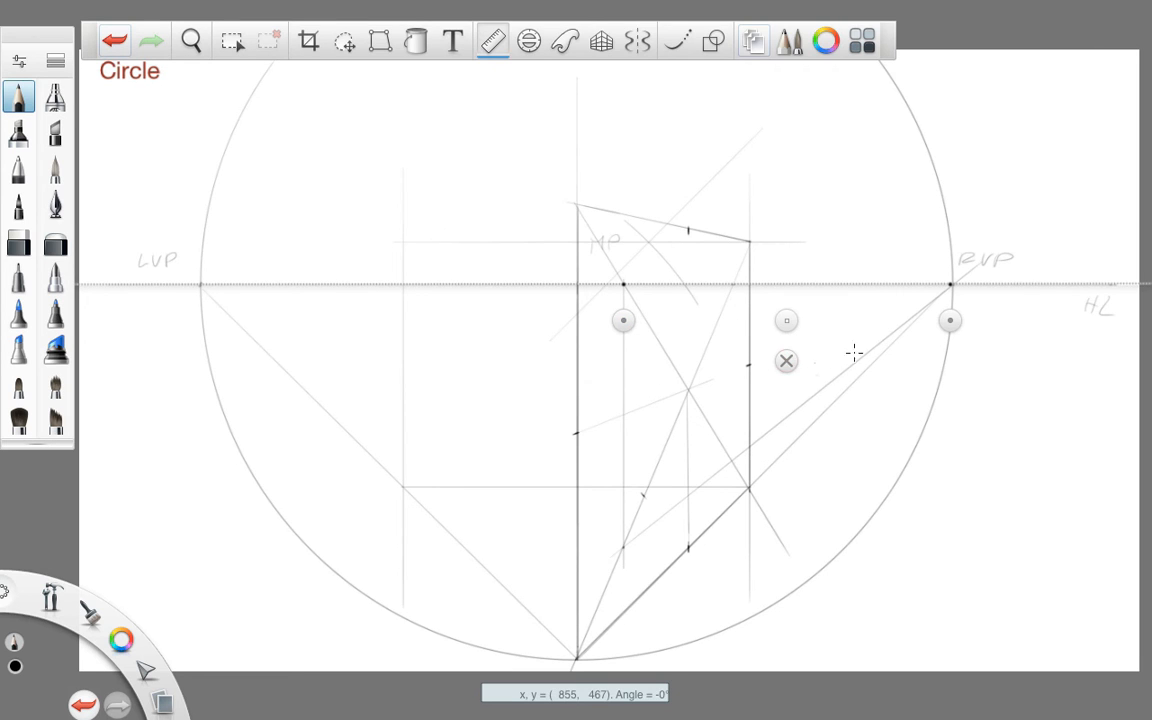
left_click_drag(946, 320, 676, 419)
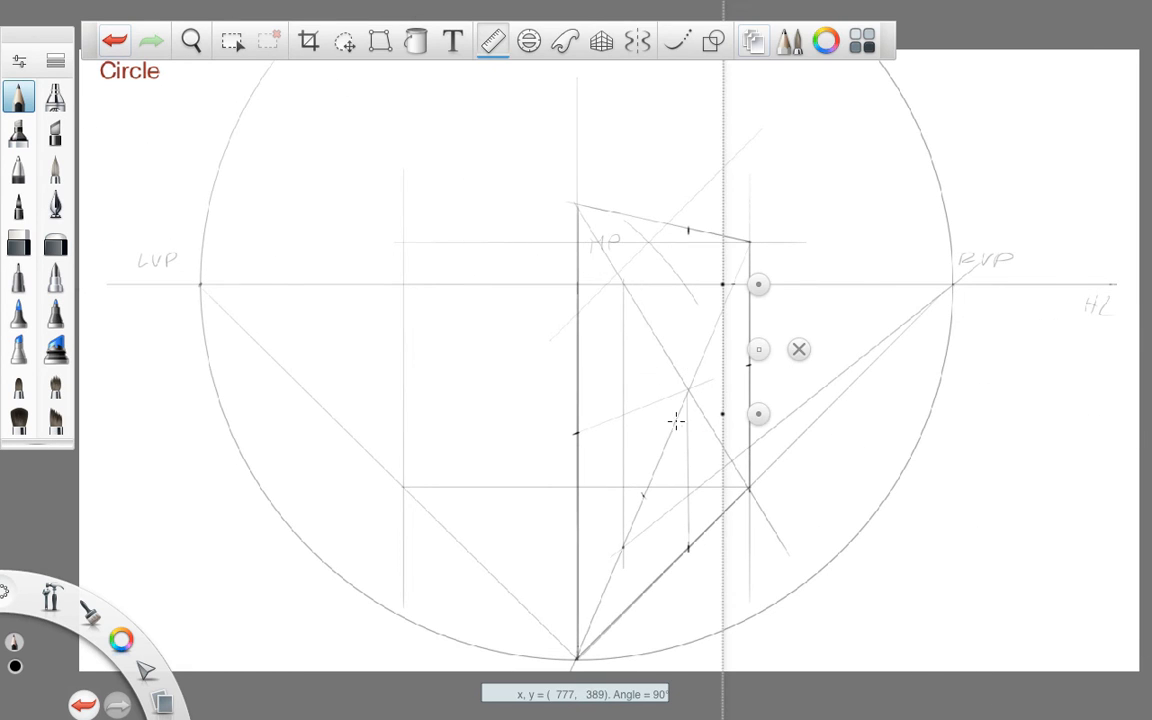
left_click_drag(760, 348, 771, 349)
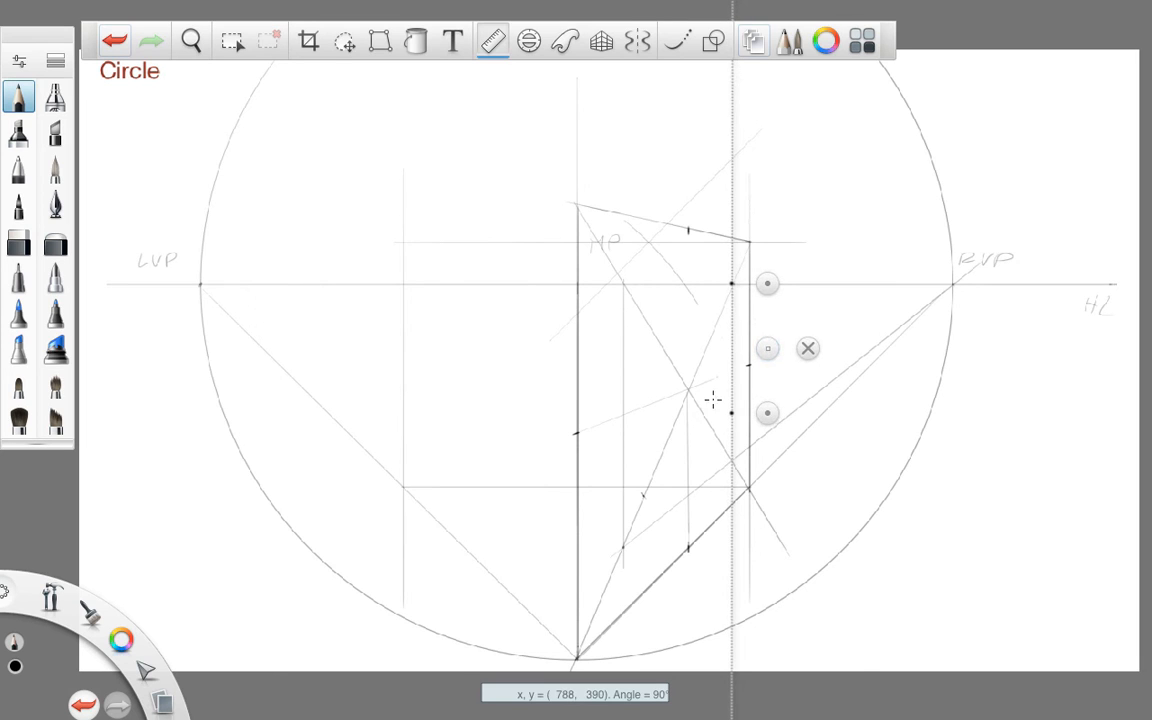
left_click(807, 348)
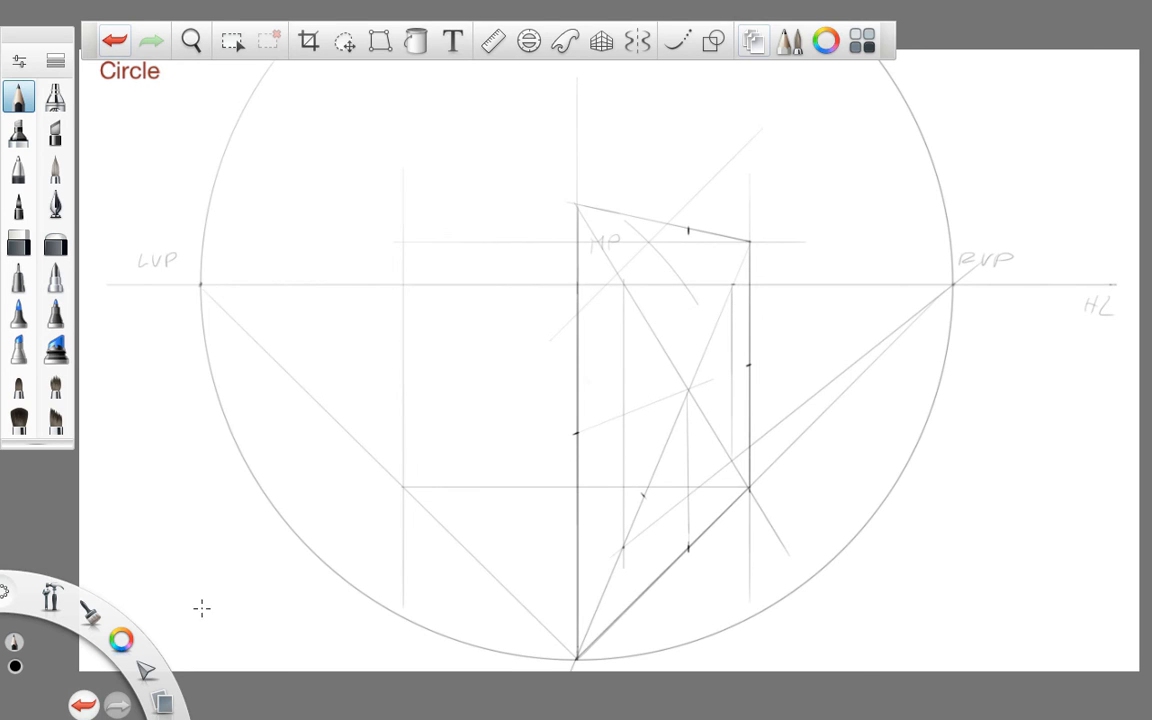
Step: Choose blue as the drawing colour and fit the ellipse guide roughly inside the square with a 31° ellipse
left_click_drag(123, 642, 98, 676)
left_click(529, 41)
left_click_drag(417, 494, 667, 395)
left_click_drag(667, 280, 681, 183)
left_click_drag(552, 395, 545, 396)
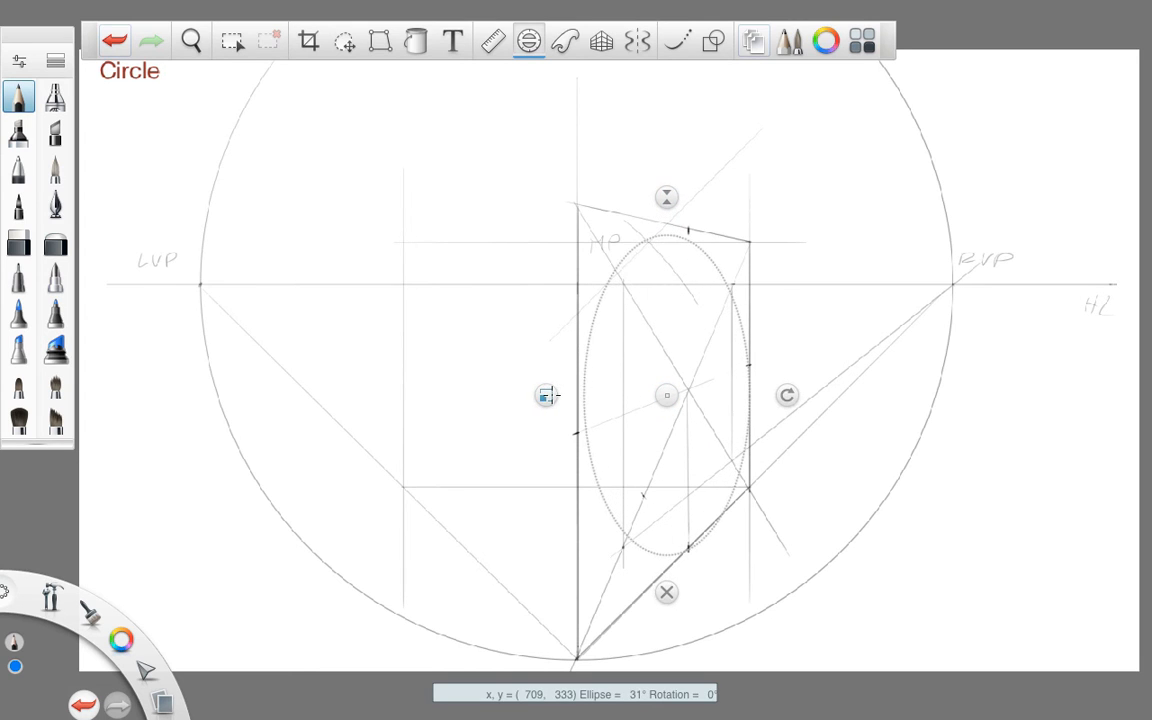
Step: Rotate the ellipse guide to 349°, adjust it to 28° through the tangent points, trace the blue ellipse, and dismiss the guide
left_click_drag(789, 395, 818, 419)
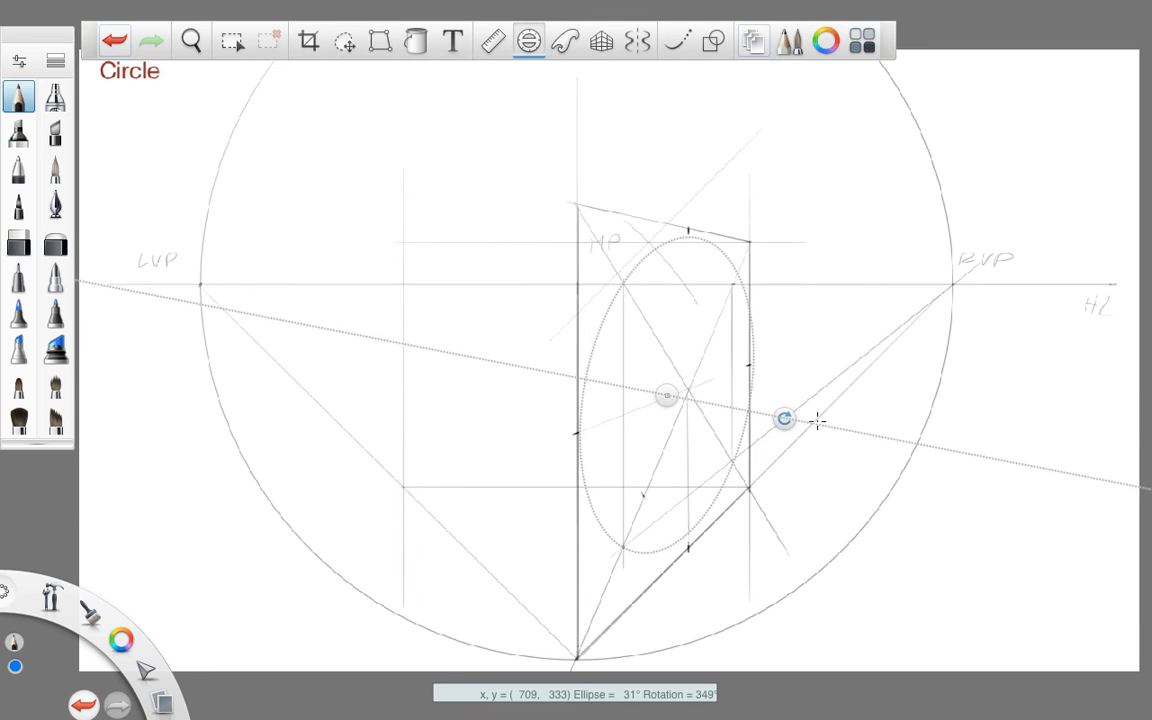
left_click_drag(666, 393, 664, 403)
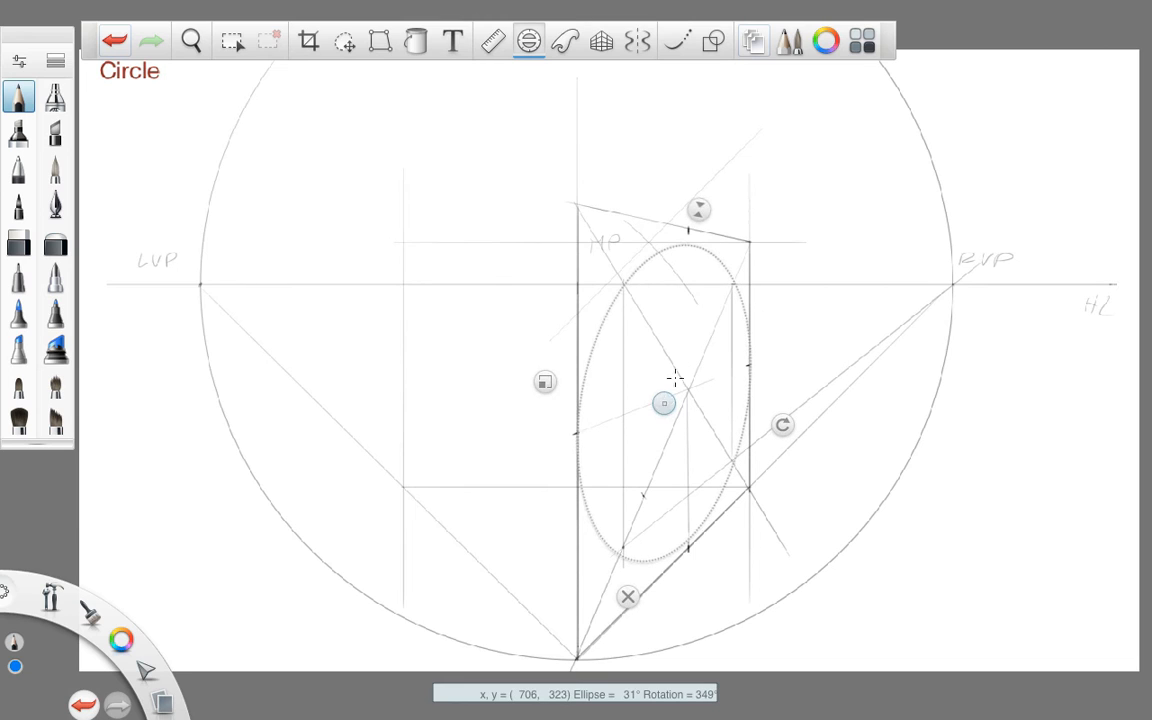
left_click_drag(697, 210, 701, 196)
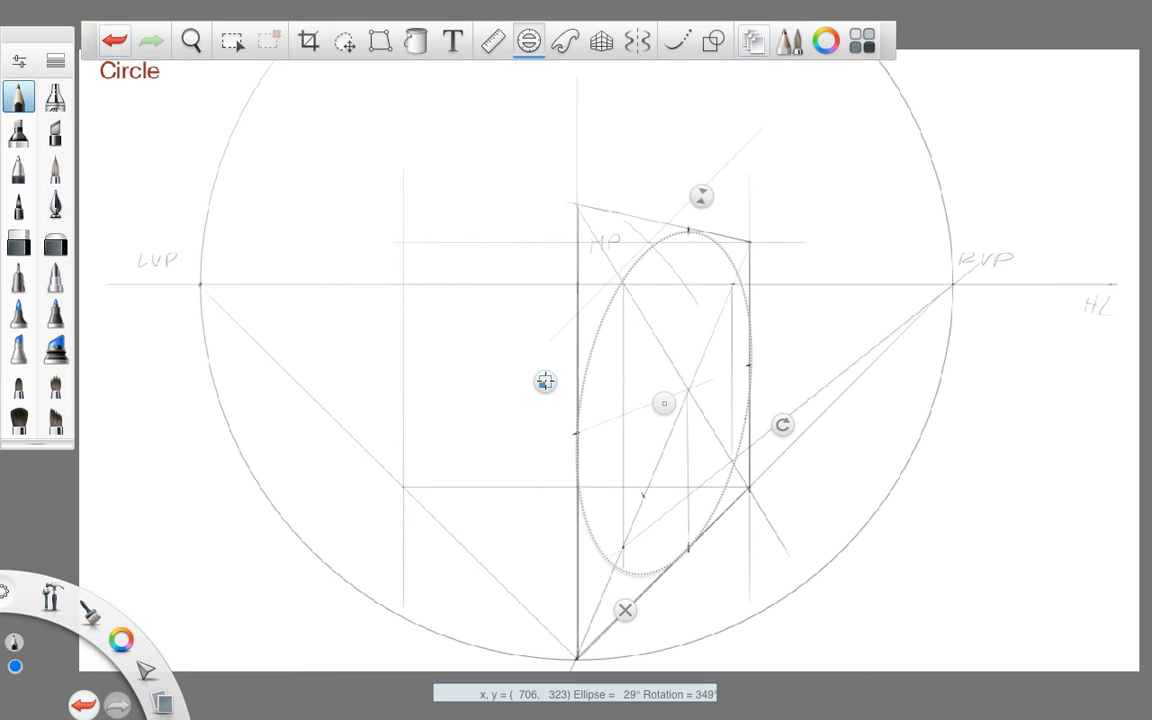
left_click_drag(545, 381, 547, 383)
left_click_drag(663, 402, 664, 401)
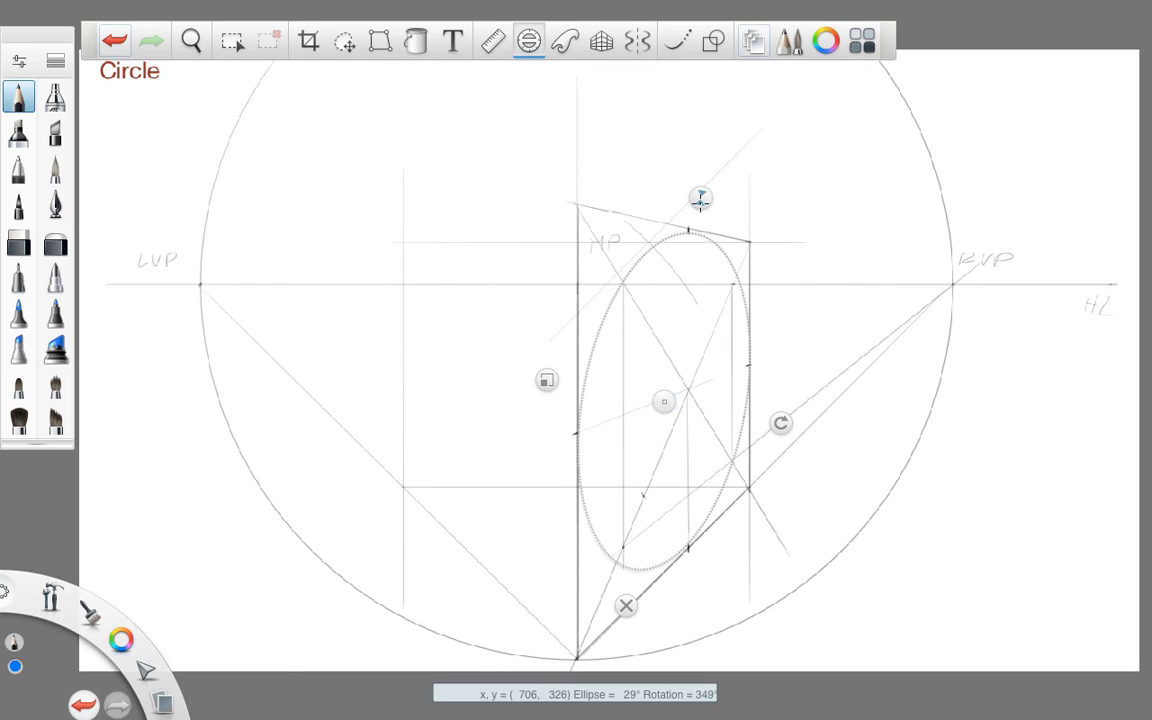
mouse_move(700, 199)
left_mouse_down()
mouse_move(576, 463)
mouse_move(774, 445)
mouse_move(545, 490)
left_mouse_up()
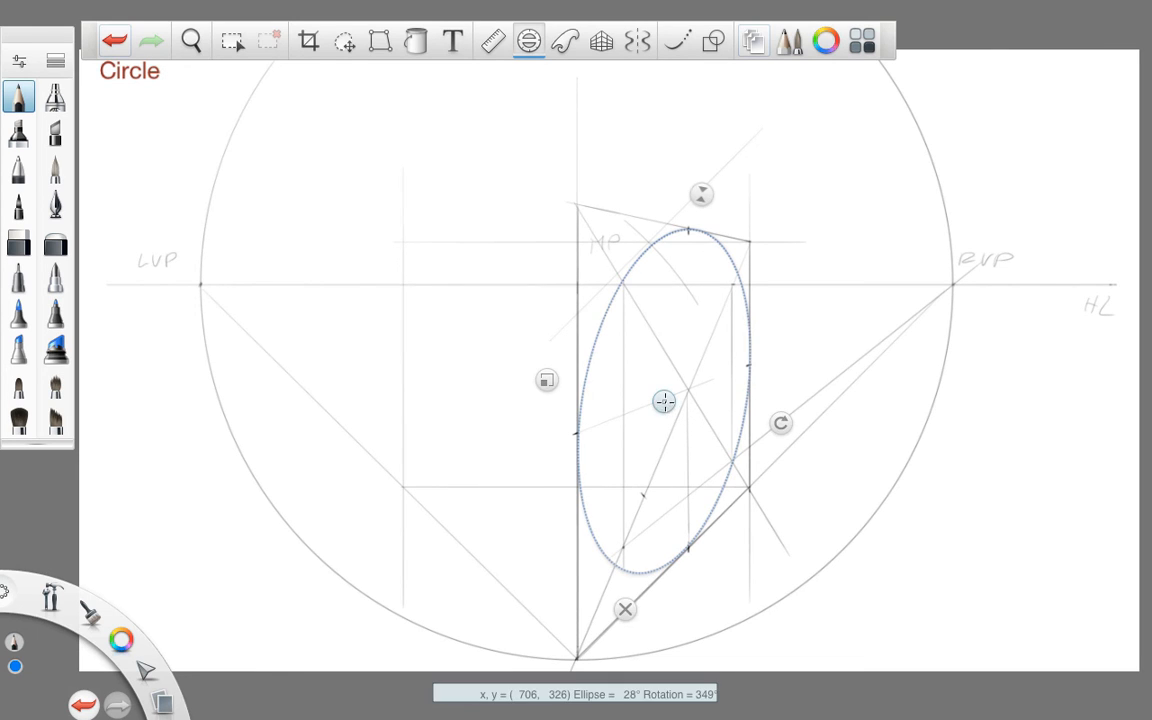
key("e")
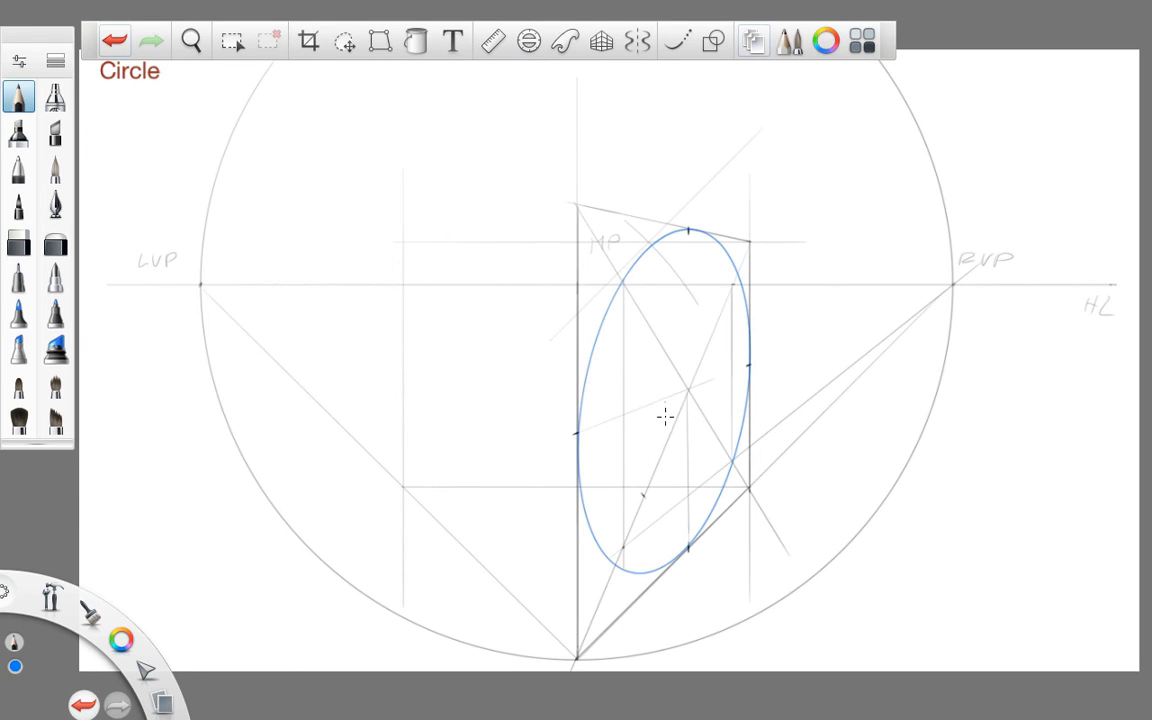
Step: Bring back the ellipse guide, mark the ellipse's centre with a dot, and dismiss the guide
left_click(526, 42)
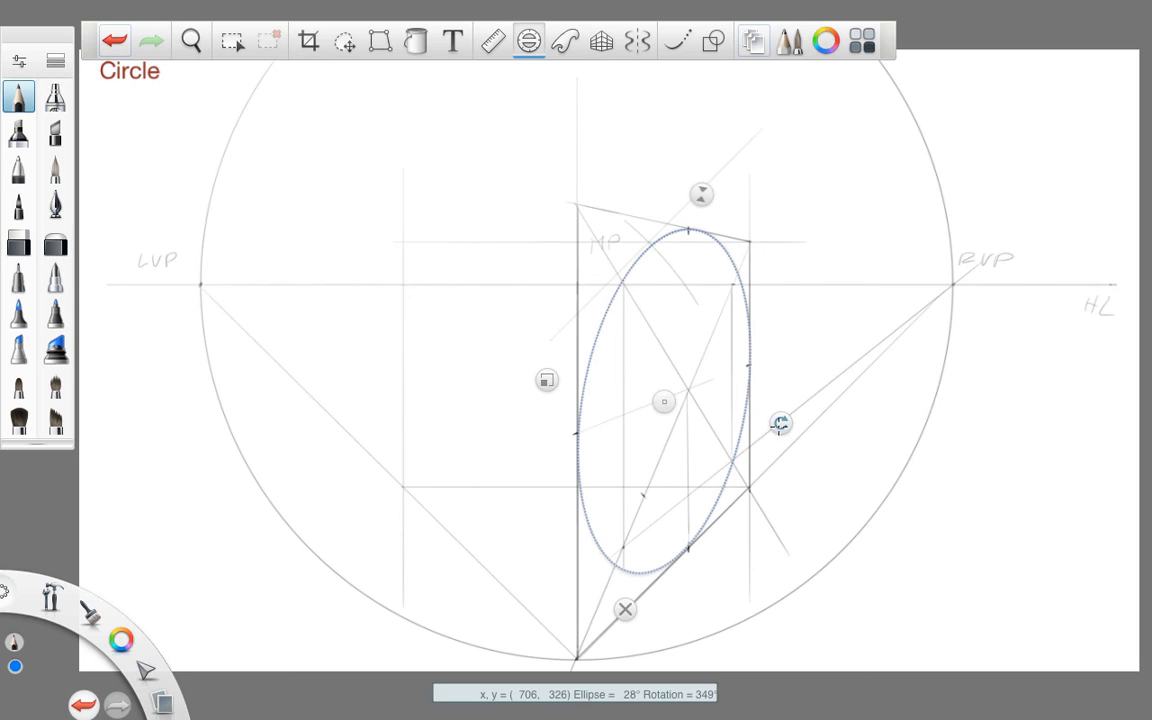
left_click_drag(780, 424, 782, 430)
key("e")
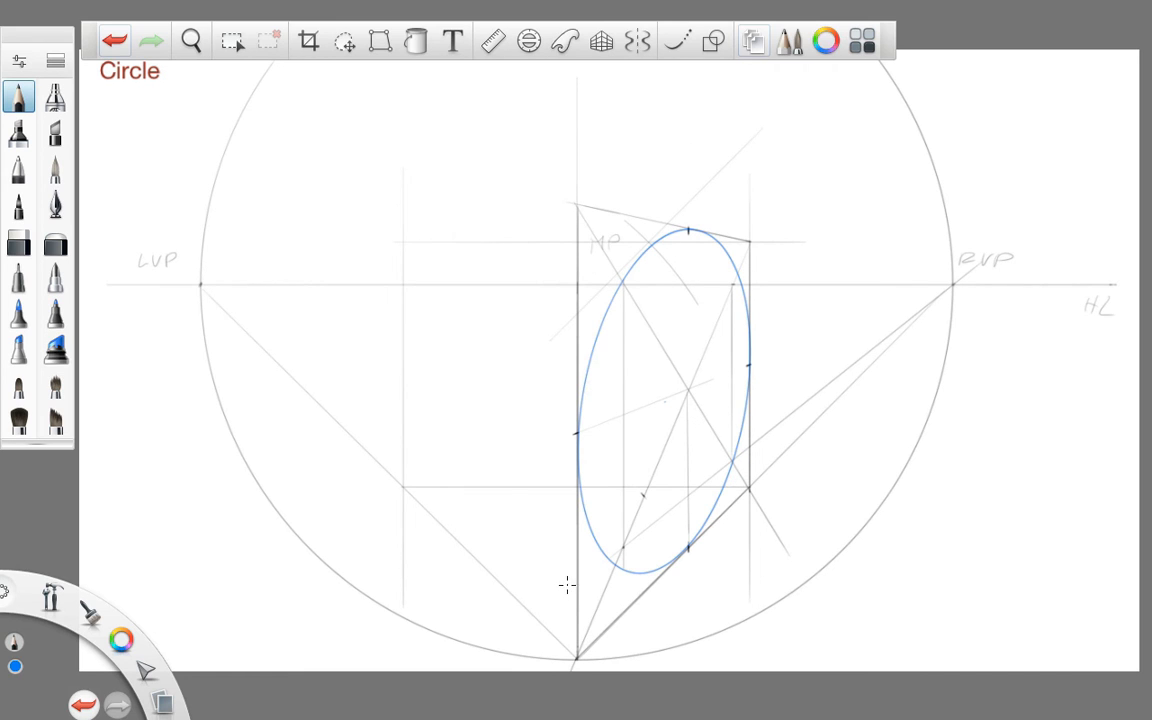
Step: Compare the two vertical-square ellipses by toggling the visibility of Layer8 and Layer9
left_click(752, 40)
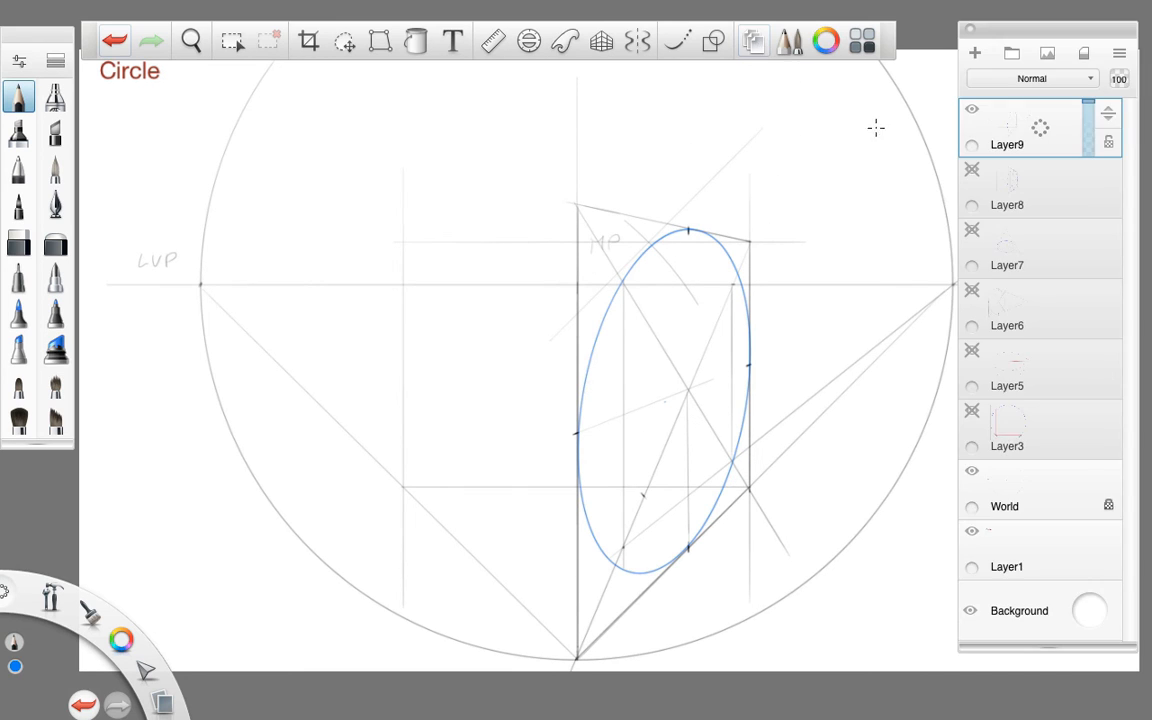
left_click(972, 172)
left_click(972, 110)
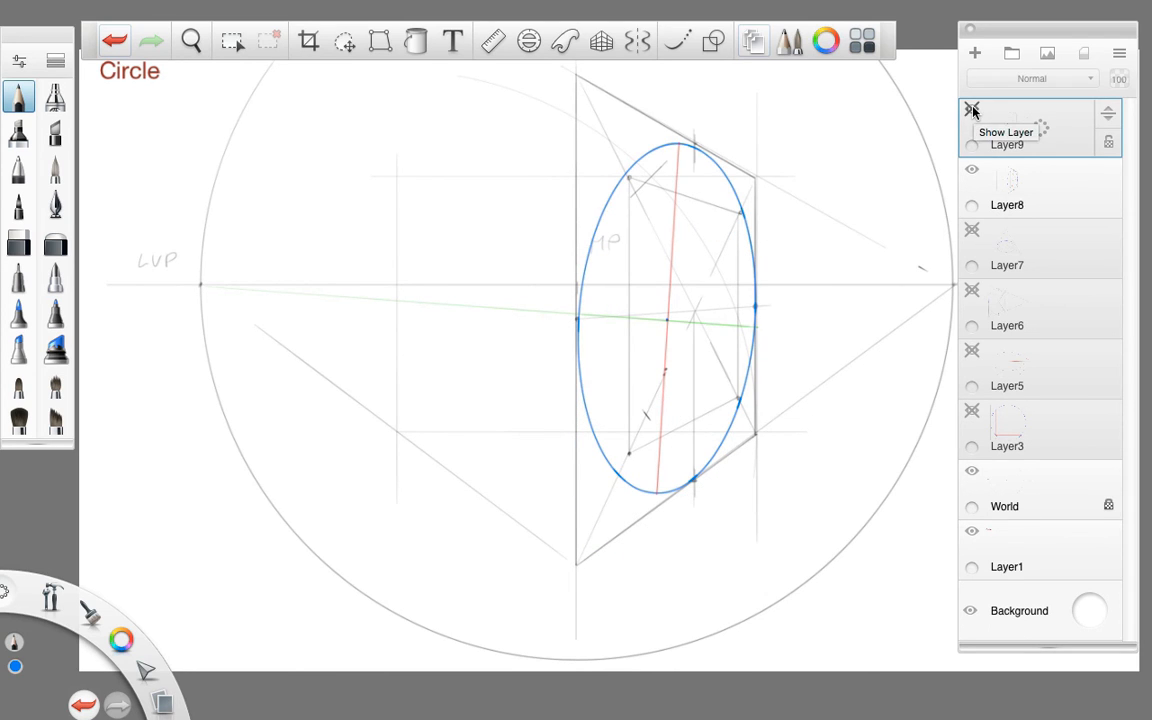
left_click(972, 110)
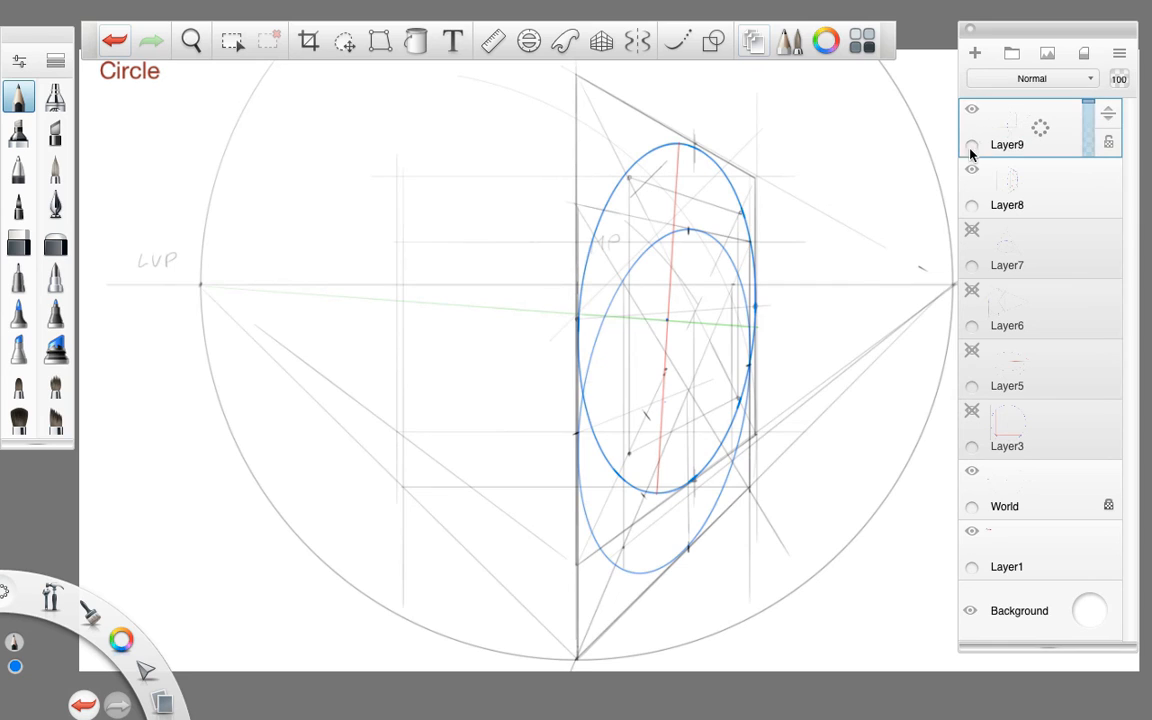
left_click(973, 172)
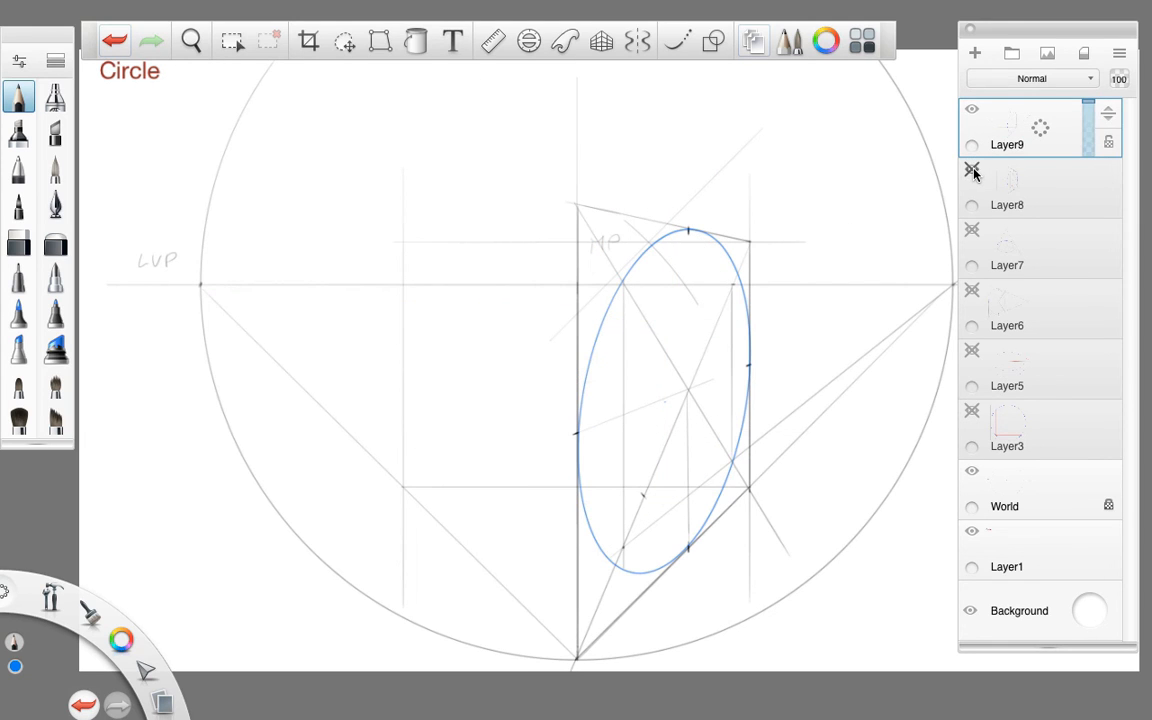
left_click(973, 172)
left_click(972, 110)
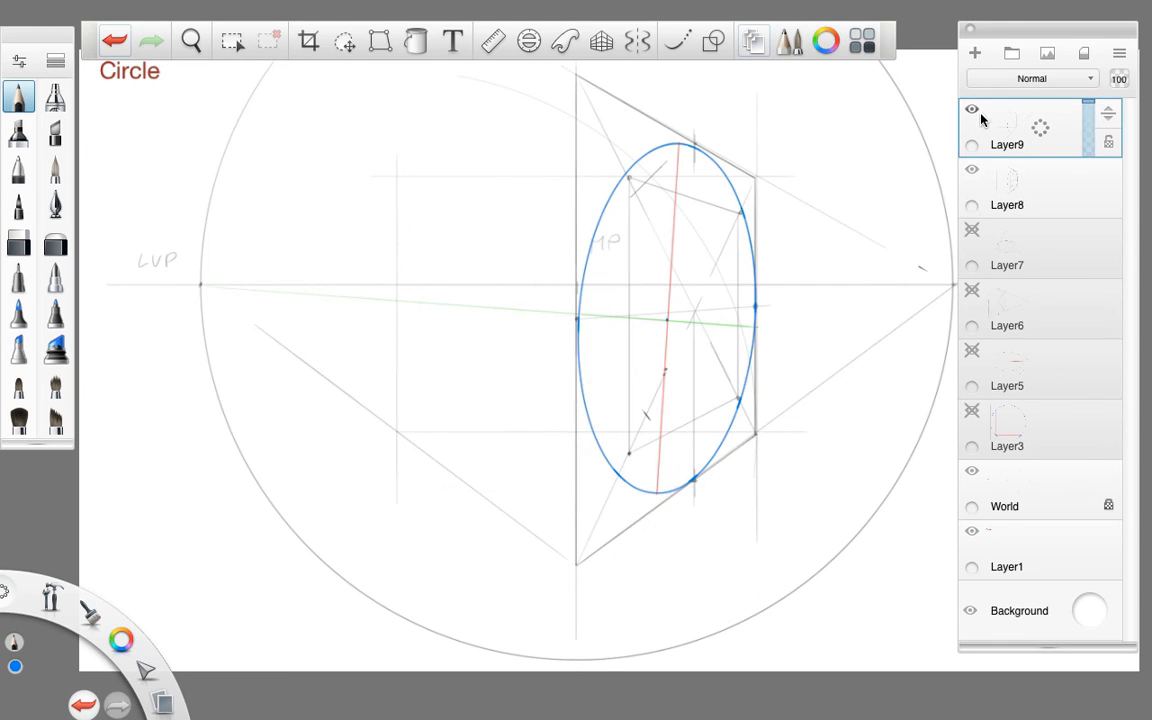
left_click(972, 110)
left_click(972, 110)
Step: Review the earlier circle constructions on Layer7, Layer6 and Layer8 one at a time, and return to showing Layer9
left_click(973, 172)
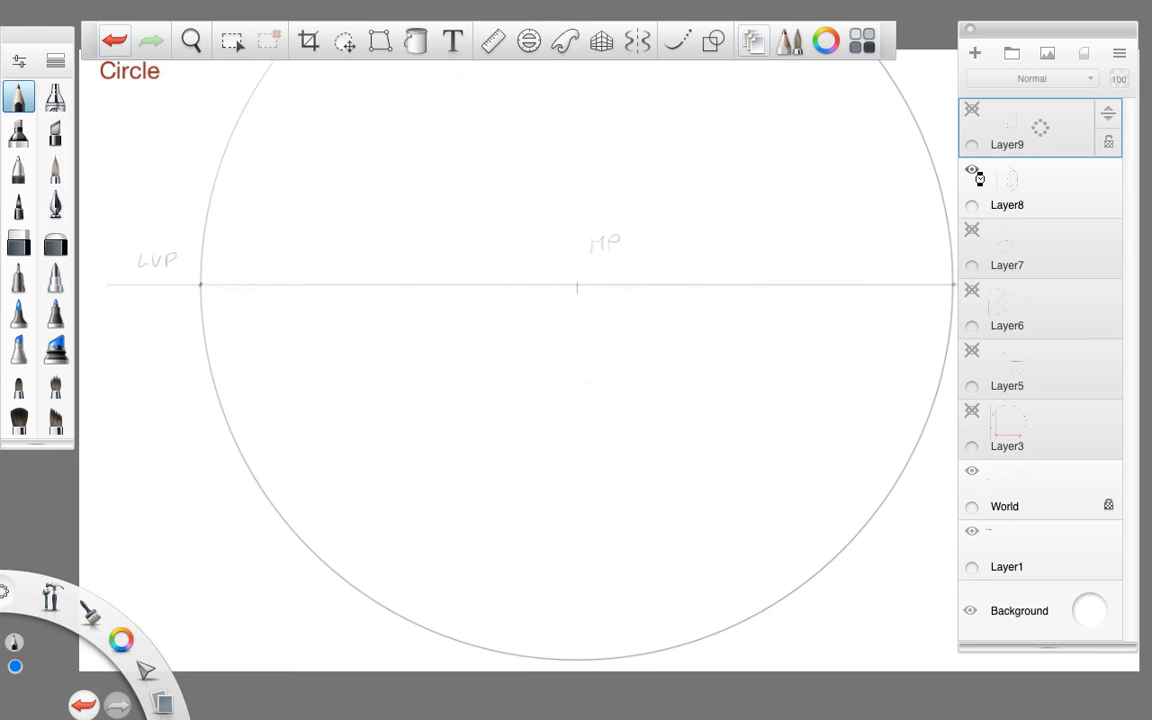
left_click(974, 233)
left_click(974, 233)
left_click(973, 292)
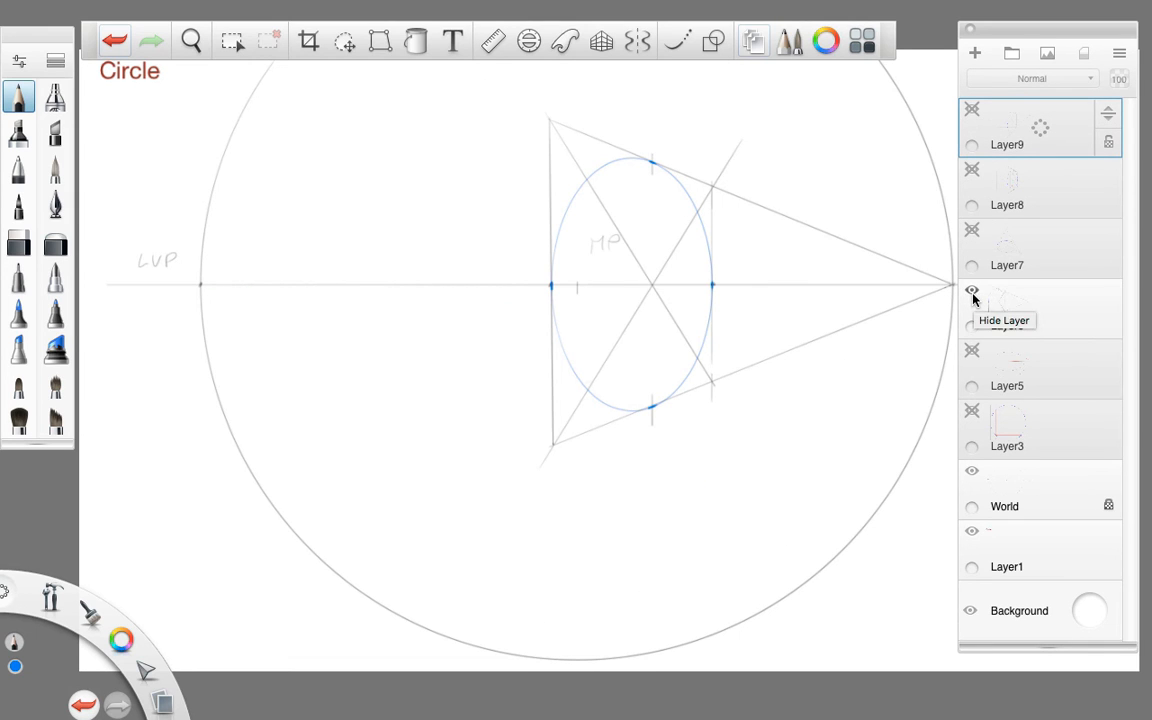
left_click(972, 292)
left_click(973, 172)
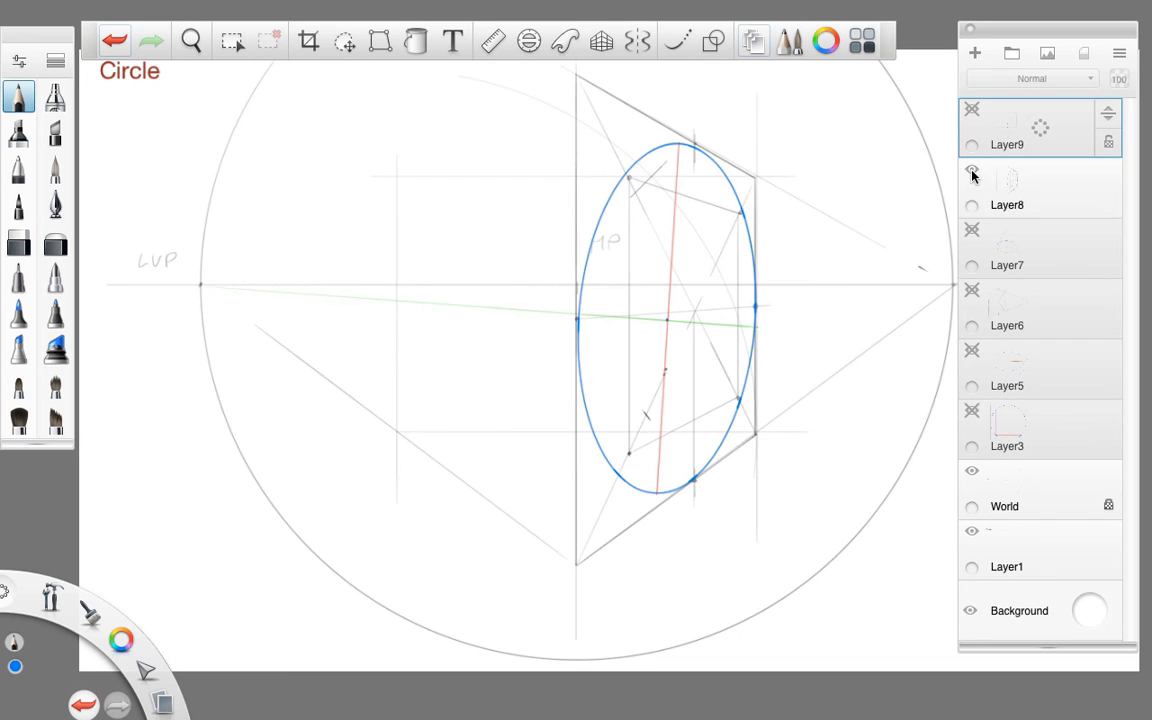
left_click(973, 172)
left_click(974, 112)
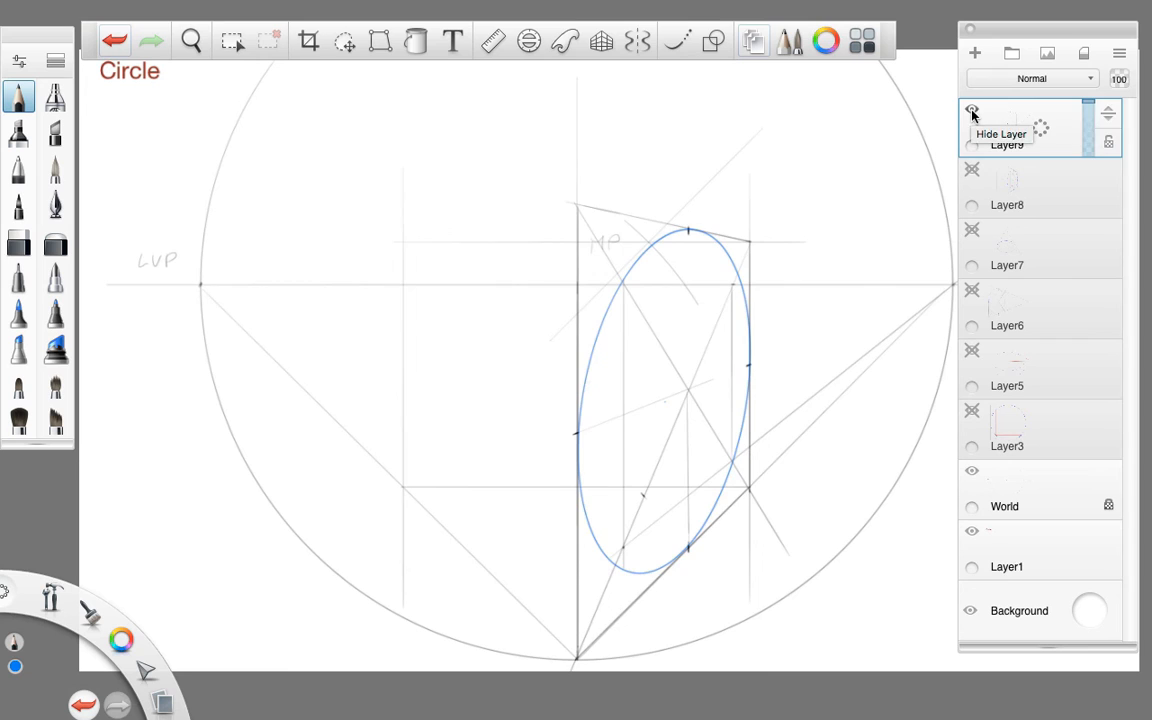
Step: Hide Layer9 and fit the ellipse guide inside the left vertical square at 57° with a 68° rotation
left_click(974, 112)
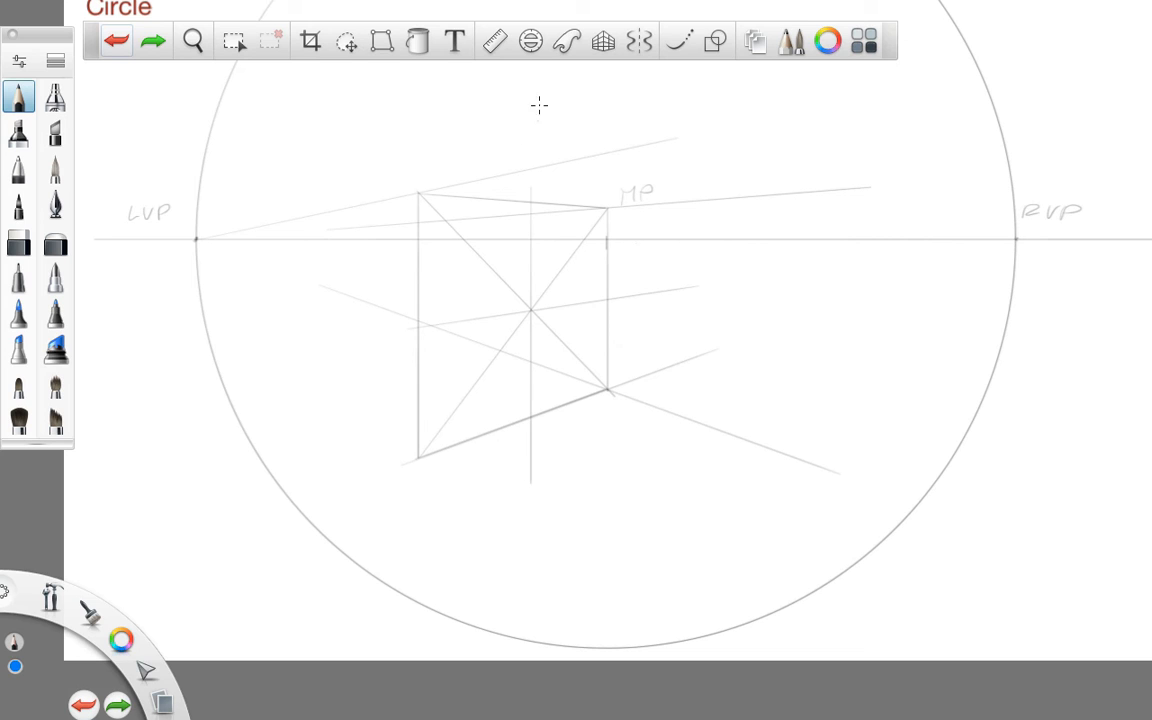
left_click(531, 41)
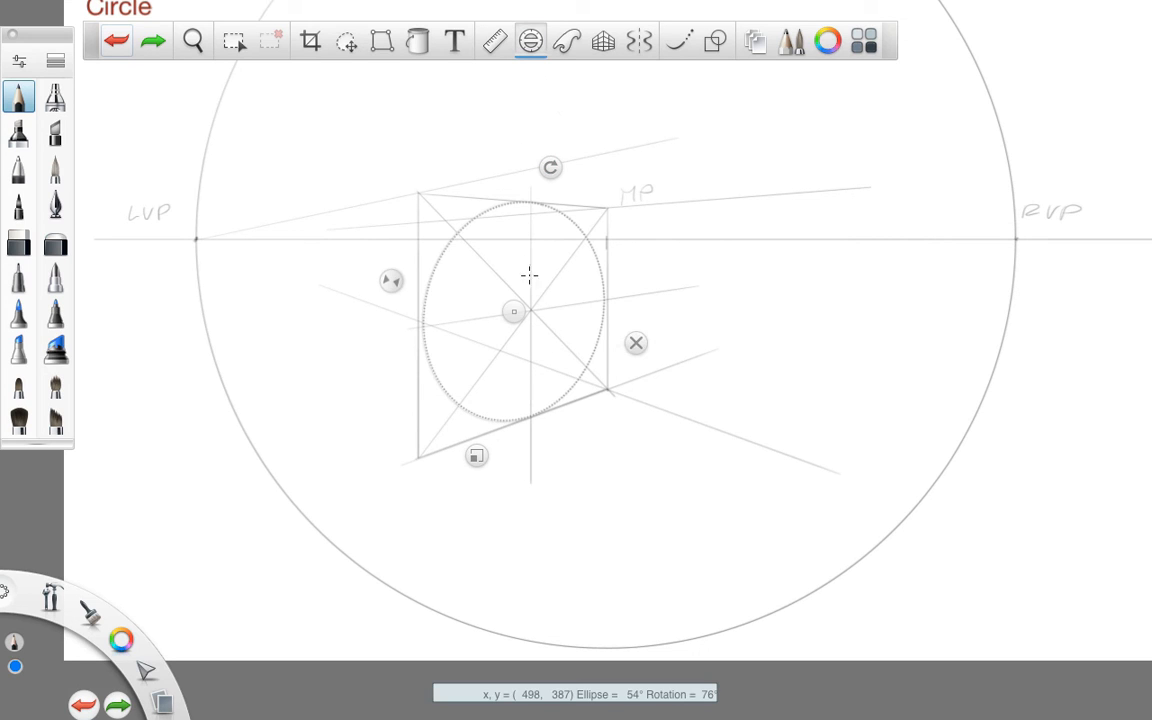
left_click_drag(391, 282, 388, 281)
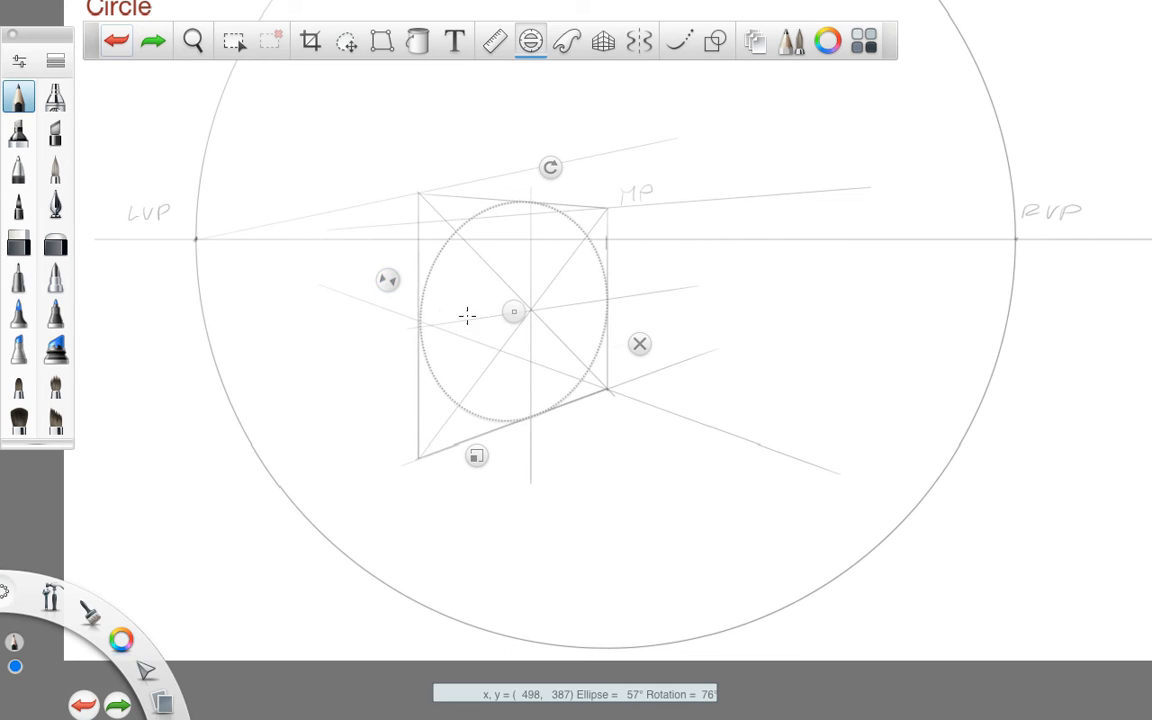
left_click_drag(551, 167, 568, 170)
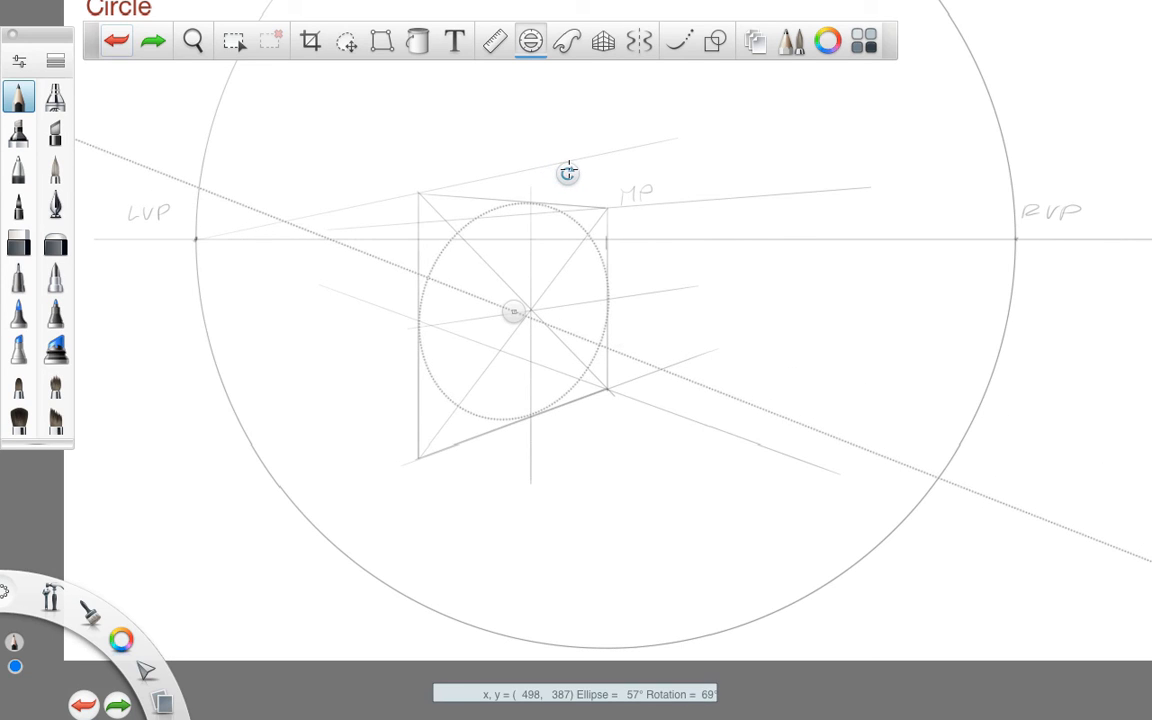
left_click_drag(568, 173, 566, 172)
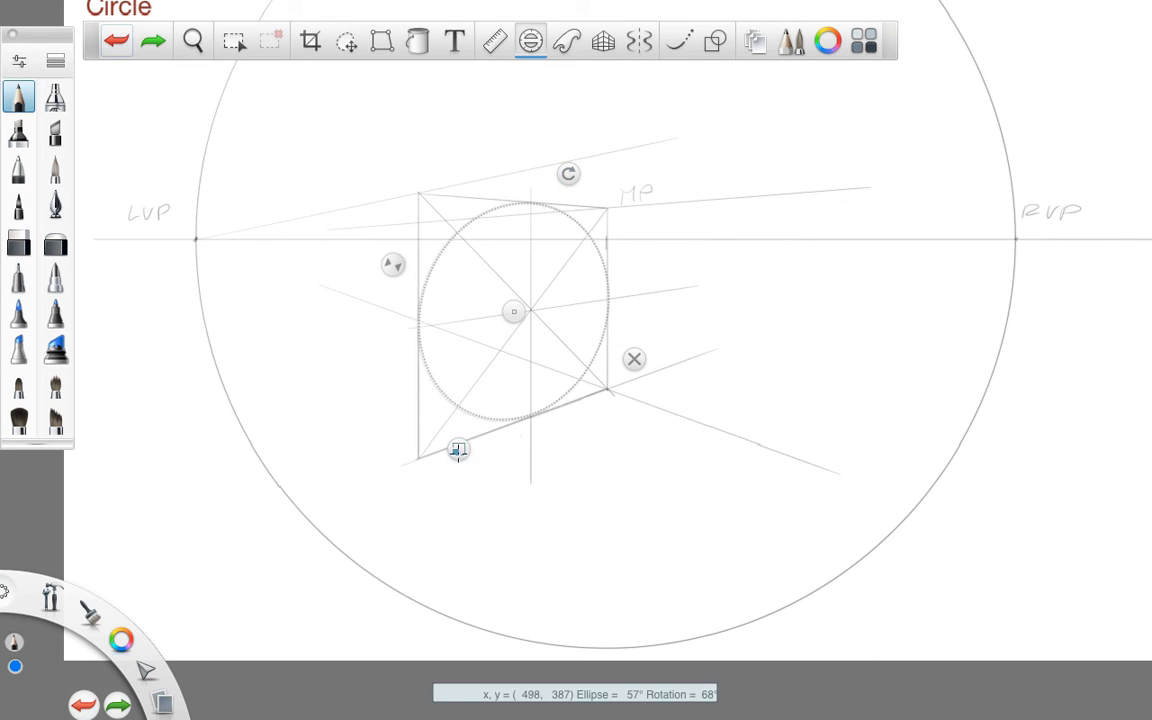
left_click_drag(463, 449, 461, 449)
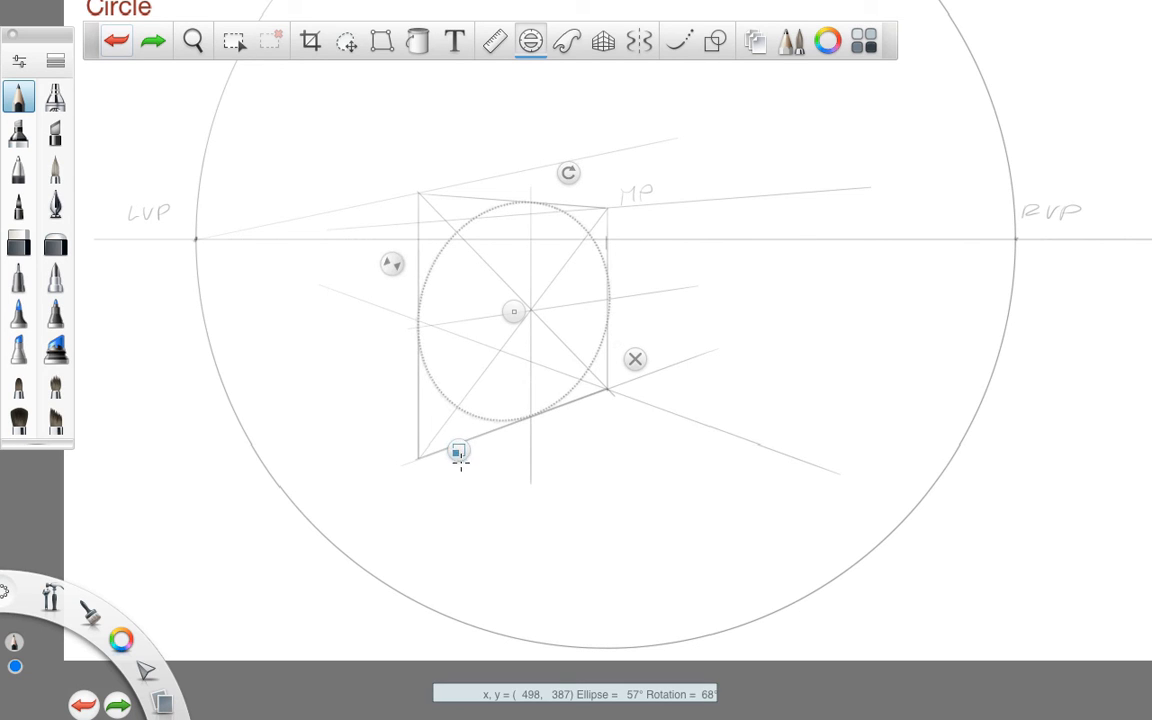
Step: Refine the ellipse guide's rotation to 77° in the left square, trace the ellipse in blue, and dismiss the guide
left_click_drag(568, 172, 550, 166)
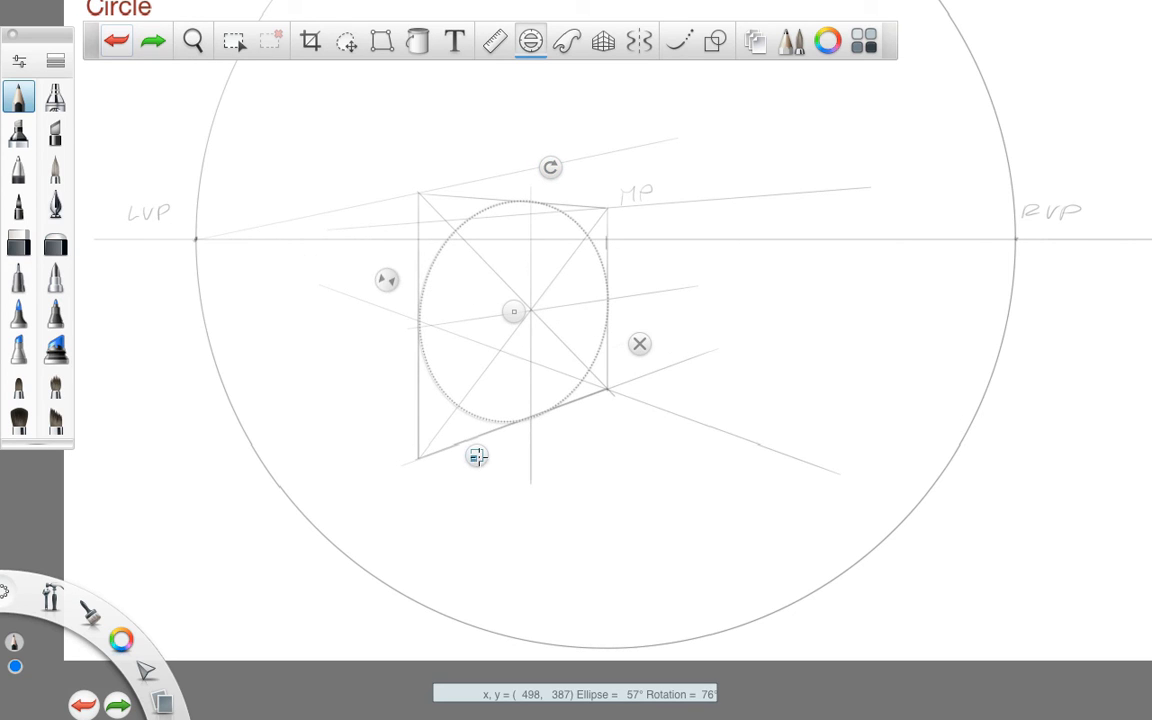
left_click_drag(476, 457, 480, 455)
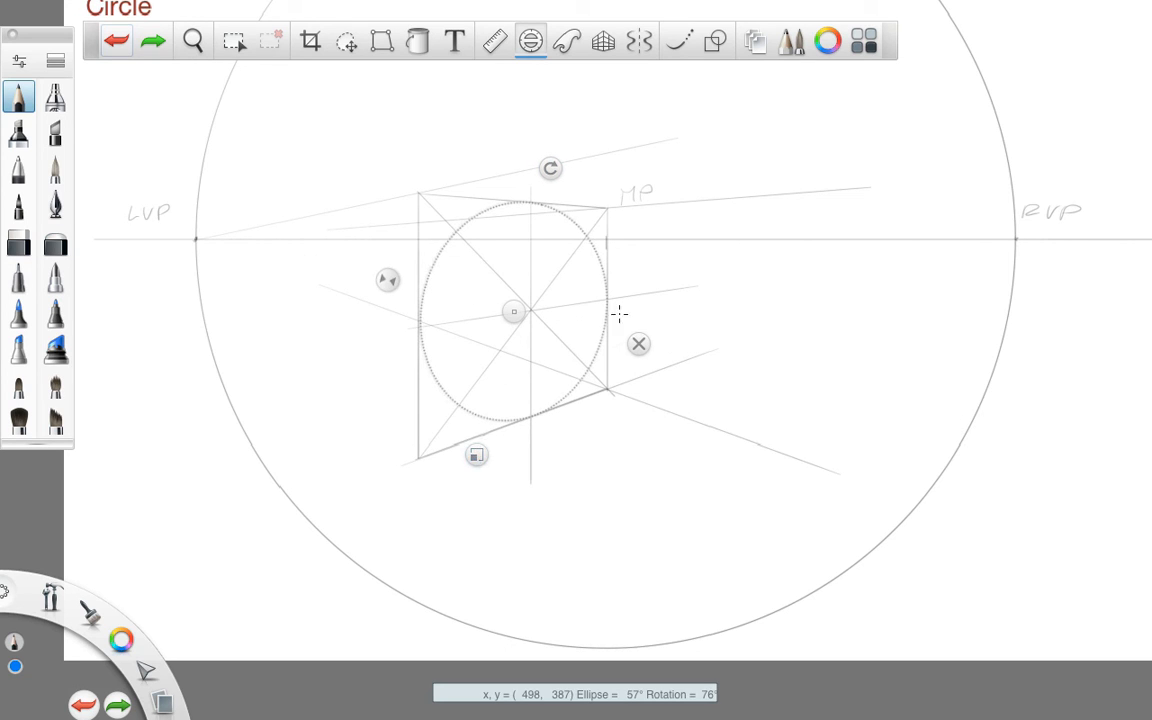
mouse_move(551, 168)
left_mouse_down()
mouse_move(437, 239)
mouse_move(635, 239)
mouse_move(640, 291)
mouse_move(509, 427)
left_mouse_up()
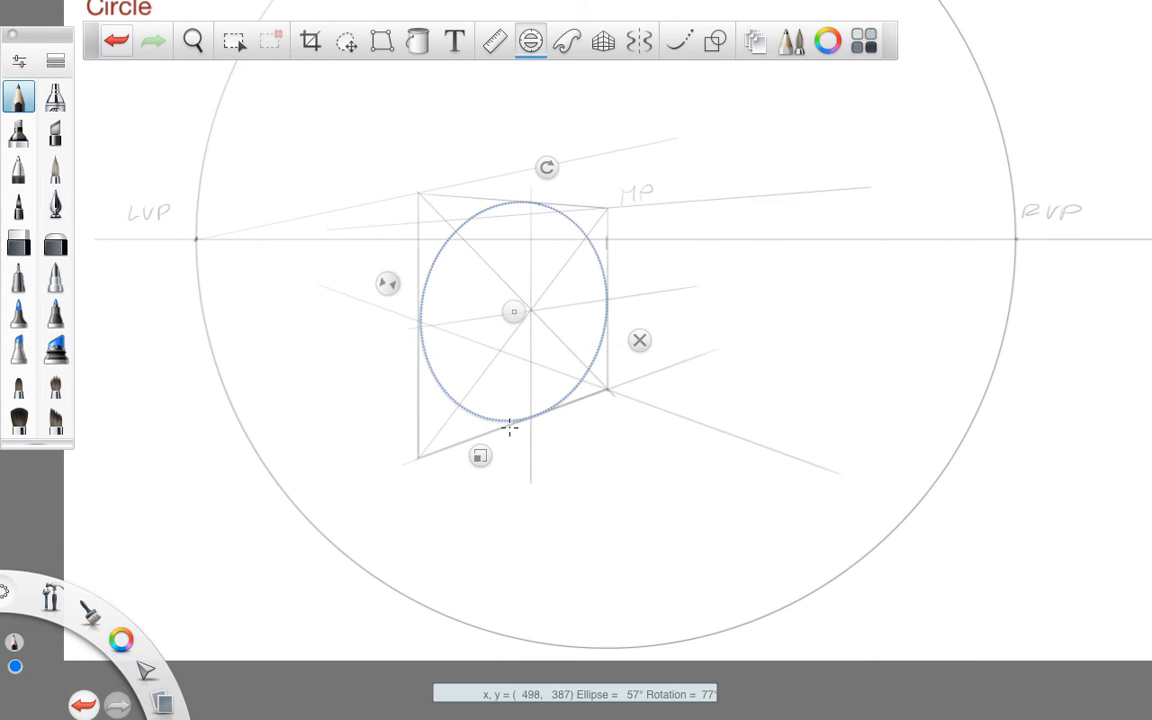
left_click(639, 341)
Step: Show Layer9 together with Layer11 so both vertical-square ellipses can be compared, and close the layer list
left_click(760, 52)
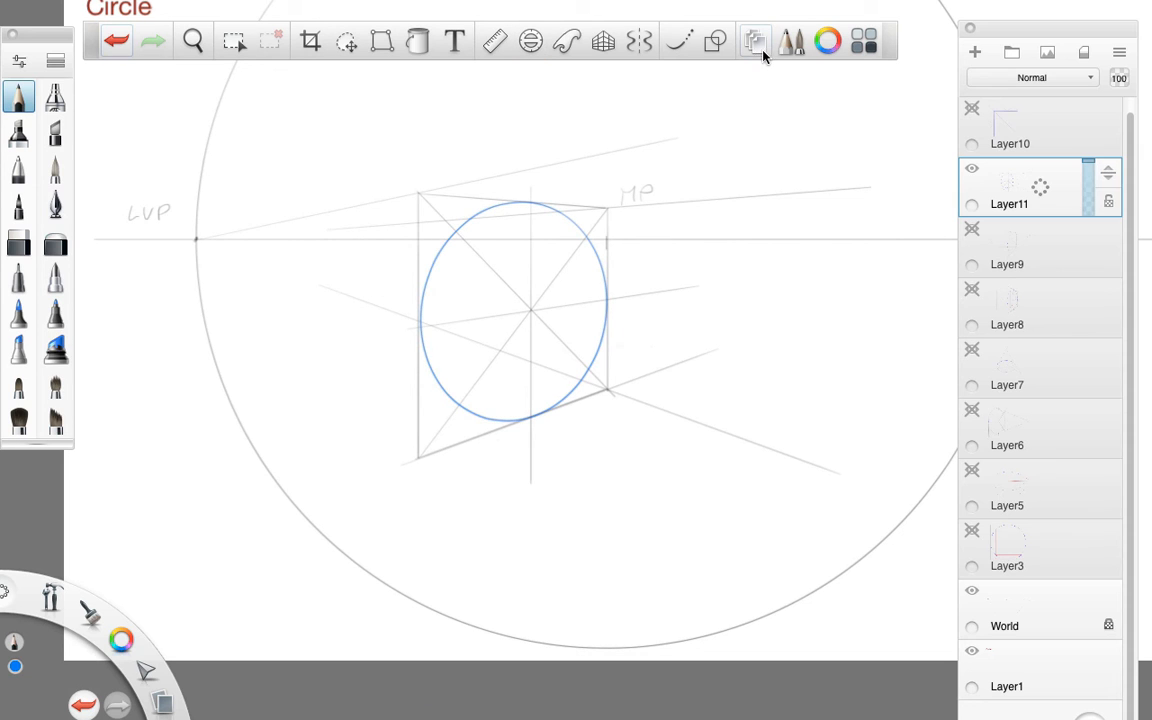
left_click(972, 229)
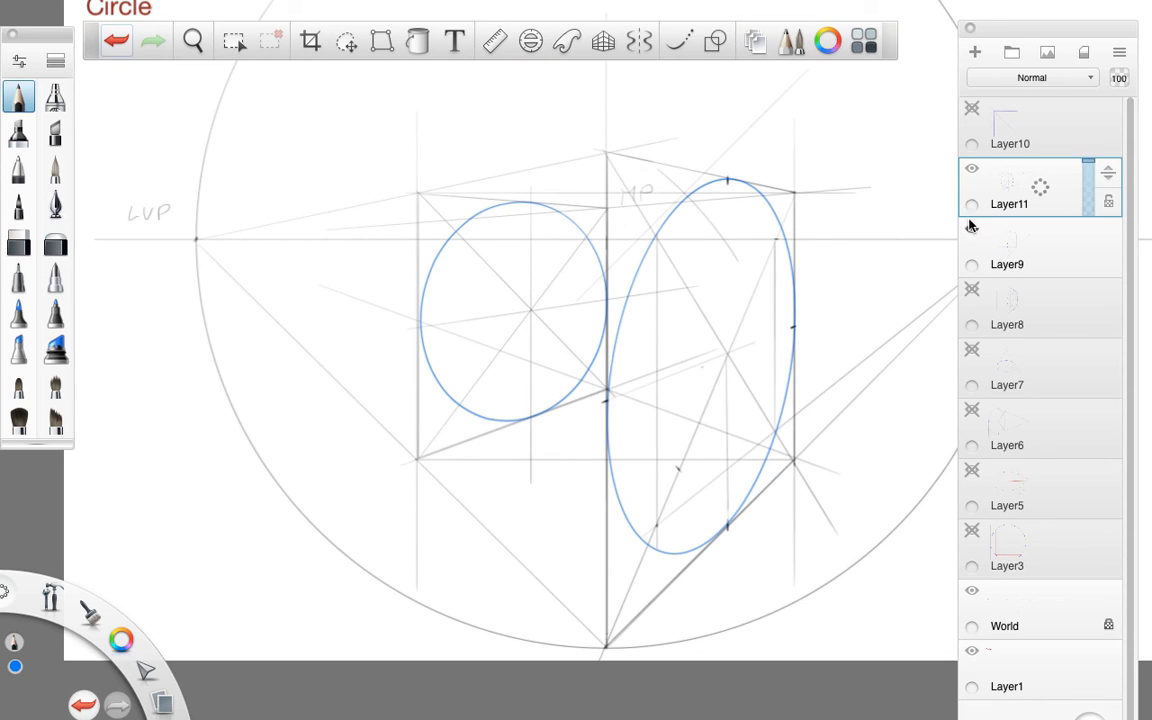
left_click(970, 28)
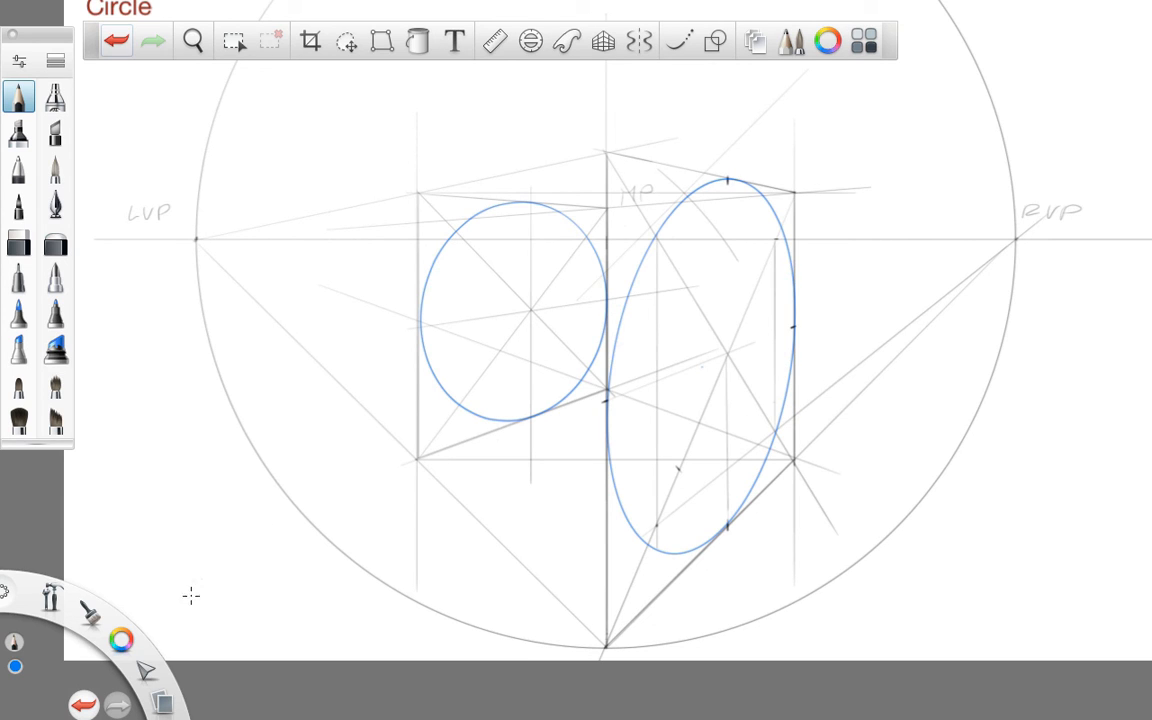
Step: Switch to red and rule the receding upper and lower edges of the right vertical square
left_click(121, 632)
left_click(104, 595)
left_click(494, 40)
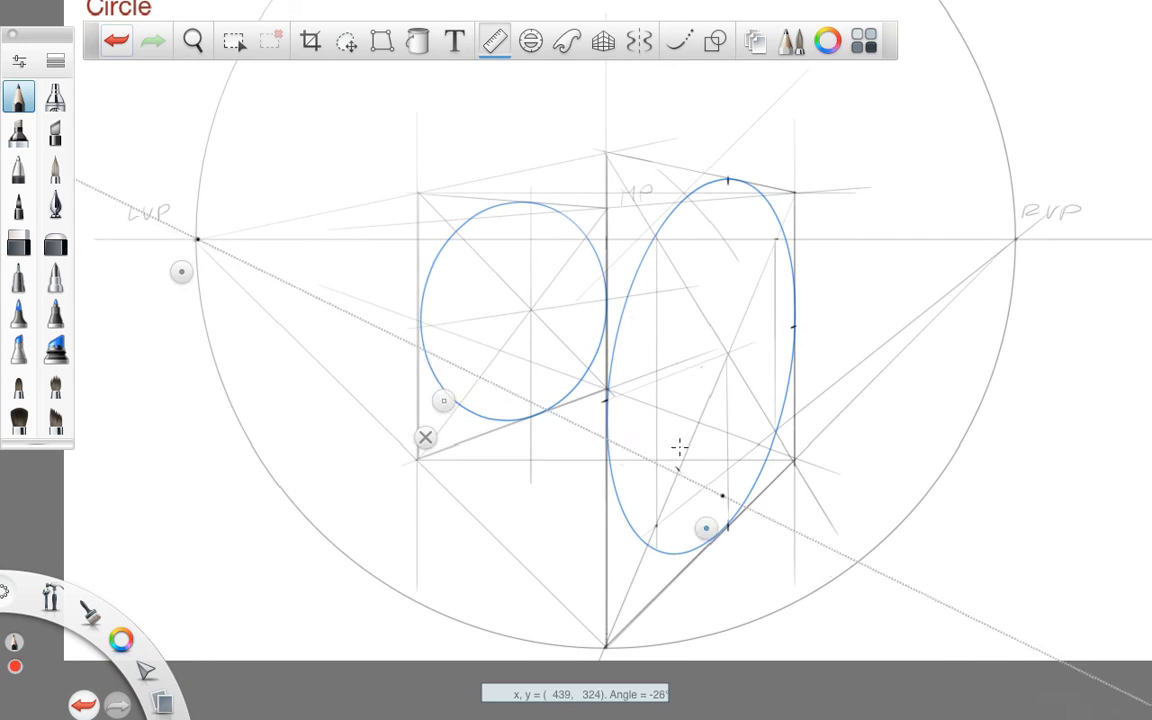
left_click_drag(679, 447, 789, 229)
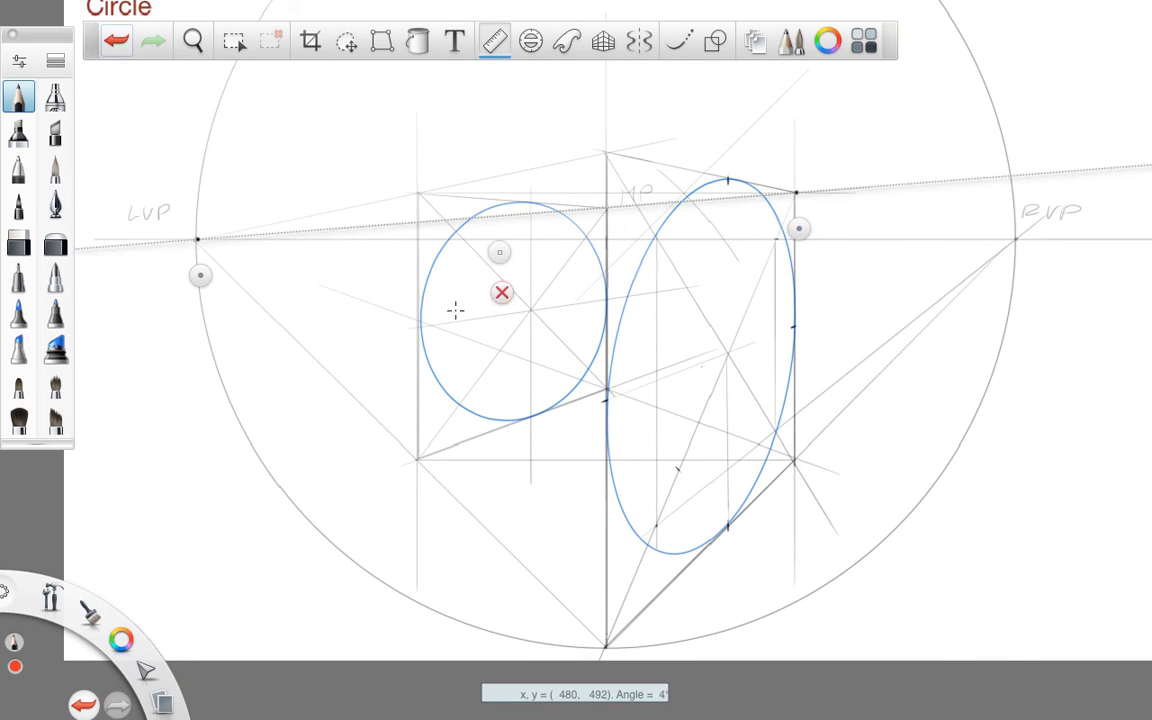
mouse_move(200, 275)
left_mouse_down()
mouse_move(590, 180)
mouse_move(693, 169)
mouse_move(802, 200)
left_mouse_up()
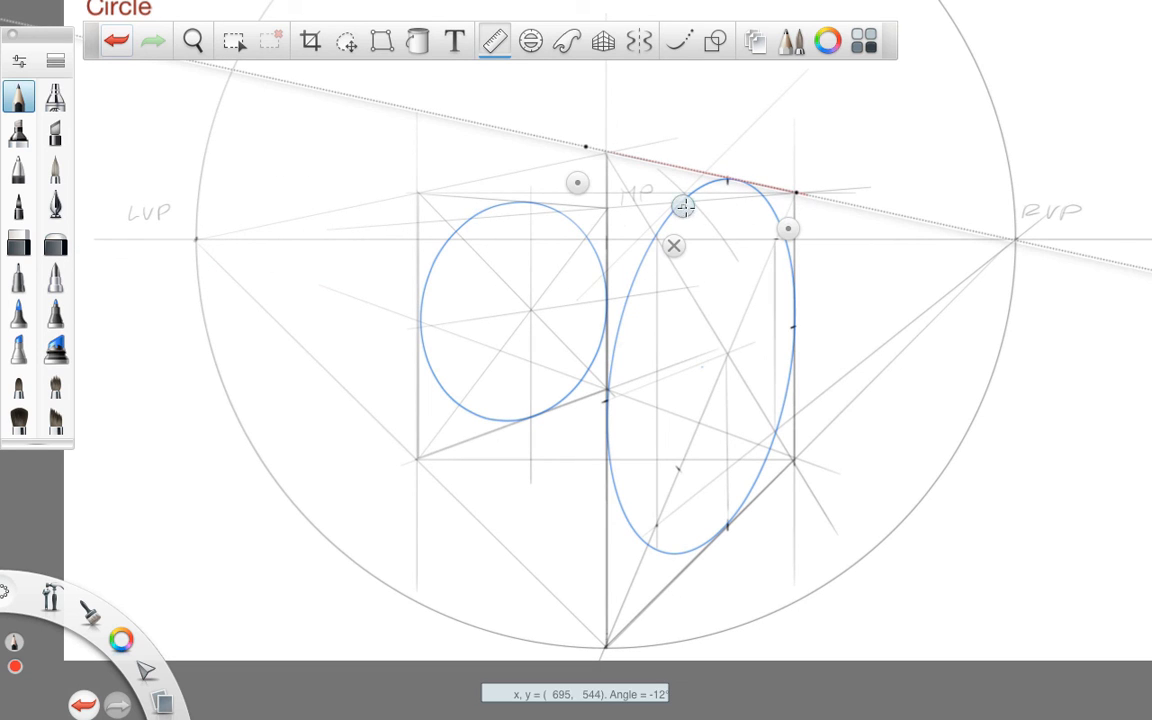
left_click_drag(683, 205, 678, 475)
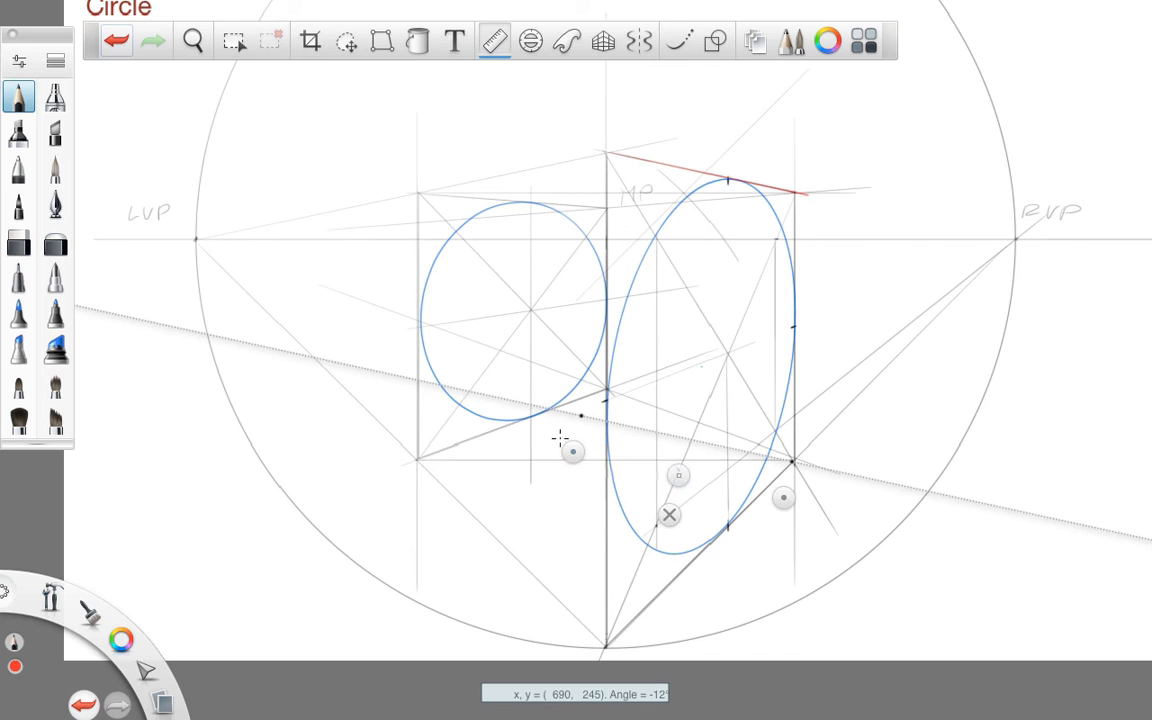
mouse_move(560, 437)
left_mouse_down()
mouse_move(608, 598)
mouse_move(605, 671)
mouse_move(619, 640)
mouse_move(812, 474)
left_mouse_up()
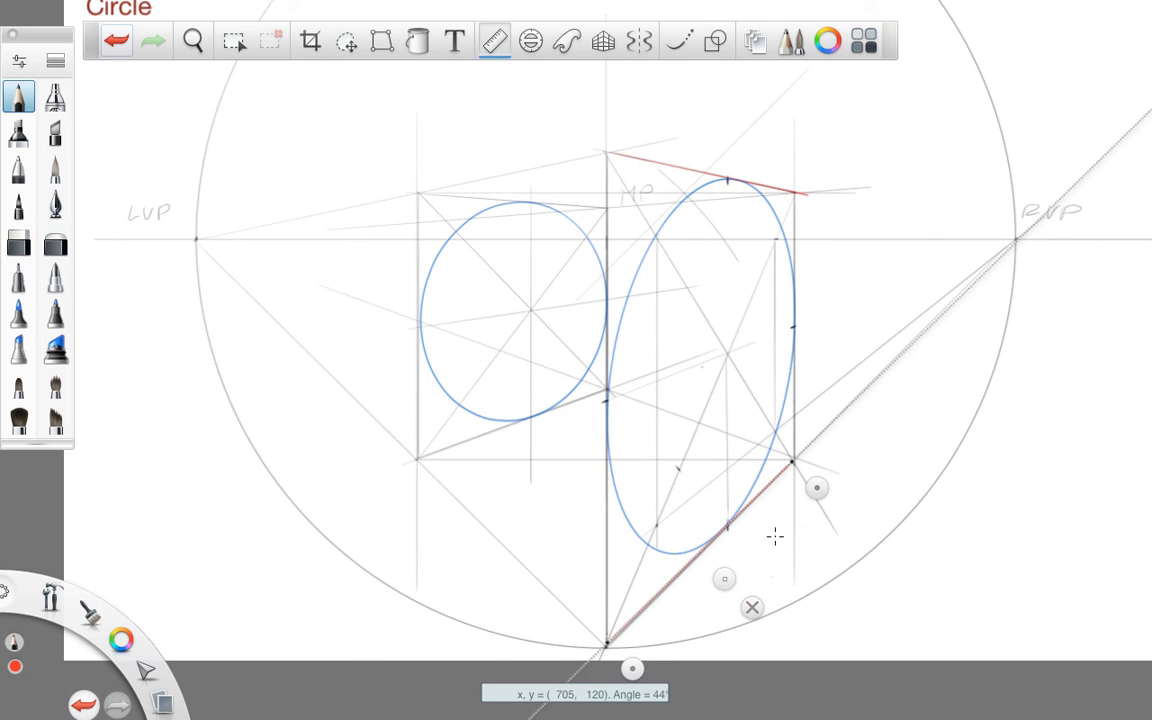
Step: Dismiss the ruler and draw the right square's two vertical edges in red
key("r")
left_click_drag(792, 192, 792, 476)
left_click_drag(606, 153, 606, 644)
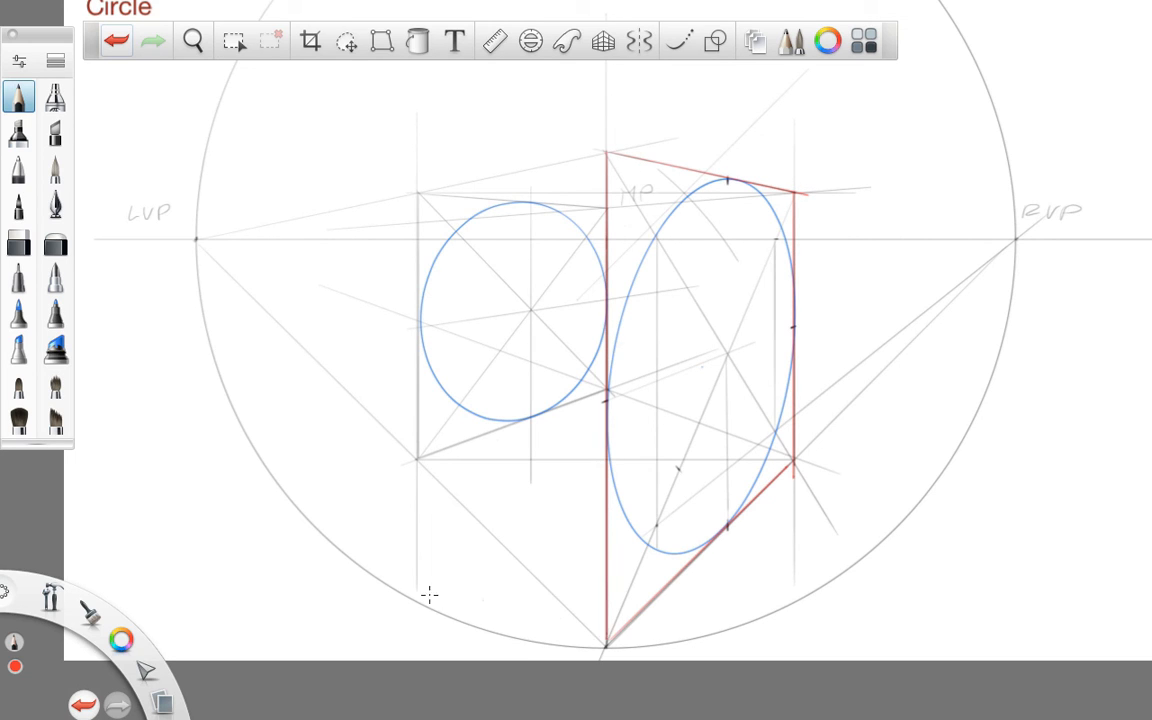
Step: Switch to green and draw the outer vertical edge of the left square
left_click(114, 645)
left_click(75, 645)
left_click_drag(418, 192, 417, 458)
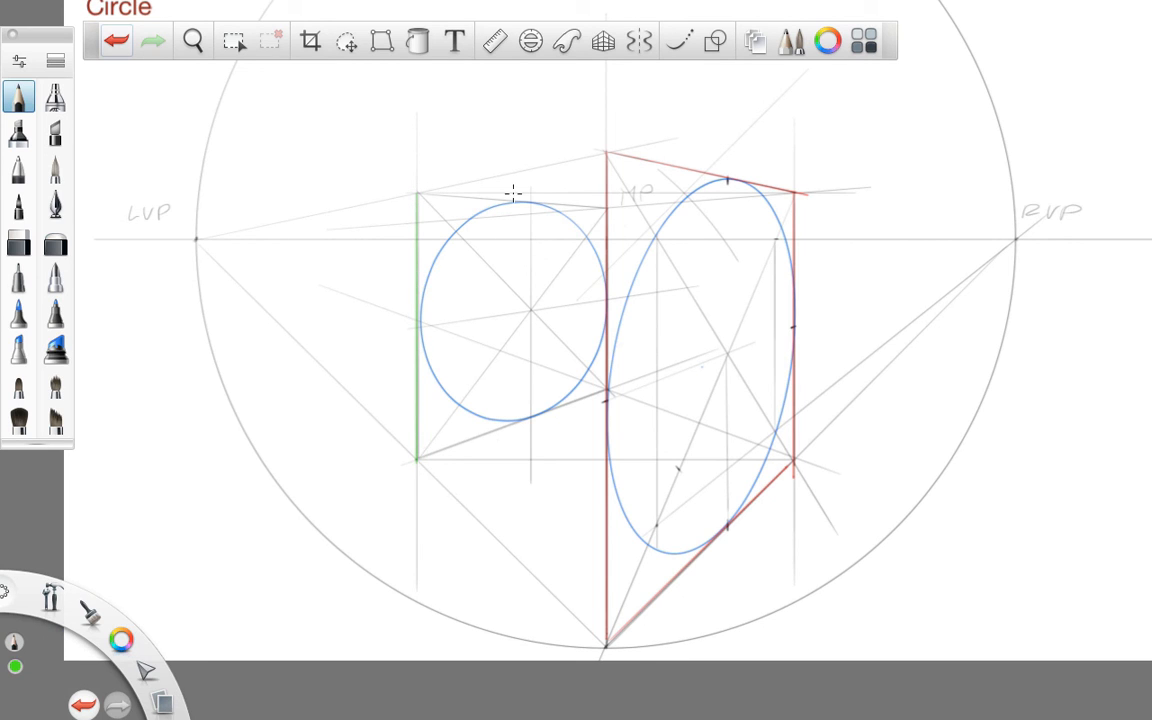
Step: Rule the left square's upper and lower edges in green, and dismiss the ruler
left_click(494, 40)
left_click_drag(724, 578, 467, 285)
left_click_drag(562, 200, 620, 237)
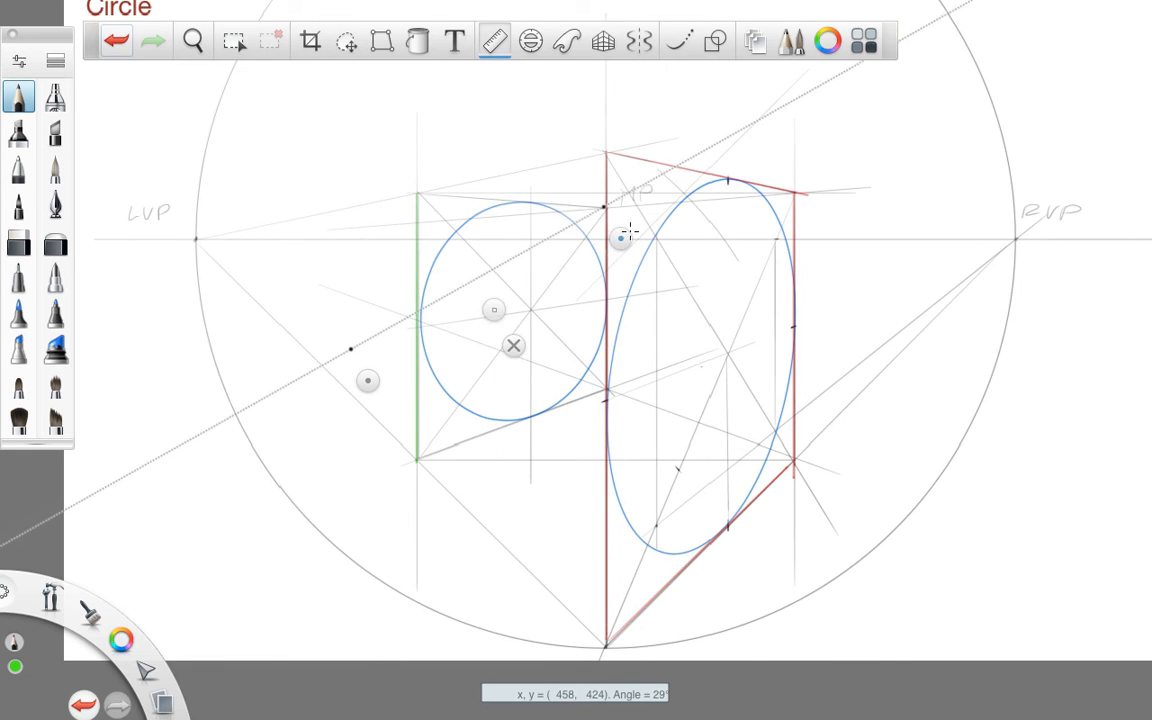
mouse_move(367, 388)
left_mouse_down()
mouse_move(393, 237)
mouse_move(428, 222)
mouse_move(445, 188)
mouse_move(605, 210)
left_mouse_up()
left_click_drag(498, 246, 497, 416)
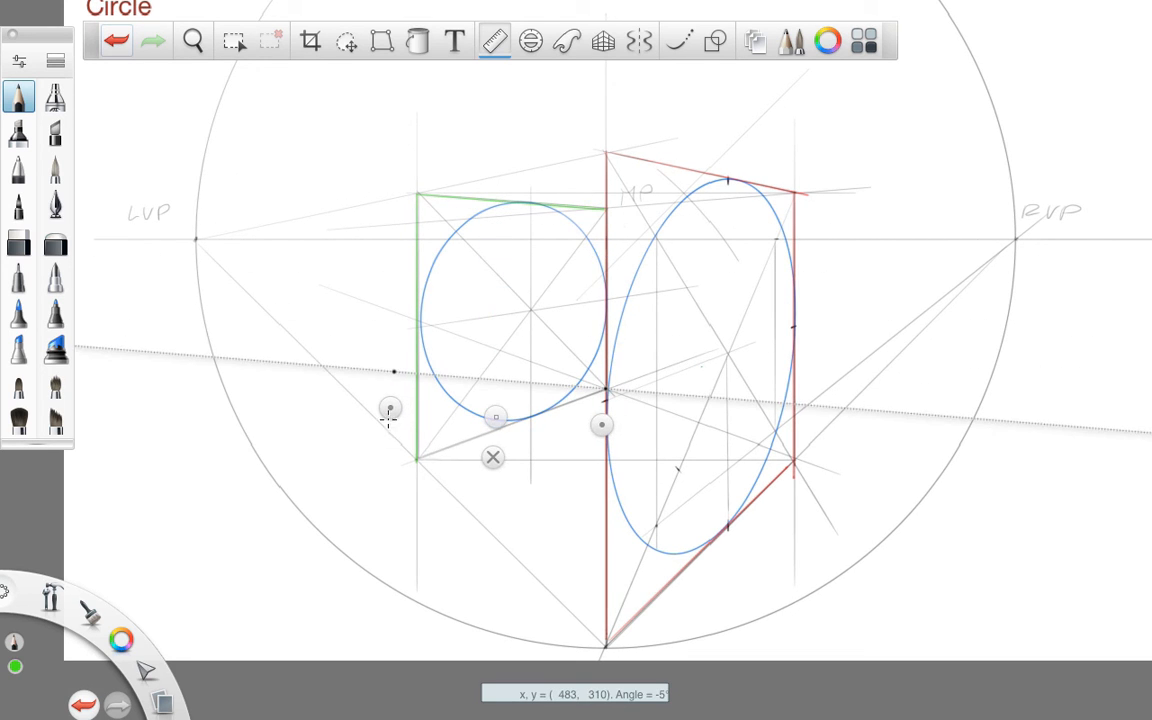
mouse_move(388, 411)
left_mouse_down()
mouse_move(415, 501)
mouse_move(529, 424)
mouse_move(601, 392)
left_mouse_up()
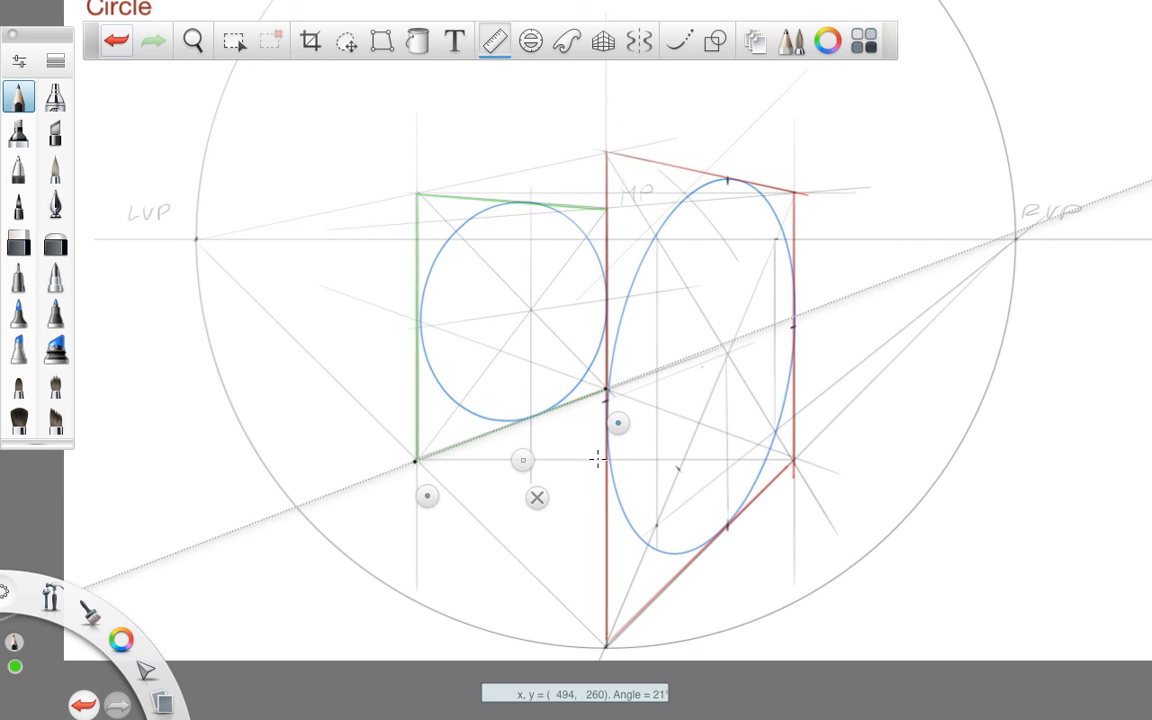
left_click(538, 496)
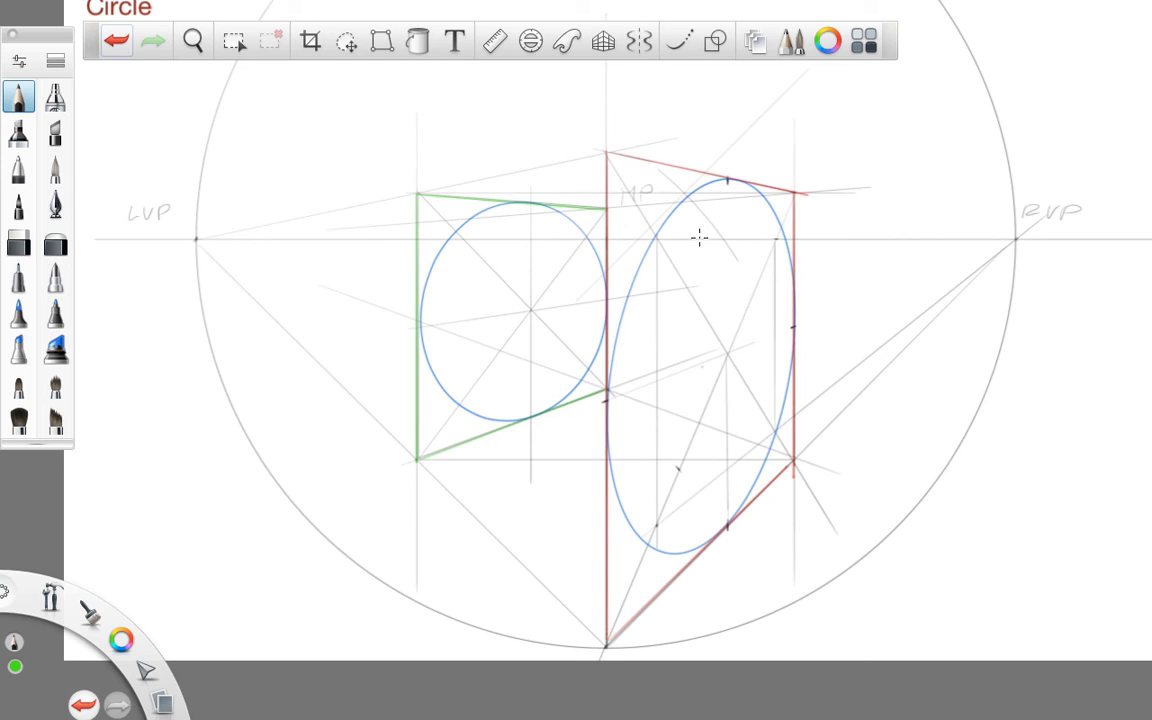
Step: Switch to blue and rule lines toward LVP joining the two ellipses' upper tangent points and their left tangent points
left_click(494, 40)
mouse_move(121, 640)
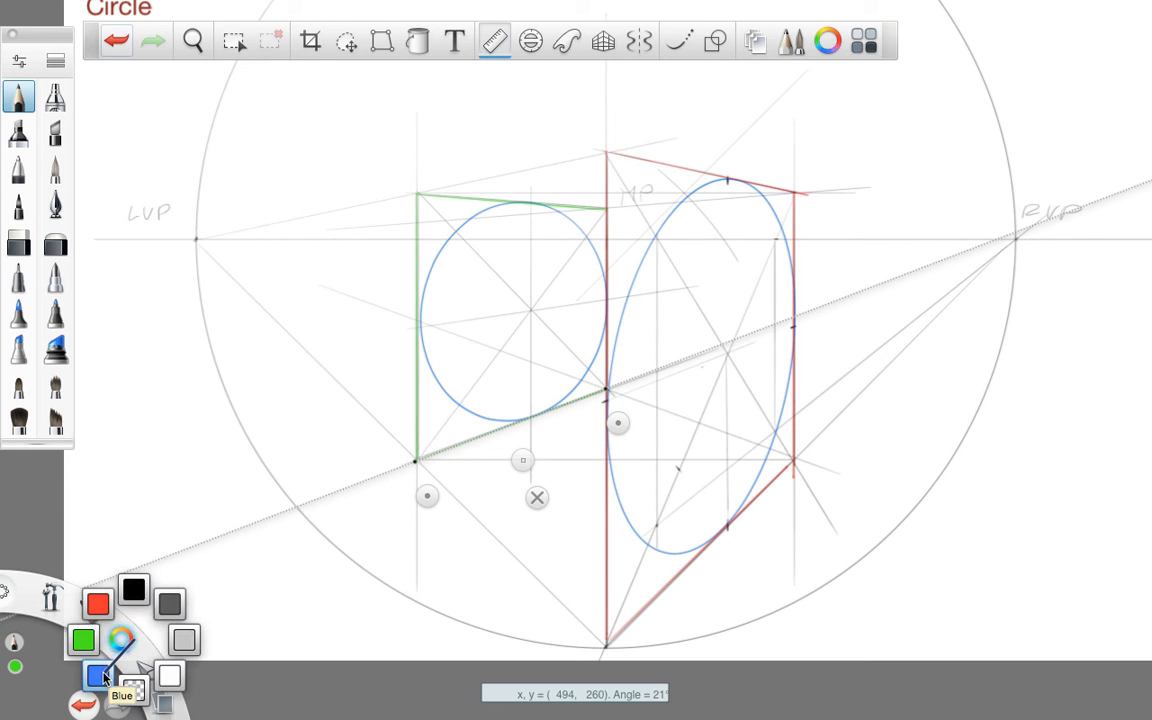
left_click(100, 676)
left_click_drag(430, 490, 216, 275)
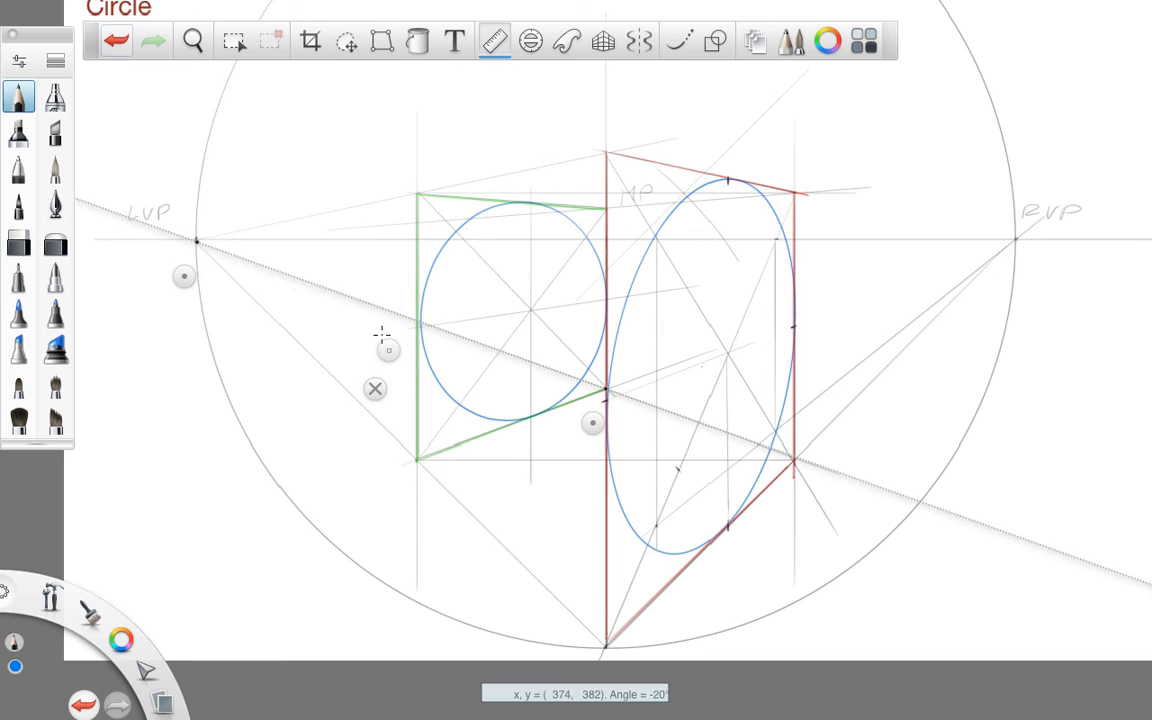
left_click_drag(591, 420, 703, 210)
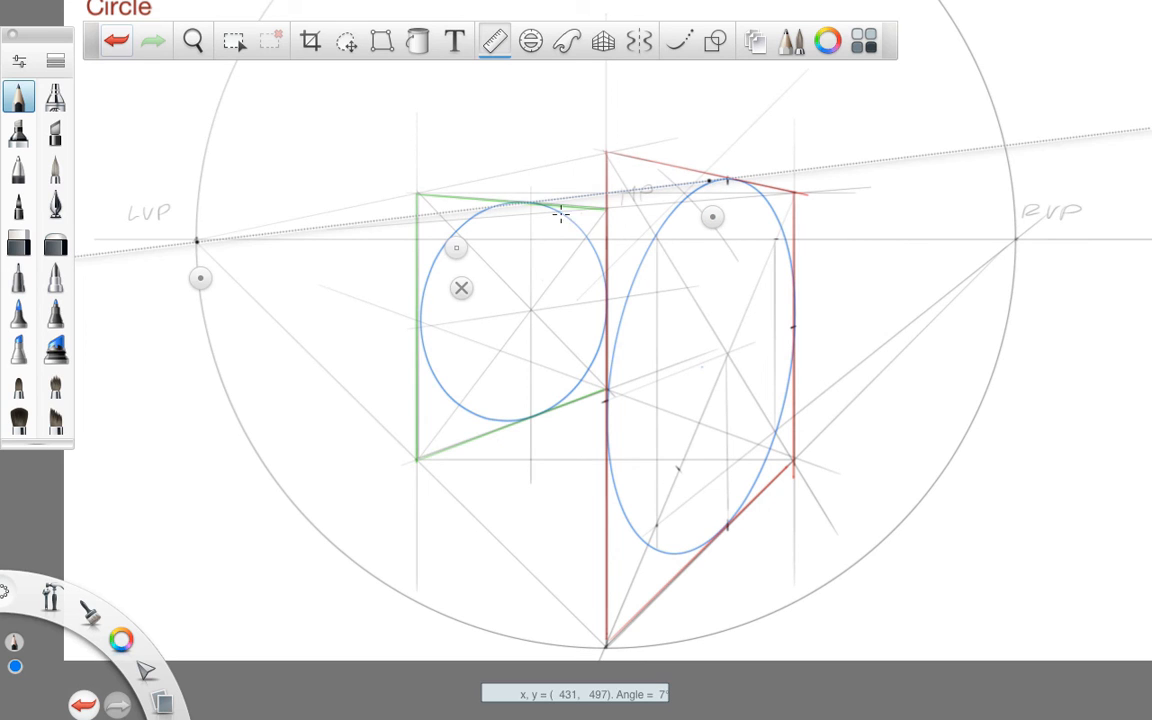
mouse_move(714, 226)
left_mouse_down()
mouse_move(656, 309)
mouse_move(602, 437)
mouse_move(611, 424)
left_mouse_up()
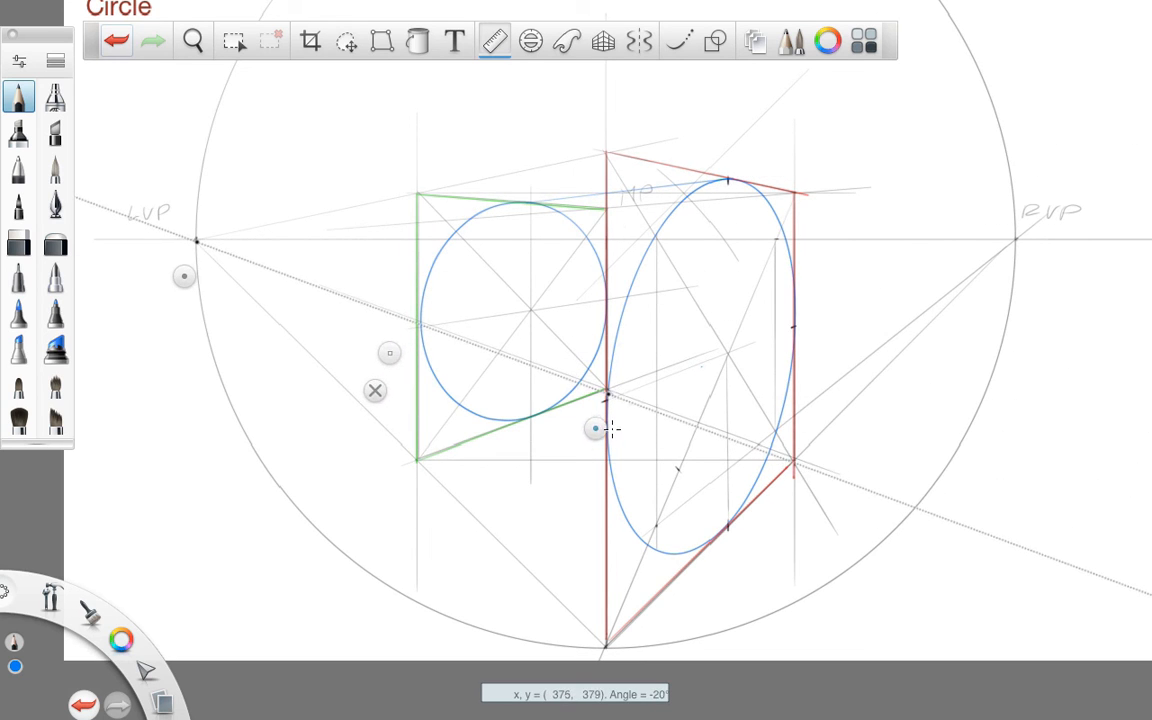
Step: Rule a blue outer line tangent to the undersides of both ellipses, and reinforce the line joining their tops
mouse_move(383, 283)
left_mouse_down()
mouse_move(438, 328)
mouse_move(606, 394)
mouse_move(592, 540)
mouse_move(622, 547)
mouse_move(657, 588)
left_mouse_up()
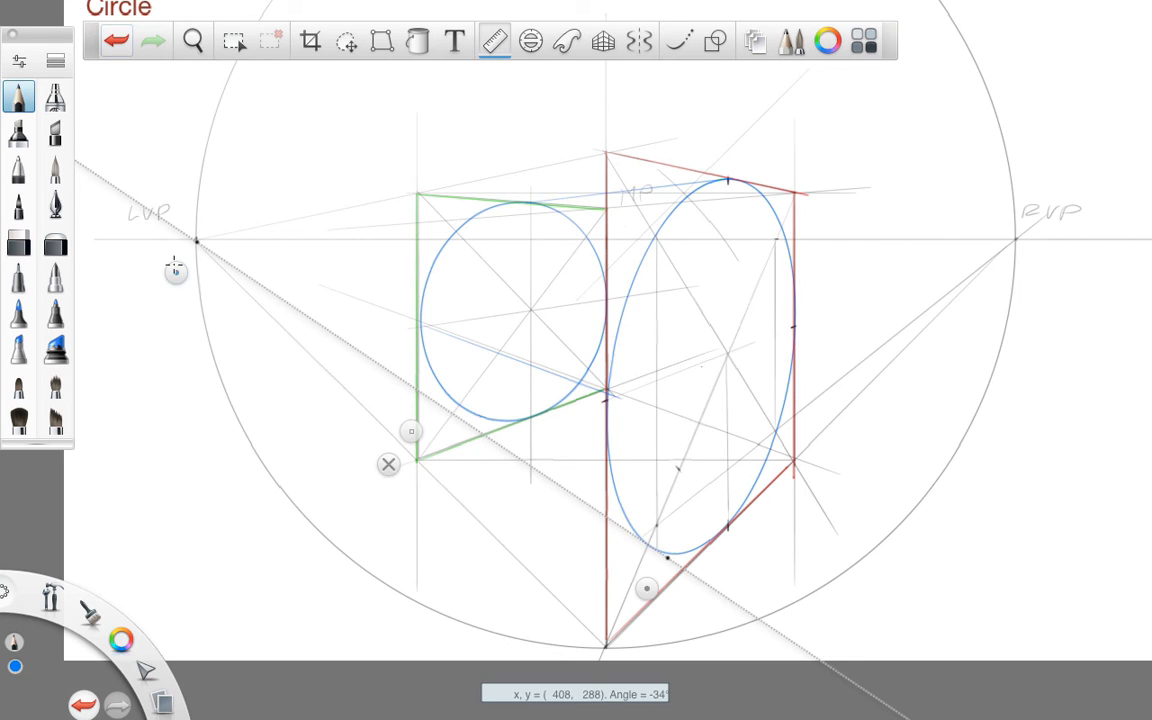
left_click_drag(174, 265, 215, 281)
mouse_move(458, 407)
left_mouse_down()
mouse_move(646, 546)
mouse_move(648, 588)
mouse_move(741, 213)
left_mouse_up()
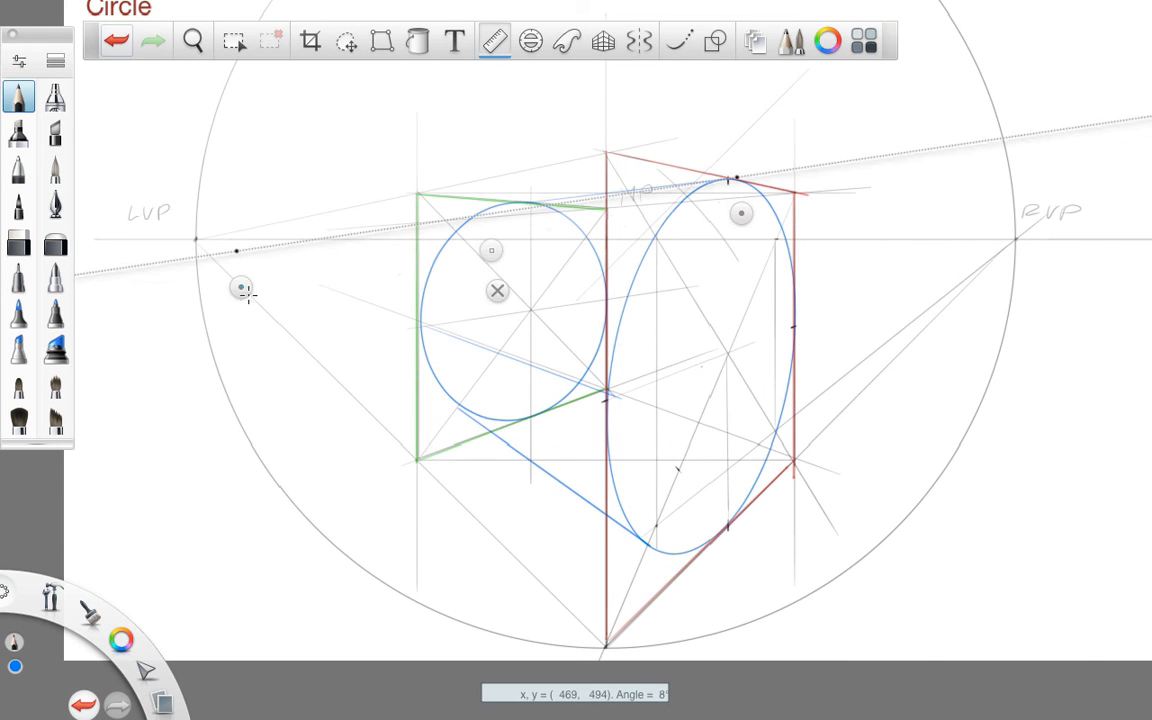
left_click_drag(256, 276, 255, 259)
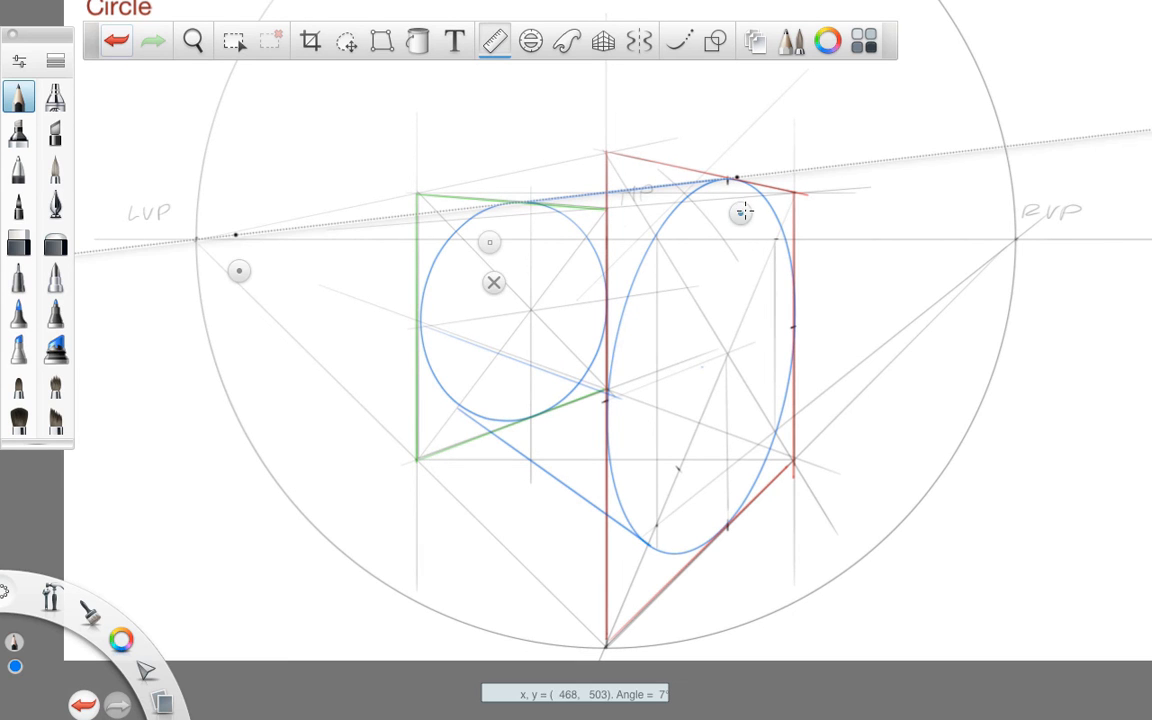
Step: Rule faint blue lines joining the ellipses' lower tangent points and their right tangent points, and dismiss the ruler
left_click_drag(738, 214, 695, 533)
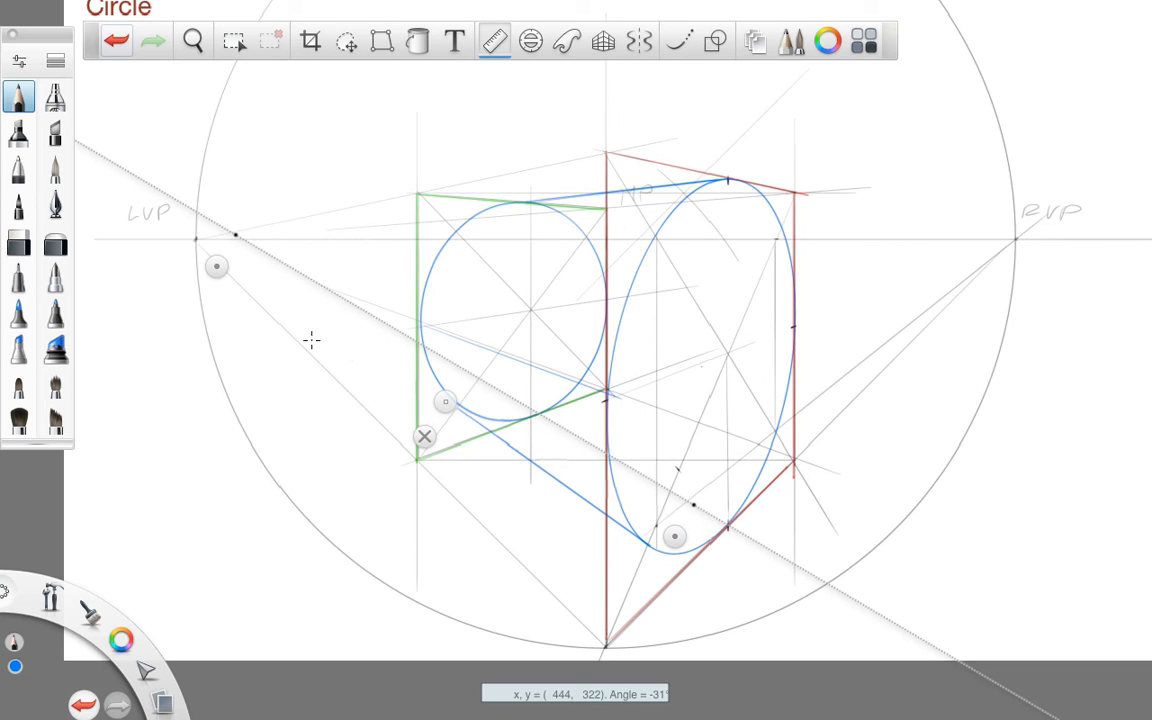
left_click_drag(215, 265, 203, 283)
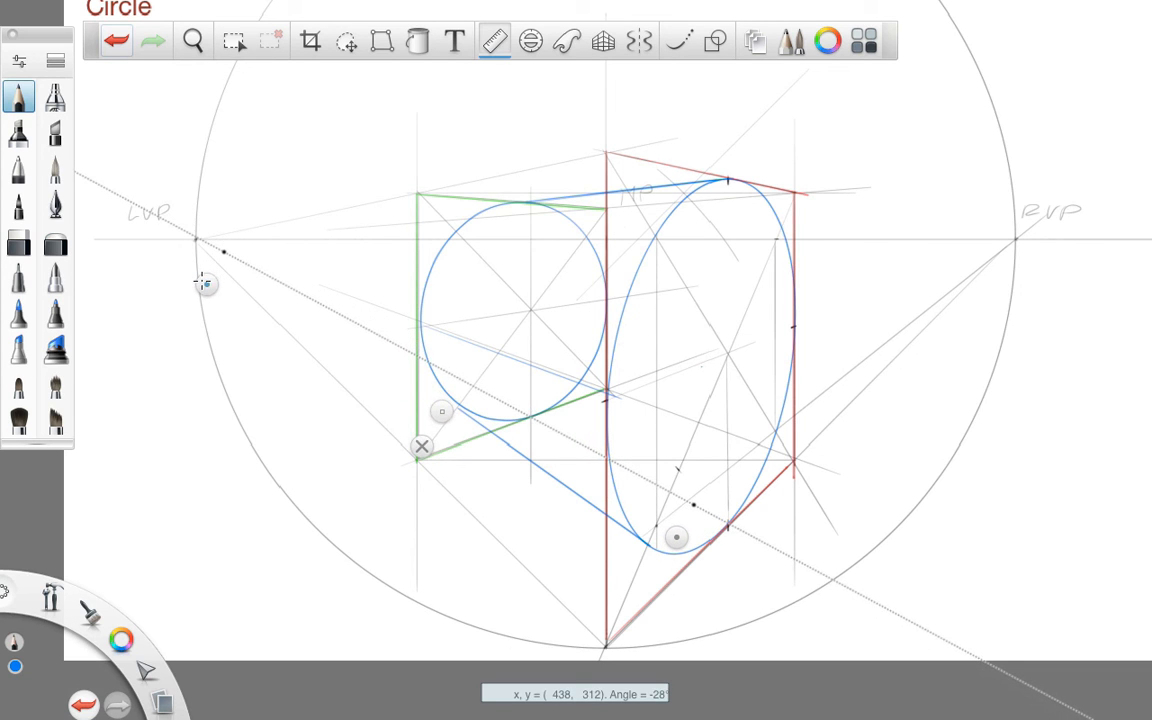
mouse_move(525, 416)
left_mouse_down()
mouse_move(722, 529)
mouse_move(678, 534)
mouse_move(786, 363)
left_mouse_up()
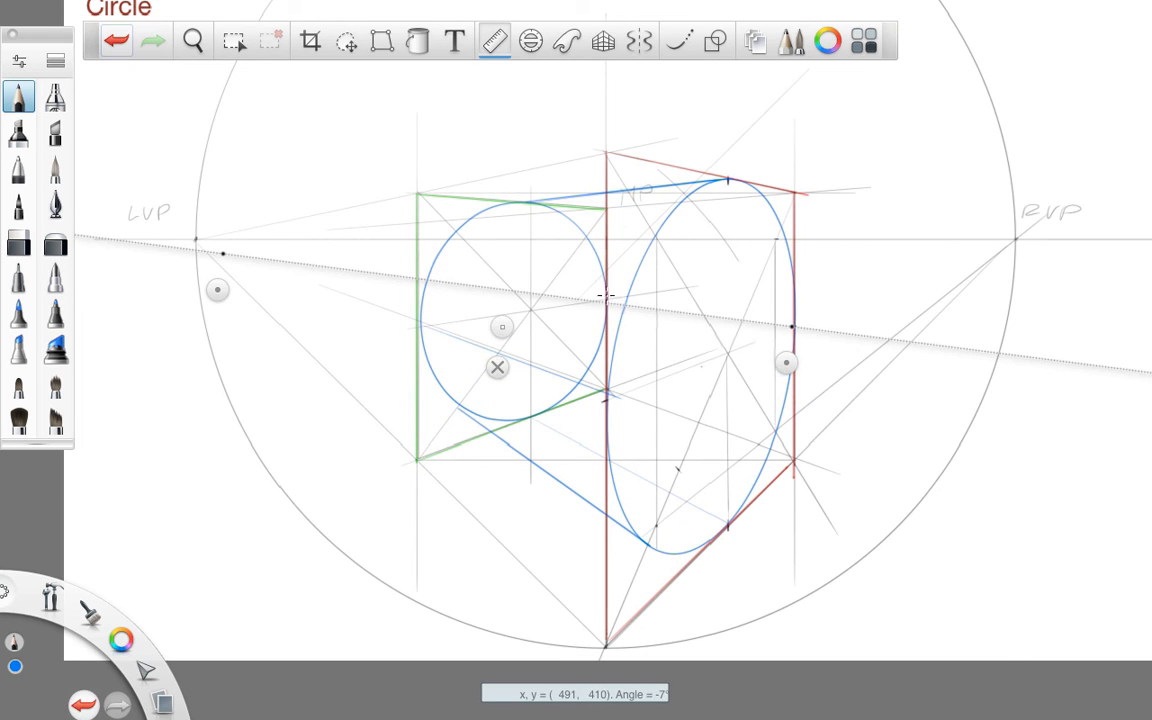
left_click_drag(605, 295, 775, 335)
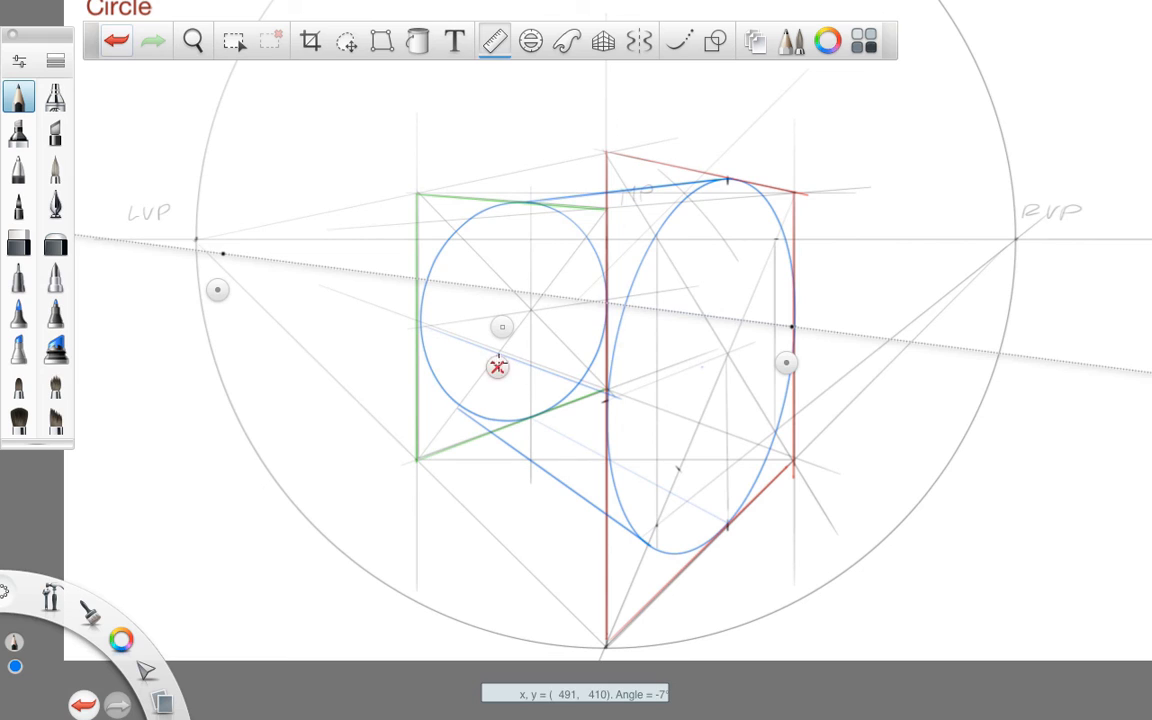
left_click(497, 366)
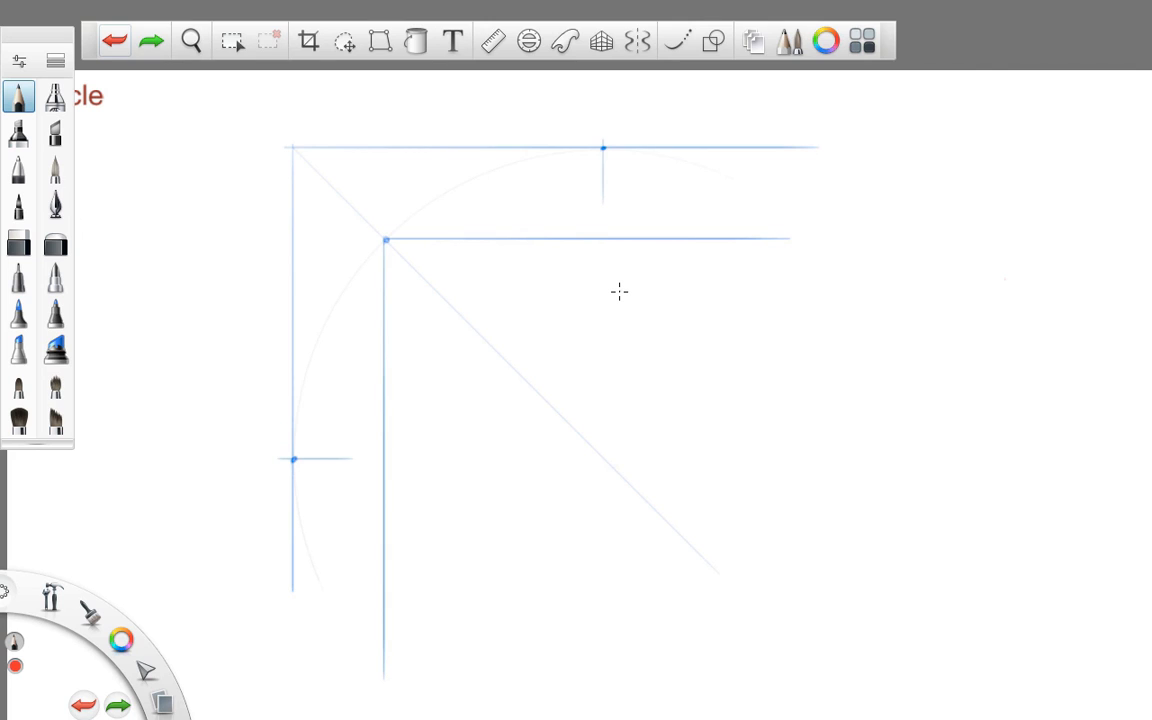
Step: Check the circle through the tangent points and the diagonal point with the ellipse guide, and dismiss the guide
left_click(603, 147)
left_click(529, 41)
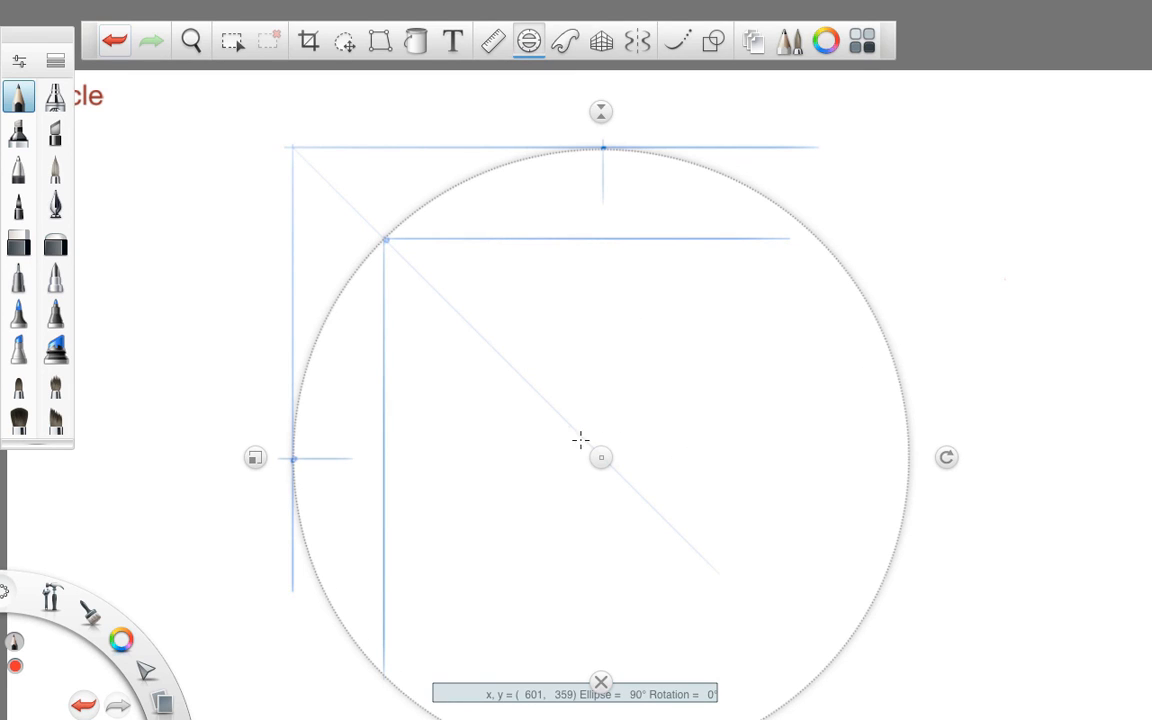
left_click(601, 683)
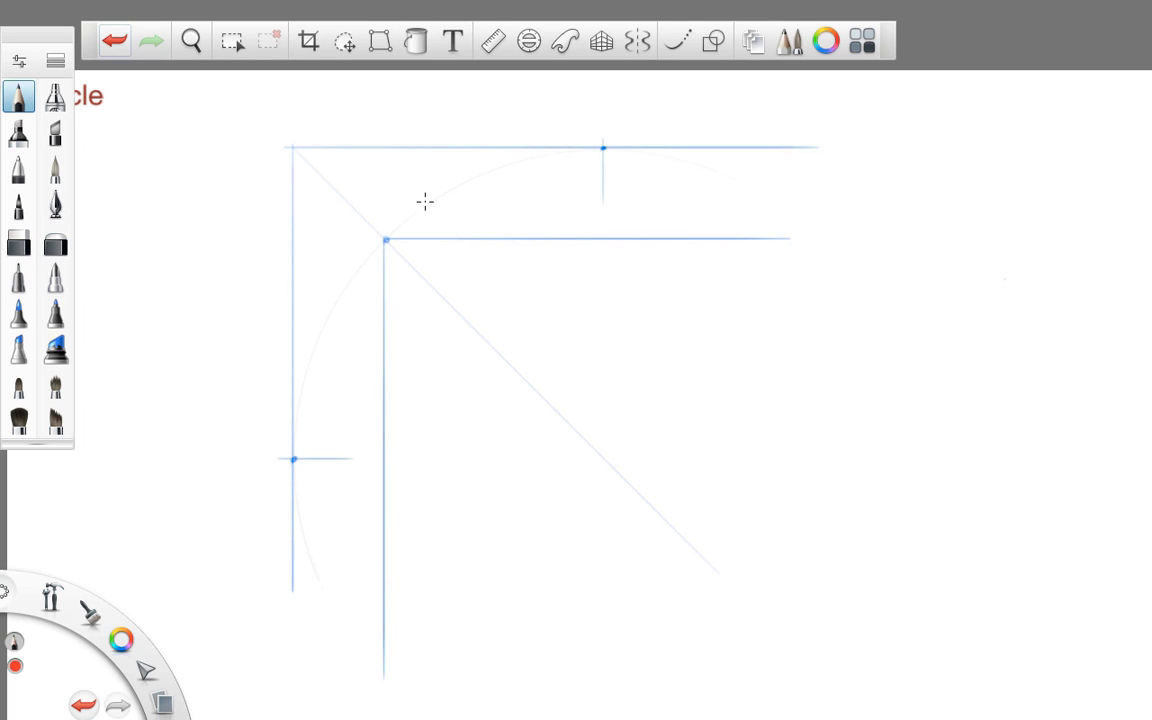
Step: Sketch red arrows from the left and upper tangent points along the curve toward the diagonal point, and undo them
mouse_move(293, 459)
left_mouse_down()
mouse_move(340, 332)
mouse_move(334, 350)
left_mouse_up()
left_click_drag(604, 147, 429, 200)
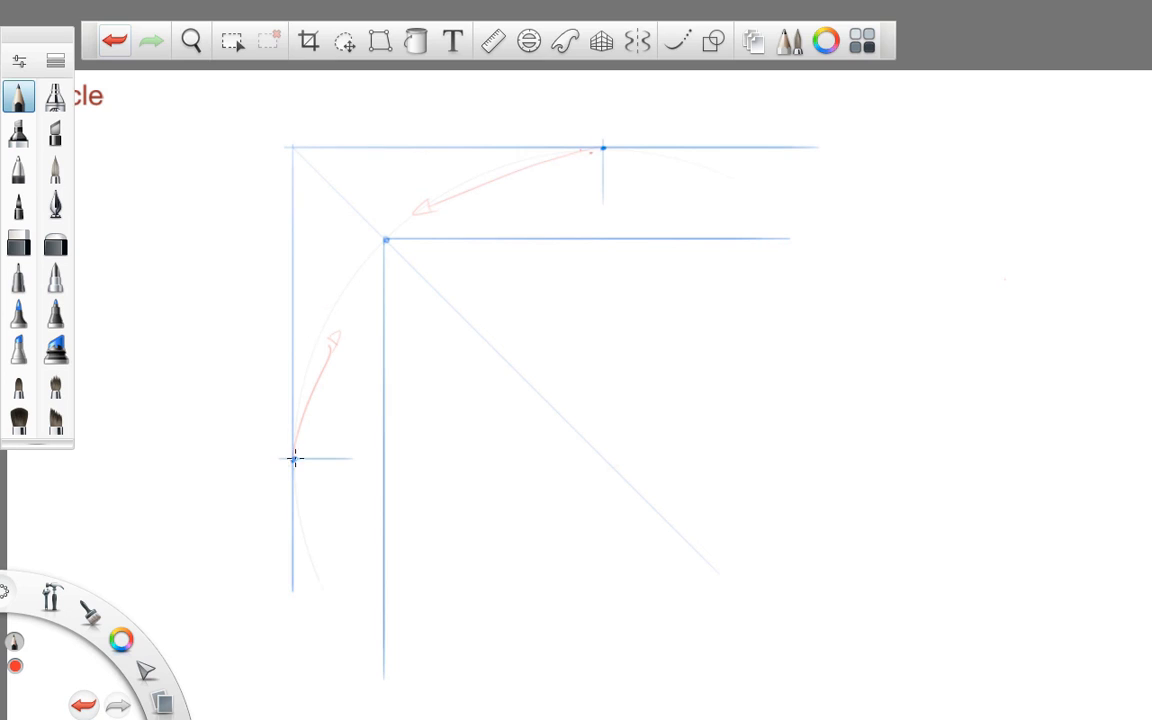
key("ctrl+z")
key("ctrl+z")
key("ctrl+z")
key("ctrl+z")
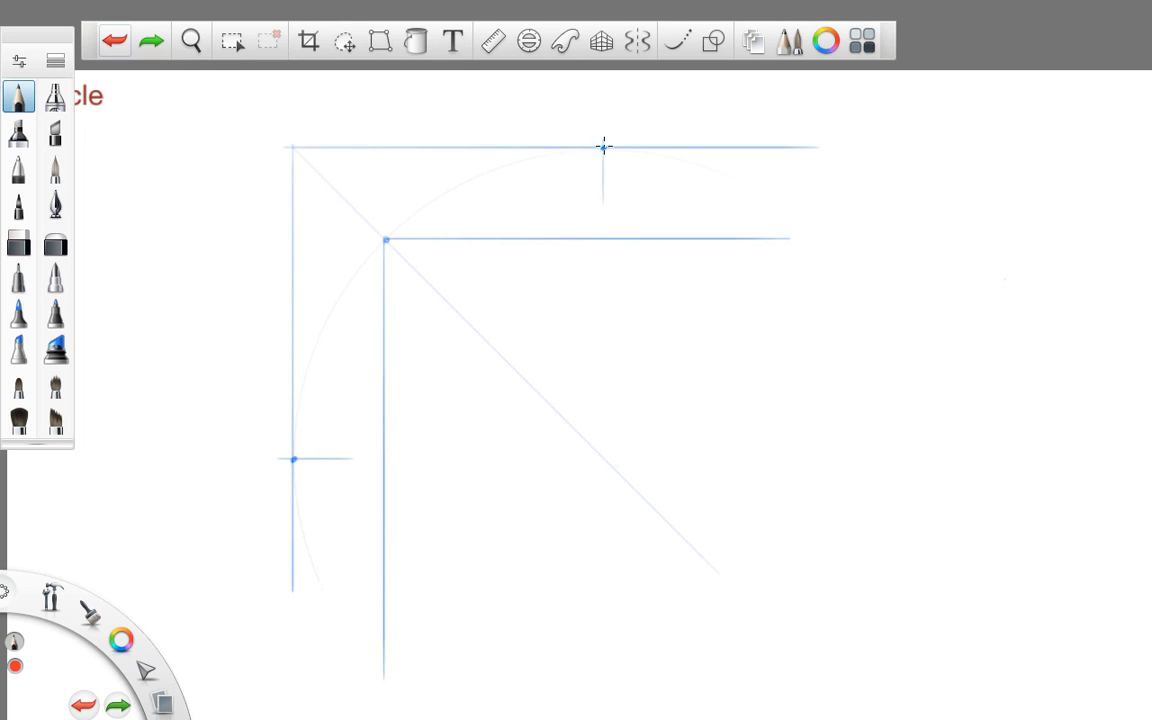
Step: Try freehand red arcs between the two tangent points, extend them past the points, and undo the strokes
mouse_move(604, 147)
left_mouse_down()
mouse_move(411, 234)
mouse_move(425, 289)
left_mouse_up()
mouse_move(599, 147)
left_mouse_down()
mouse_move(432, 211)
mouse_move(337, 450)
mouse_move(306, 381)
mouse_move(602, 137)
left_mouse_up()
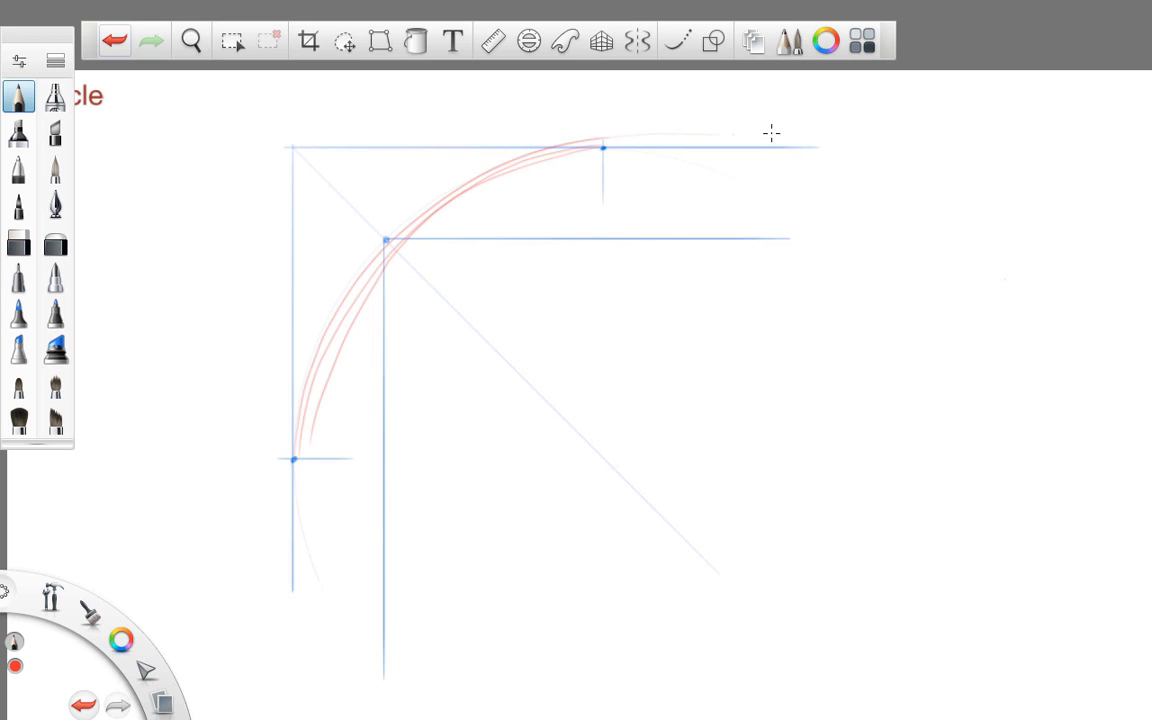
left_click_drag(719, 142, 711, 156)
left_click_drag(291, 461, 291, 640)
key("ctrl+z")
key("ctrl+z")
key("ctrl+z")
key("ctrl+z")
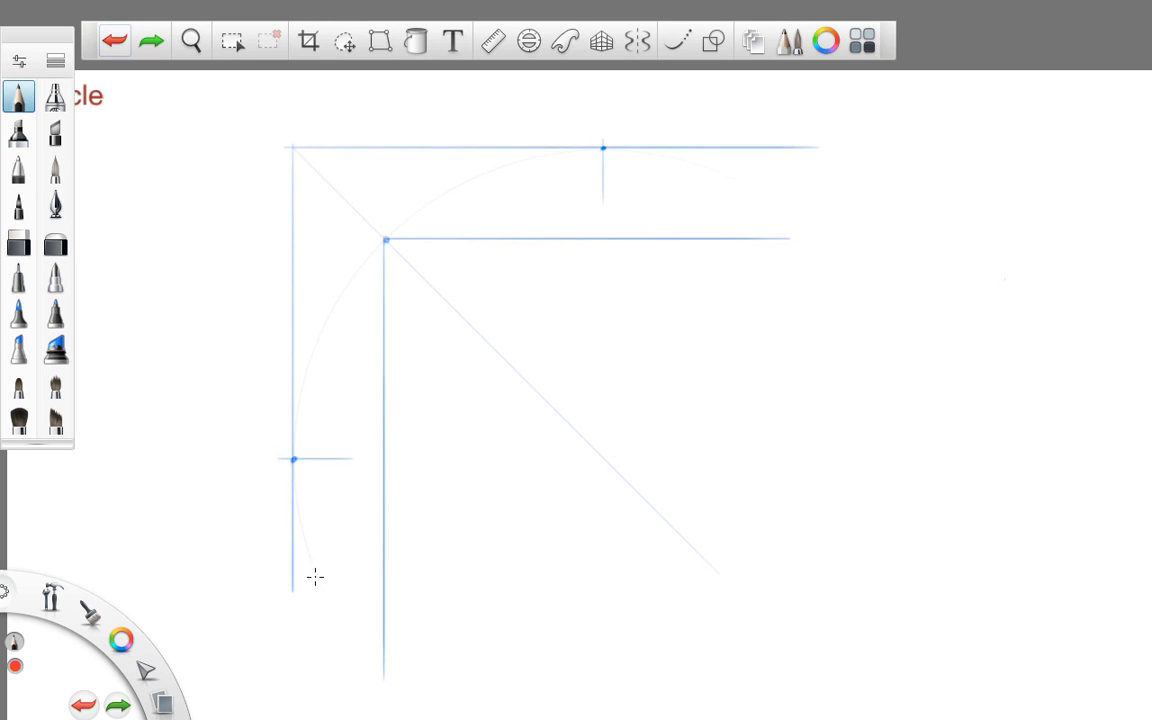
Step: With Steady Stroke on, draw a red arc through the diagonal point and both tangent points, undoing strokes until one fits
left_click(679, 43)
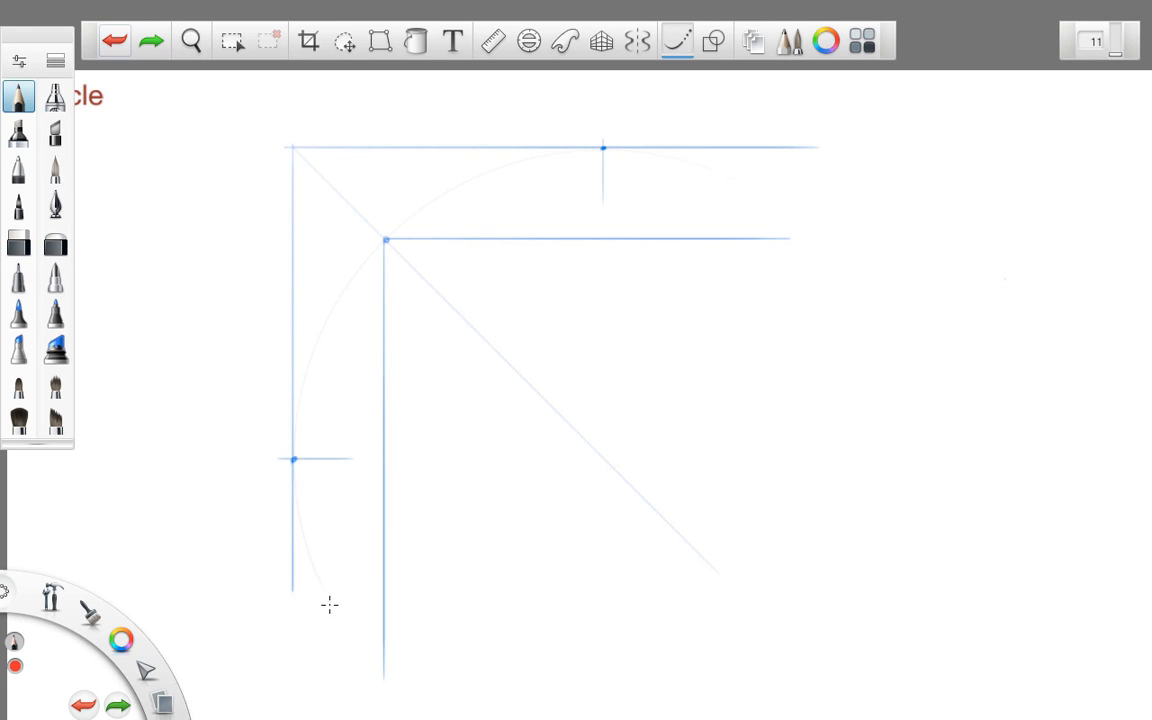
mouse_move(329, 604)
left_mouse_down()
mouse_move(296, 514)
mouse_move(350, 306)
mouse_move(560, 158)
mouse_move(604, 148)
left_mouse_up()
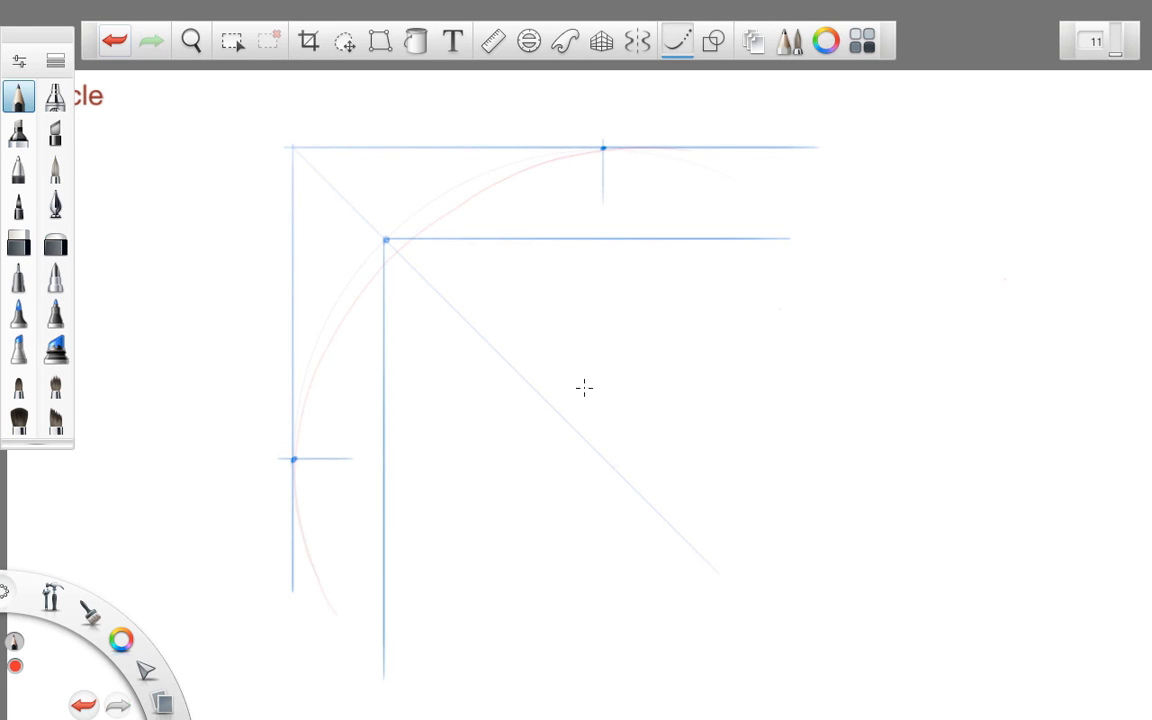
key("ctrl+z")
mouse_move(320, 596)
left_mouse_down()
mouse_move(294, 388)
mouse_move(554, 149)
mouse_move(698, 154)
left_mouse_up()
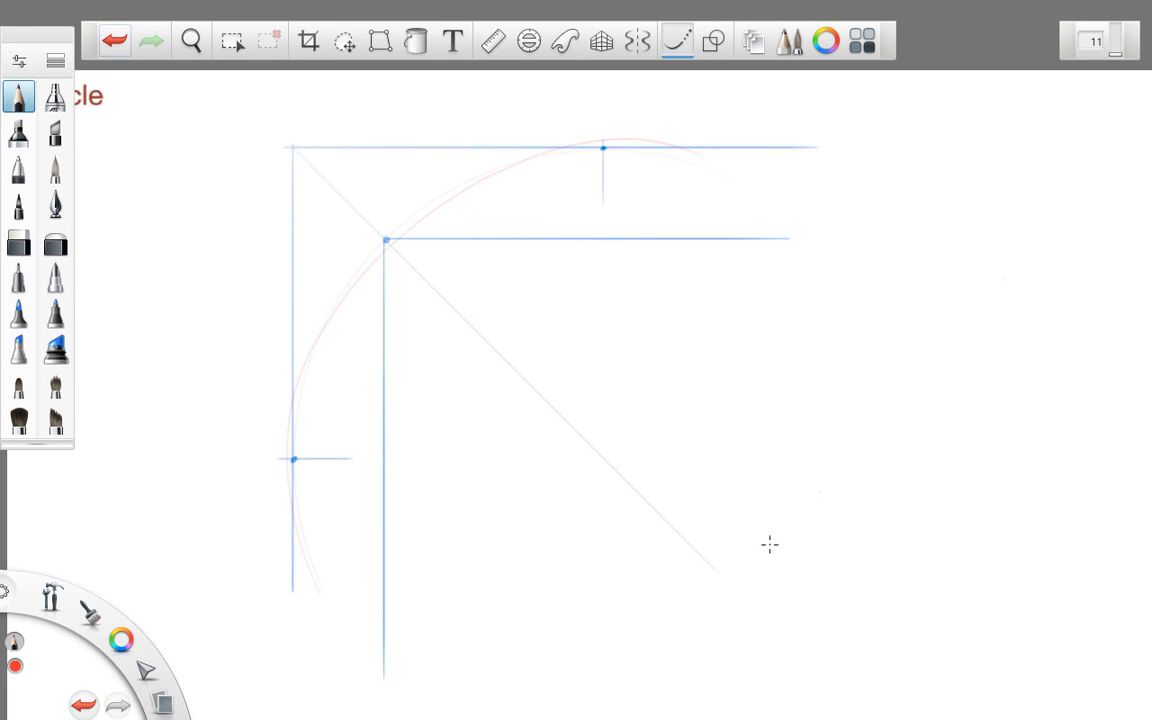
key("ctrl+z")
mouse_move(327, 583)
left_mouse_down()
mouse_move(298, 429)
mouse_move(480, 179)
mouse_move(616, 150)
left_mouse_up()
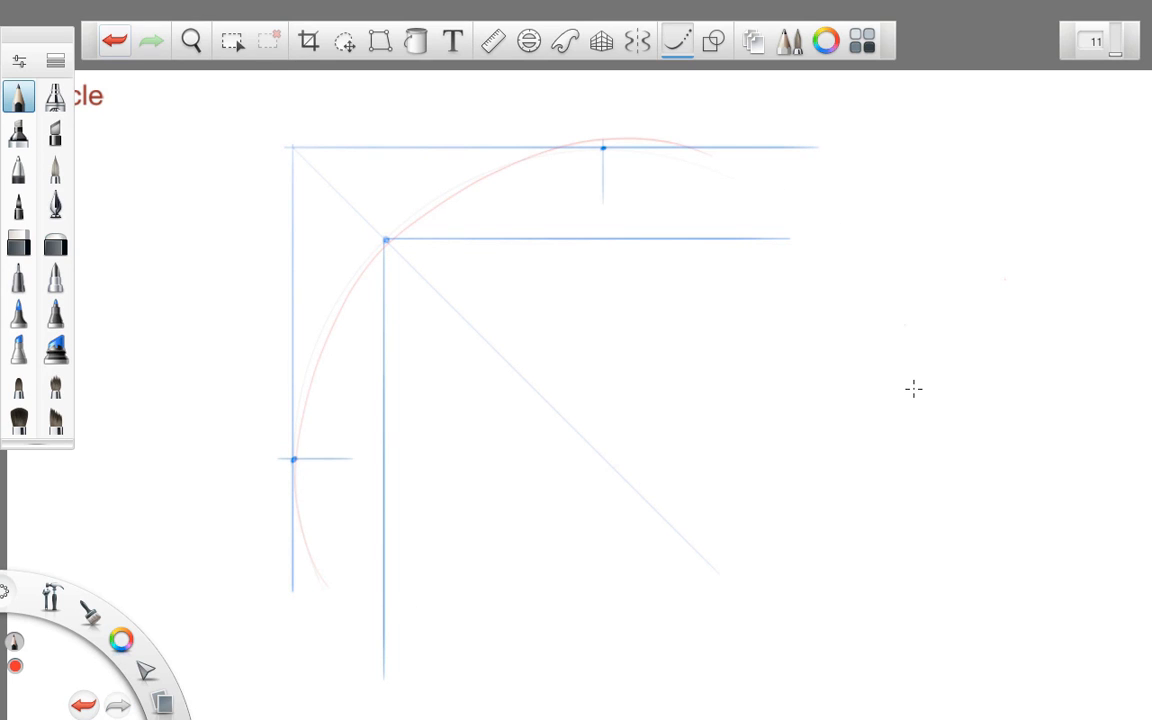
key("ctrl+z")
mouse_move(785, 210)
left_mouse_down()
mouse_move(694, 165)
mouse_move(546, 148)
mouse_move(399, 211)
mouse_move(301, 354)
mouse_move(320, 567)
left_mouse_up()
key("ctrl+z")
mouse_move(715, 183)
left_mouse_down()
mouse_move(571, 154)
mouse_move(381, 231)
mouse_move(298, 385)
mouse_move(396, 651)
left_mouse_up()
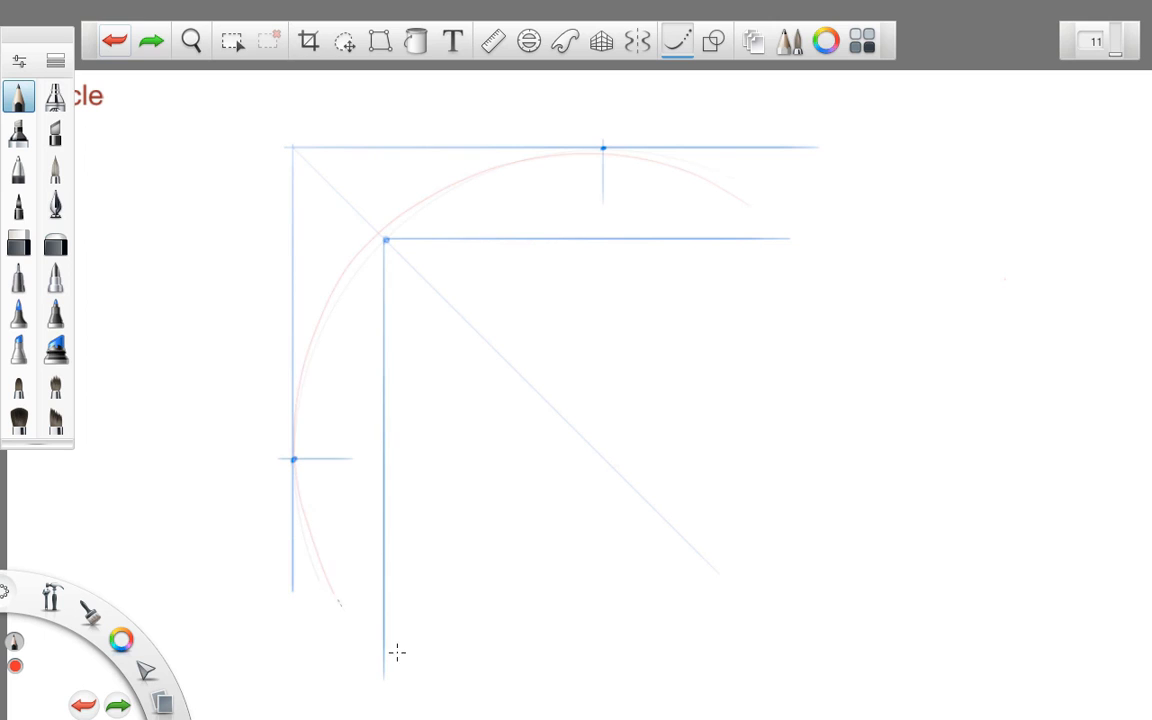
key("ctrl+z")
mouse_move(826, 265)
left_mouse_down()
mouse_move(658, 157)
mouse_move(337, 296)
mouse_move(410, 660)
left_mouse_up()
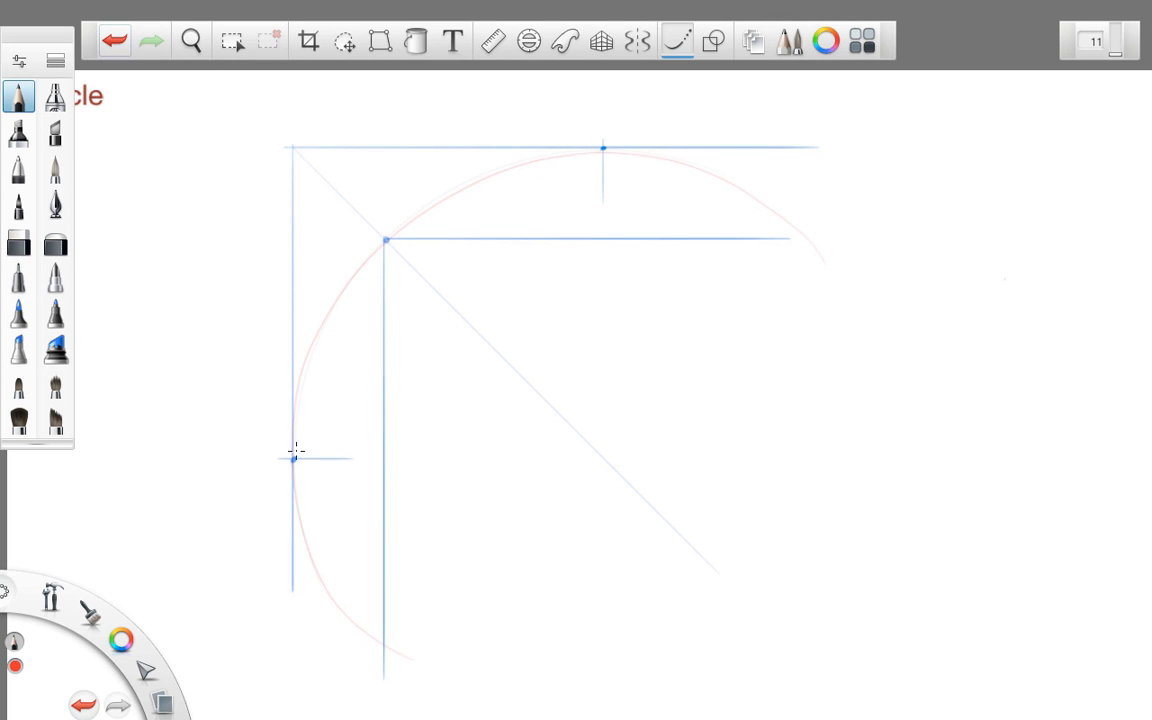
Step: Turn off Steady Stroke and circle the upper and left tangent points in red
left_click(687, 41)
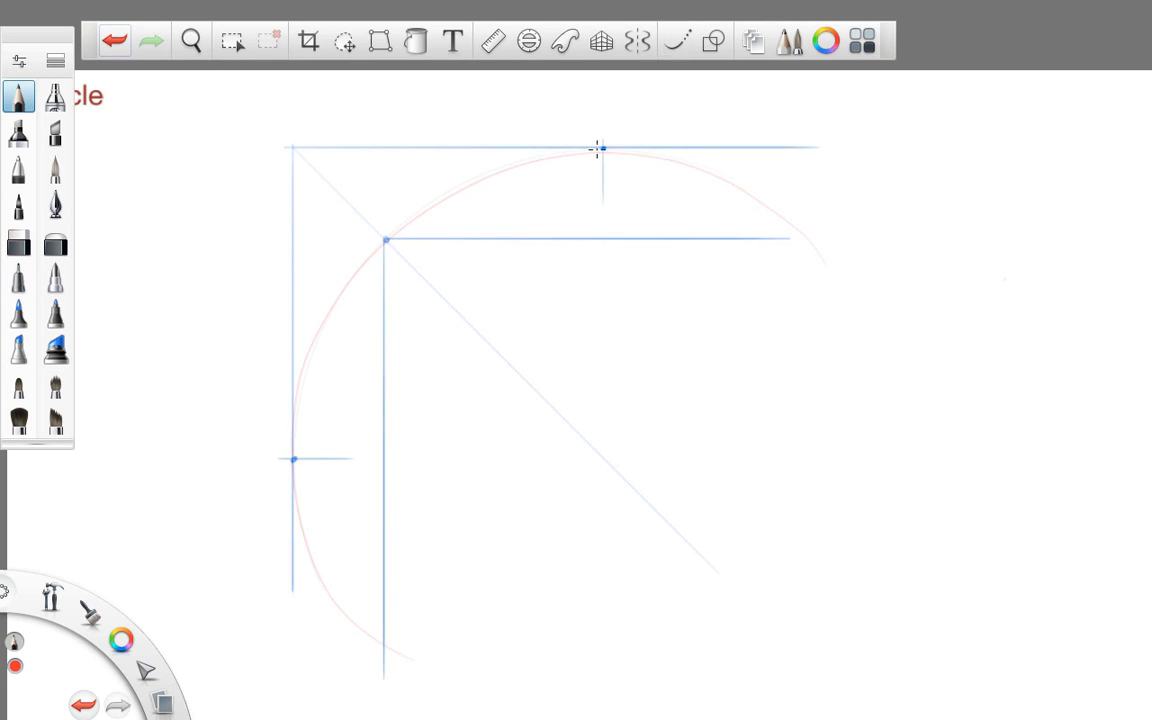
mouse_move(620, 130)
left_mouse_down()
mouse_move(578, 213)
mouse_move(575, 122)
left_mouse_up()
mouse_move(318, 424)
left_mouse_down()
mouse_move(257, 453)
mouse_move(285, 424)
left_mouse_up()
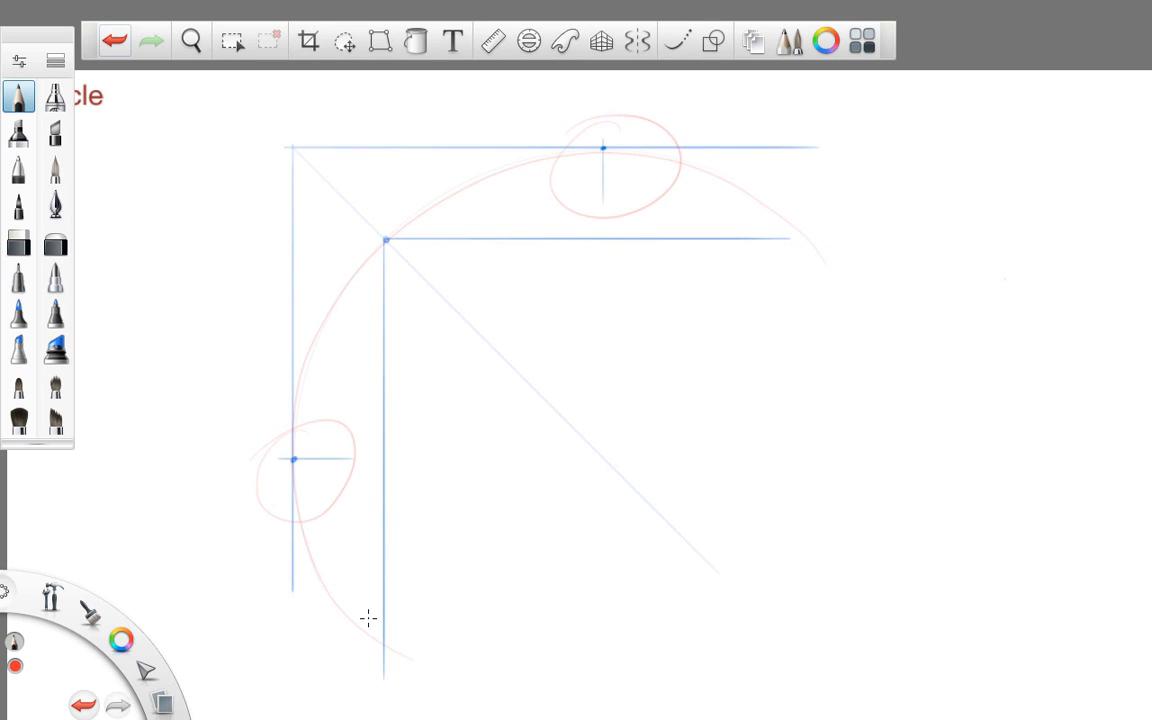